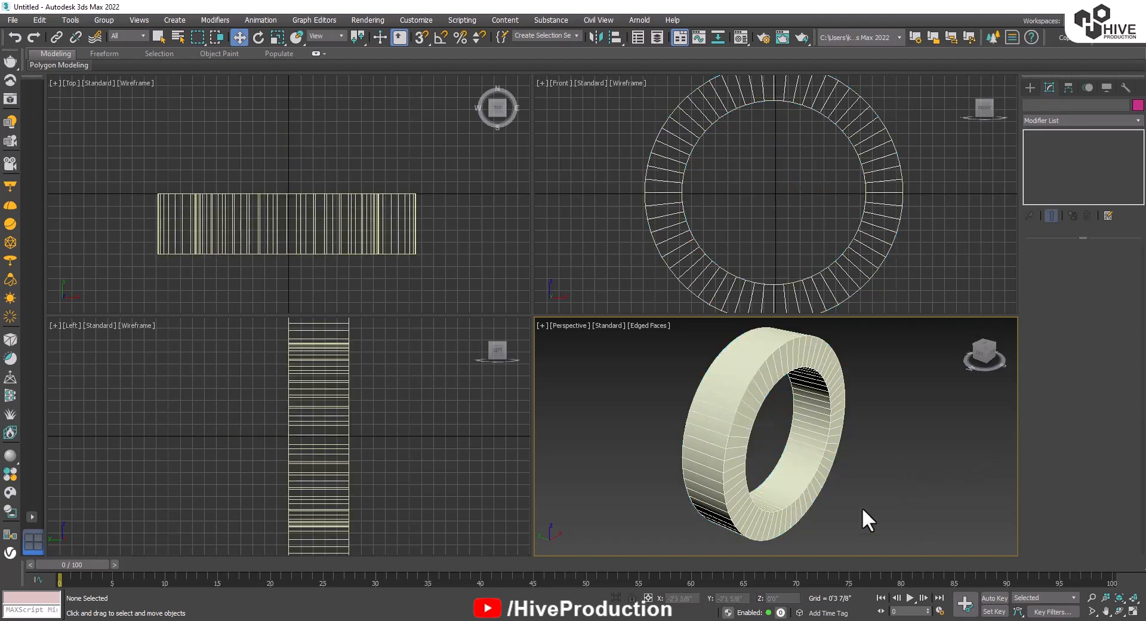
Convert the tube to an Editable Poly and maximize the perspective viewport.
left_click(729, 496)
middle_click_drag(729, 496, 775, 482, "alt")
left_click_drag(1122, 276, 1127, 277)
left_click(776, 482)
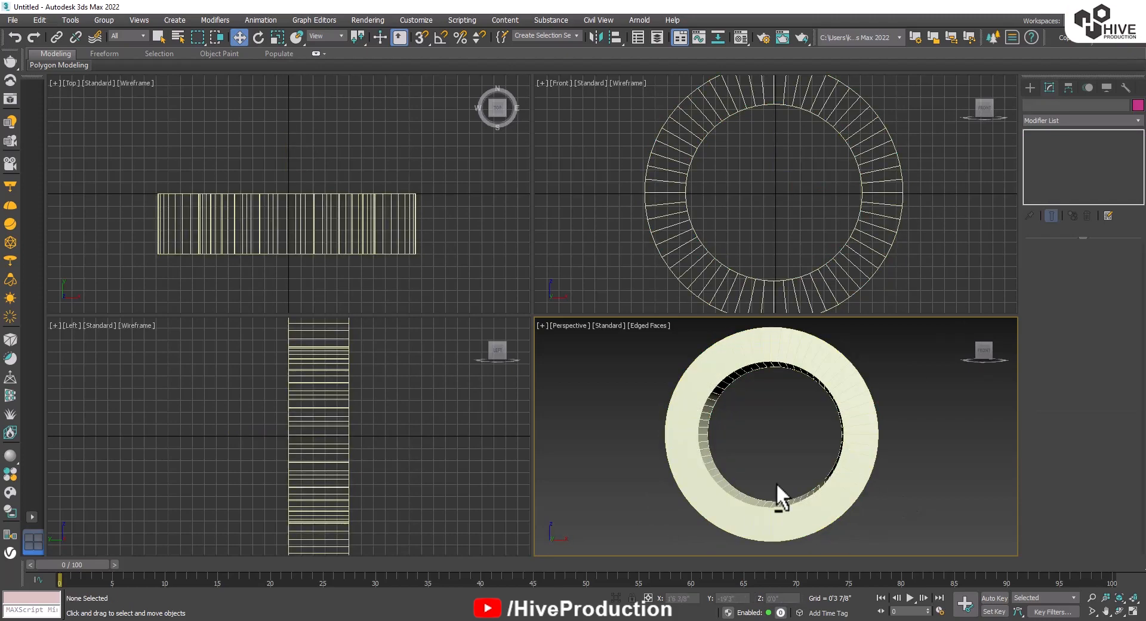
middle_click_drag(776, 482, 848, 501, "alt")
left_click(726, 475)
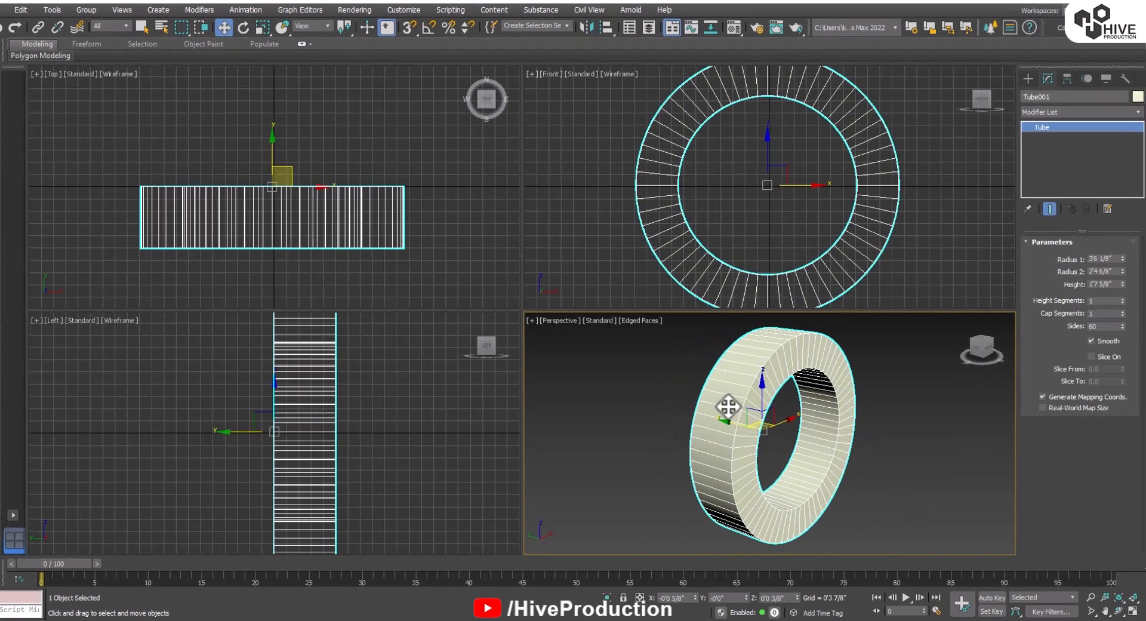
right_click(836, 405)
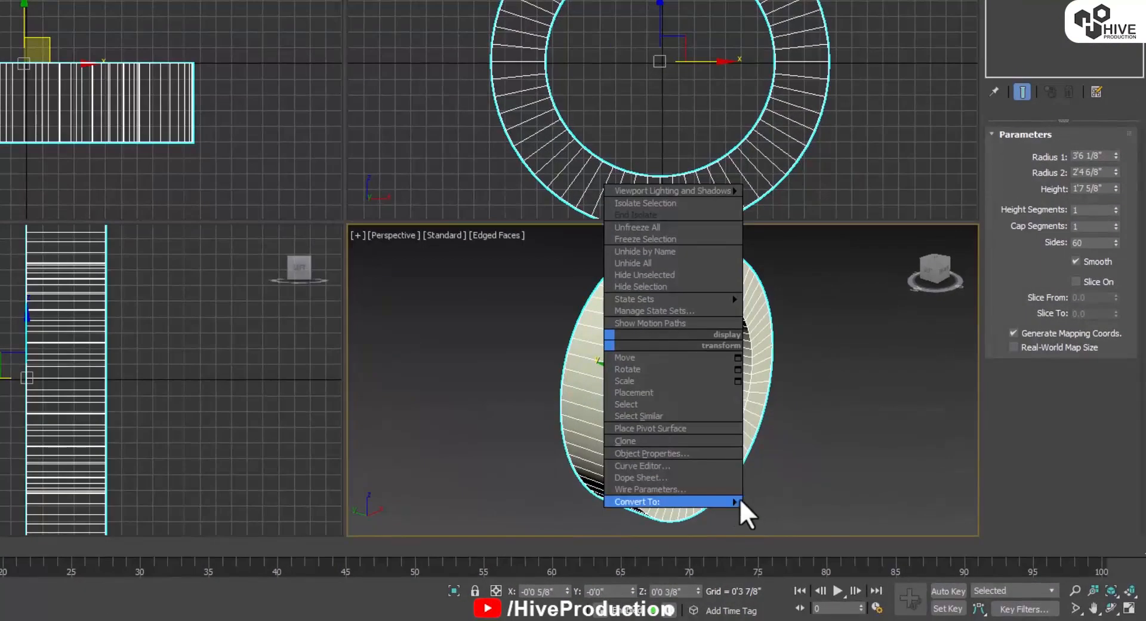
mouse_move(740, 497)
left_click(802, 512)
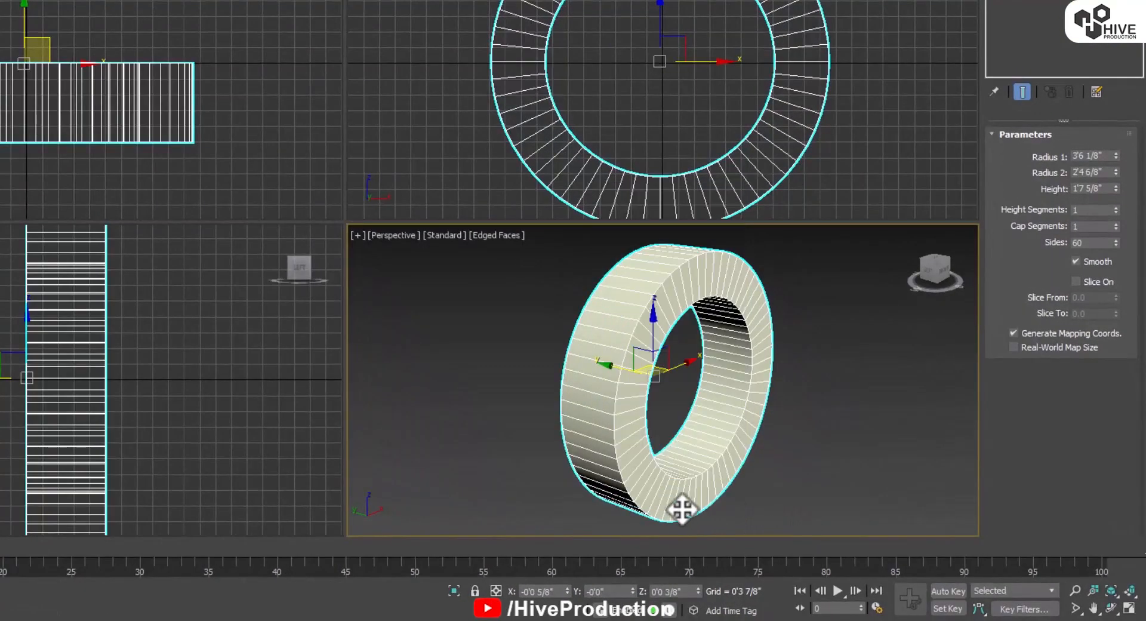
key("alt+w")
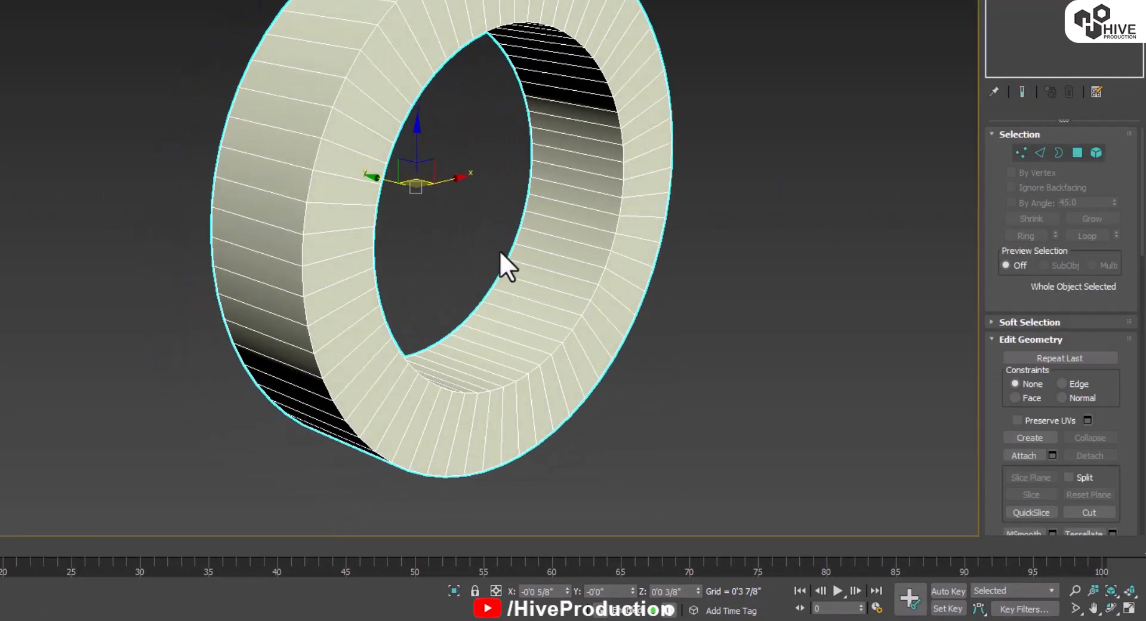
Connect the ring of radial edges on the tube's front face with 2 segments and pull the new loops outward along Y.
left_click(1040, 156)
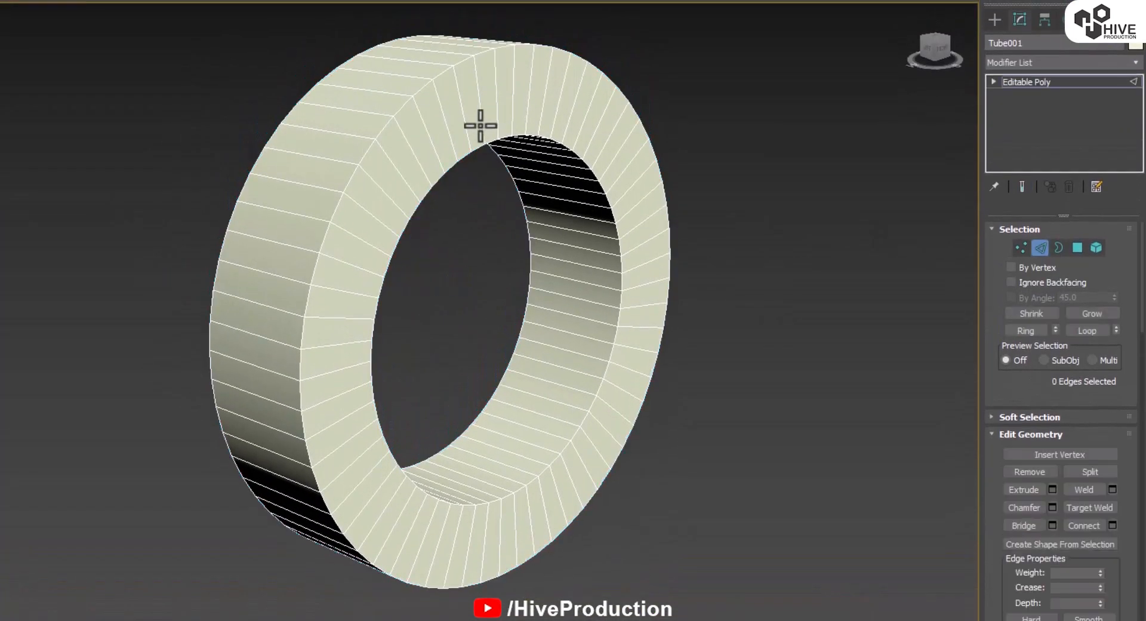
left_click(1024, 330)
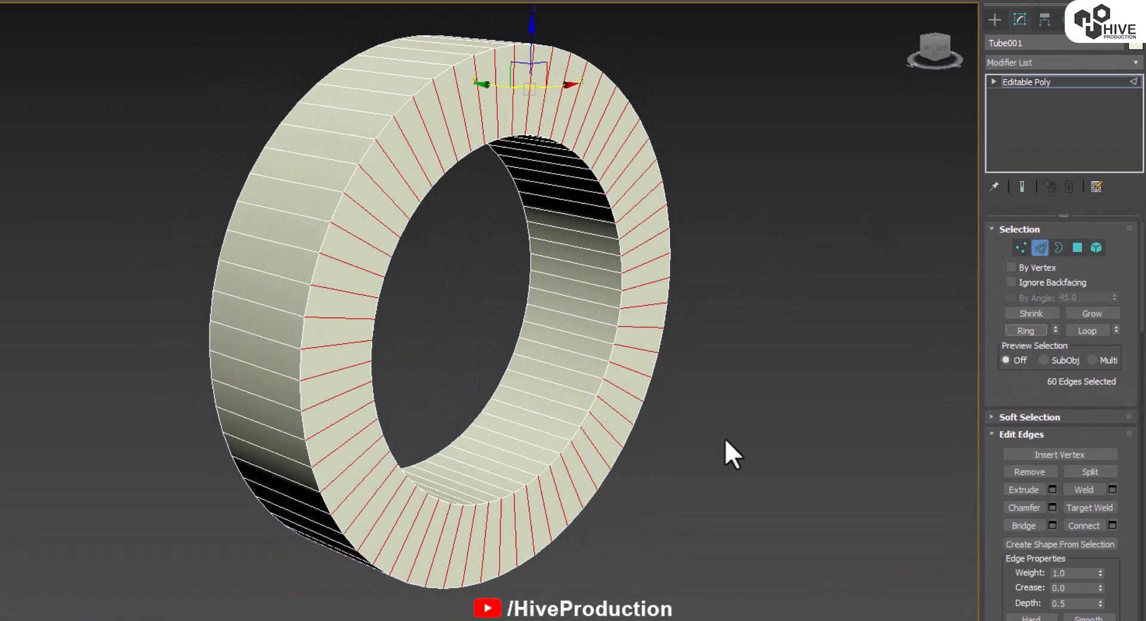
left_click(1111, 524)
left_click(356, 322)
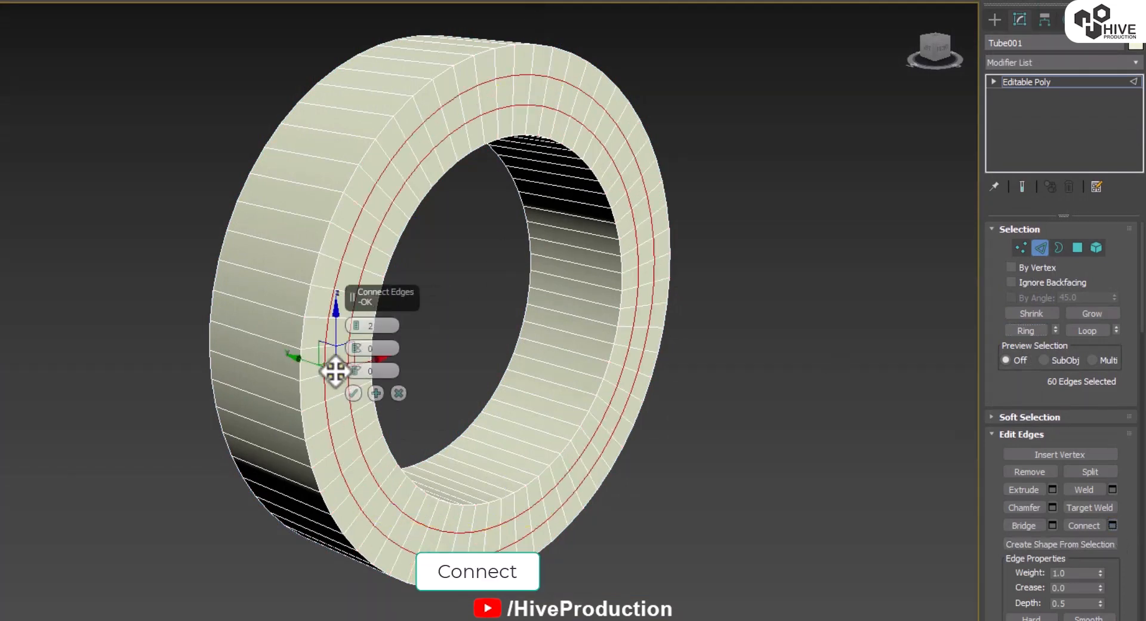
left_click(352, 393)
middle_click_drag(352, 393, 418, 407, "alt")
left_click_drag(463, 317, 474, 317)
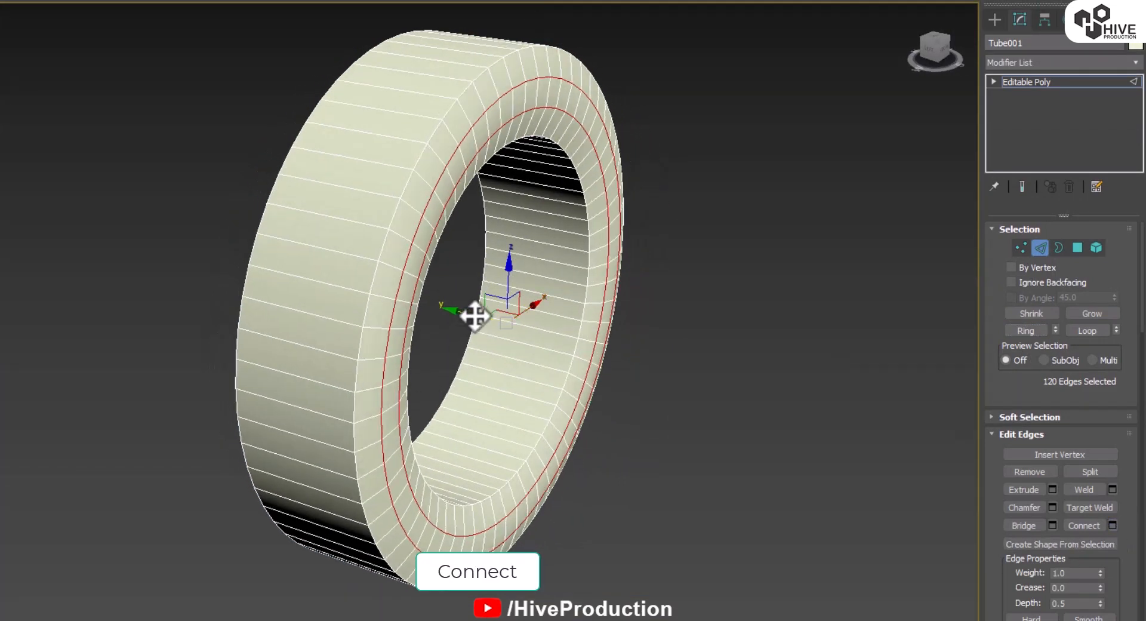
Connect the ring of radial edges on the tube's back face with 2 segments and bulge the new loops outward.
middle_click_drag(231, 302, 393, 228, "alt")
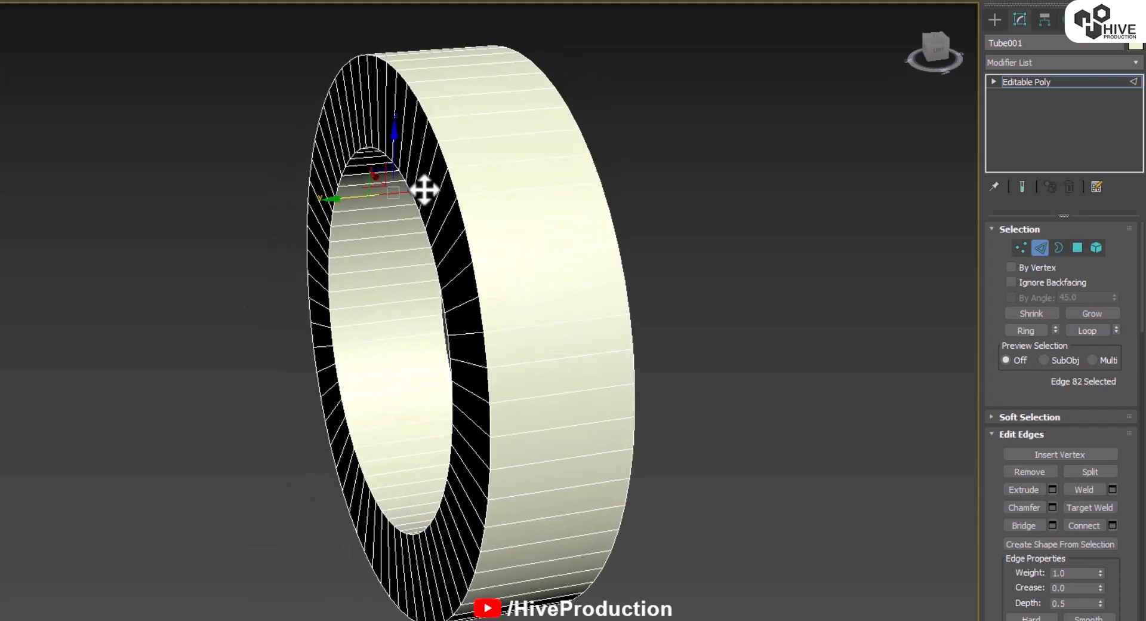
left_click(1017, 334)
left_click(1111, 525)
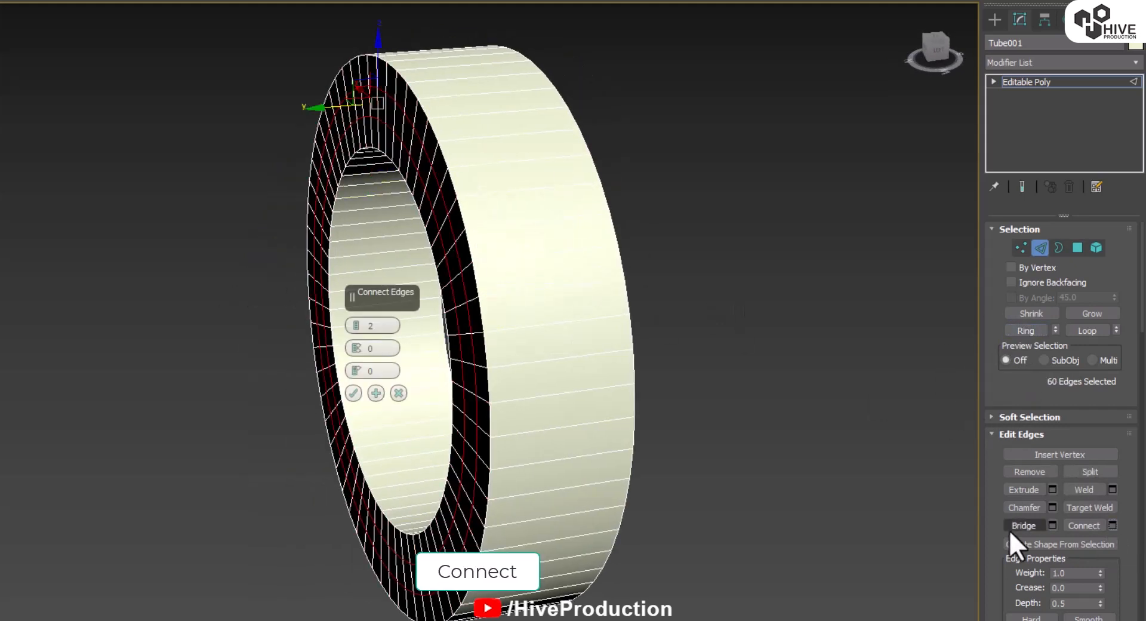
left_click(352, 393)
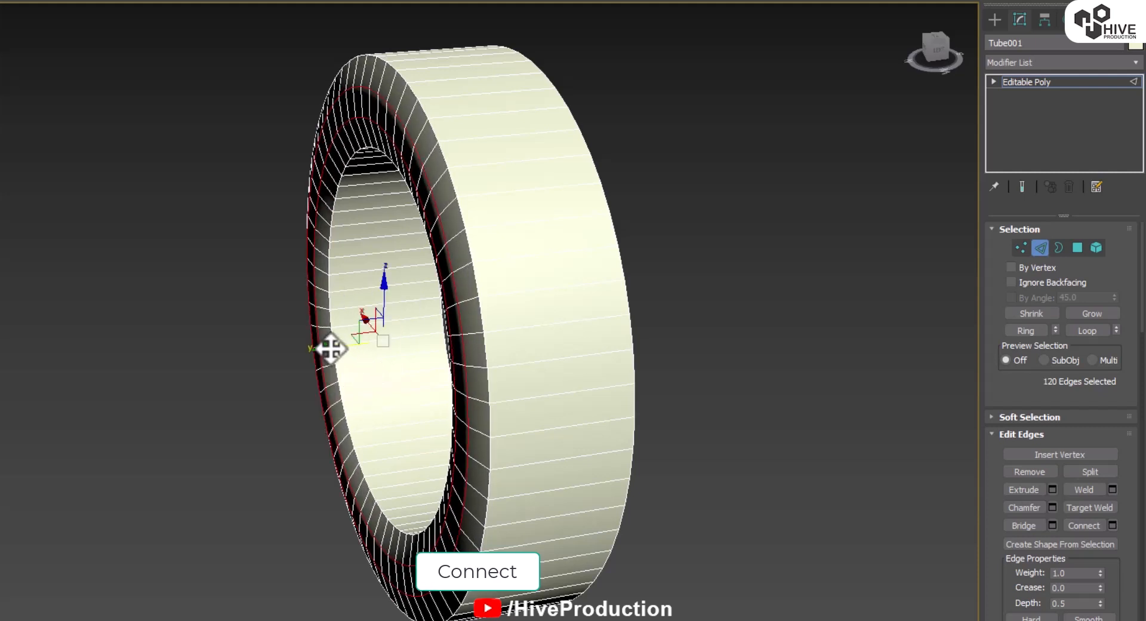
Select the outer and inner border edge loops on both sides of the tube and chamfer them by 0'0 3/8".
middle_click_drag(364, 357, 513, 300, "alt")
double_click(506, 264)
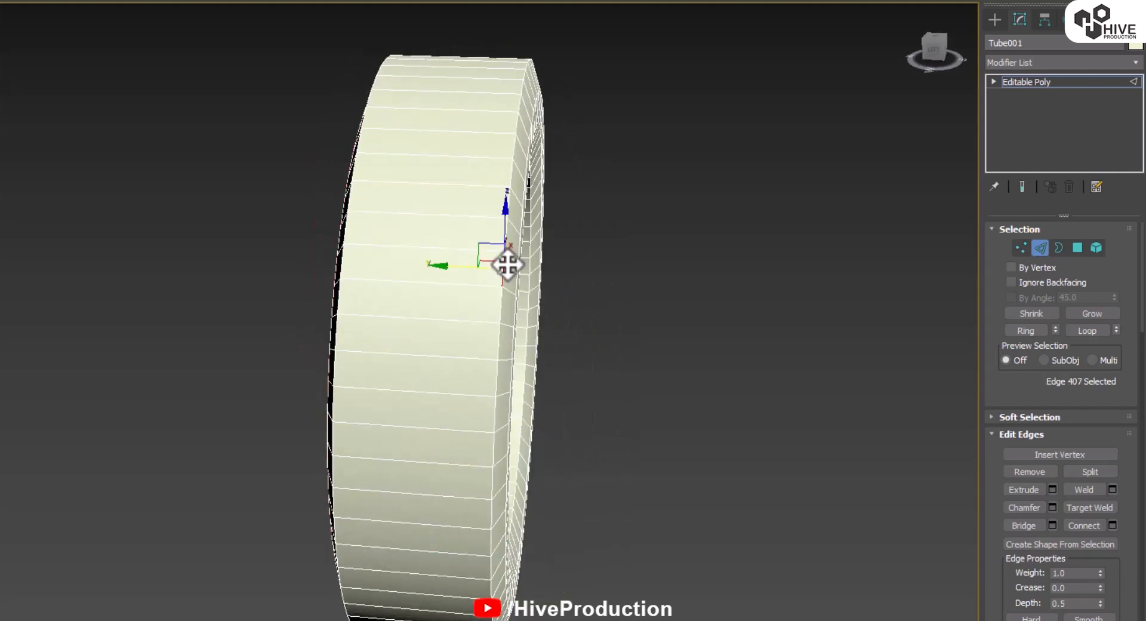
double_click(340, 263, "ctrl")
middle_click_drag(381, 410, 464, 413, "alt")
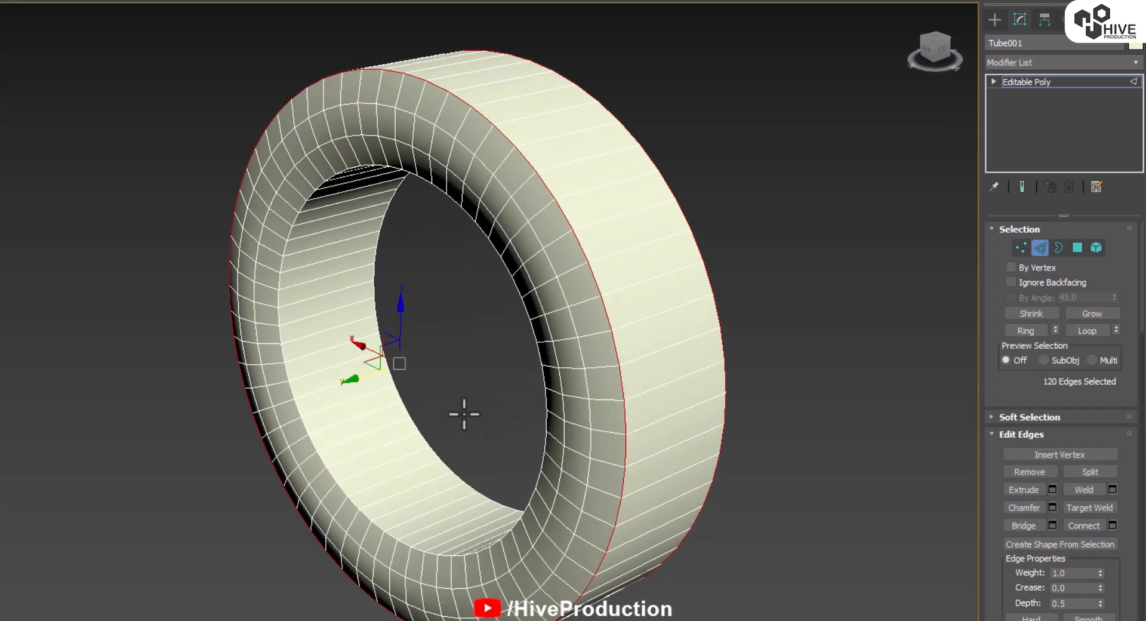
middle_click_drag(711, 392, 551, 296, "alt")
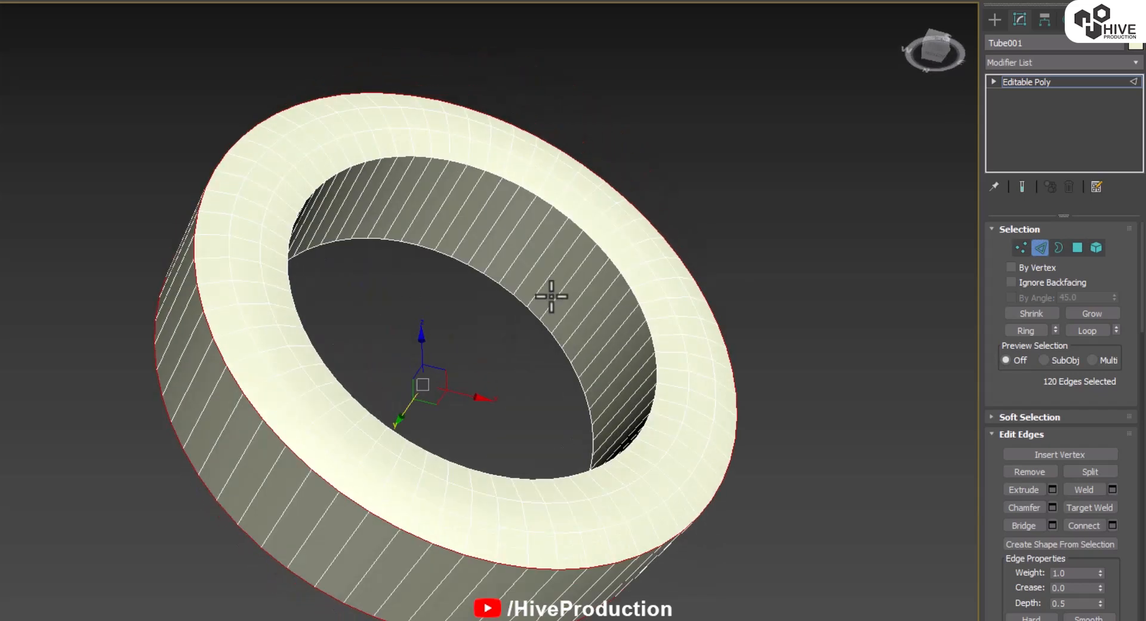
double_click(442, 158, "ctrl")
double_click(410, 248, "ctrl")
middle_click_drag(467, 366, 433, 328, "alt")
scroll(380, 348, "up", 2)
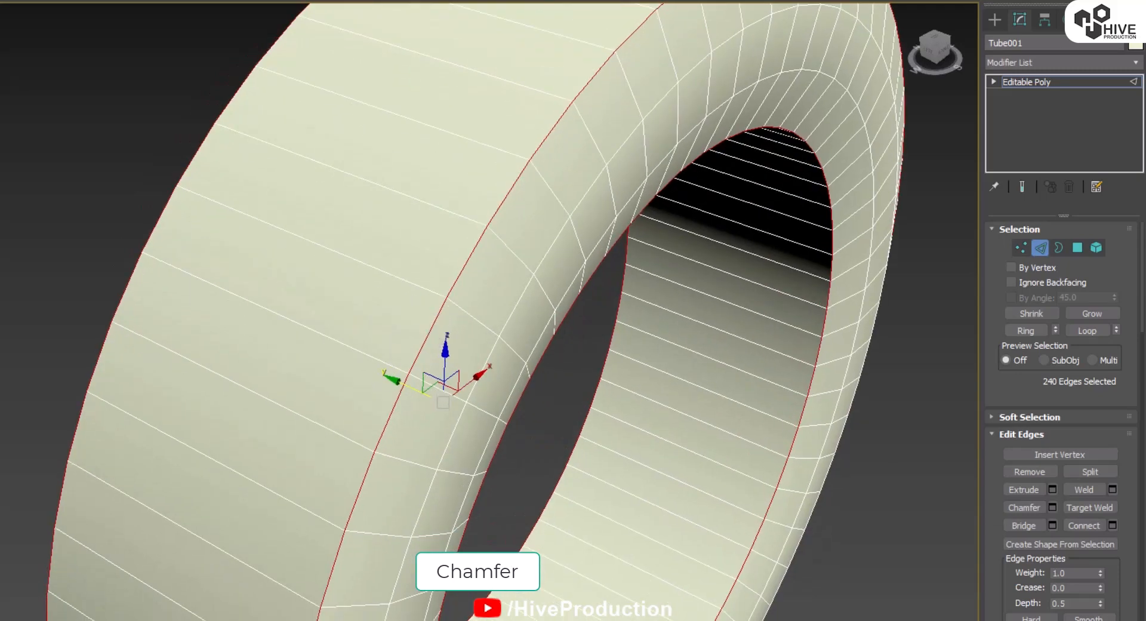
left_click(1050, 507)
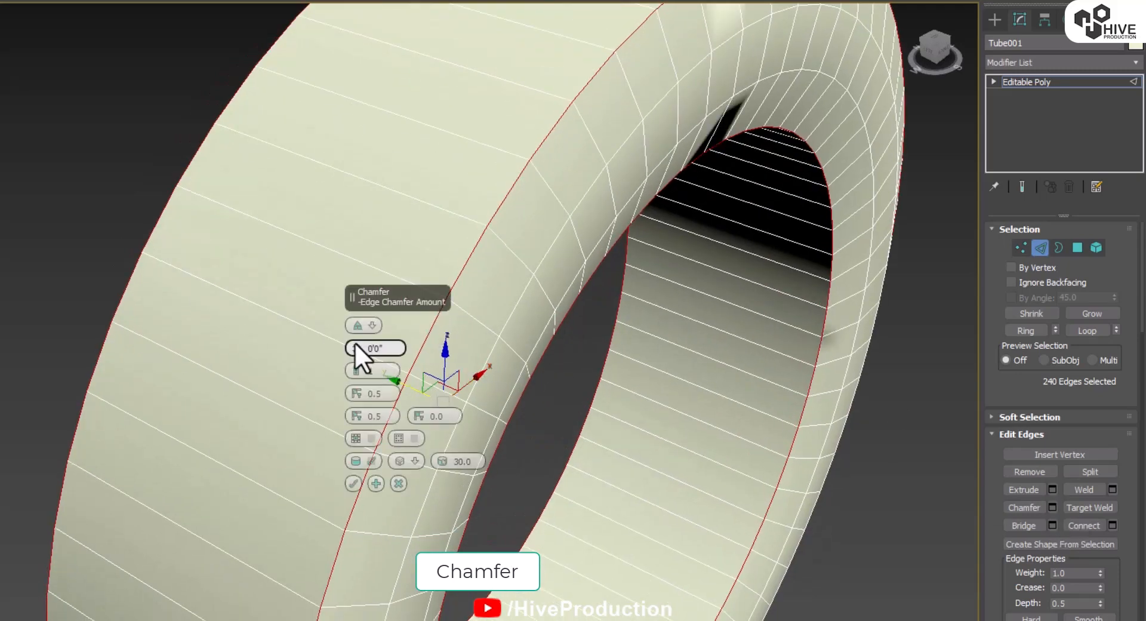
mouse_move(355, 344)
left_mouse_down()
mouse_move(357, 327)
mouse_move(360, 336)
left_mouse_up()
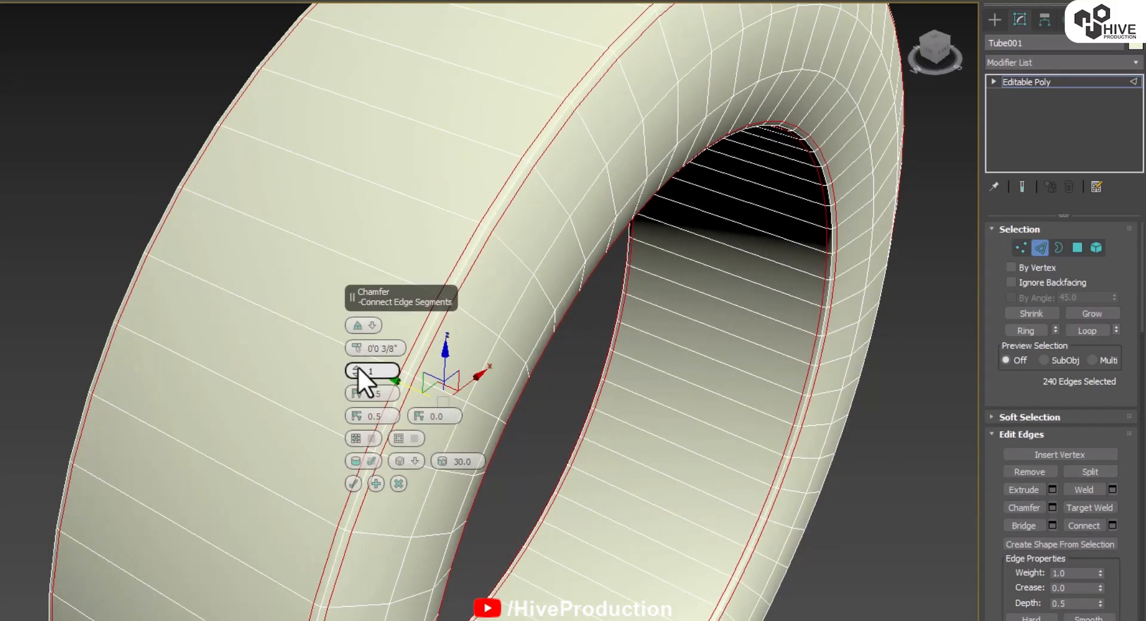
left_click(349, 482)
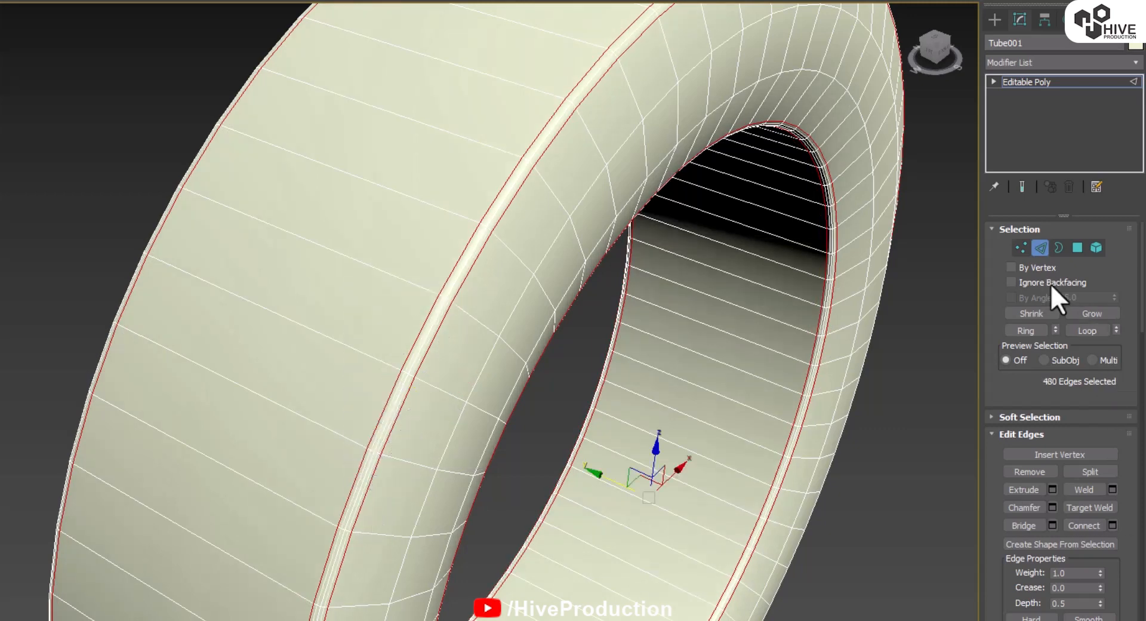
Leave edge editing, deselect the tire body and turn off its edged-faces display.
left_click(1040, 247)
left_click(925, 347)
scroll(834, 460, "down", 5)
middle_click_drag(830, 463, 473, 392)
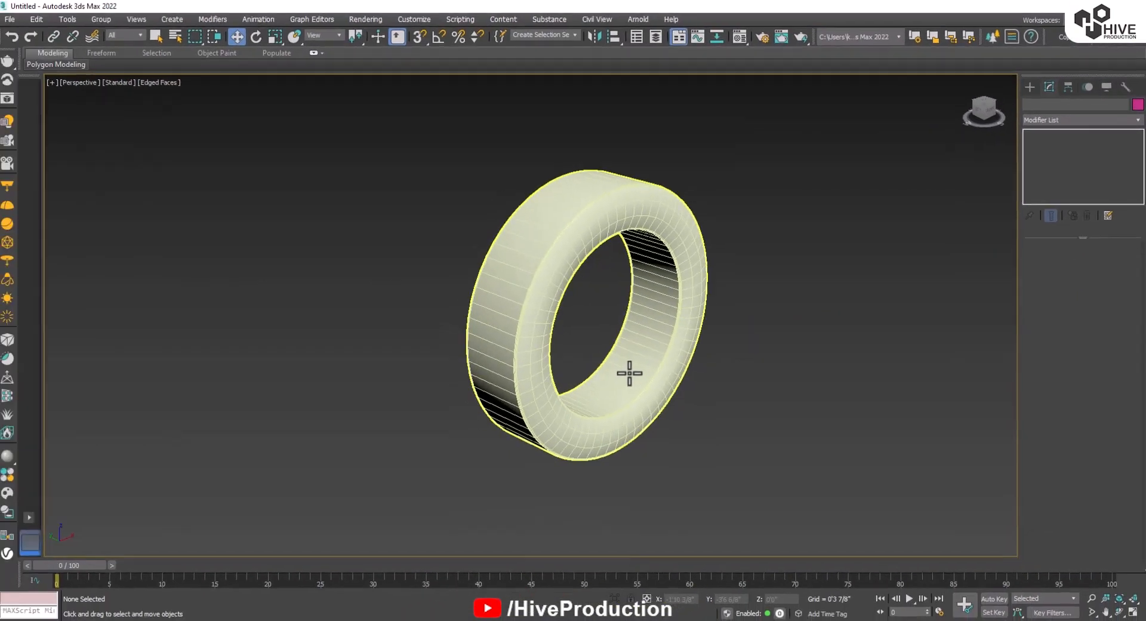
key("F4")
mouse_move(742, 409)
middle_mouse_down("alt")
mouse_move(629, 363)
mouse_move(660, 343)
mouse_move(508, 352)
mouse_move(531, 358)
middle_mouse_up("alt")
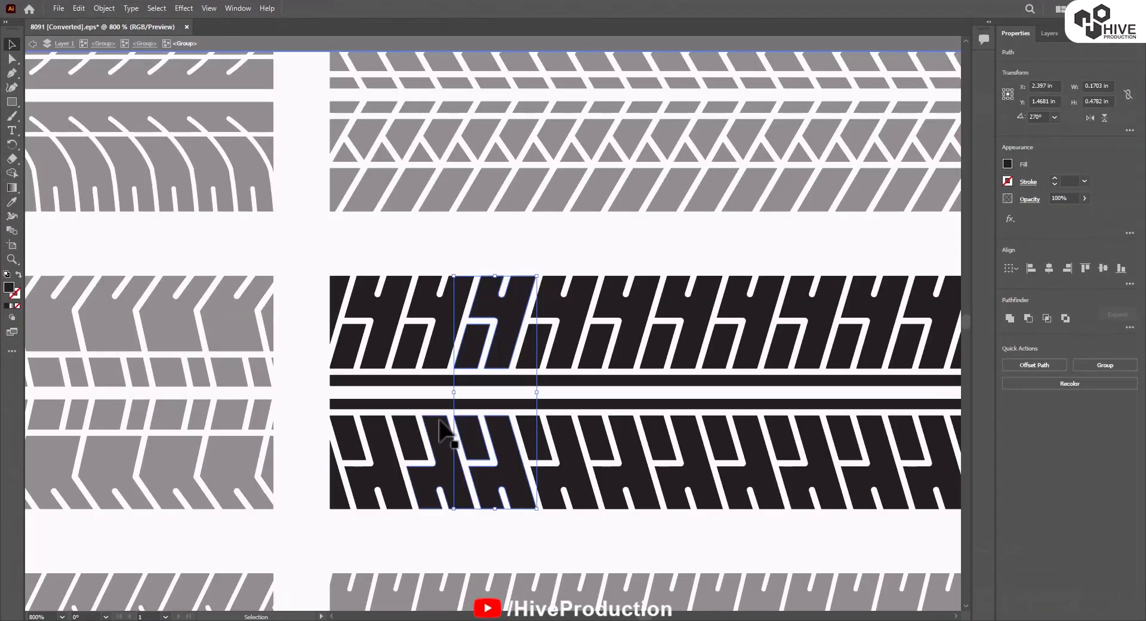
Switch to the tire tracks artwork in Illustrator, deselect the tread path and exit the group isolation to show the whole artboard.
left_click(321, 191)
key("ctrl+minus")
key("ctrl+minus")
key("ctrl+minus")
key("ctrl+minus")
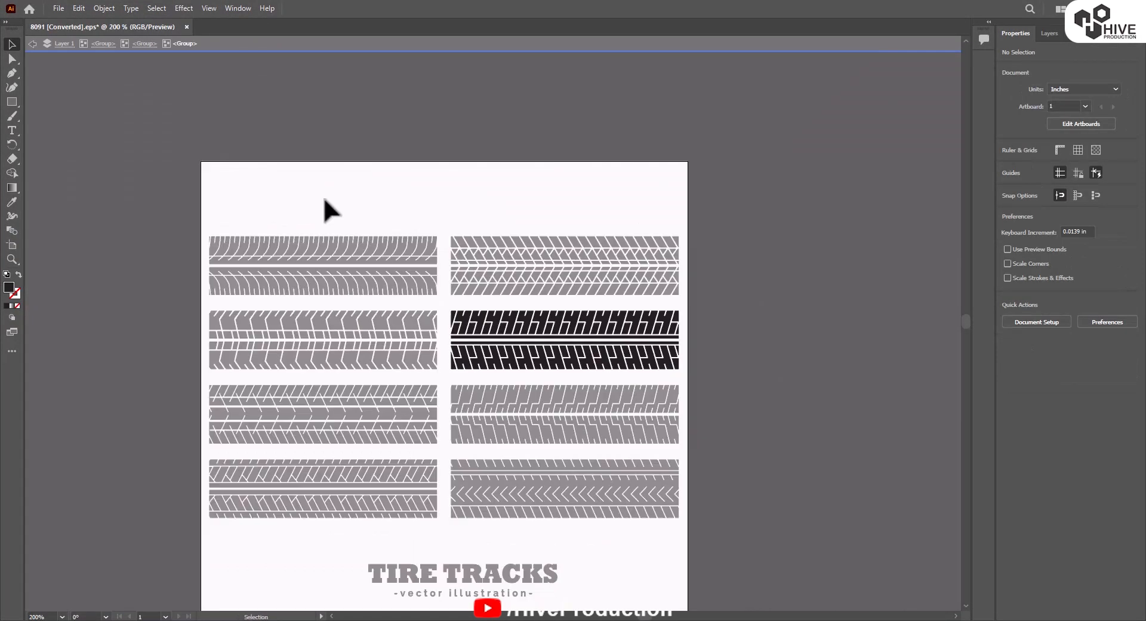
double_click(245, 62)
left_click_drag(500, 371, 463, 317)
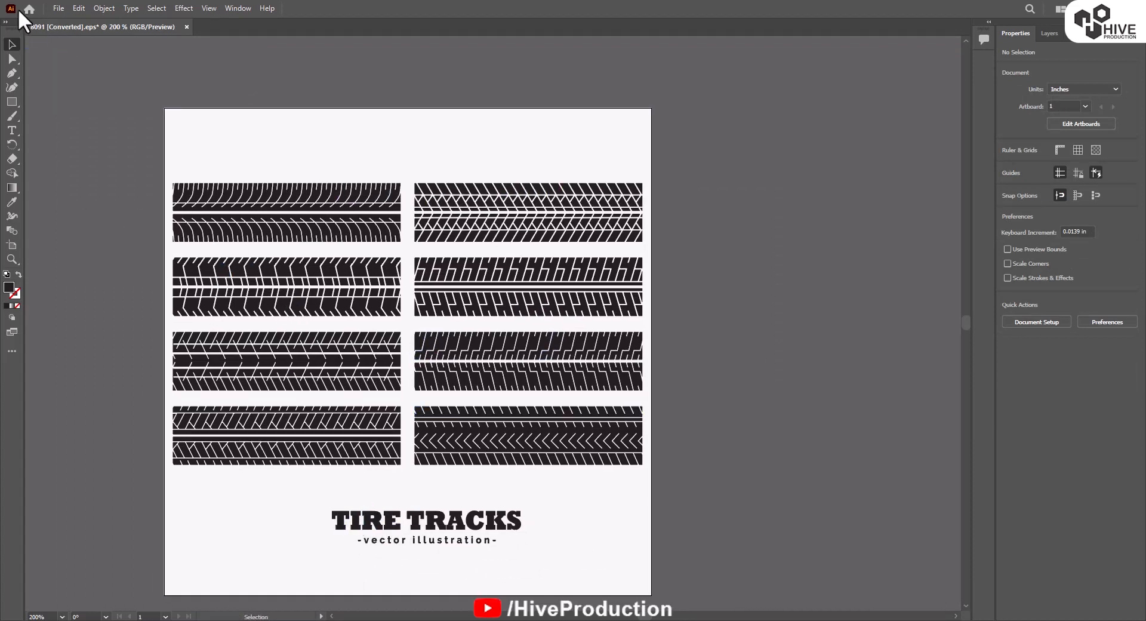
Open rim.jpg and fit the wheel image on the artboard at about 5.24 in square.
left_click(58, 9)
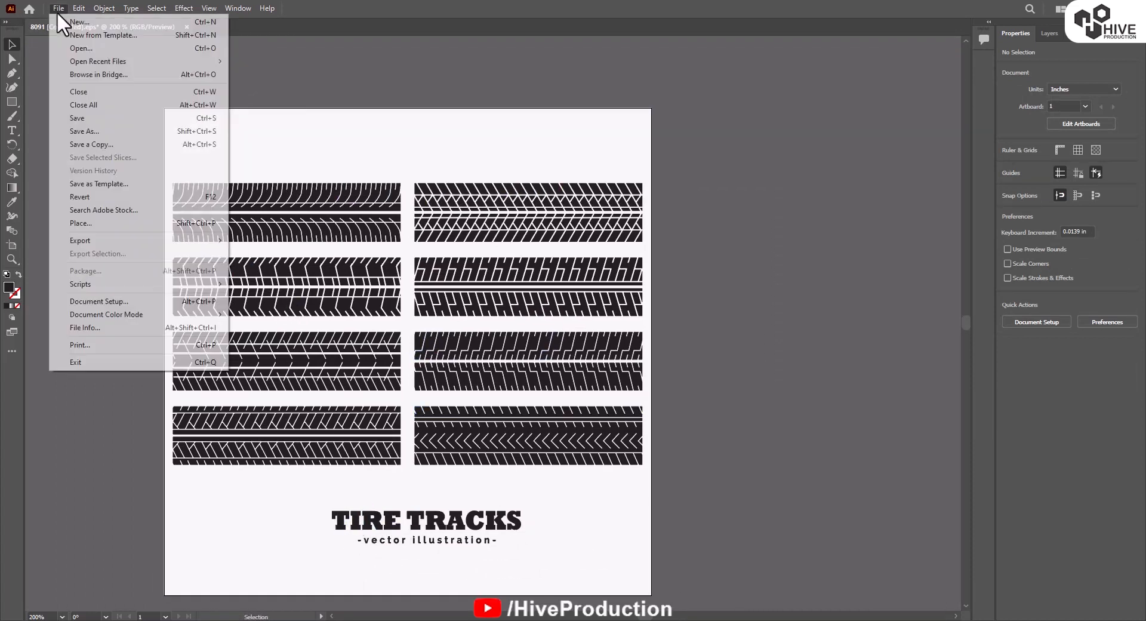
left_click(79, 48)
double_click(456, 200)
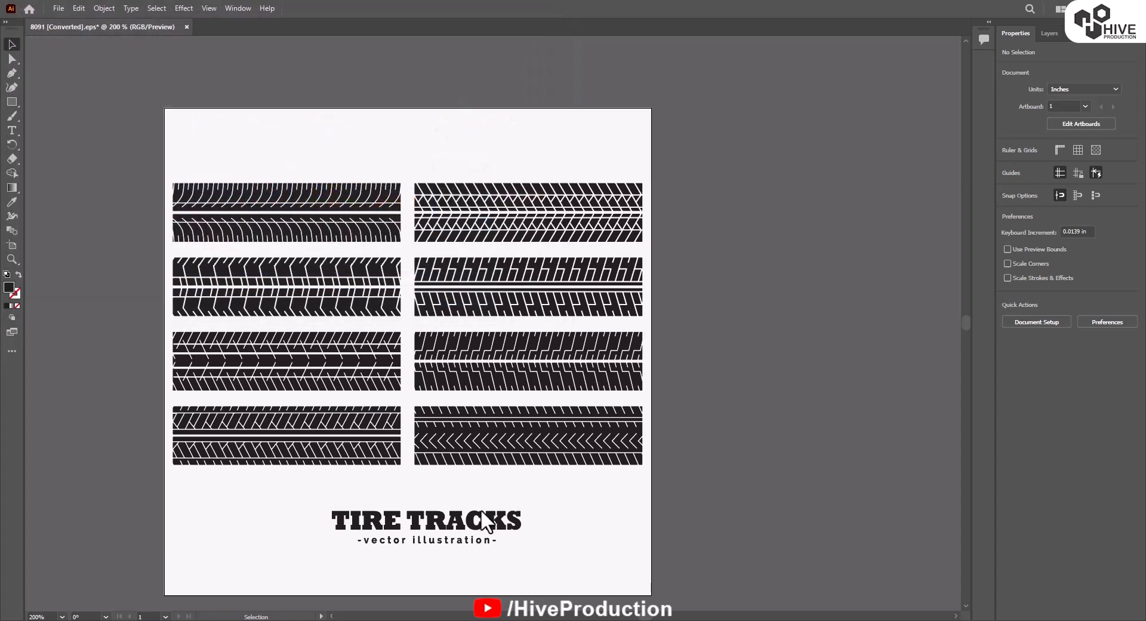
left_click_drag(472, 313, 568, 302)
left_click_drag(593, 183, 661, 249, "alt")
left_click_drag(774, 365, 493, 327)
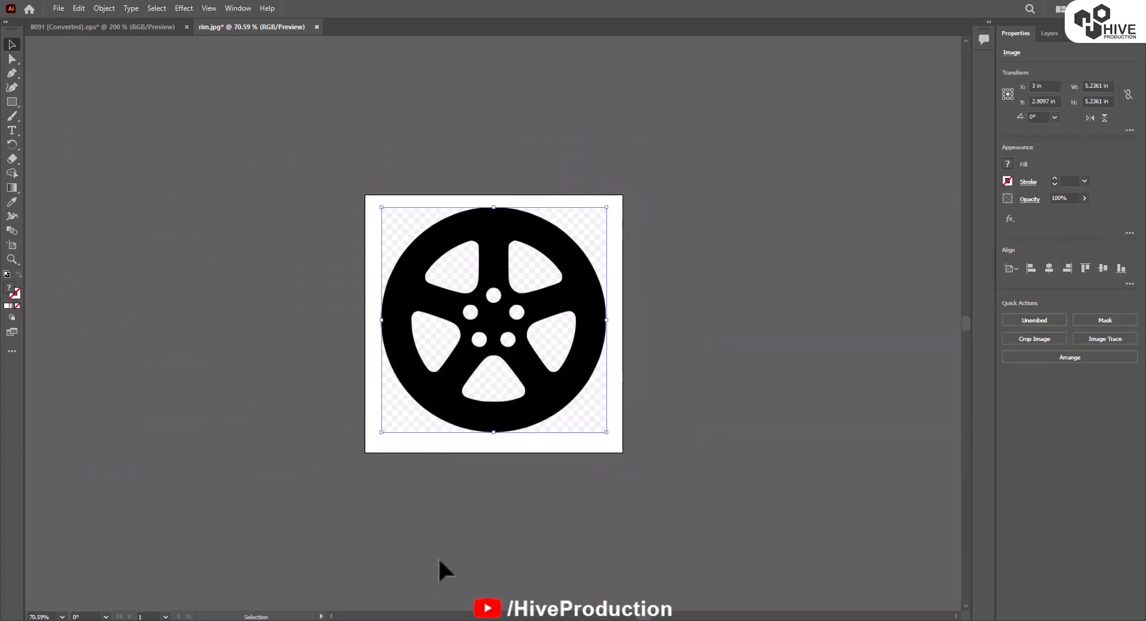
Trace the wheel image with the [Default] Image Trace preset and expand the result into paths.
left_click(1101, 335)
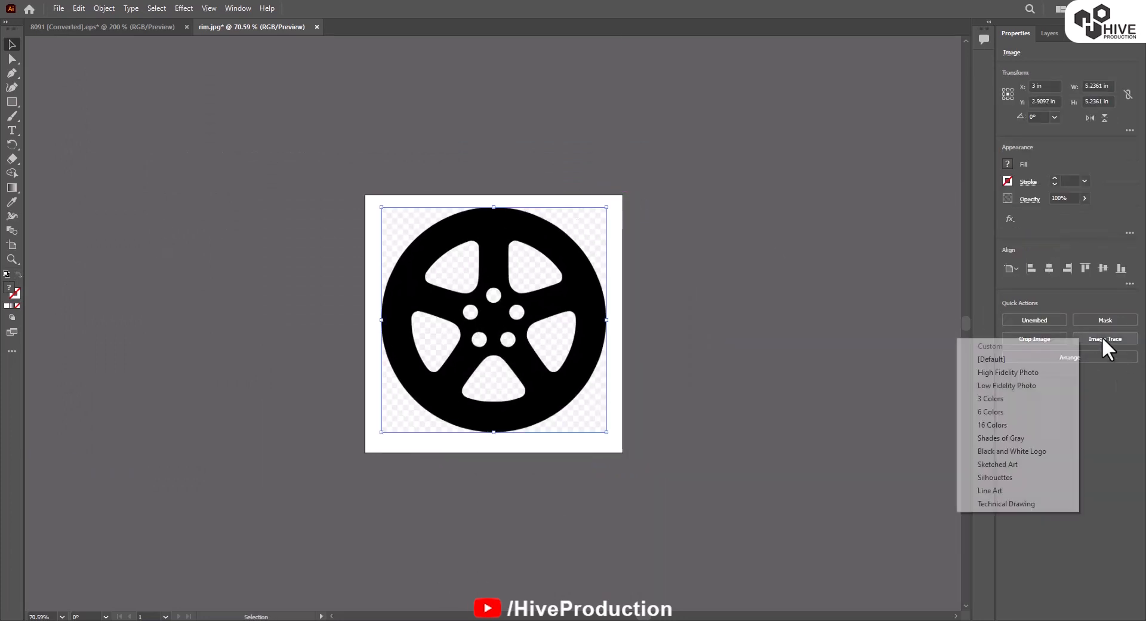
left_click(1026, 357)
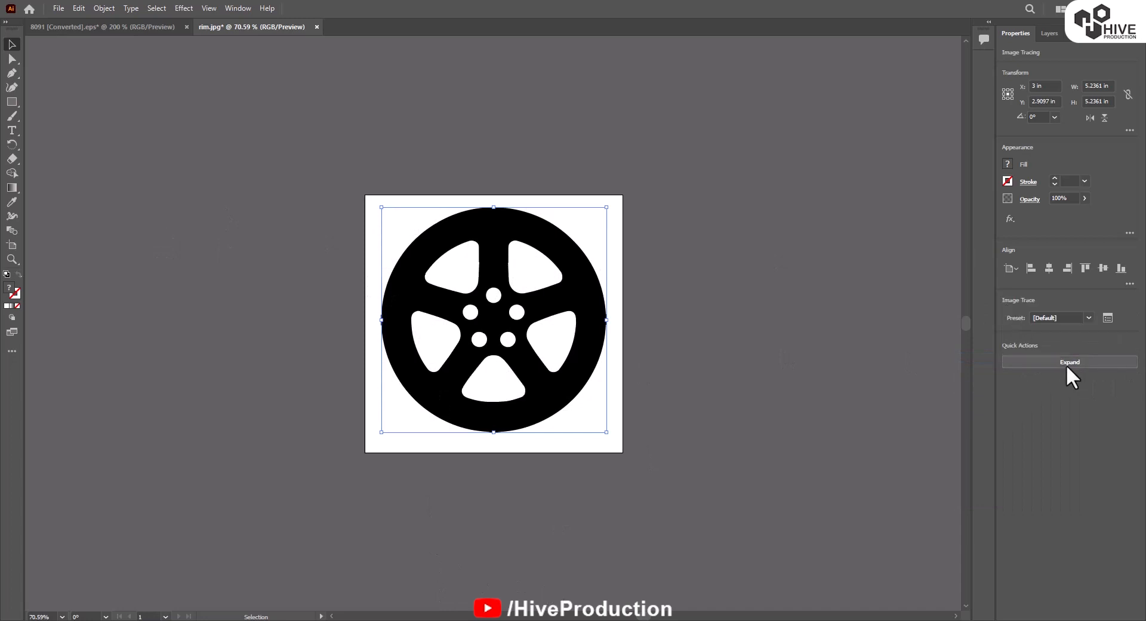
left_click(1067, 361)
Separate the black wheel from the white background shapes, delete the white shapes, and position the wheel near the artboard's centre.
mouse_move(523, 295)
left_mouse_down()
mouse_move(214, 295)
mouse_move(549, 327)
mouse_move(528, 305)
left_mouse_up()
double_click(214, 295)
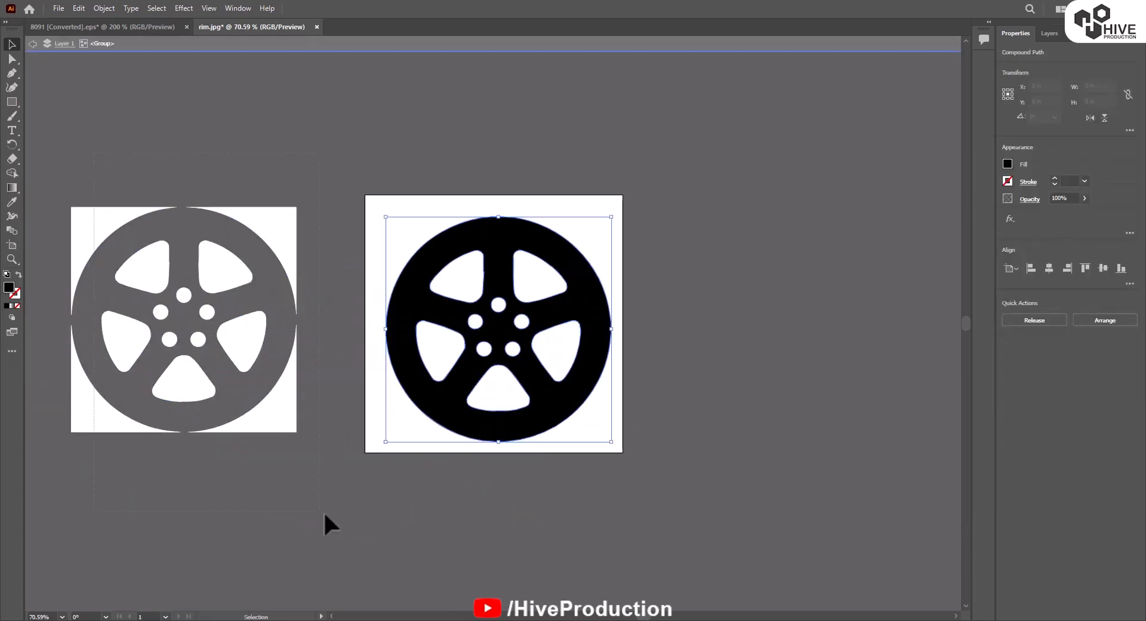
left_click_drag(324, 514, 326, 513)
key("Delete")
double_click(435, 59)
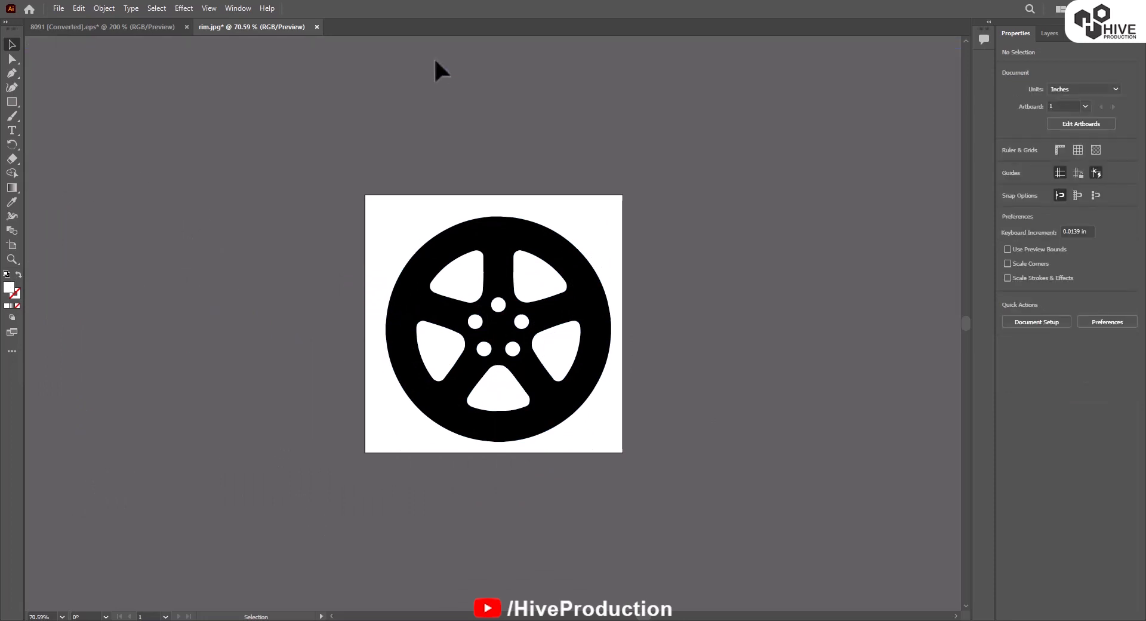
mouse_move(504, 347)
left_mouse_down()
mouse_move(489, 322)
mouse_move(182, 324)
mouse_move(498, 358)
mouse_move(502, 345)
left_mouse_up()
Save the wheel artwork to the Desktop as Rim_tex in Adobe Illustrator format, using the Illustrator 8 version.
left_click(58, 8)
left_click(86, 130)
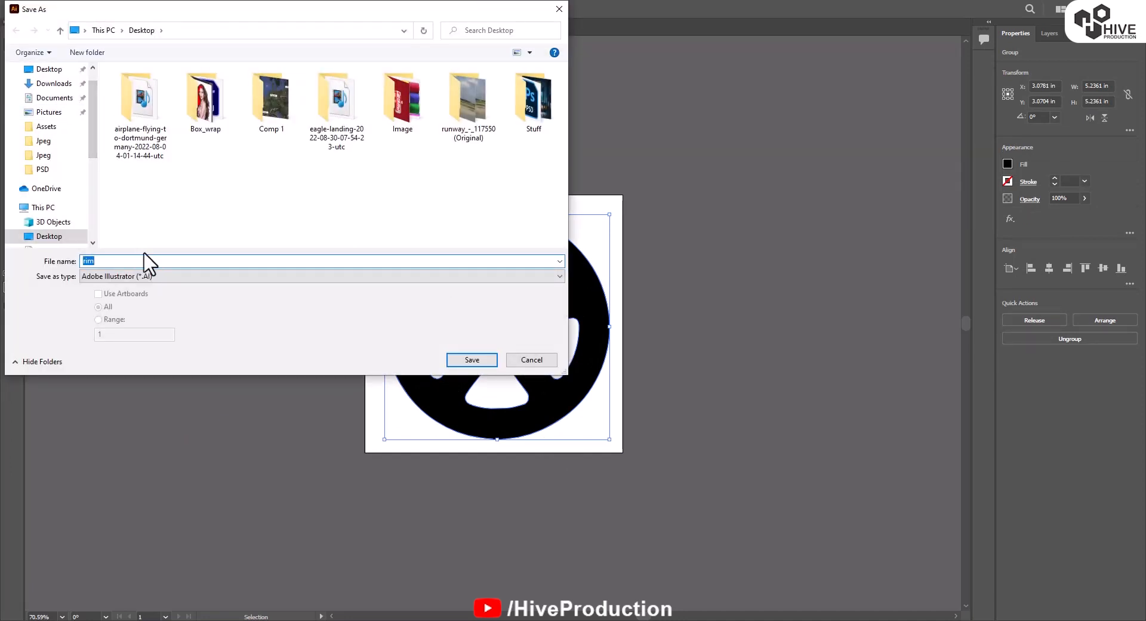
type("Rim_tex")
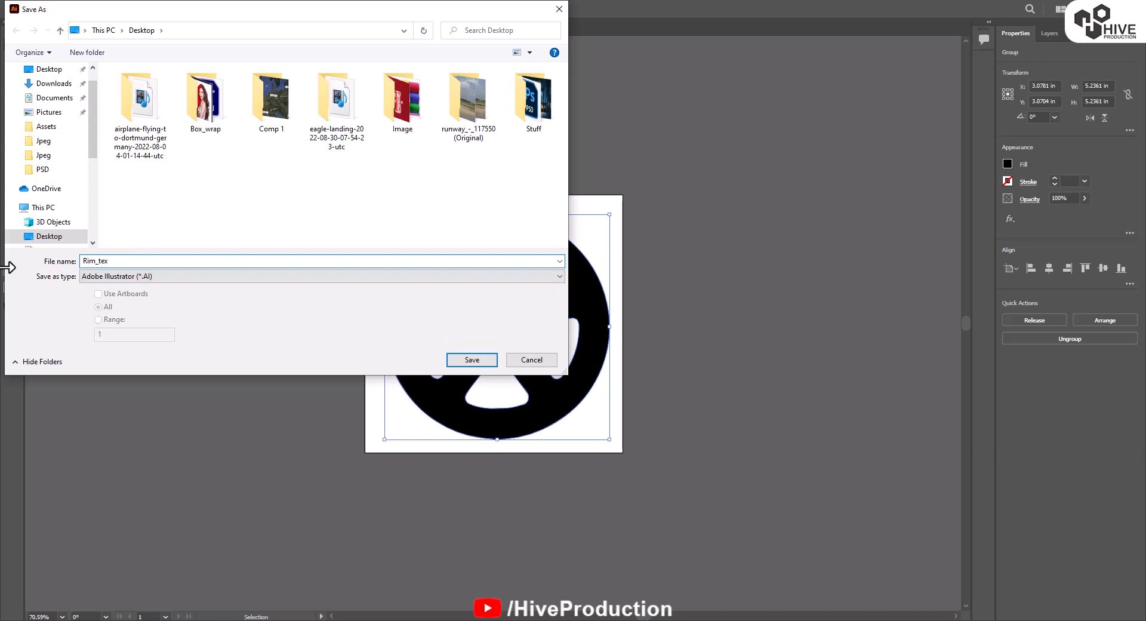
key("Return")
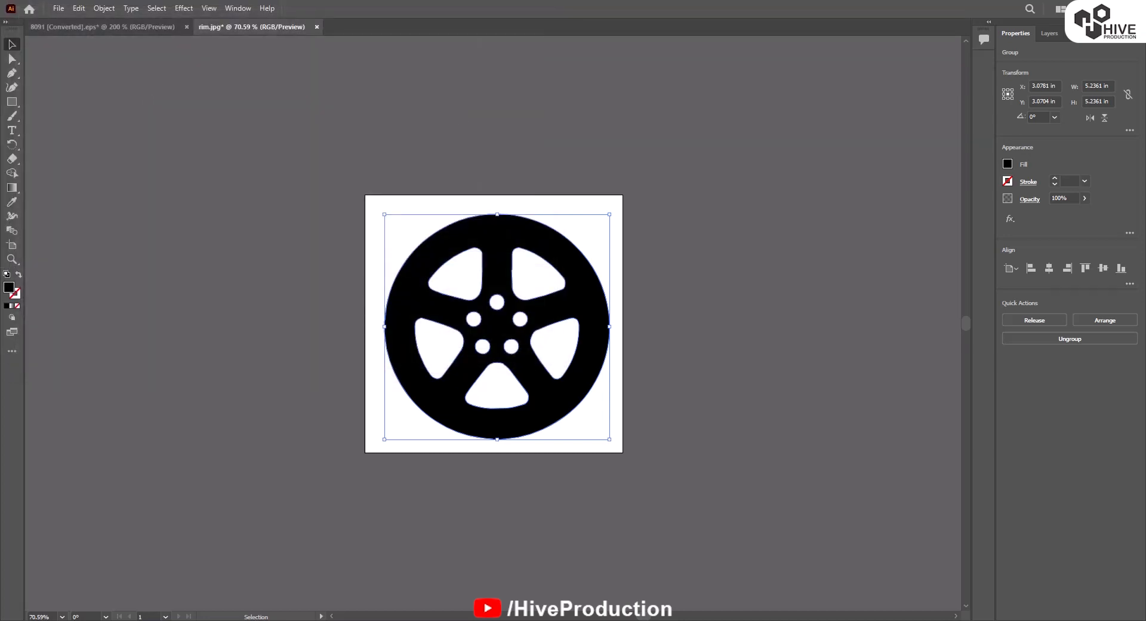
left_click(536, 145)
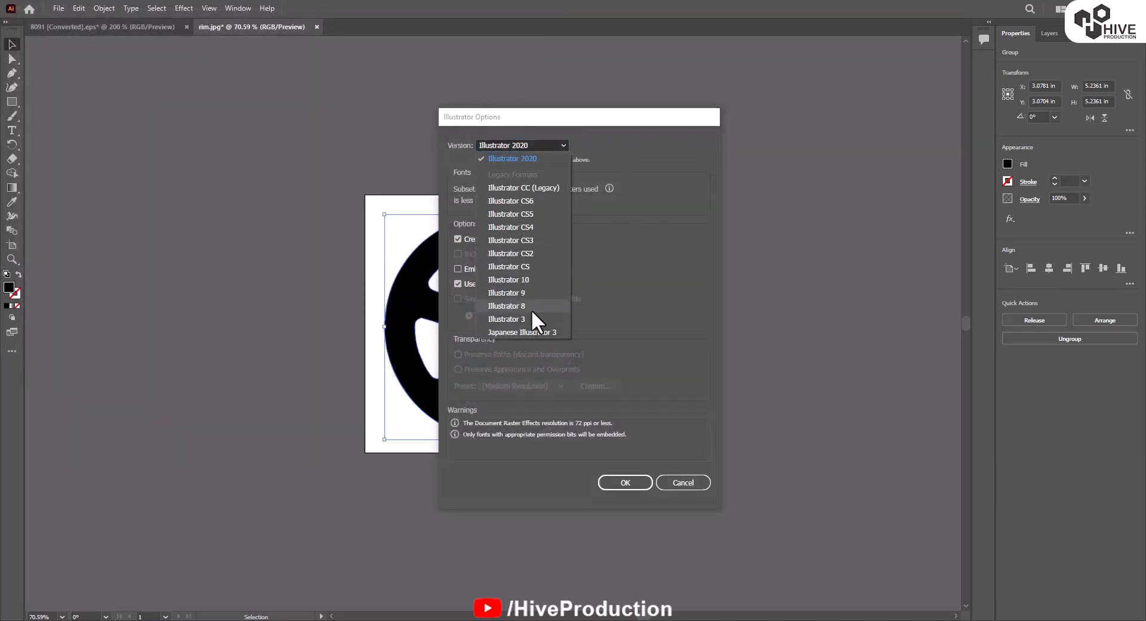
left_click(507, 306)
left_click(614, 470)
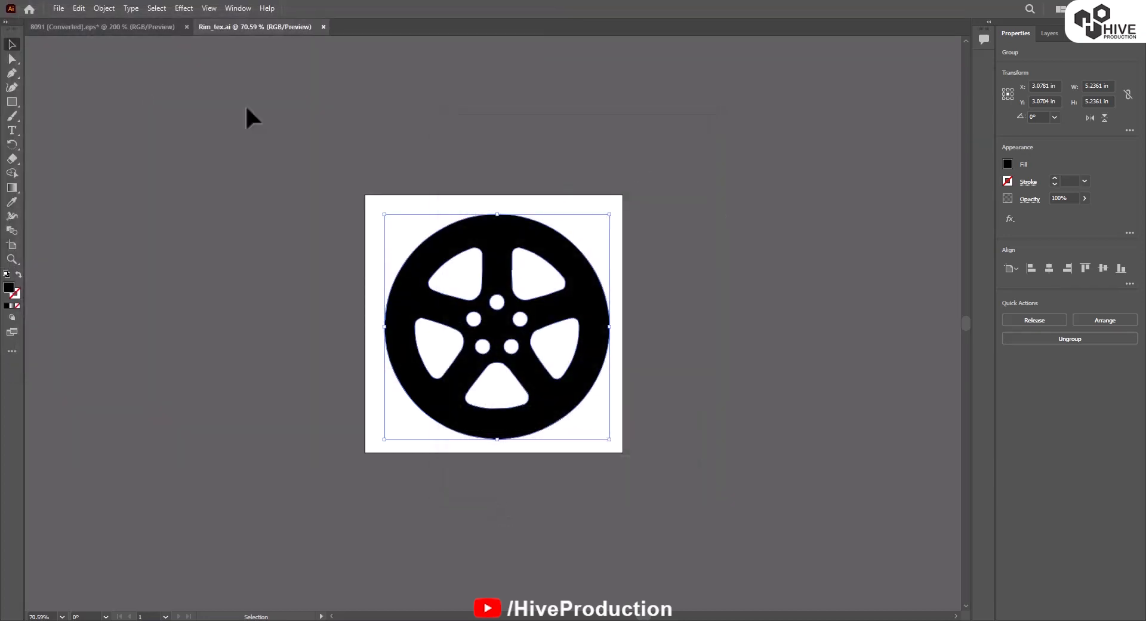
Switch to 3ds Max and import the Rim_tex Illustrator file from the Desktop, bringing its shapes in as a single object.
left_click(233, 289)
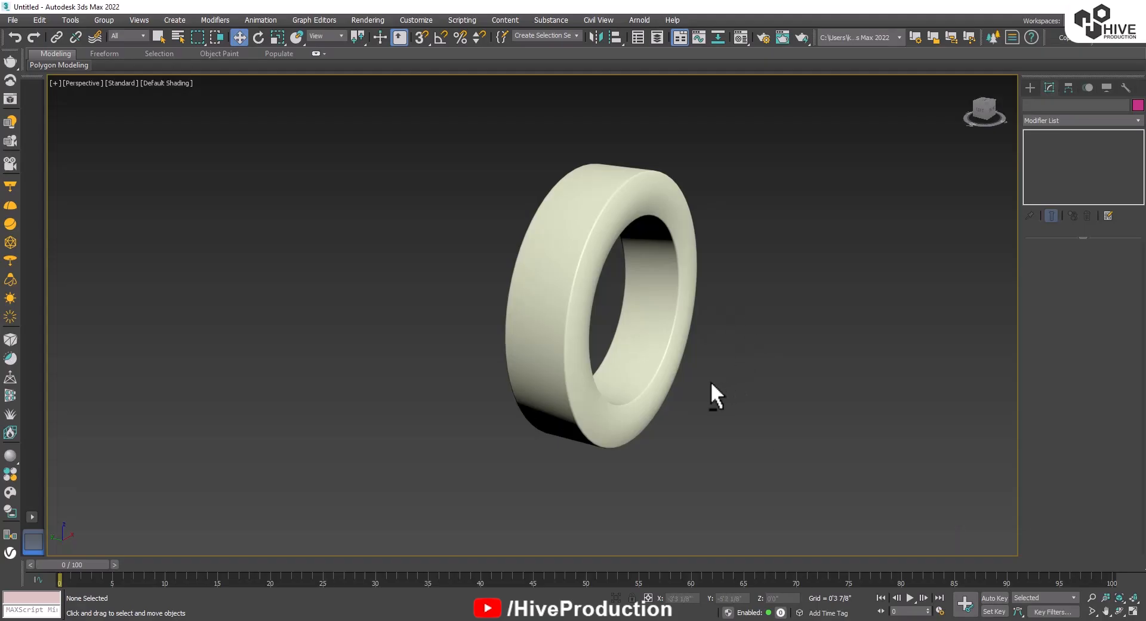
middle_click_drag(711, 385, 627, 385, "alt")
left_click(14, 20)
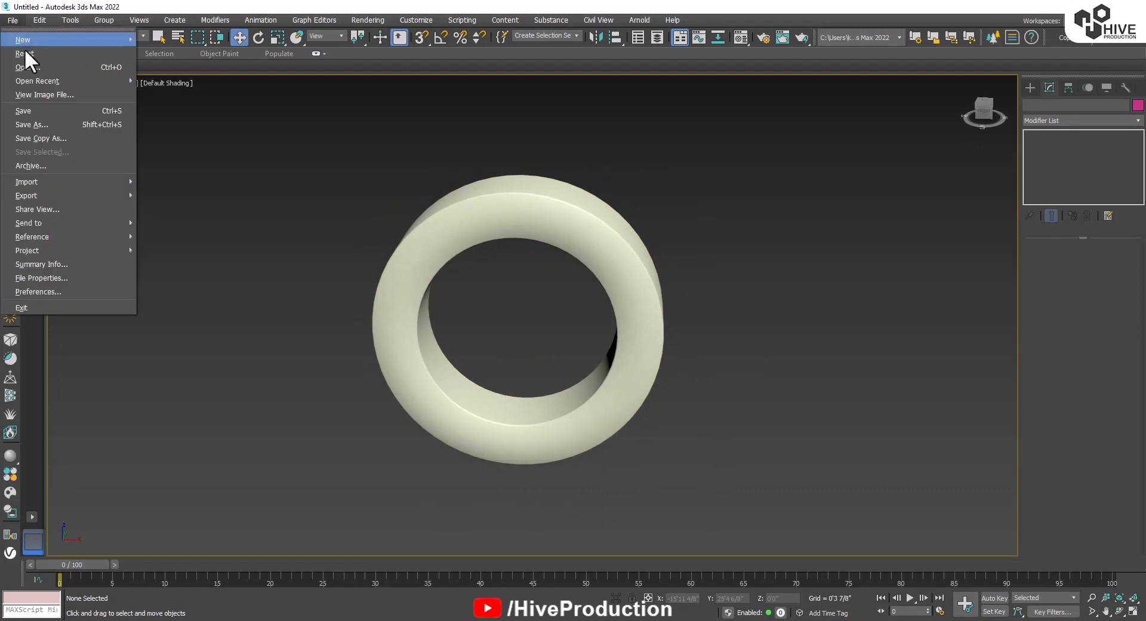
mouse_move(38, 183)
left_click(180, 181)
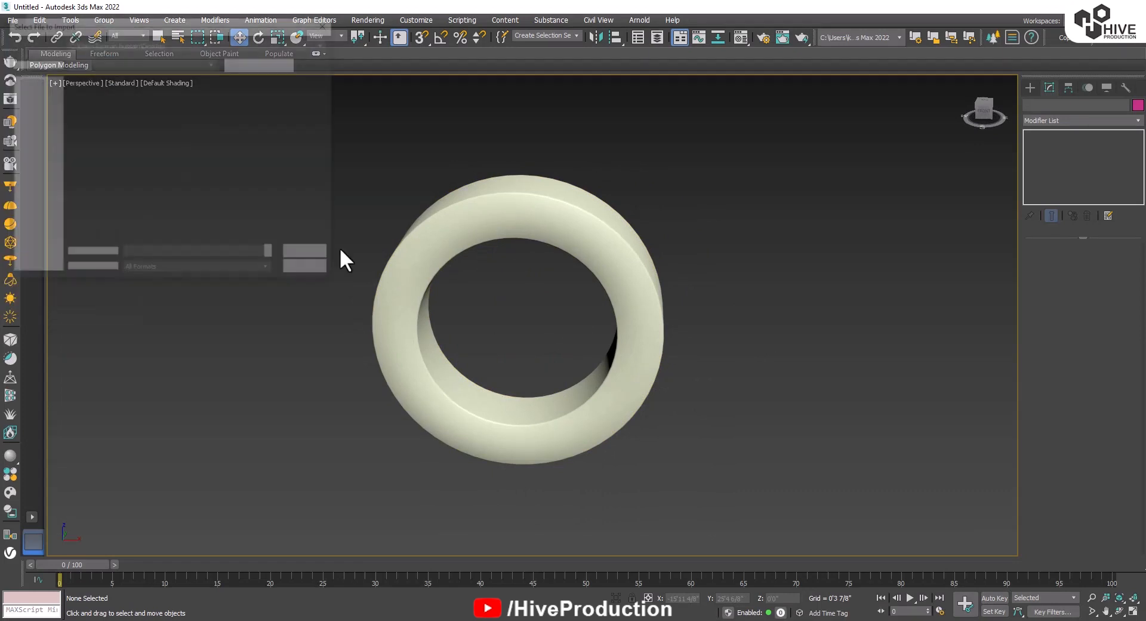
left_click(92, 173)
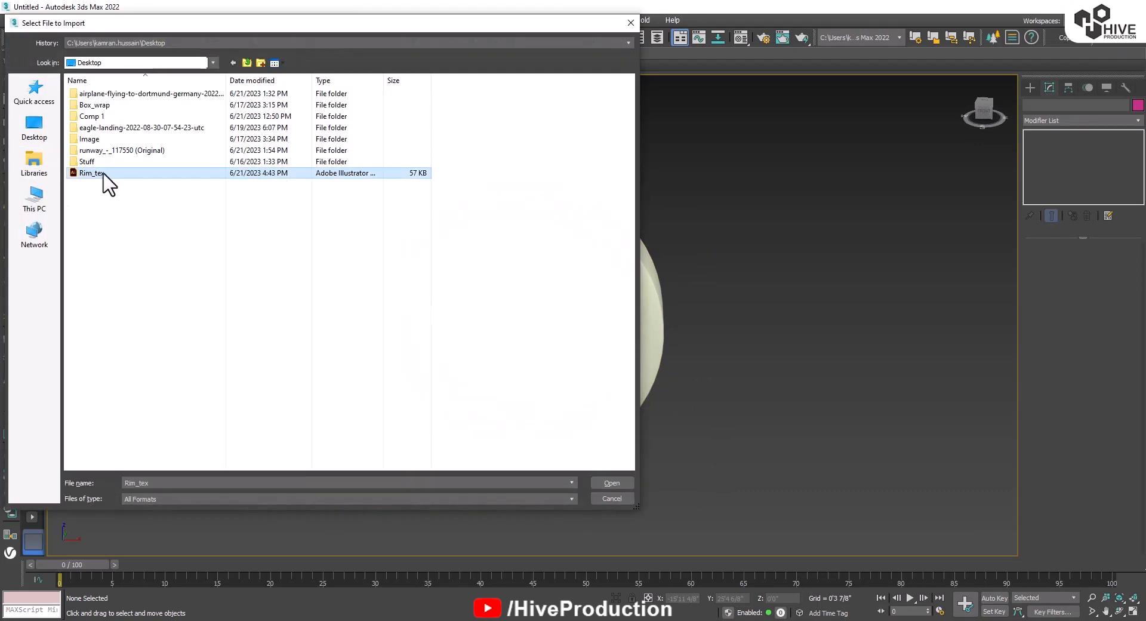
double_click(102, 173)
left_click(597, 335)
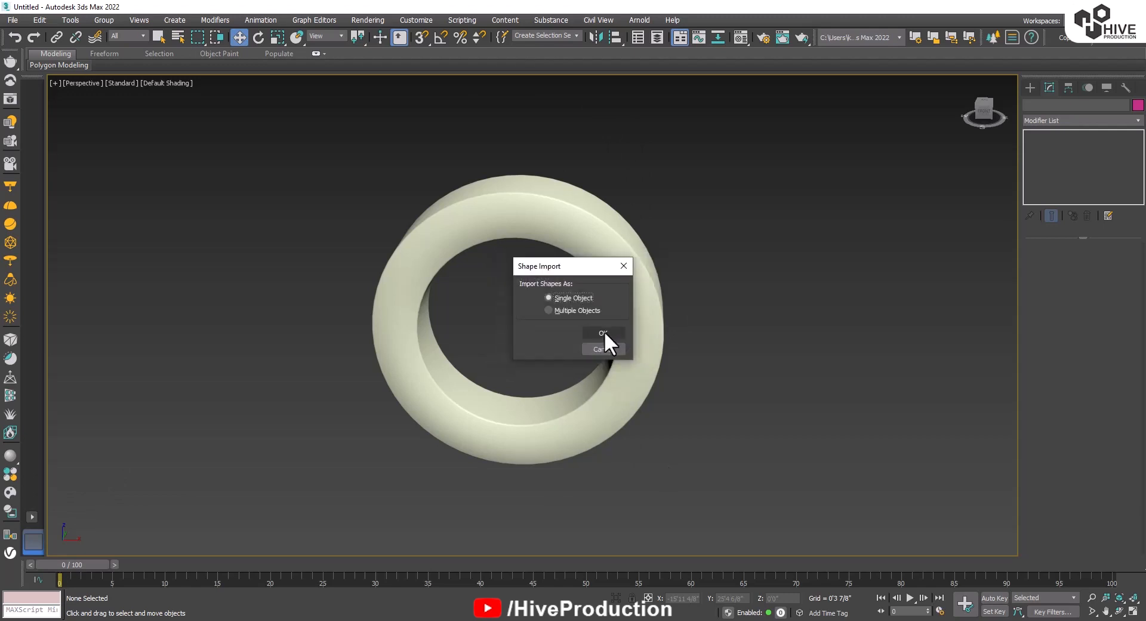
left_click(603, 332)
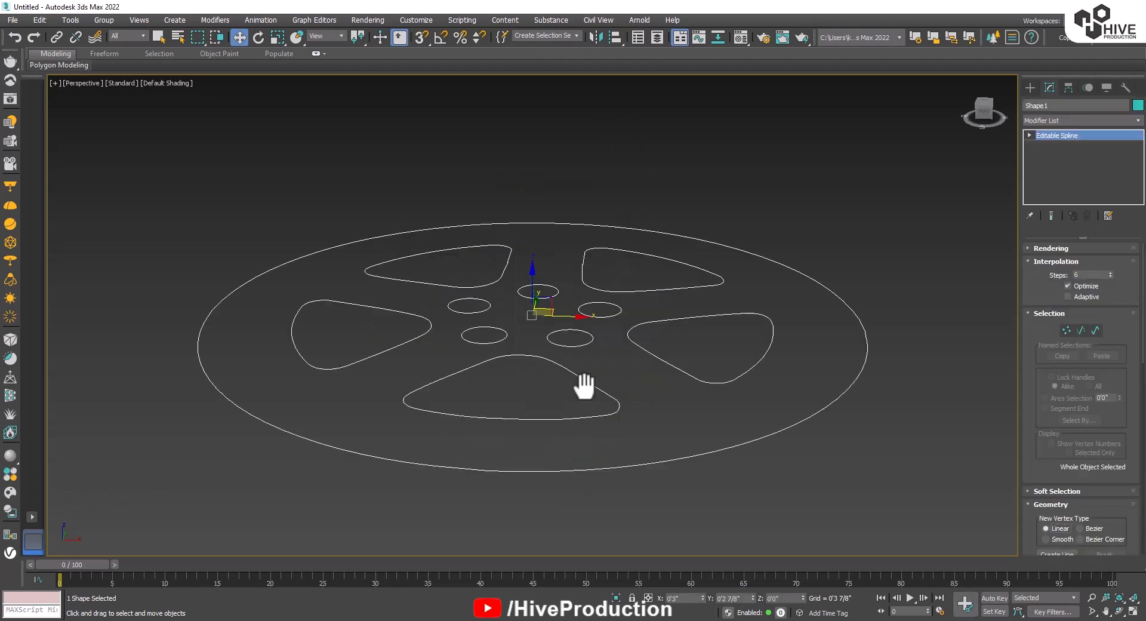
Centre the tire at the world origin by setting its X, Y and Z position to 0.
scroll(585, 322, "down", 5)
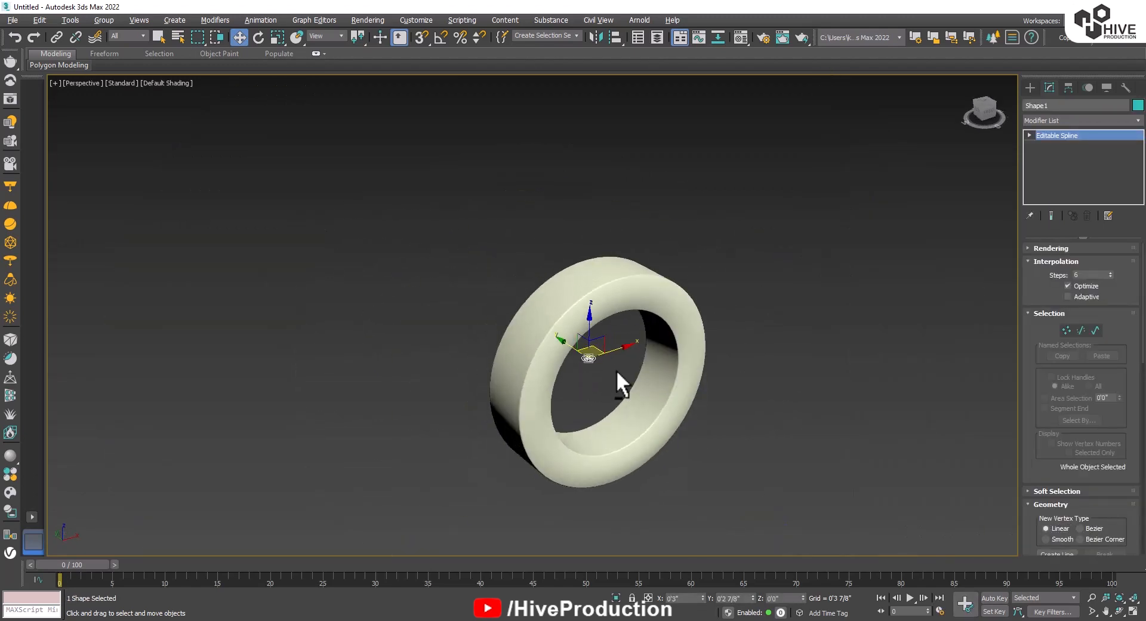
key("alt+w")
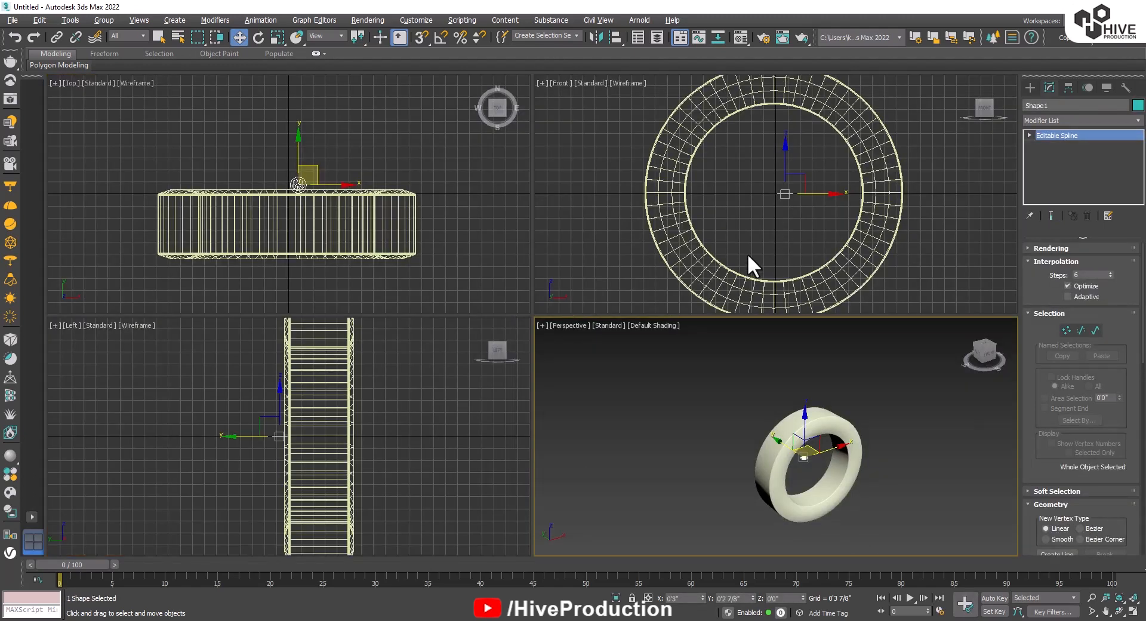
key("e")
left_click(869, 257)
key("w")
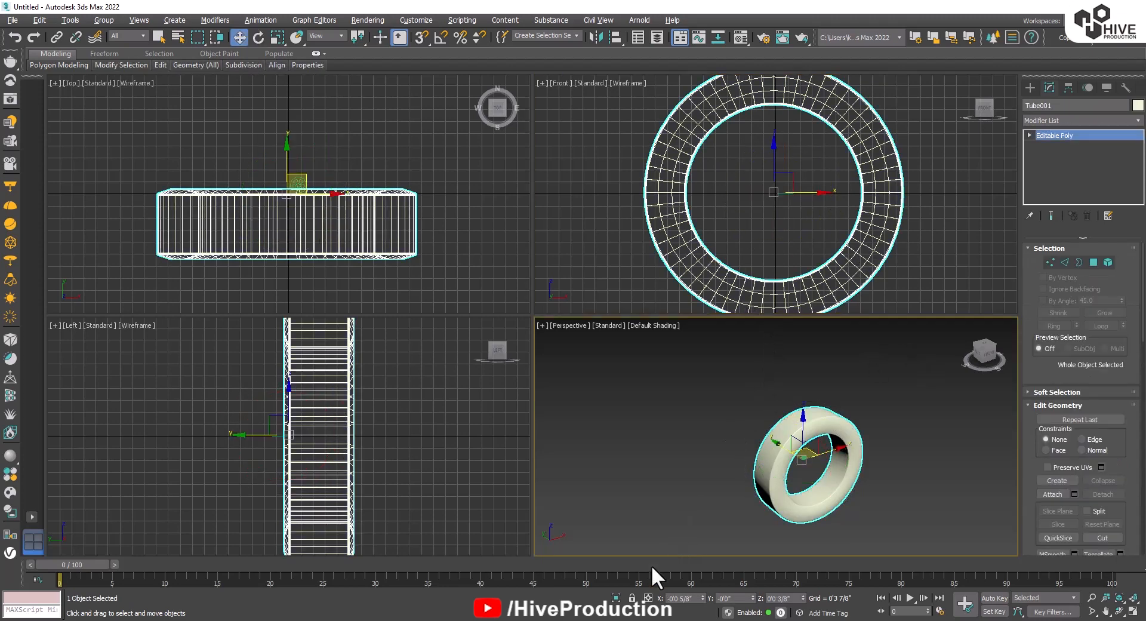
right_click(703, 598)
right_click(803, 598)
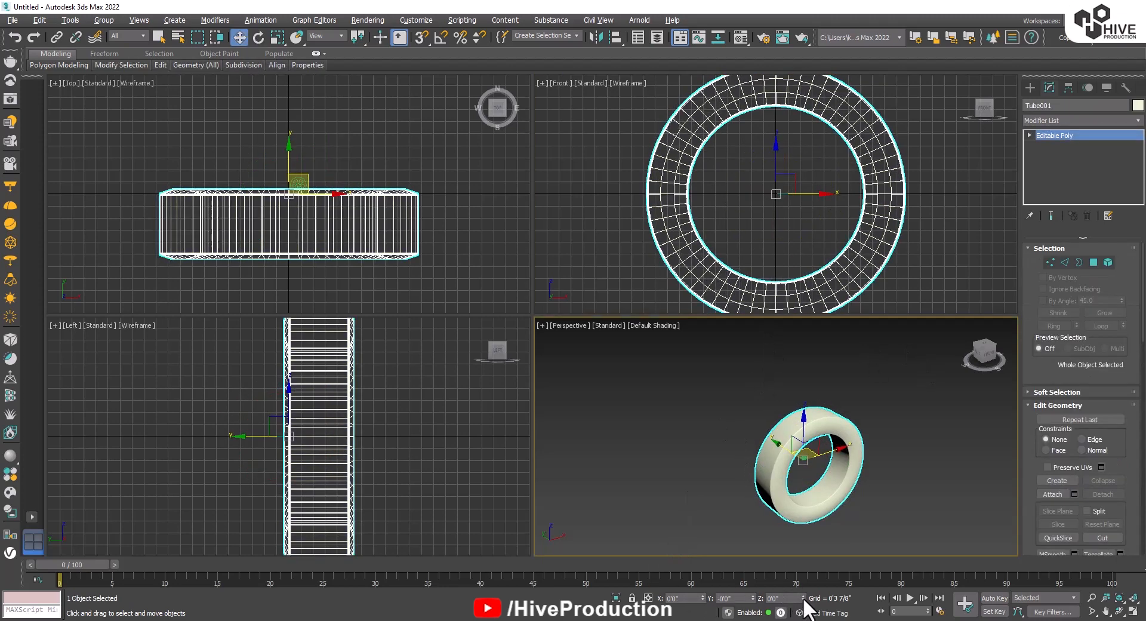
Centre the imported rim shape at the origin and rotate it 90 degrees about X with angle snap on.
left_click(798, 364)
left_click_drag(798, 211, 766, 177)
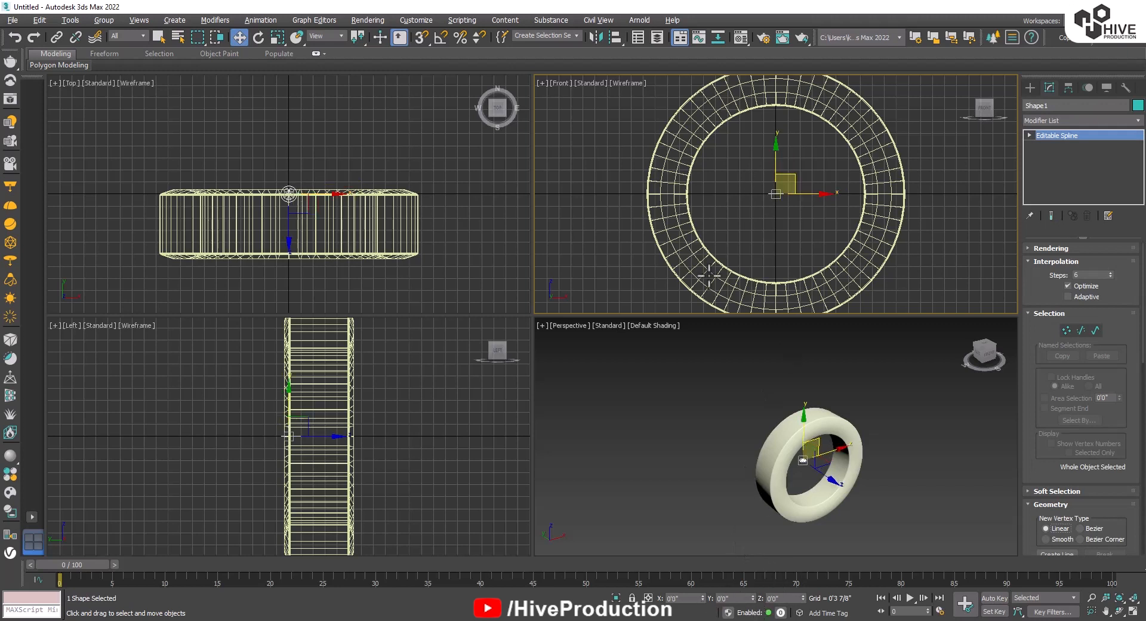
key("e")
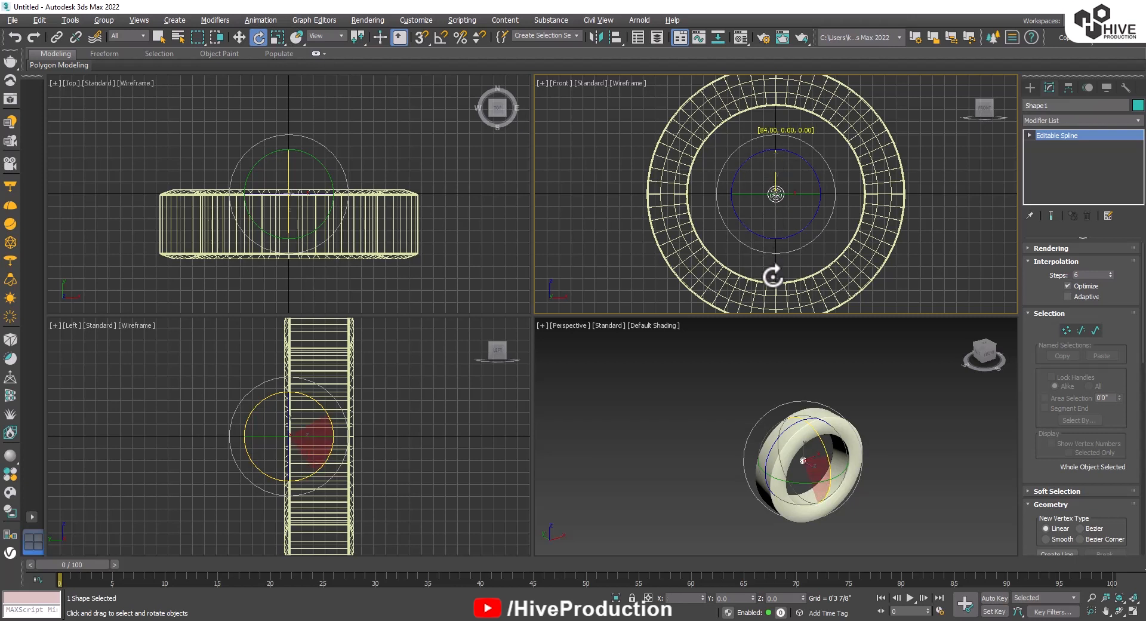
key("a")
Scale the rim shape up uniformly to fit the tire opening and move it along Y to about -1'5 7/8", near the tire's front face.
key("r")
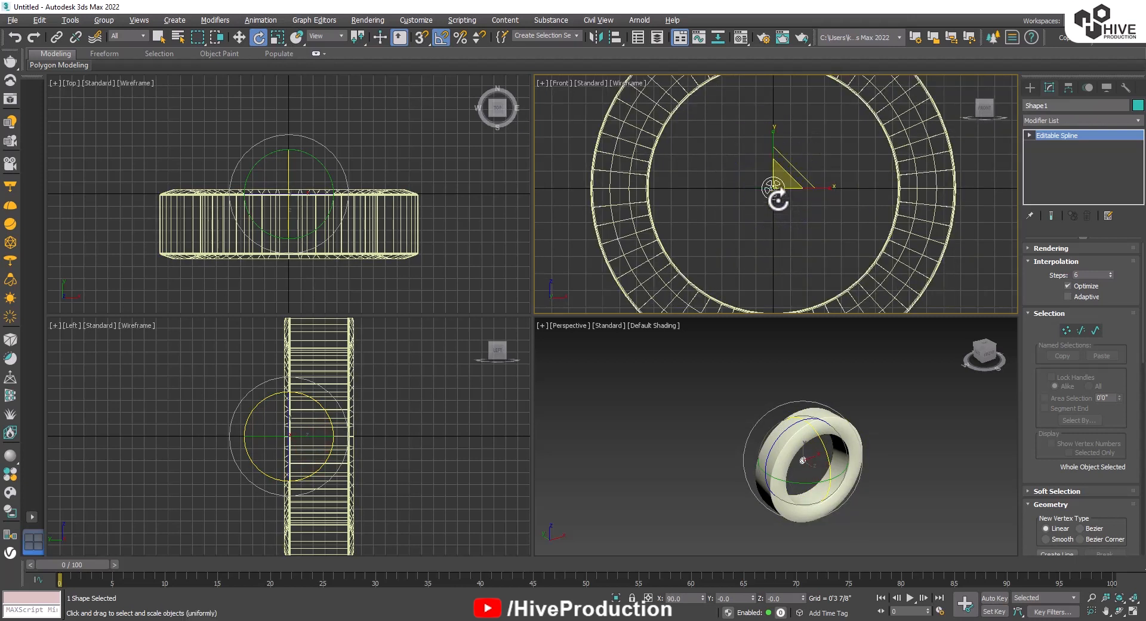
left_click_drag(774, 191, 816, 205)
middle_click(877, 442)
key("w")
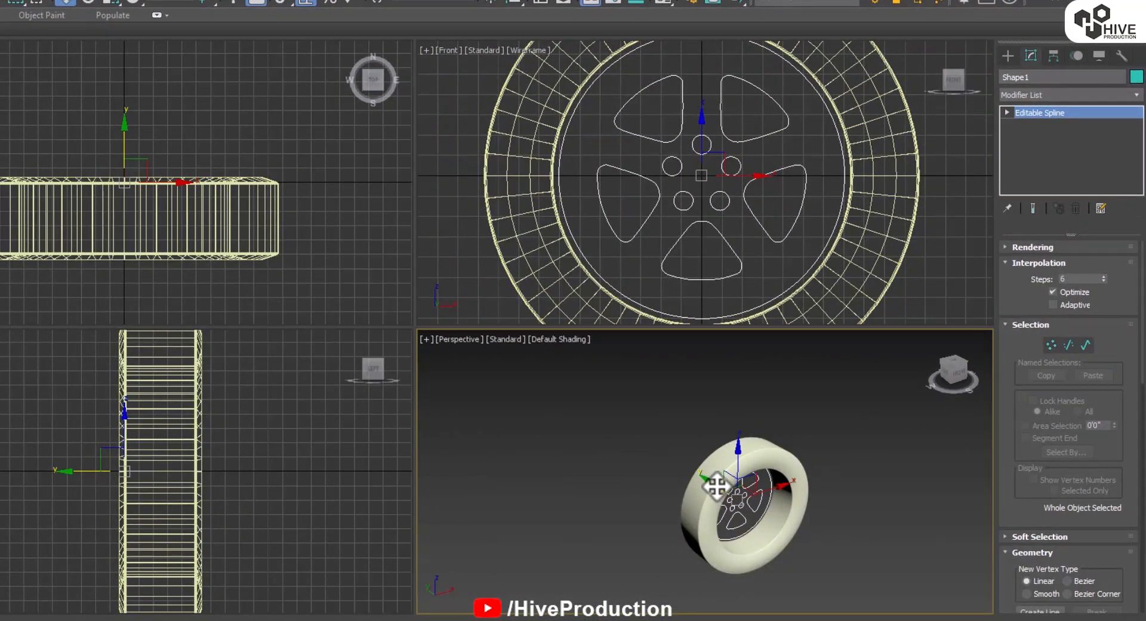
left_click_drag(717, 486, 733, 500)
Apply an Extrude modifier to the rim shape with an amount of 0'0 1/8".
left_click(1039, 96)
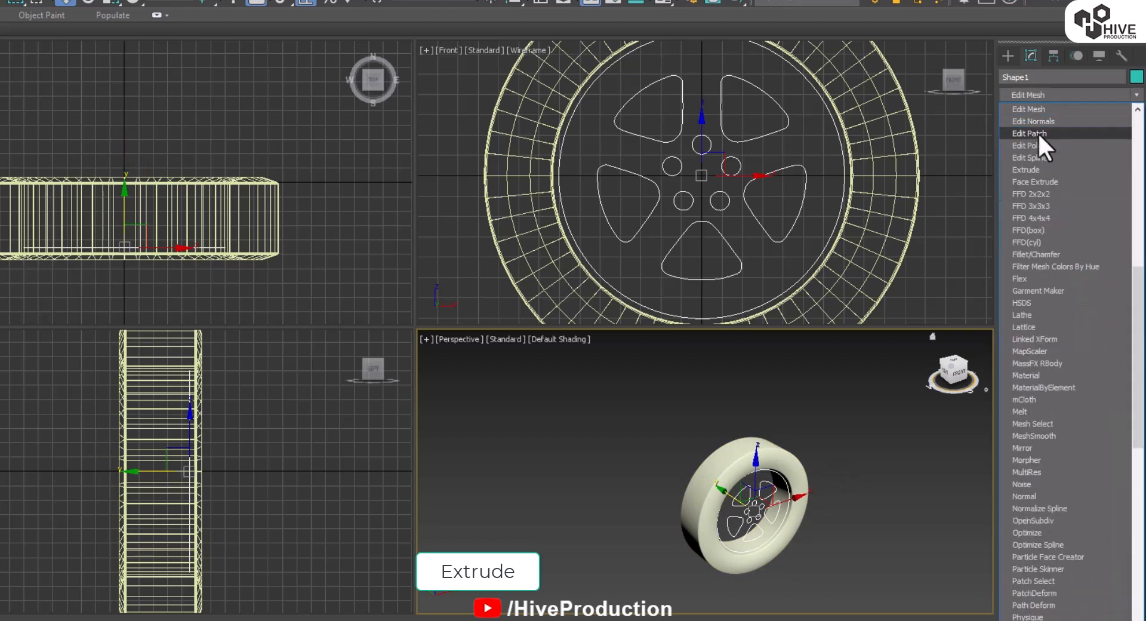
left_click(1033, 166)
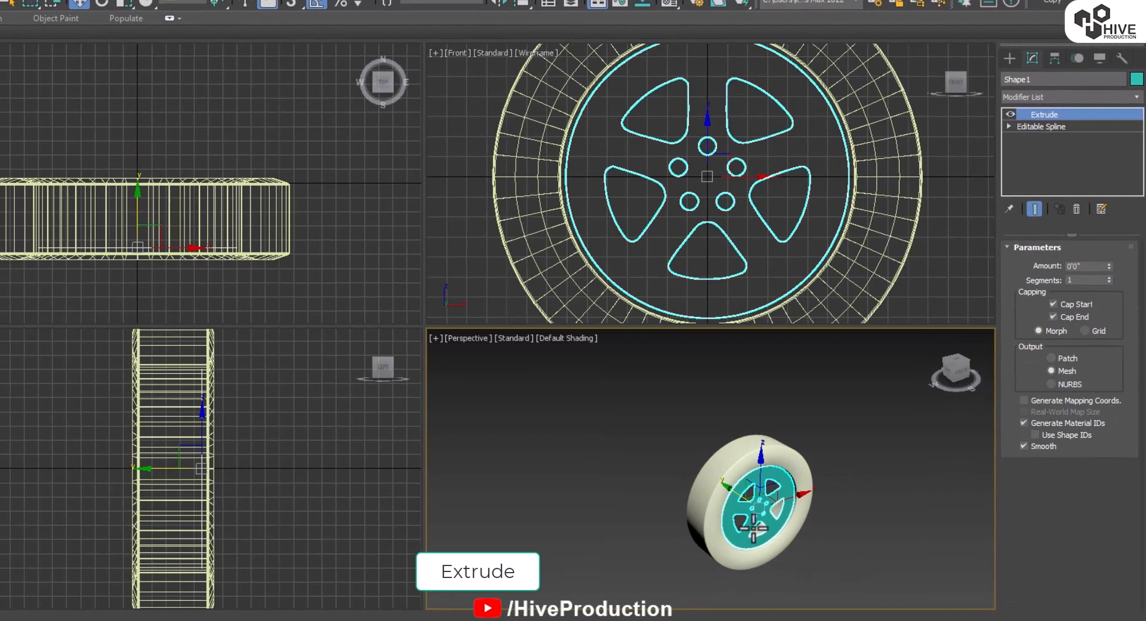
key("alt+w")
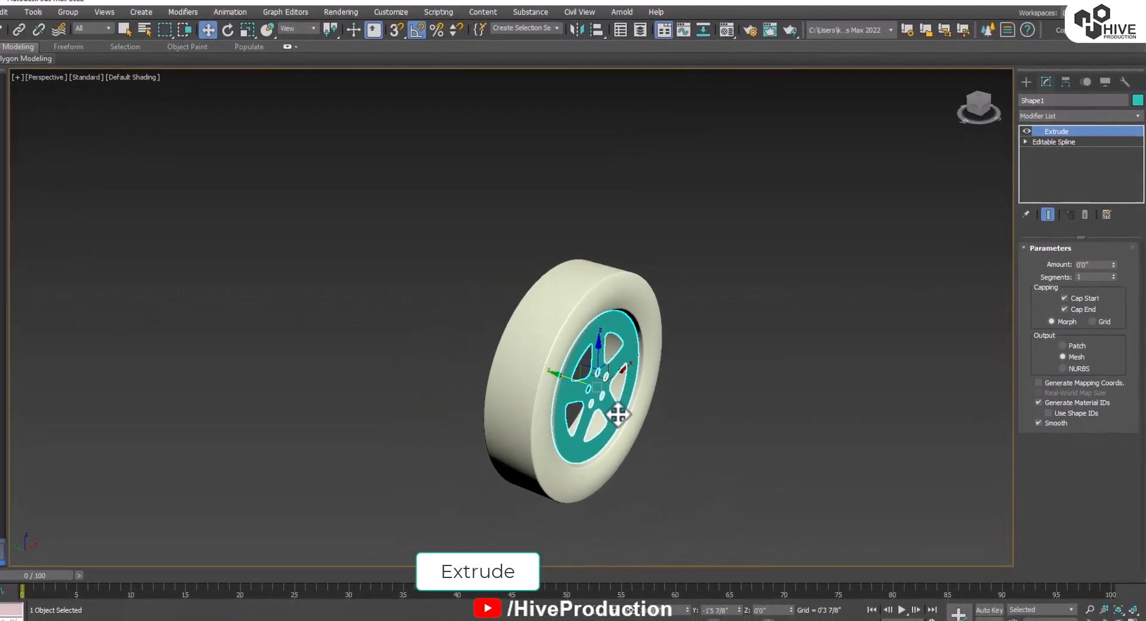
scroll(651, 429, "up", 5)
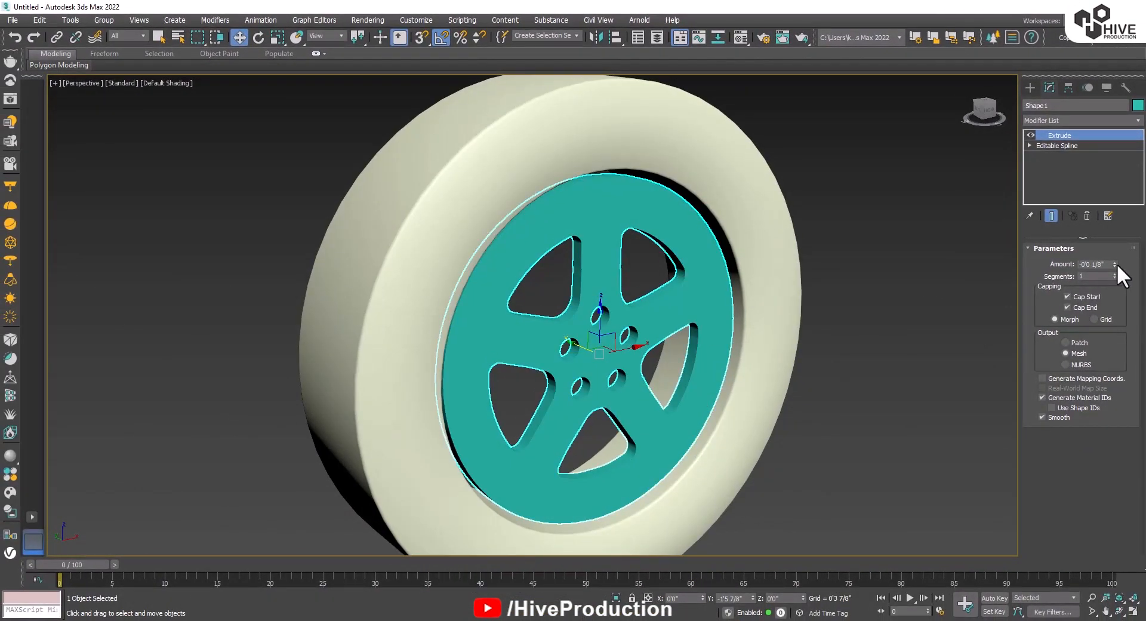
mouse_move(1116, 264)
left_mouse_down()
mouse_move(1122, 257)
mouse_move(1121, 277)
left_mouse_up()
middle_click_drag(604, 373, 917, 274, "alt")
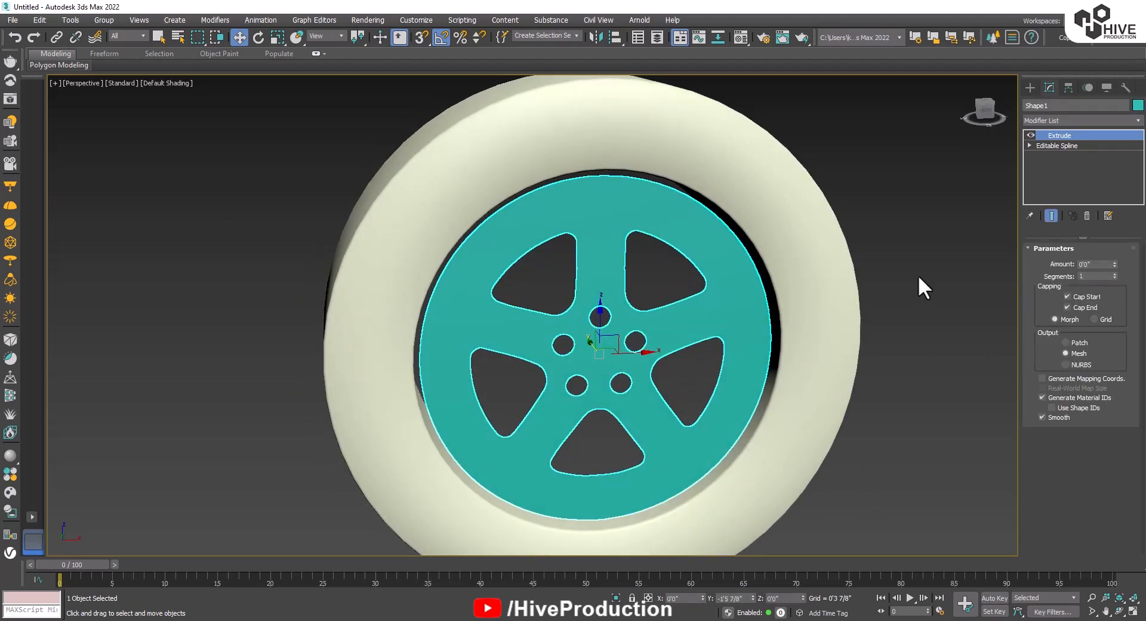
left_click(1112, 260)
middle_click_drag(924, 316, 608, 314, "alt")
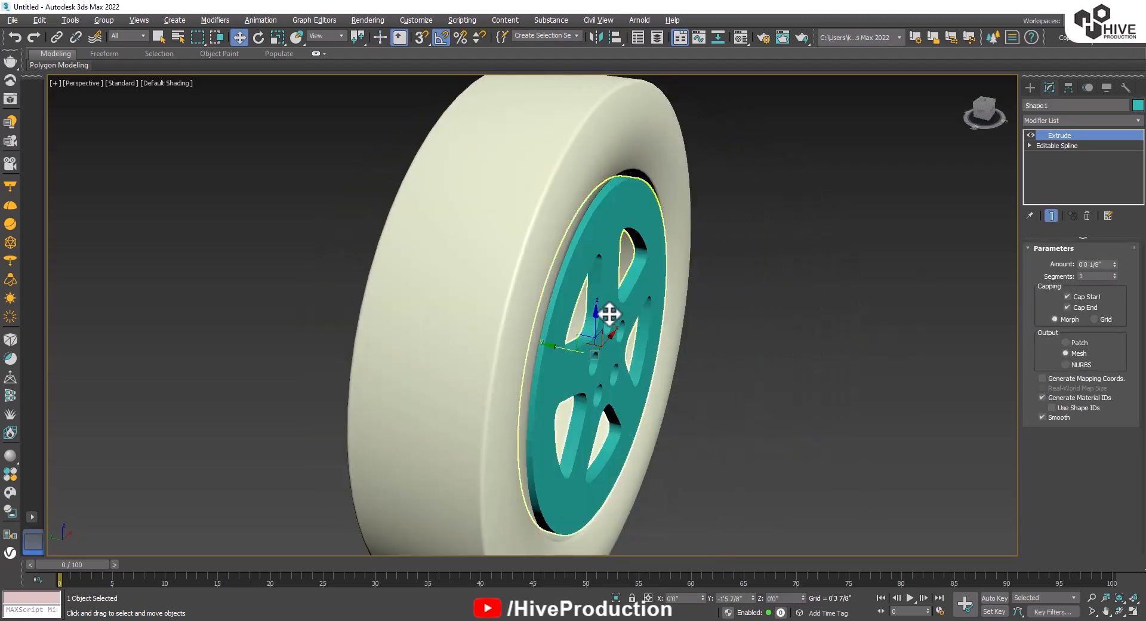
Move the extruded rim slightly inward along Y to about -1'5 1/8", working in the top view.
key("t")
scroll(486, 410, "up", 3)
left_click_drag(549, 404, 550, 396)
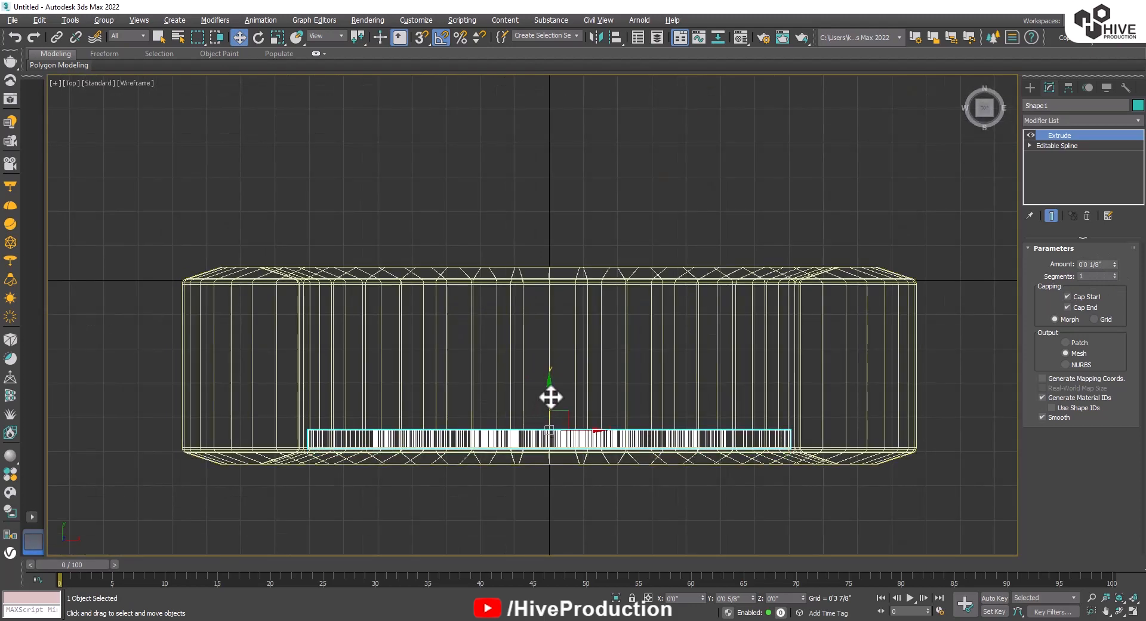
key("p")
middle_click_drag(966, 491, 682, 436, "alt")
left_click(884, 299)
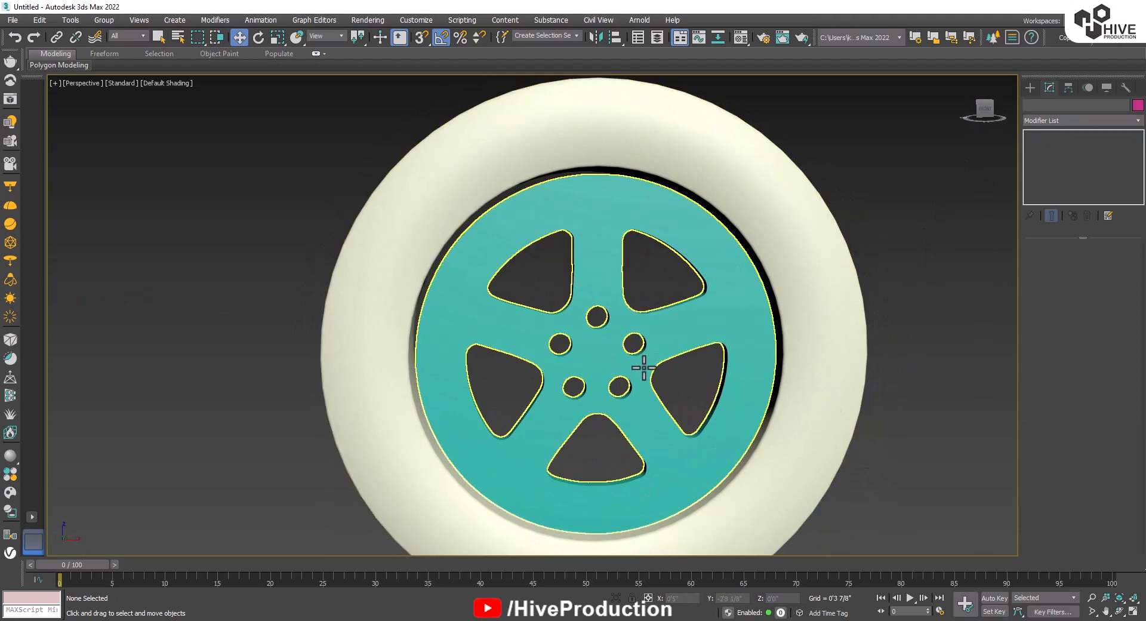
Examine how the rim's outer edge fits the tire's inner edge in the front view.
left_click(644, 367)
key("alt+w")
middle_click(814, 138)
key("alt+w")
middle_click_drag(708, 310, 672, 324)
scroll(681, 326, "down", 3)
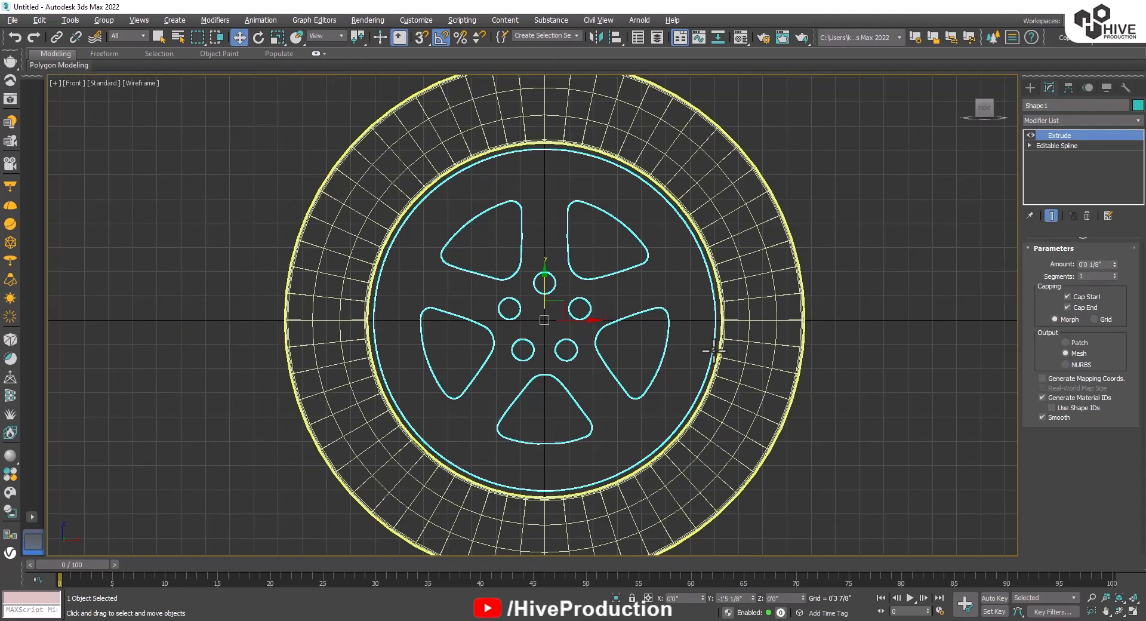
key("alt+w")
left_click(933, 186)
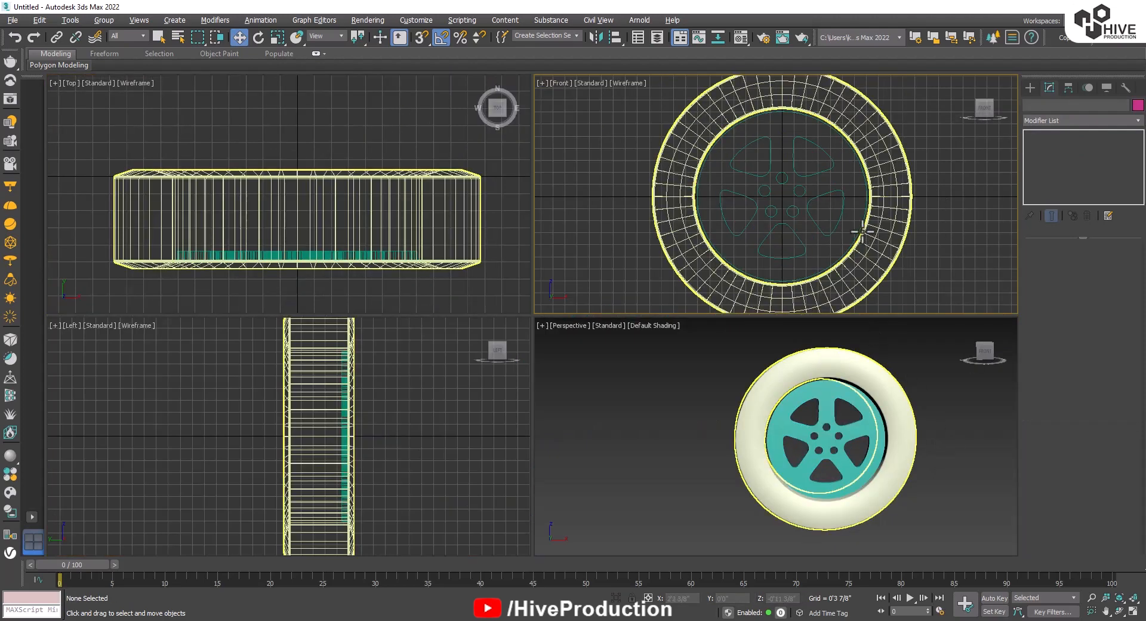
Create a thin tube around the rim in the front view, with radii of about 2'5 2/8" and 2'3 4/8" and height about 0'4 3/8".
left_click(1029, 88)
left_click(1111, 197)
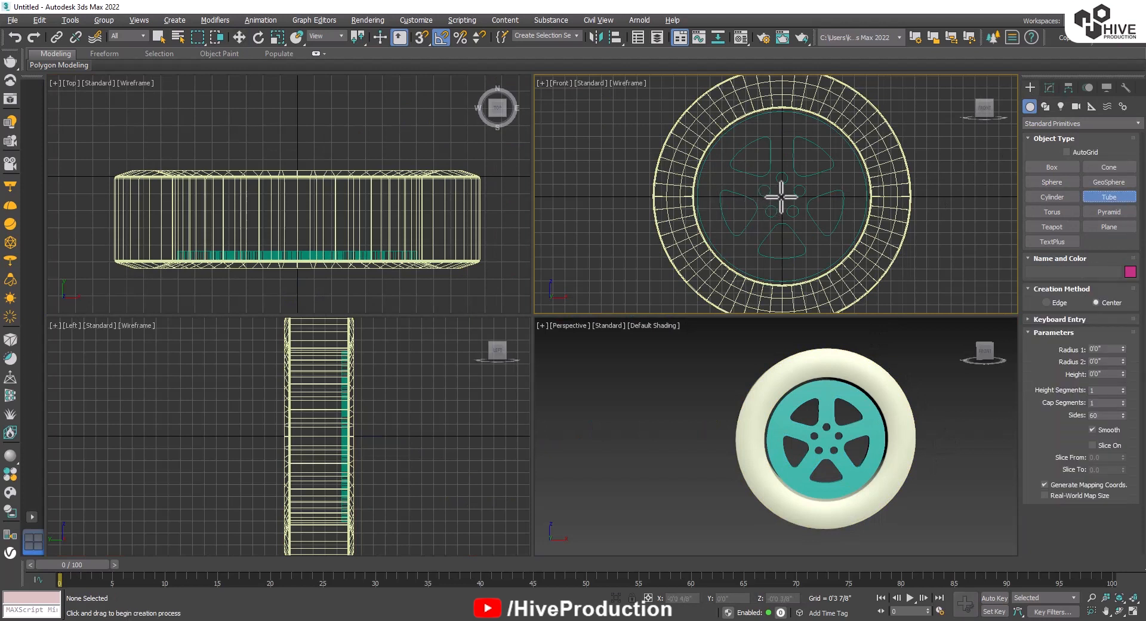
left_click_drag(781, 197, 844, 263)
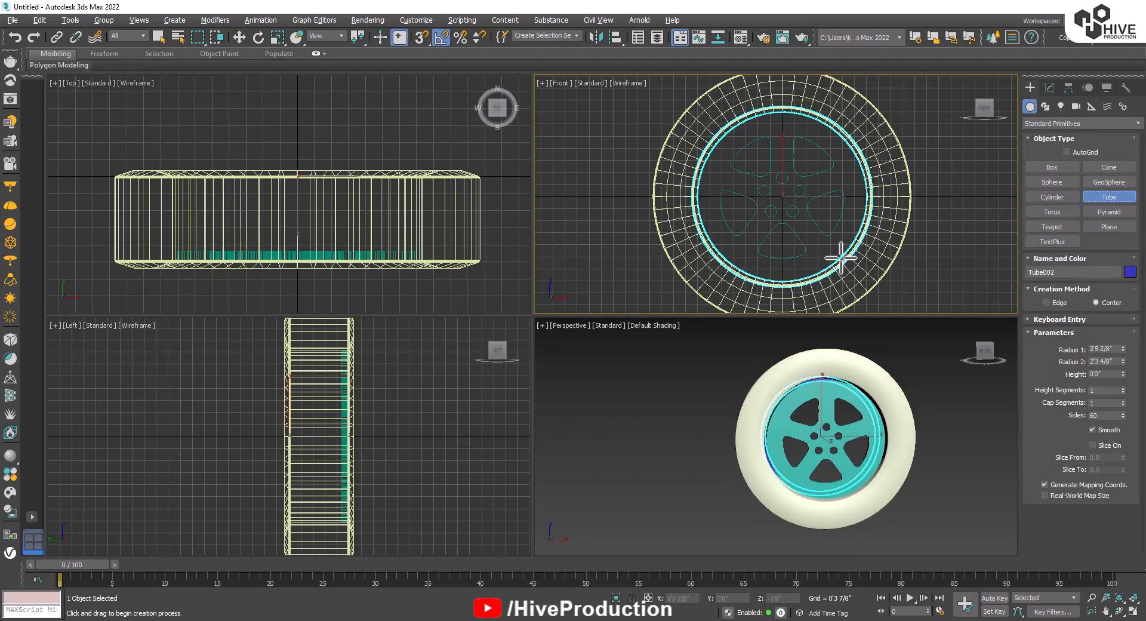
left_click(841, 256)
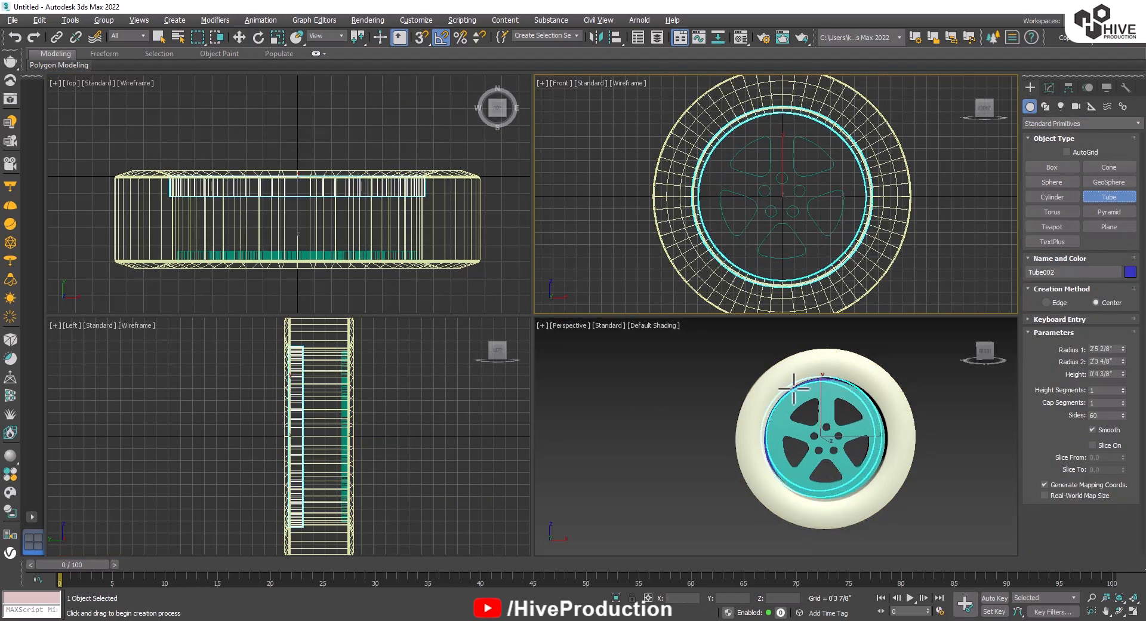
right_click(530, 444)
left_click(1049, 88)
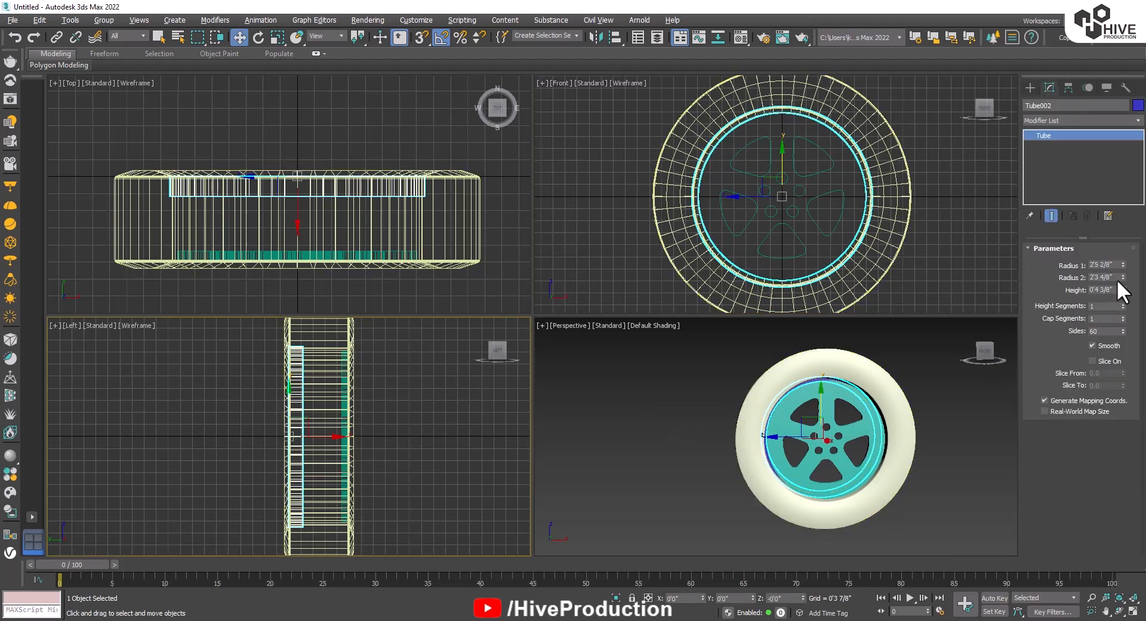
Isolate the tire and the new inner tube in the perspective view.
middle_click(742, 450)
key("alt+w")
mouse_move(603, 432)
middle_mouse_down("alt")
mouse_move(682, 460)
mouse_move(600, 439)
middle_mouse_up("alt")
left_click(622, 471, "ctrl")
key("alt+q")
Move the inner tube along Y to about -1'3 3/8", toward the tire's front opening.
left_click(659, 470)
left_click(558, 399)
middle_click_drag(558, 400, 609, 406, "alt")
left_click_drag(498, 294, 538, 327)
mouse_move(607, 411)
middle_mouse_down("alt")
mouse_move(544, 373)
mouse_move(599, 398)
middle_mouse_up("alt")
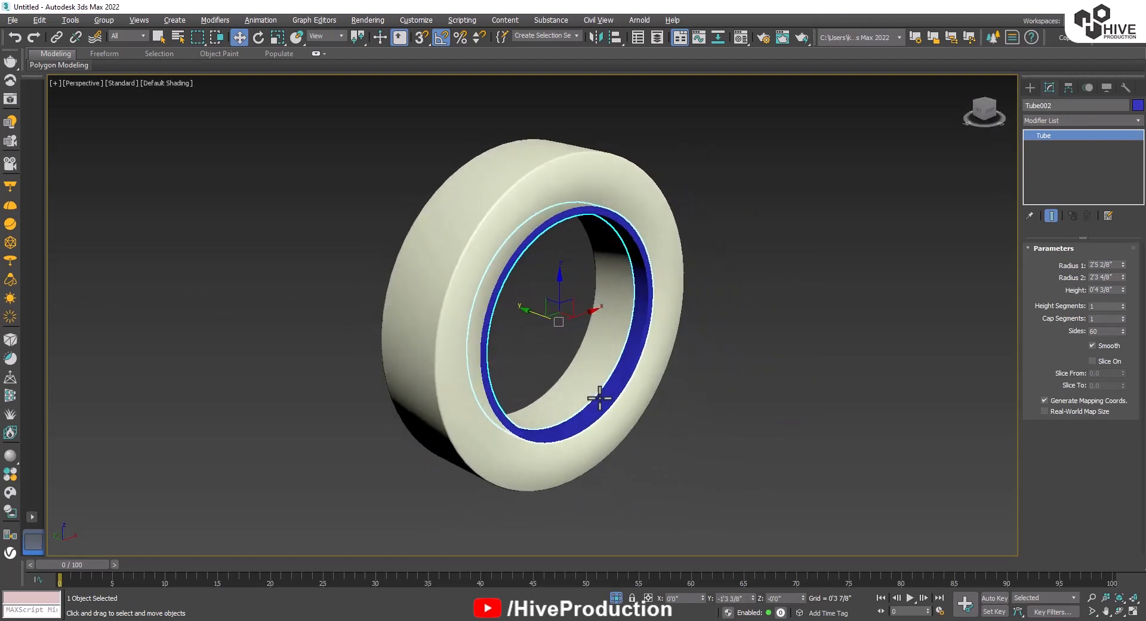
Extend the inner tube's height to 1'8 3/8" and reposition it along Y so that it lines the tire's inner opening.
left_click_drag(1124, 289, 1088, 142)
mouse_move(545, 317)
left_mouse_down()
mouse_move(501, 300)
mouse_move(525, 307)
left_mouse_up()
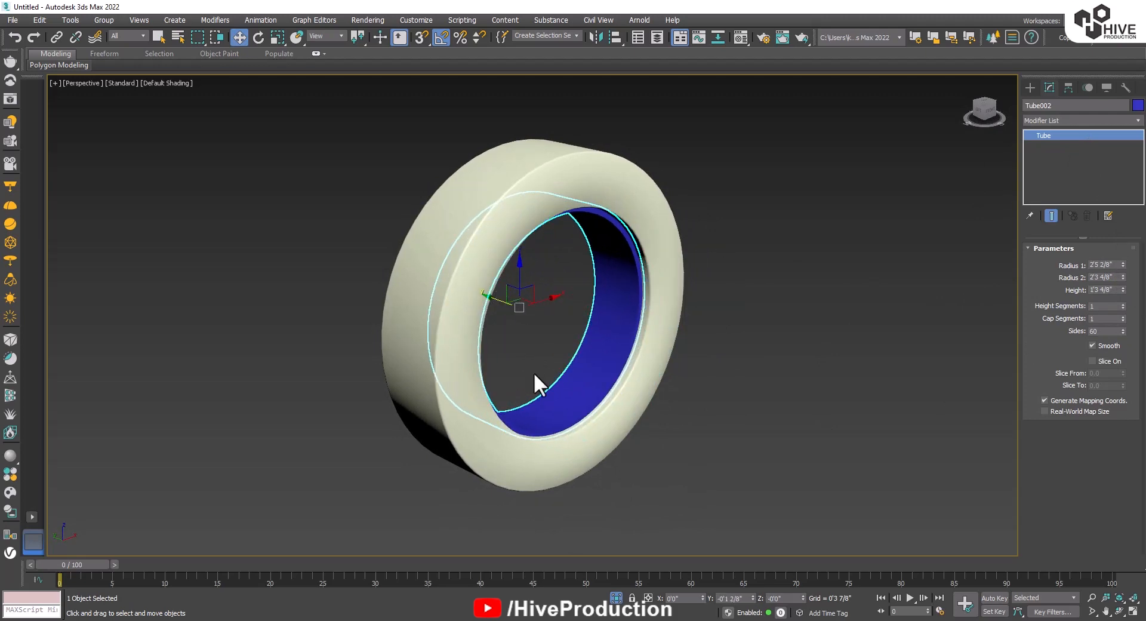
middle_click_drag(535, 311, 663, 342, "alt")
scroll(503, 374, "up", 5)
mouse_move(506, 287)
left_mouse_down()
mouse_move(481, 286)
mouse_move(494, 285)
left_mouse_up()
scroll(501, 293, "down", 3)
middle_click_drag(615, 349, 547, 399, "alt")
left_click_drag(1122, 290, 1119, 270)
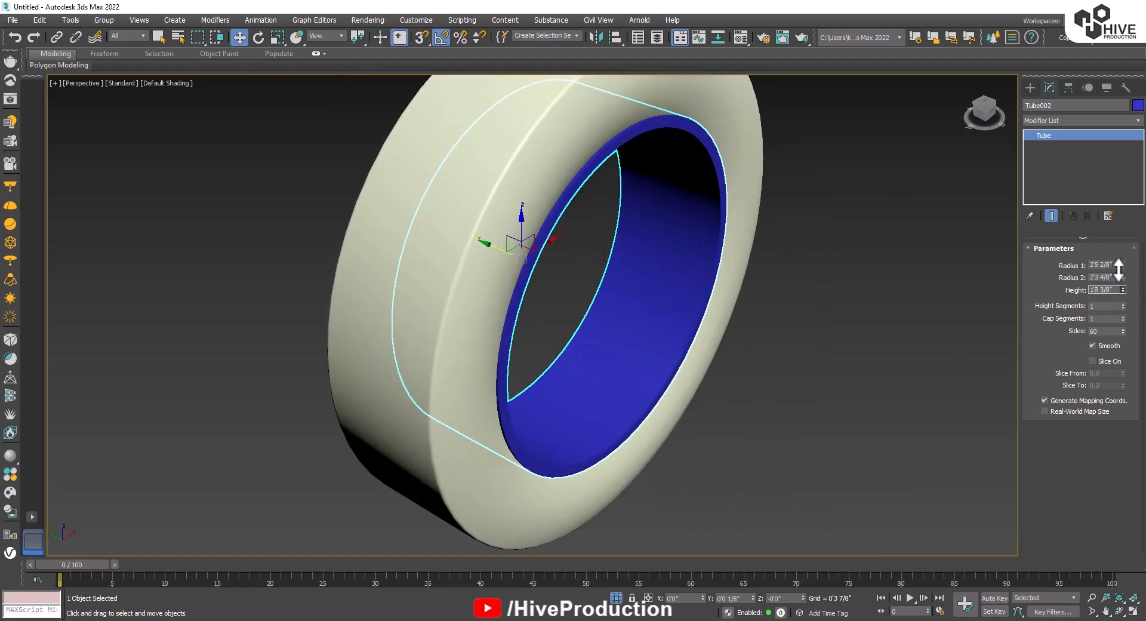
left_click(777, 366)
Unhide all objects to bring the rim back into the scene.
mouse_move(776, 368)
middle_mouse_down("alt")
mouse_move(679, 383)
mouse_move(682, 451)
mouse_move(763, 371)
middle_mouse_up("alt")
scroll(679, 384, "down", 5)
right_click(762, 368)
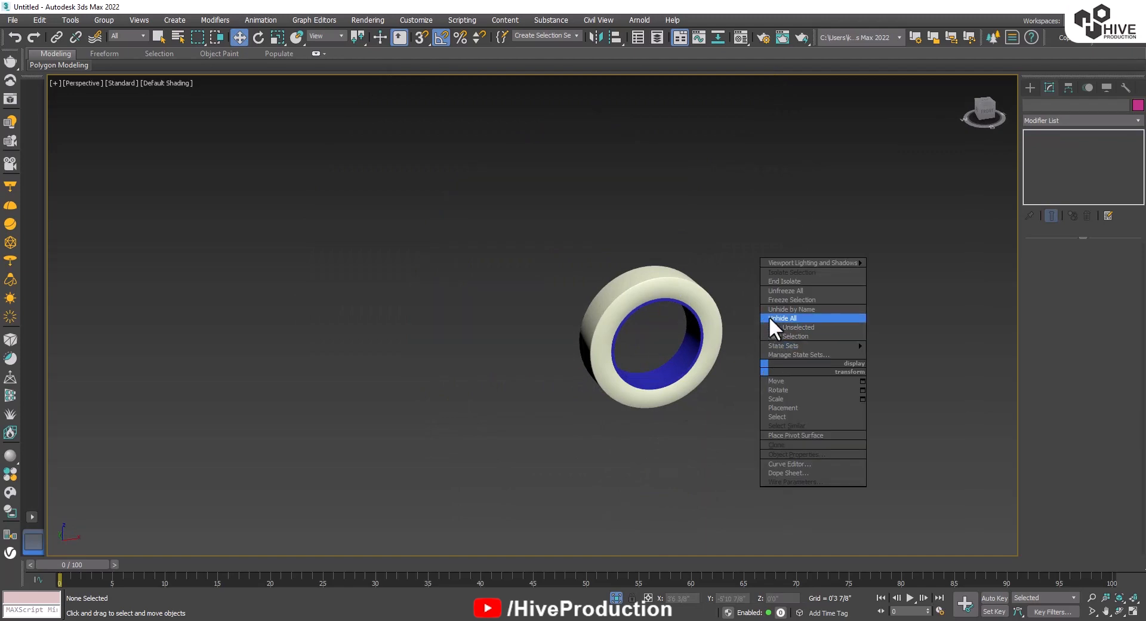
left_click(776, 319)
middle_click_drag(776, 318, 645, 320, "alt")
Fine-tune the rim's uniform scale in the front view to fit it inside the inner tube.
left_click(644, 320)
scroll(624, 321, "up", 3)
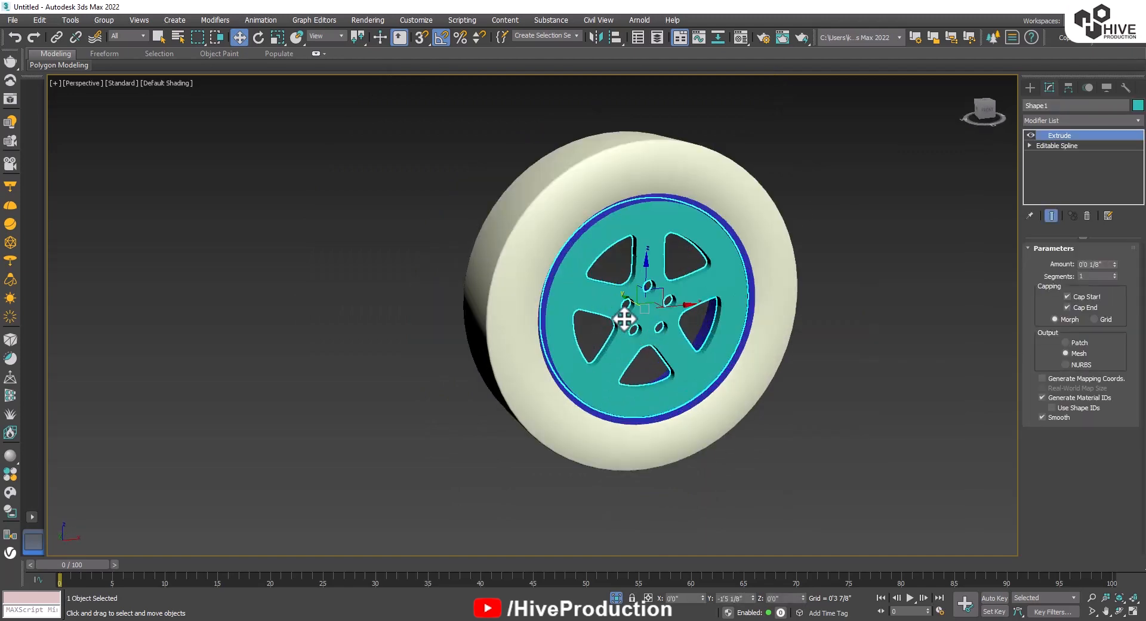
key("f")
scroll(548, 258, "down", 1)
key("r")
left_click_drag(549, 314, 549, 313)
left_click(846, 439)
middle_click_drag(599, 422, 599, 376)
scroll(601, 375, "down", 2)
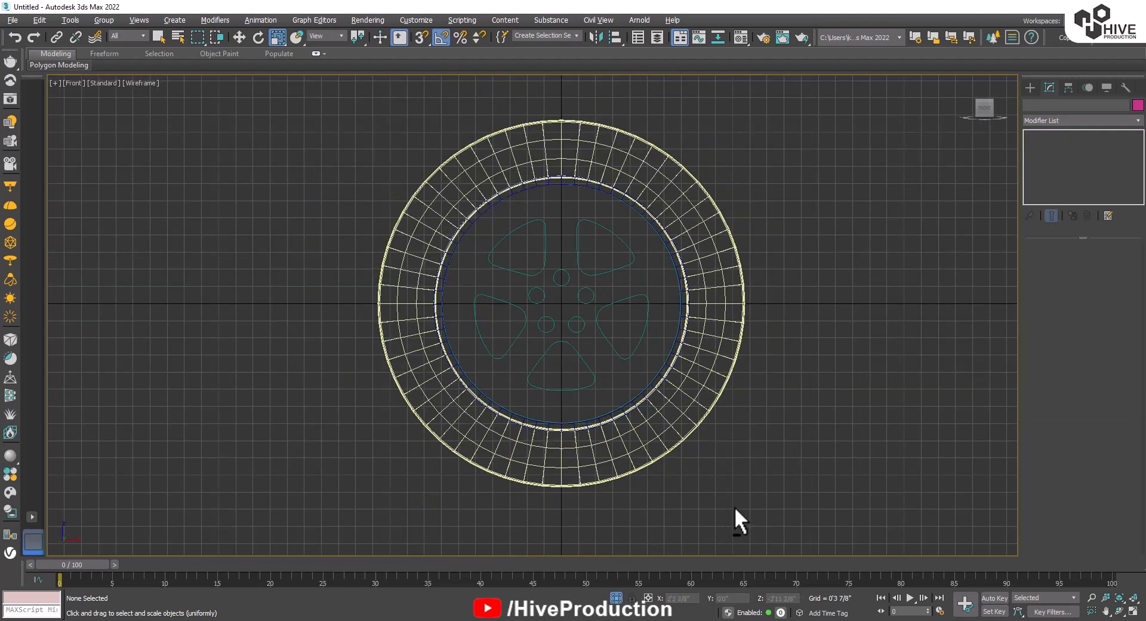
Nudge the rim along Y so that it sits inside the inner tube's front edge, and deselect it.
key("p")
left_click(600, 466)
scroll(690, 440, "up", 4)
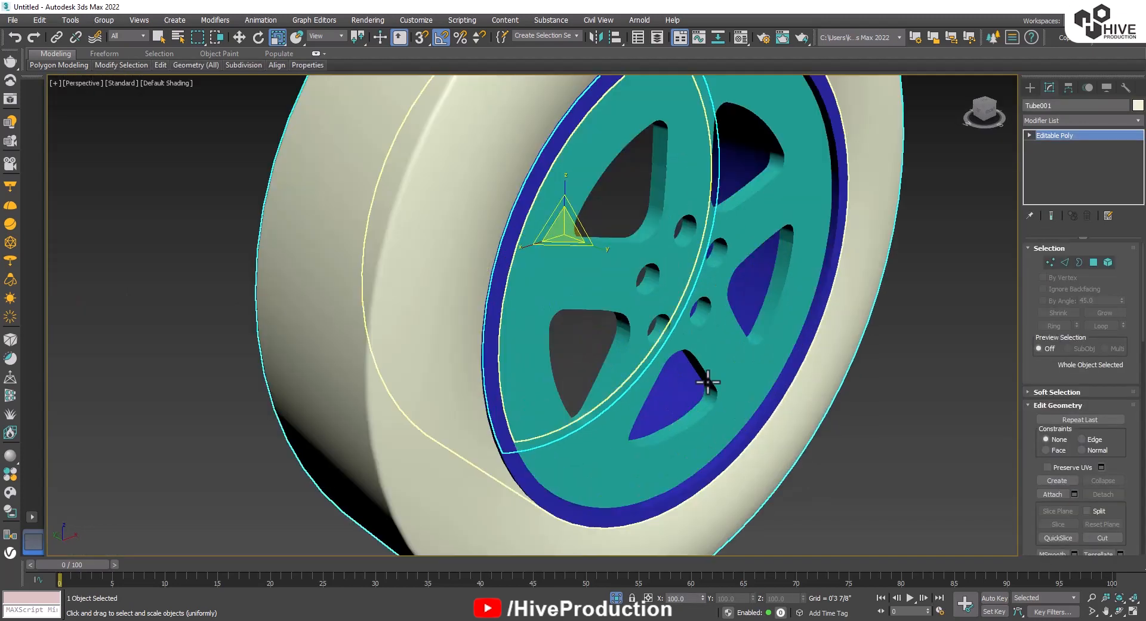
left_click(682, 324)
key("w")
left_click_drag(650, 270, 655, 278)
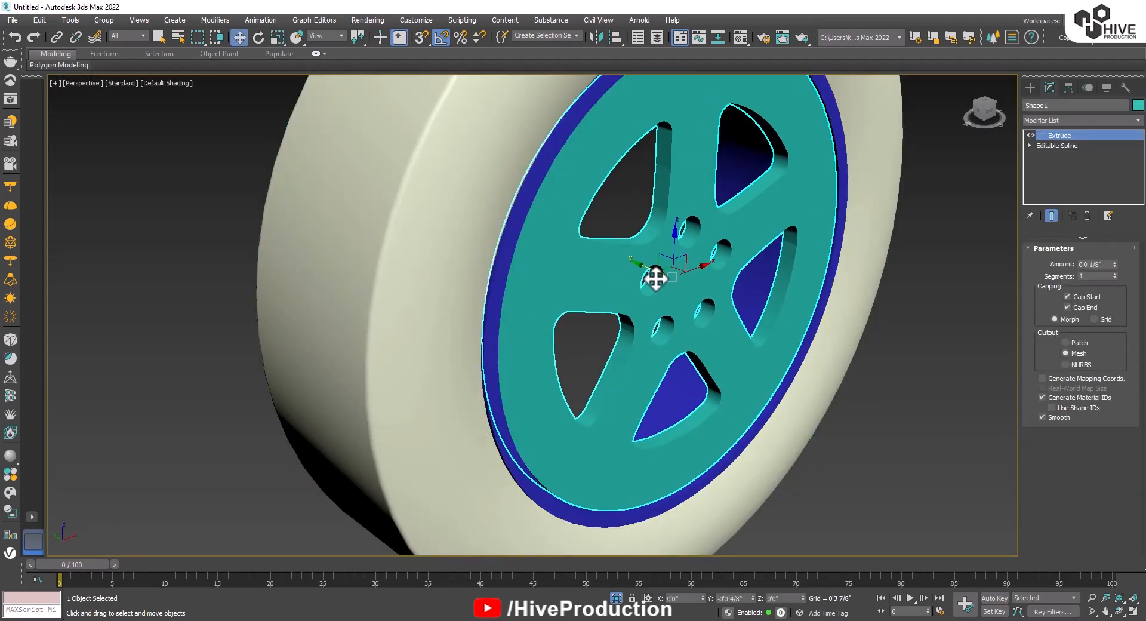
left_click(888, 452)
scroll(714, 432, "down", 4)
mouse_move(674, 412)
middle_mouse_down("alt")
mouse_move(567, 383)
mouse_move(674, 399)
middle_mouse_up("alt")
middle_click_drag(836, 480, 572, 602, "alt")
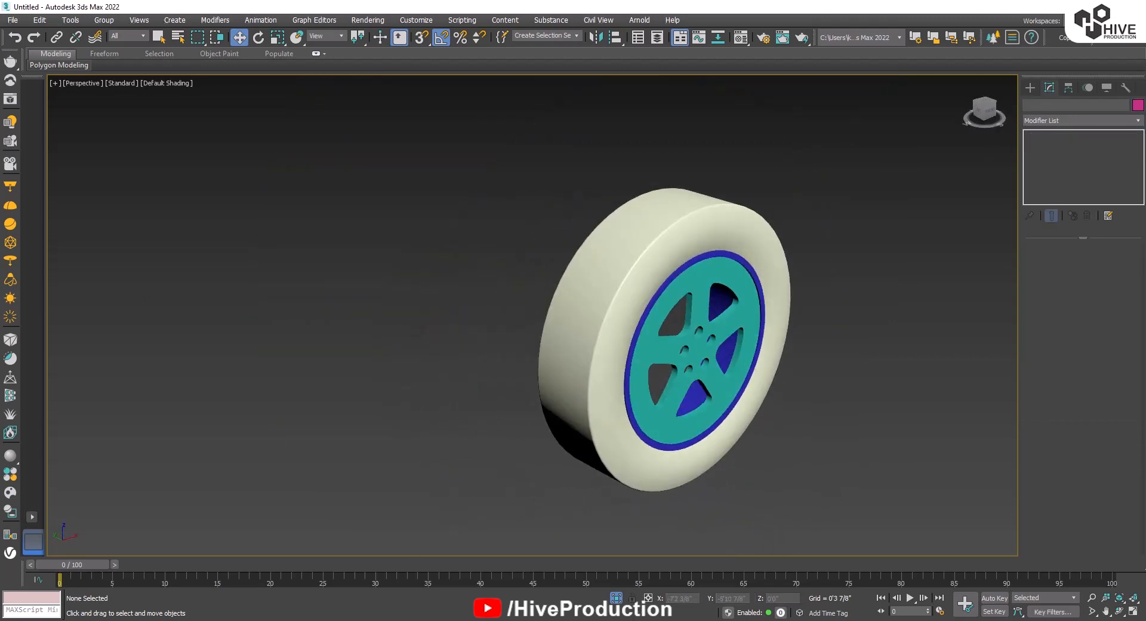
Switch to Illustrator's 8091 [Converted].eps document and isolate the nested group of the second-row right tire tread.
key("alt+Tab")
left_click(134, 30)
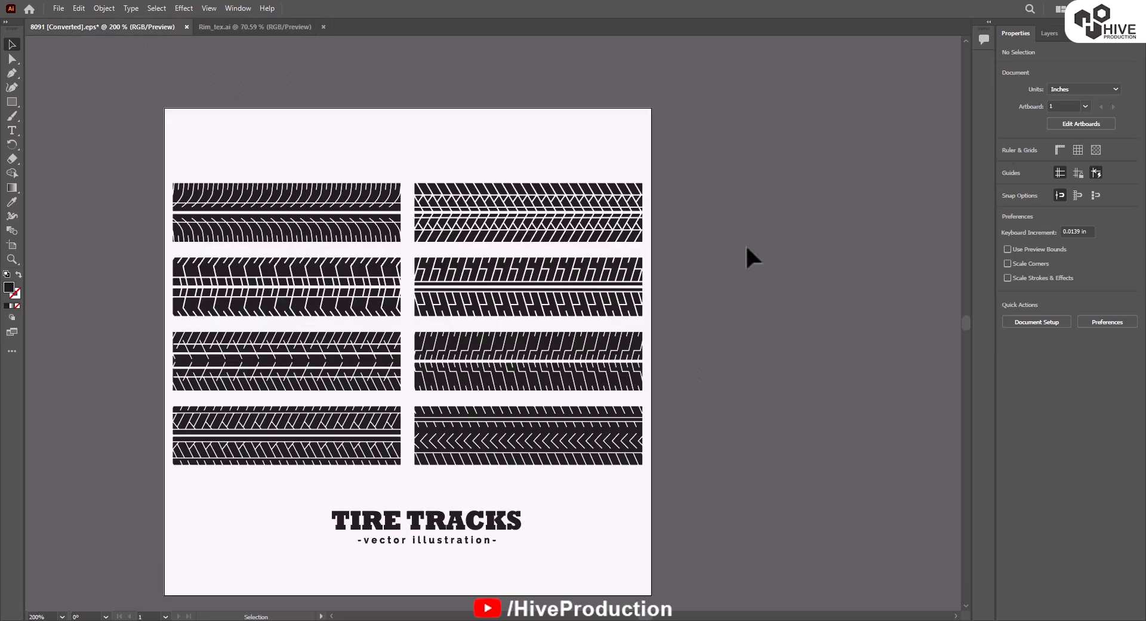
left_click(322, 193)
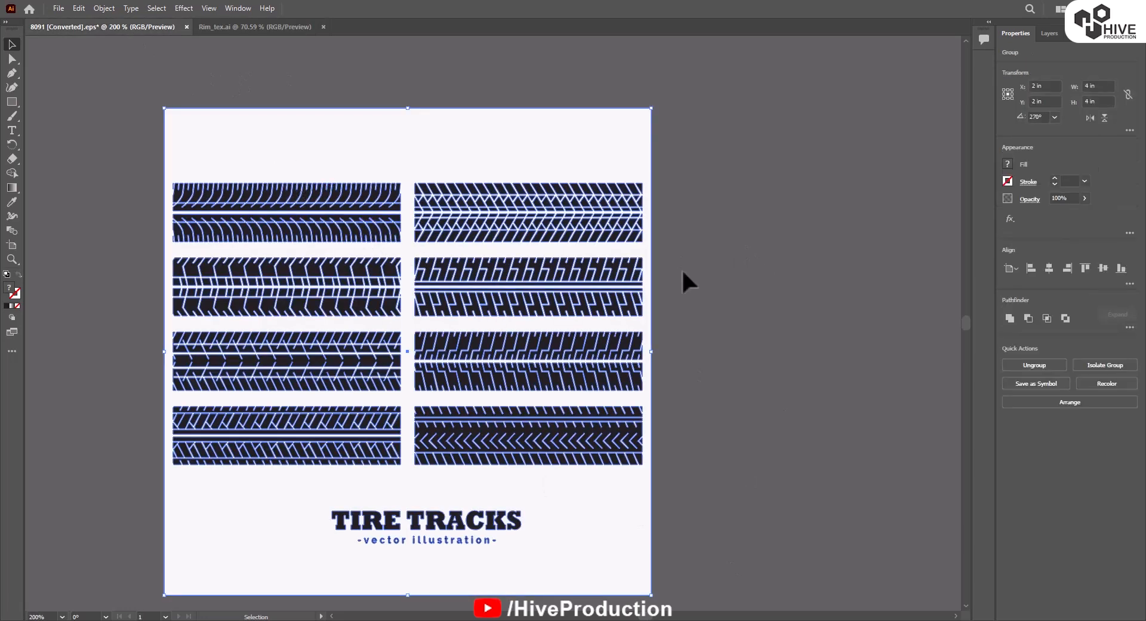
scroll(421, 326, "up", 4, "alt")
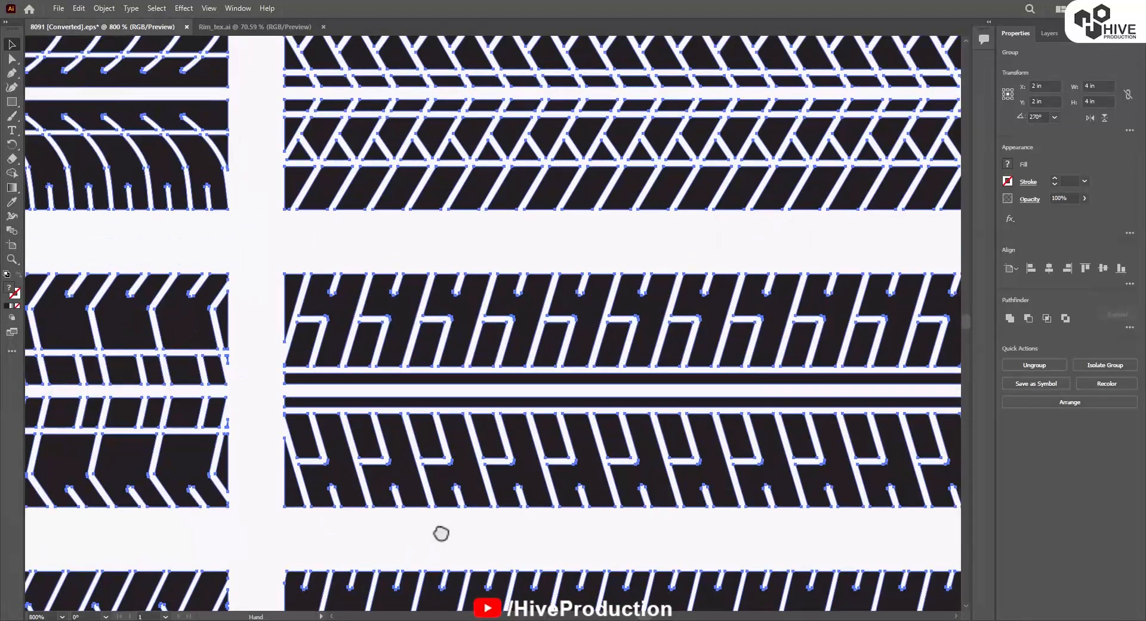
left_click_drag(204, 396, 250, 283)
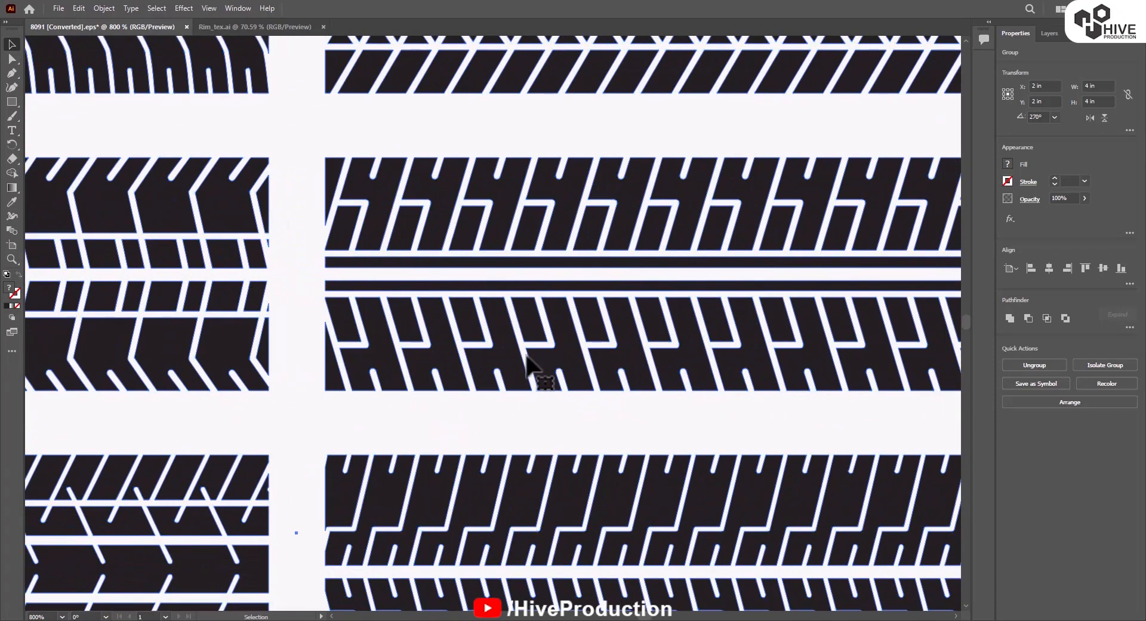
double_click(442, 212)
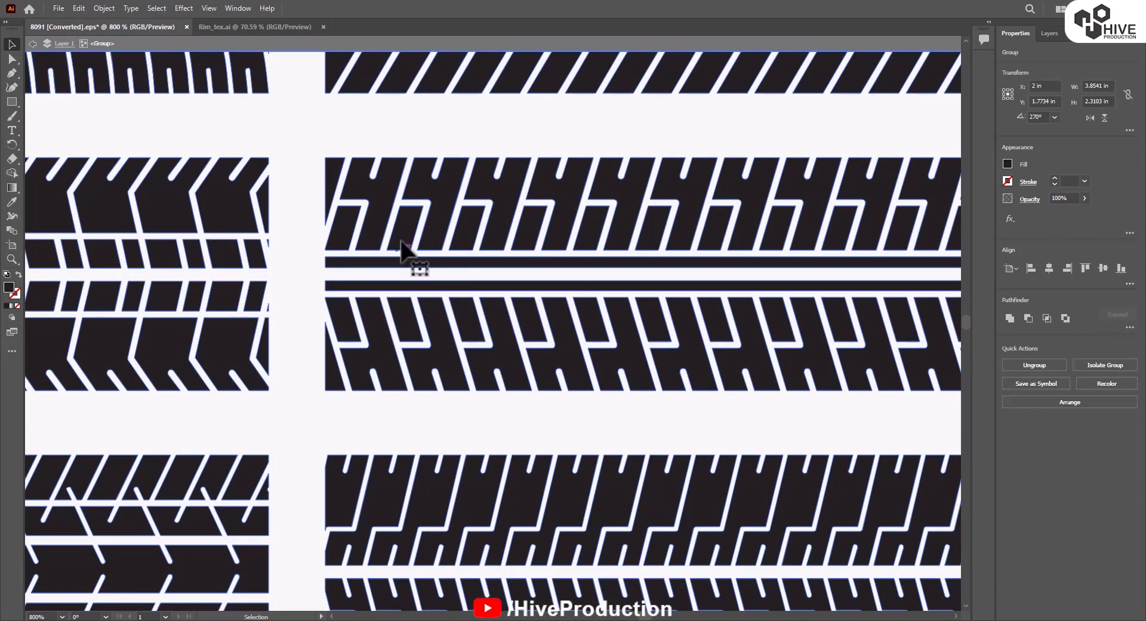
double_click(441, 353)
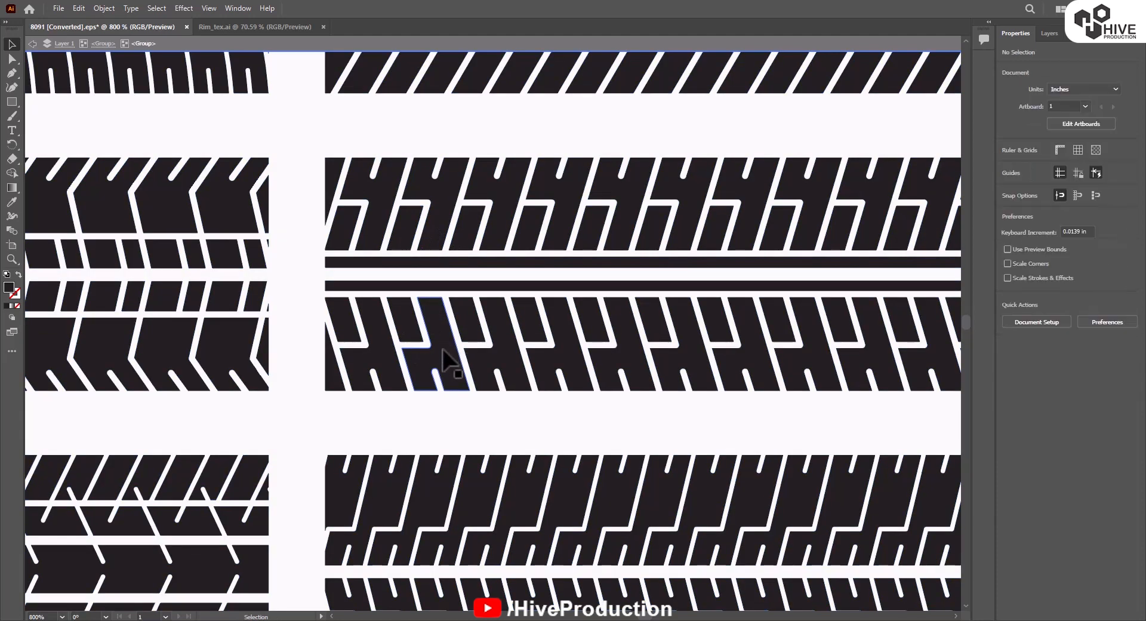
double_click(441, 353)
Select one repeating set of tread blocks in both the upper and lower halves of the isolated pattern.
left_click(444, 358)
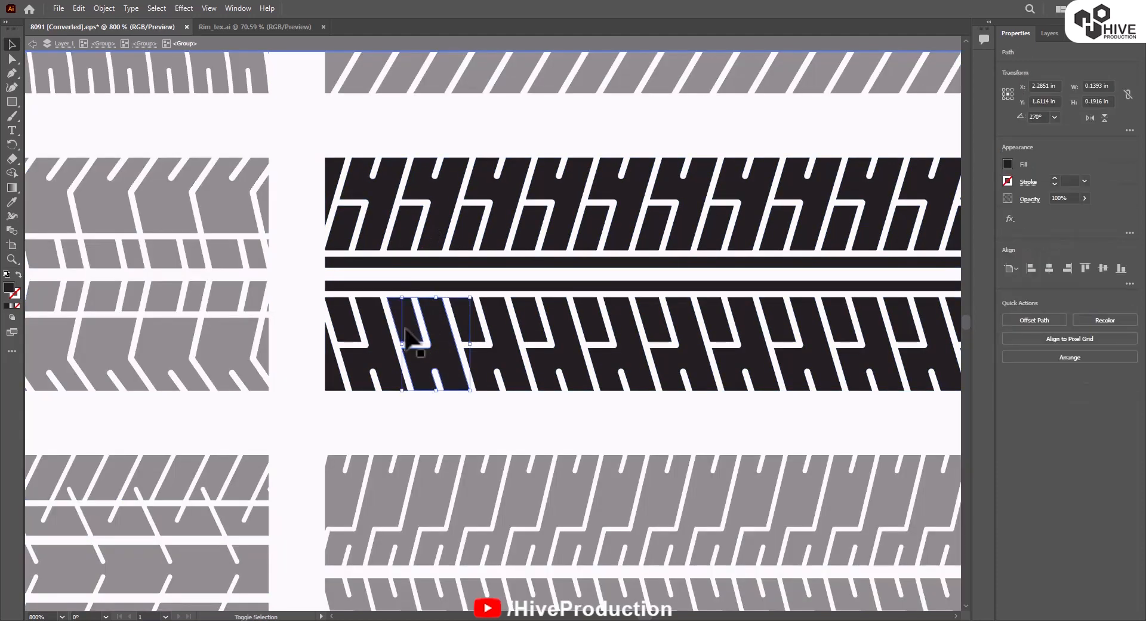
left_click(407, 236, "shift")
key("a")
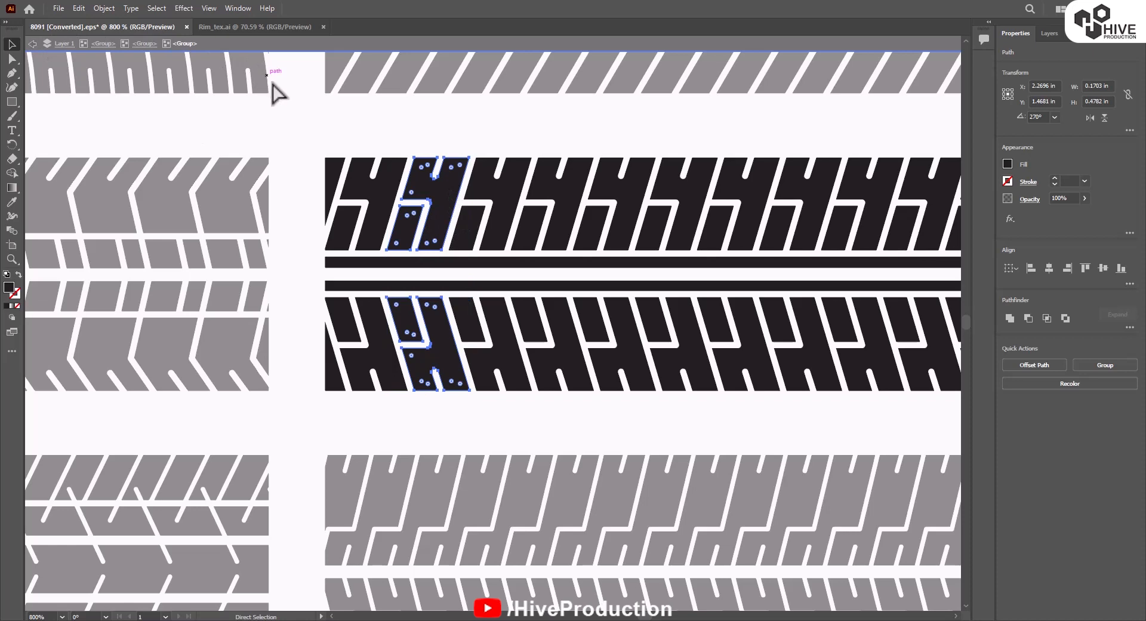
key("v")
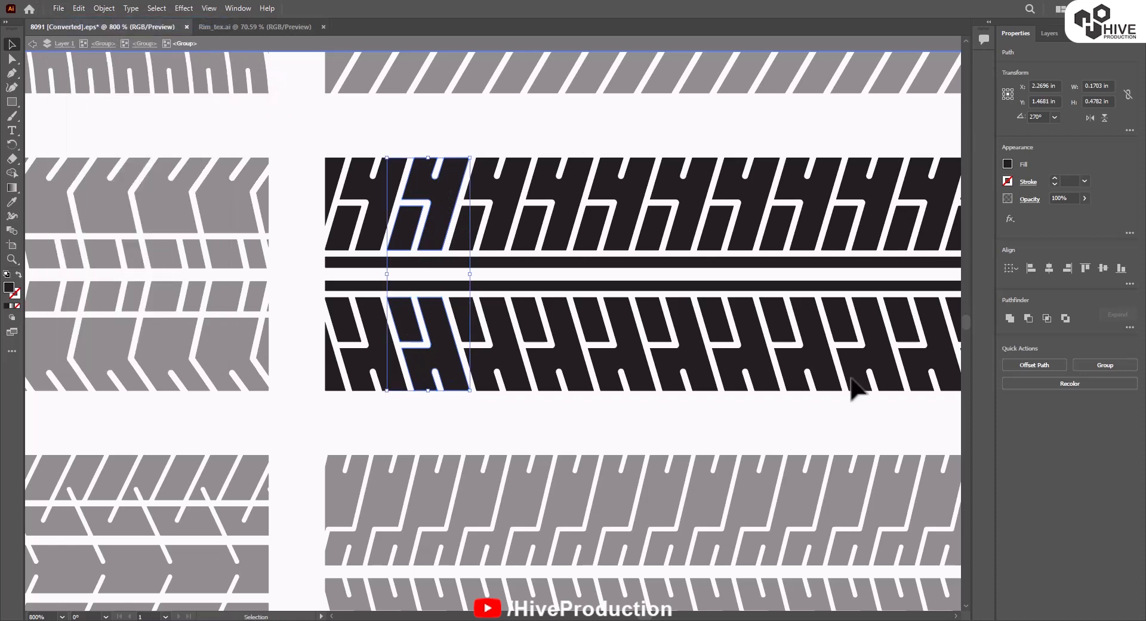
Create a new document, paste the copied tread blocks, and enlarge them proportionally to span most of the artboard's height.
key("ctrl+n")
left_click(806, 502)
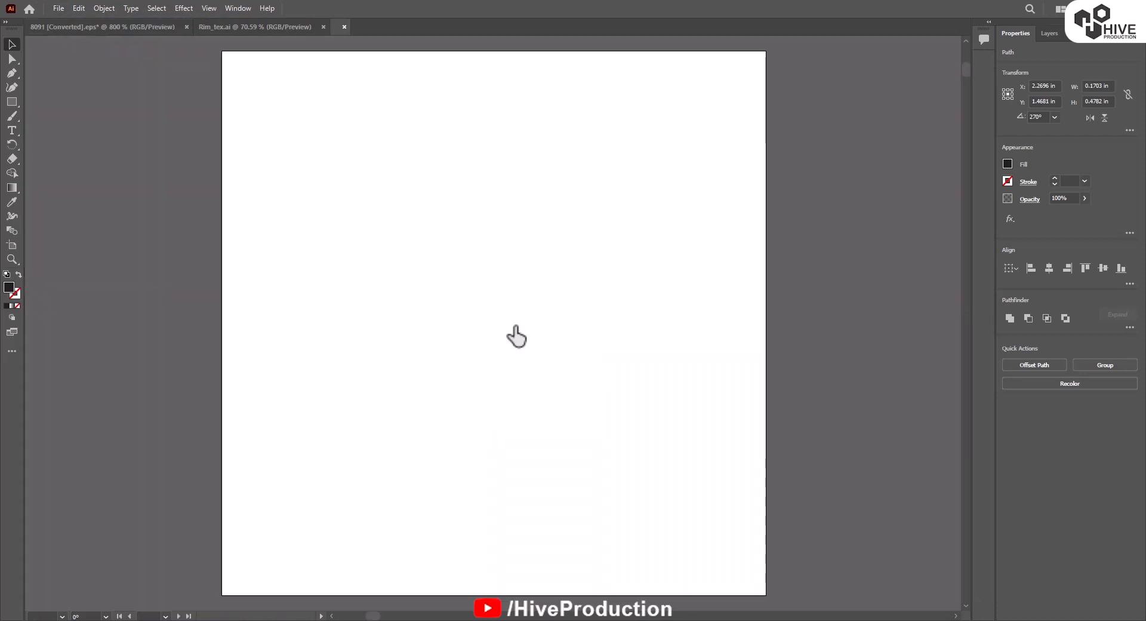
key("ctrl+v")
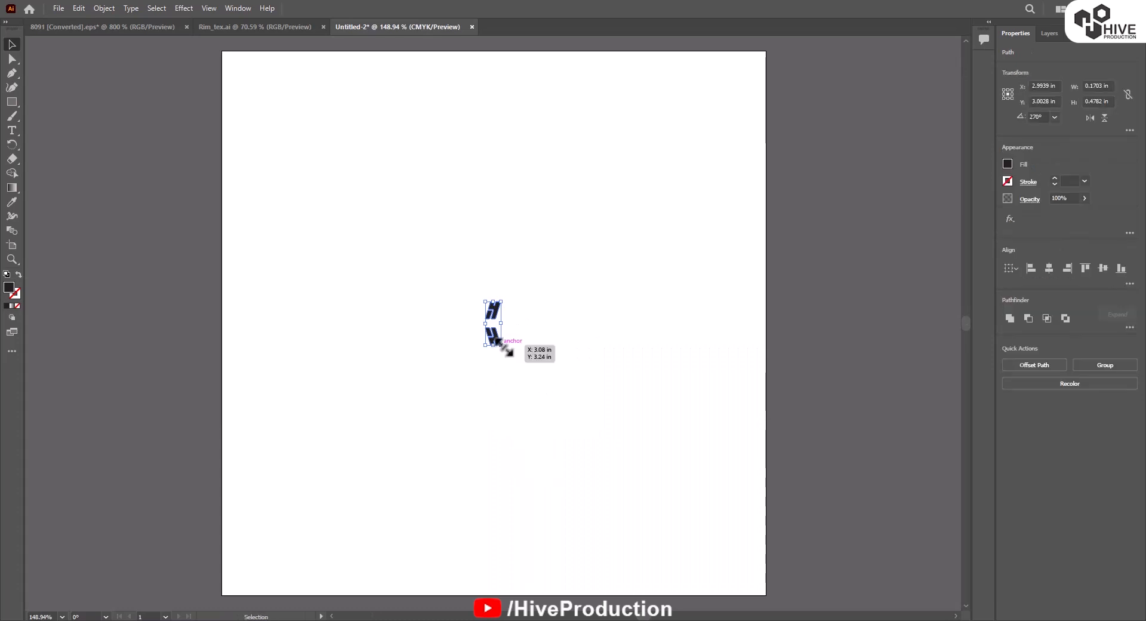
left_click_drag(501, 345, 650, 518)
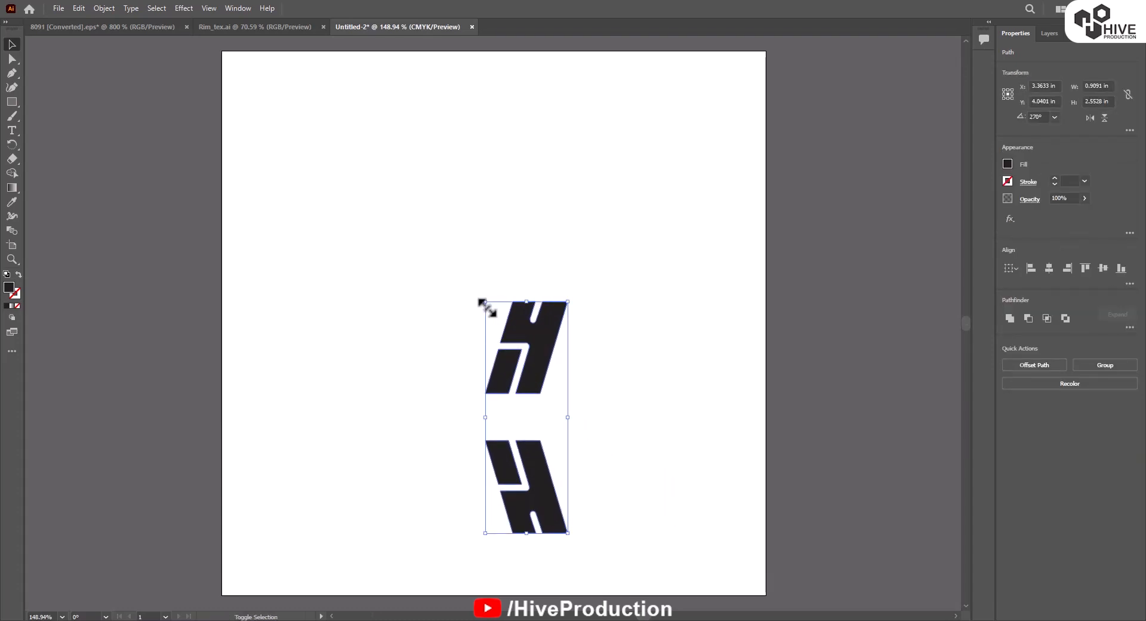
left_click_drag(486, 305, 407, 148)
left_click(678, 289)
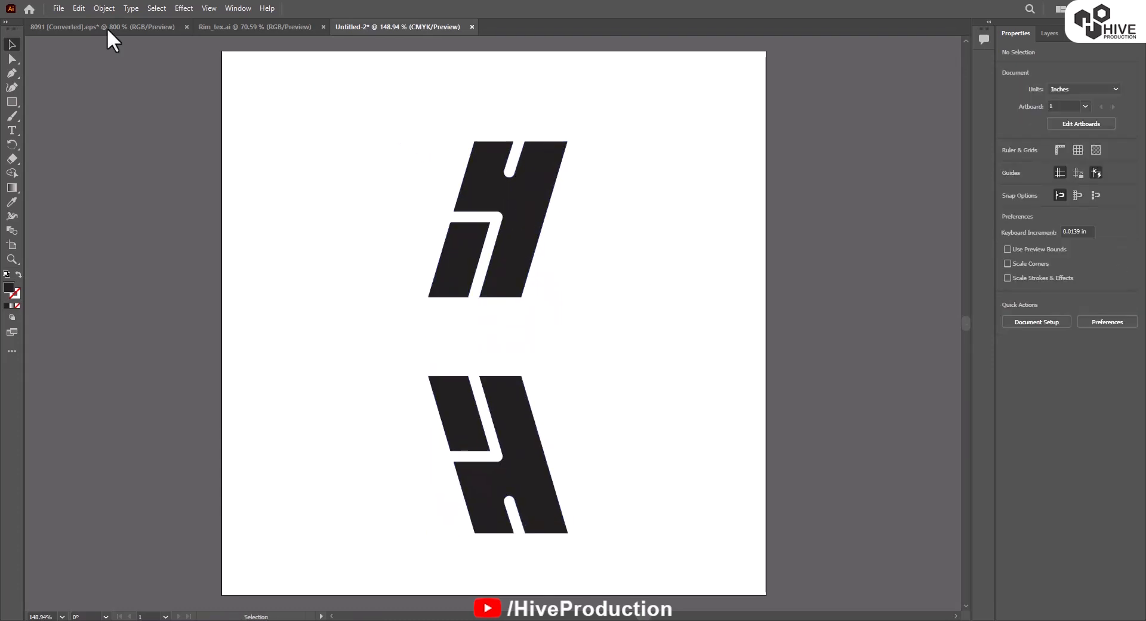
Save the tread artwork on the Desktop as Tire_tex in Adobe Illustrator format, using the Illustrator 8 version.
left_click(53, 9)
left_click(77, 117)
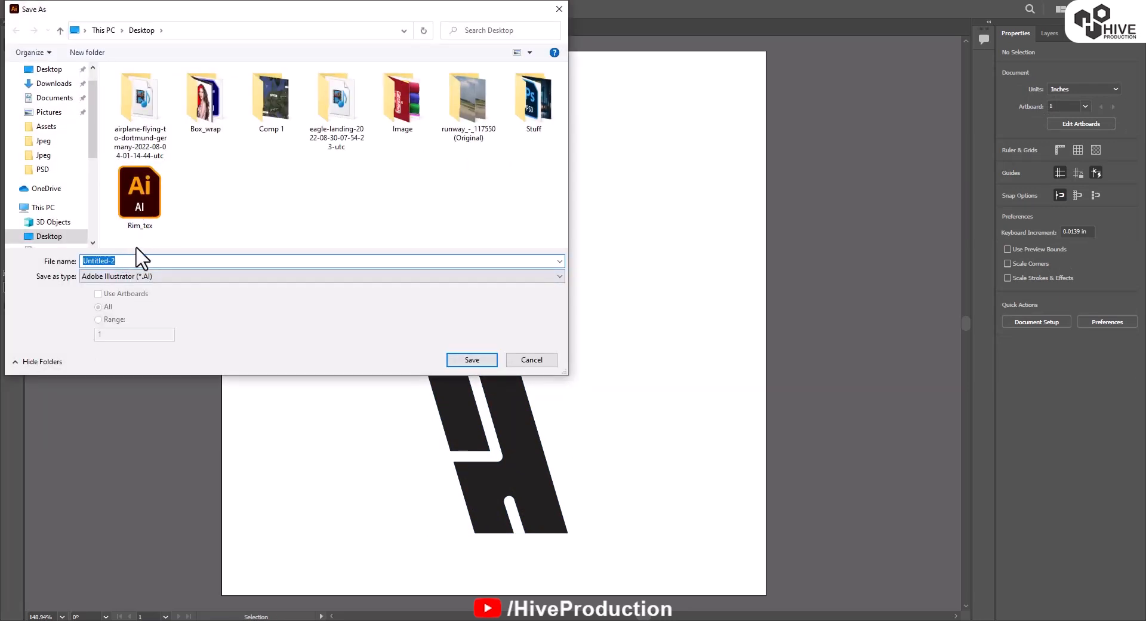
type("Tire_tex")
key("Return")
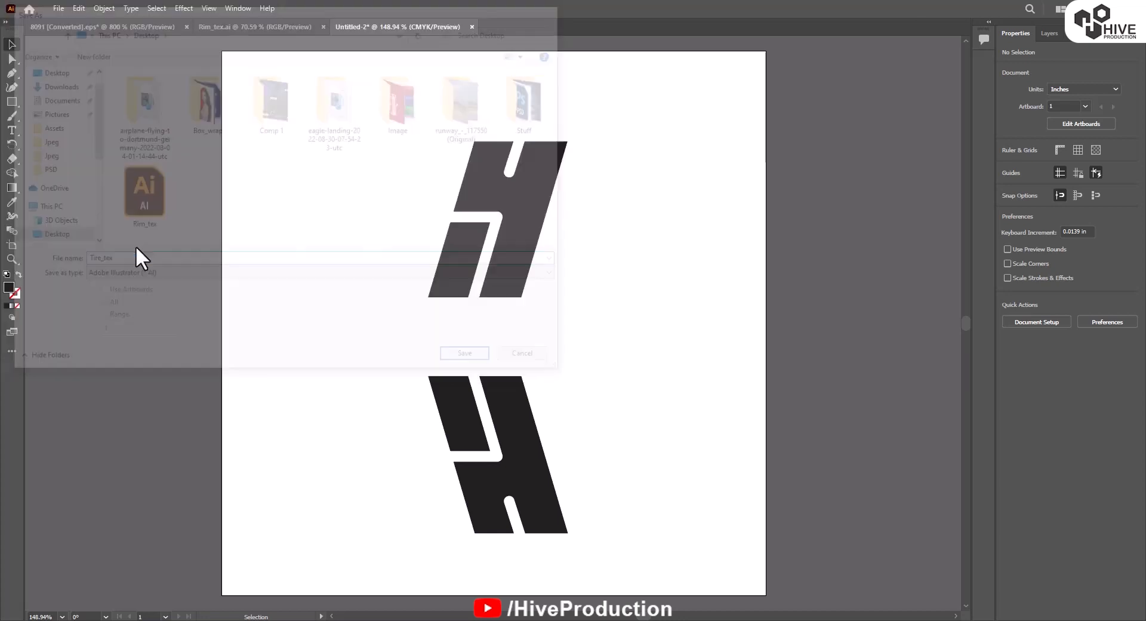
left_click(530, 148)
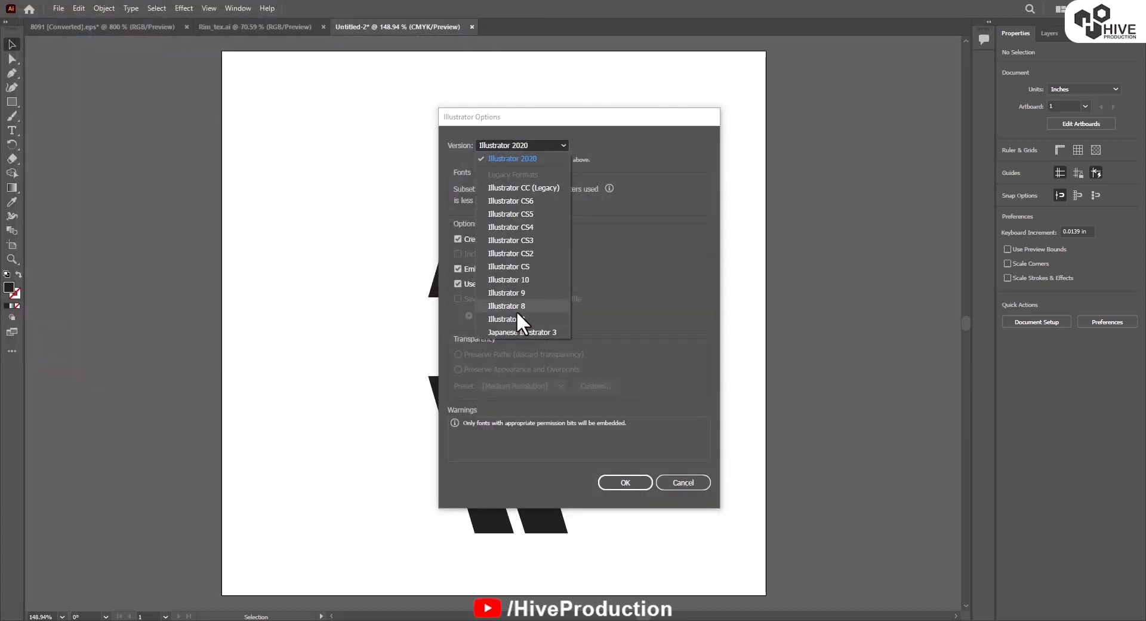
left_click(513, 306)
left_click(614, 480)
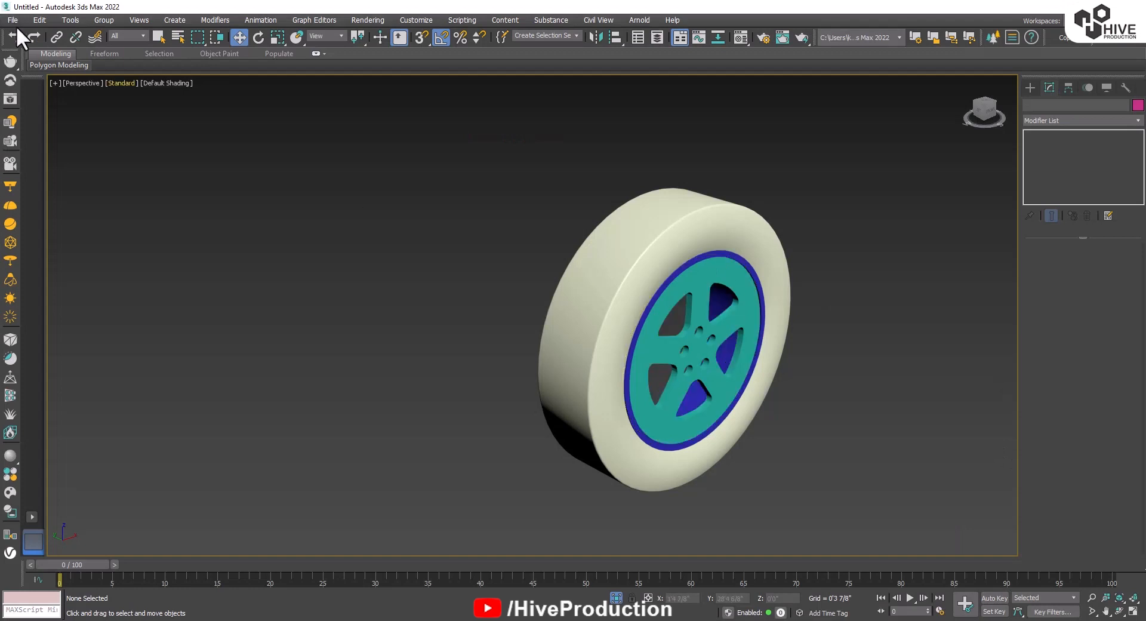
Import the Tire_tex Illustrator file, merging it with the current scene, and name the imported shape Shape002s.
left_click(13, 20)
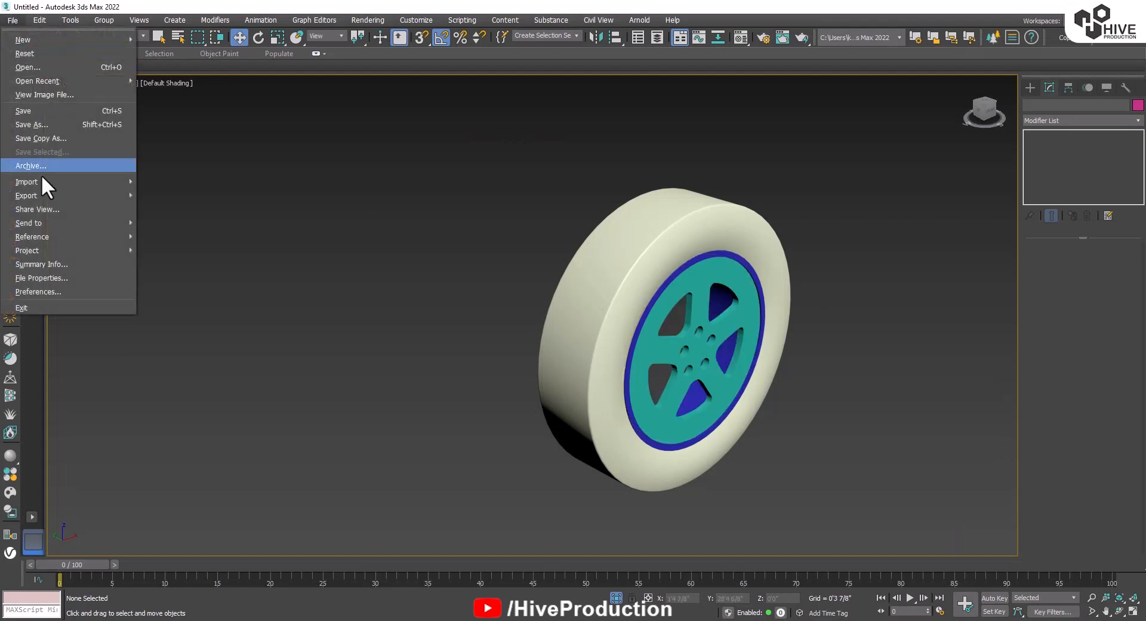
mouse_move(49, 180)
left_click(150, 181)
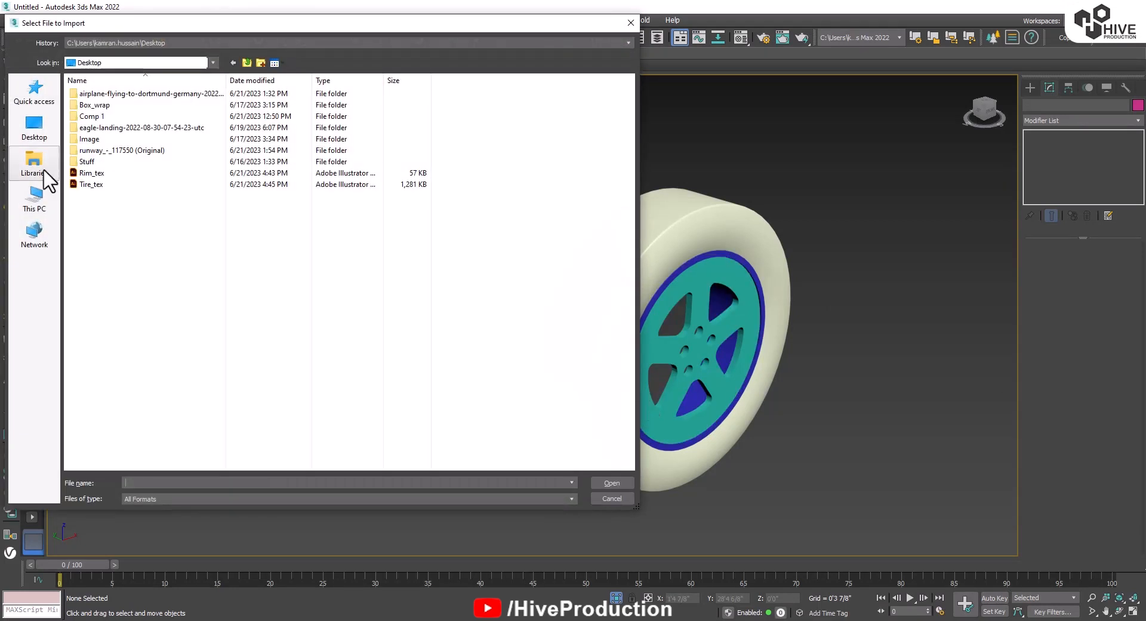
double_click(90, 185)
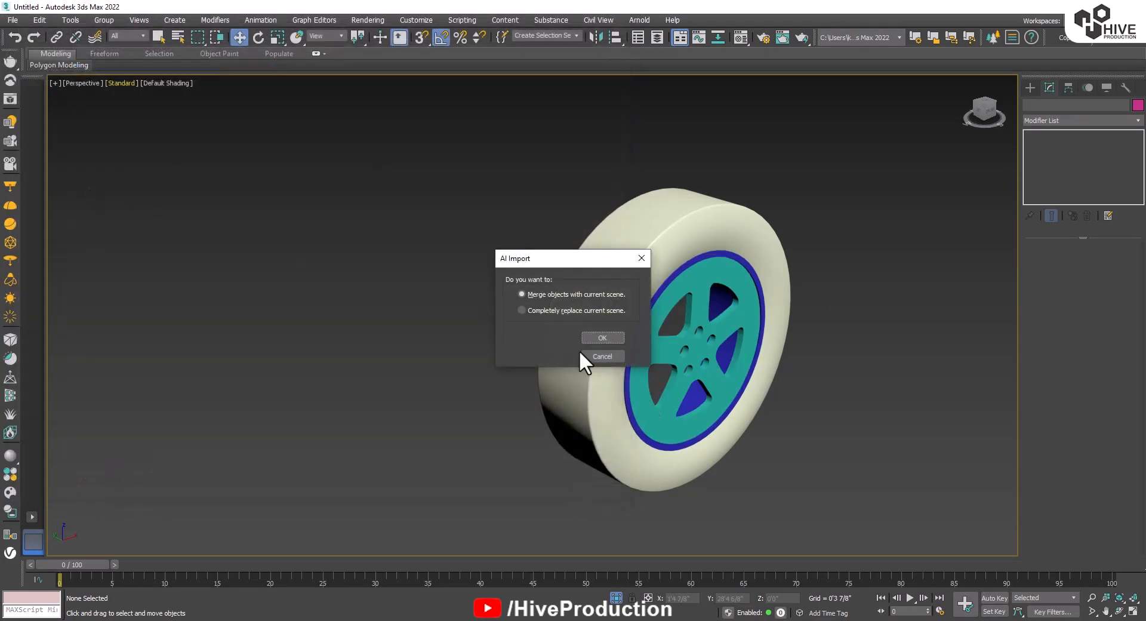
left_click(600, 333)
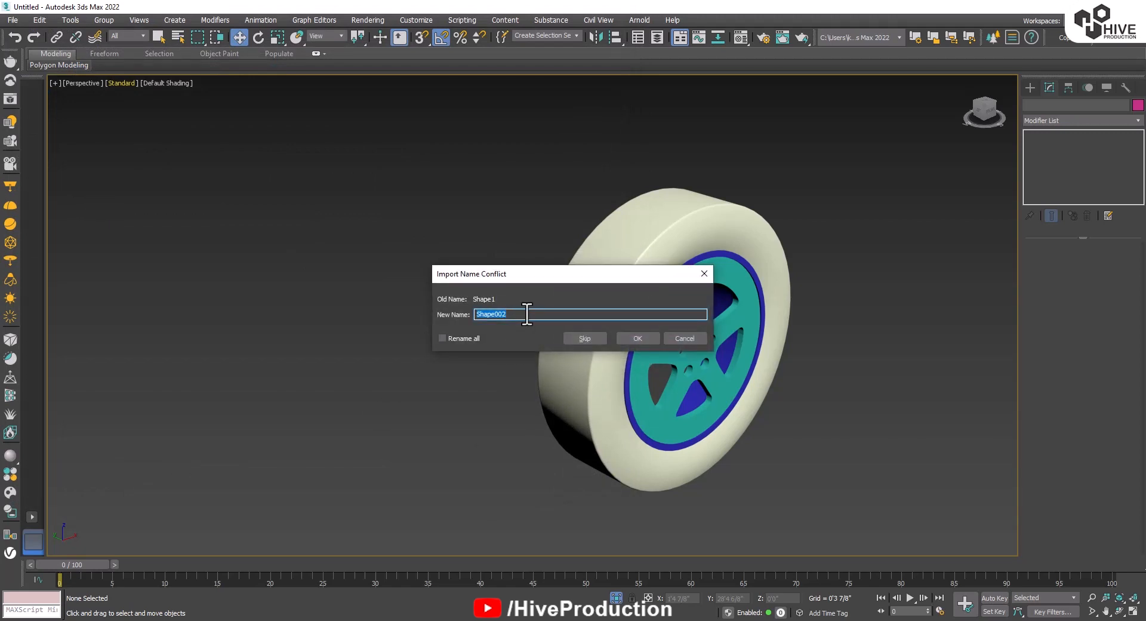
type("s")
key("Return")
Move the imported tread shape along Y to about -4'2 2/8", out in front of the tire.
scroll(557, 342, "up", 10)
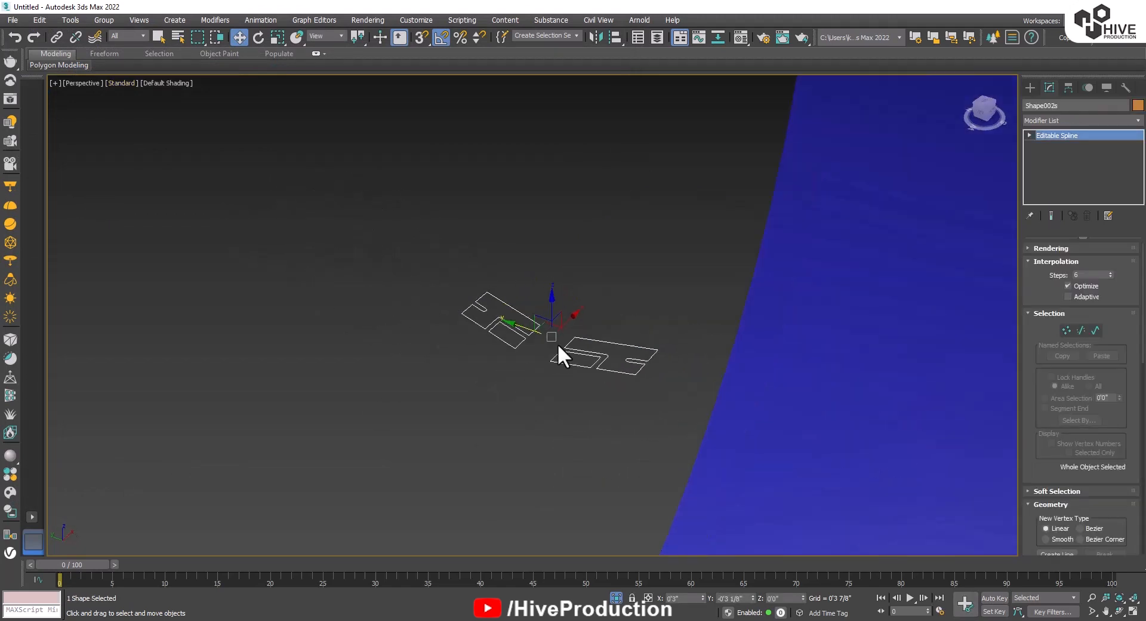
scroll(557, 344, "down", 10)
left_click_drag(535, 330, 743, 413)
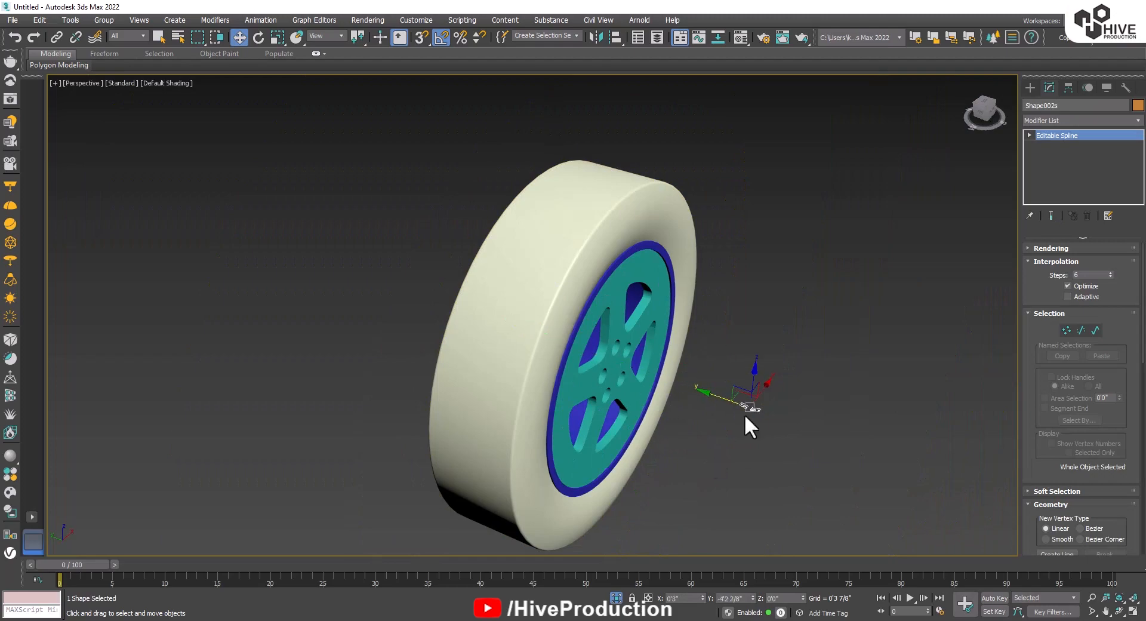
middle_click_drag(744, 413, 746, 422, "alt")
Enlarge the tread shape uniformly in the top view and move it along Y over the tire to about -0'9 6/8".
key("alt+w")
right_click(406, 248)
key("alt+w")
scroll(442, 207, "down", 6)
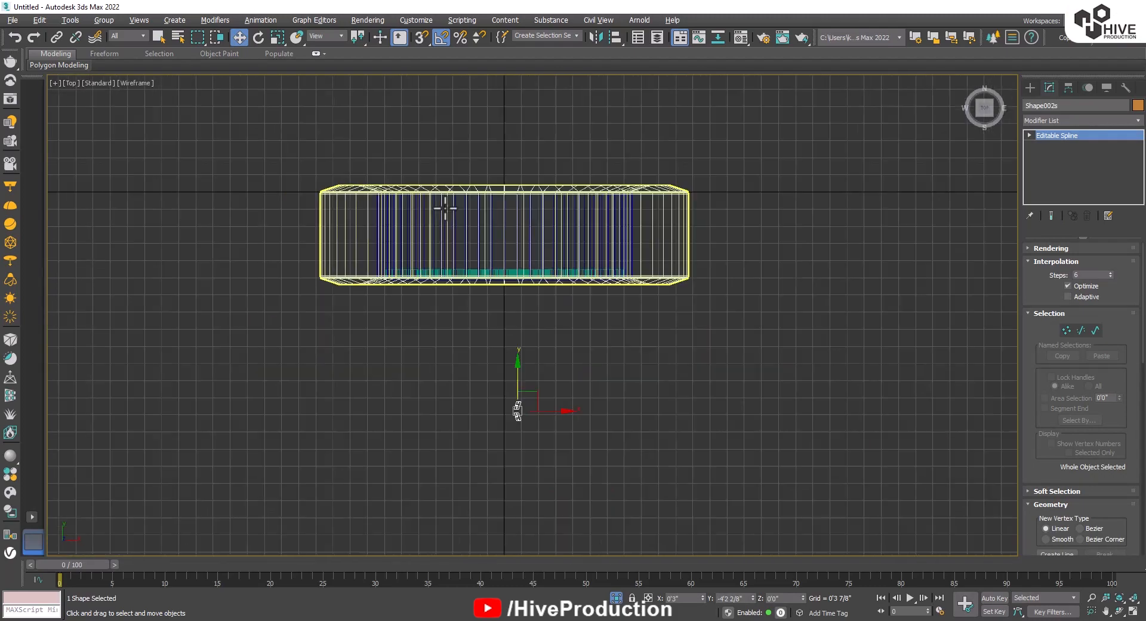
scroll(459, 262, "up", 5)
middle_click_drag(457, 261, 462, 389)
key("r")
left_click_drag(443, 381, 449, 185)
key("w")
left_click_drag(439, 372, 435, 113)
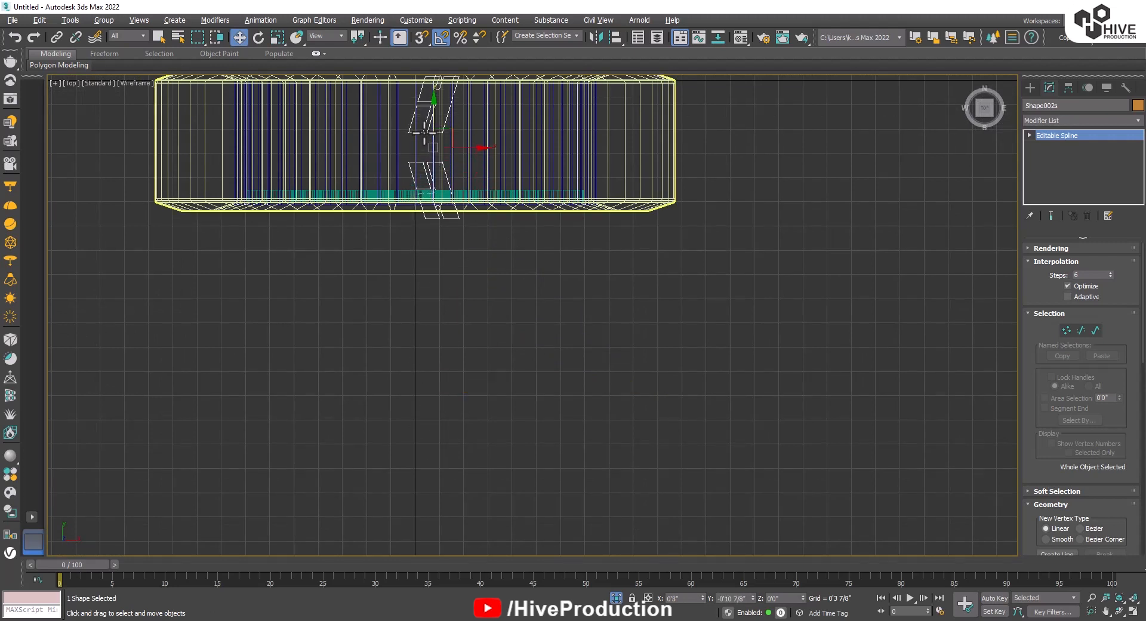
middle_click_drag(435, 112, 486, 226)
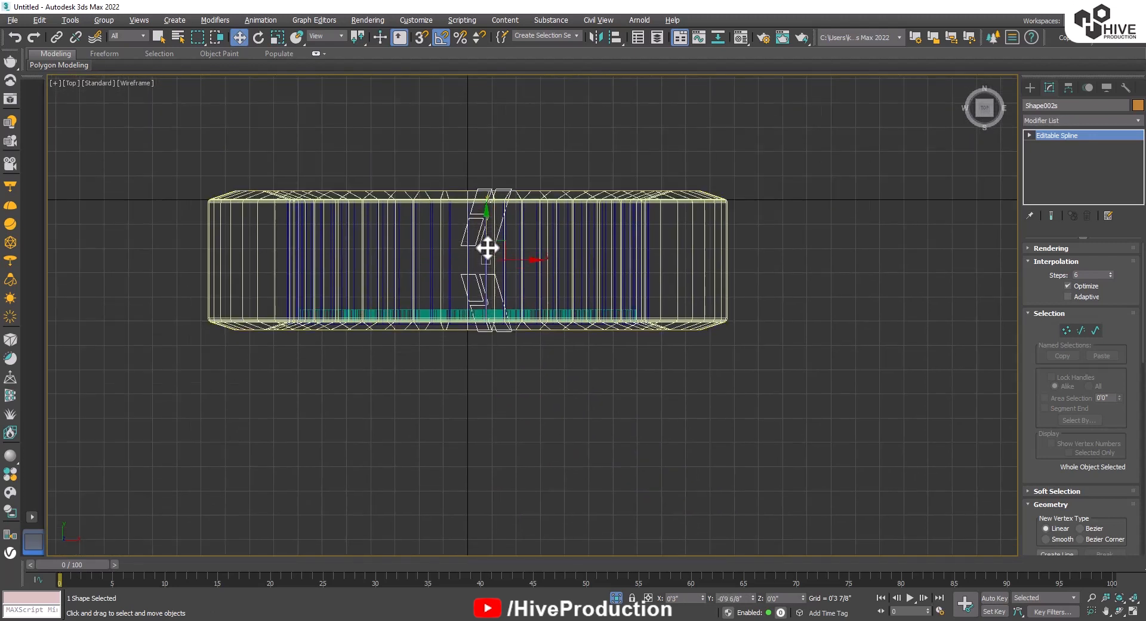
Fine-tune the tread shape's uniform scale to about 434.5% beside the tire's side edge, fitting it within the tread width.
key("r")
left_click_drag(486, 245, 719, 292)
key("w")
scroll(718, 294, "up", 3)
key("r")
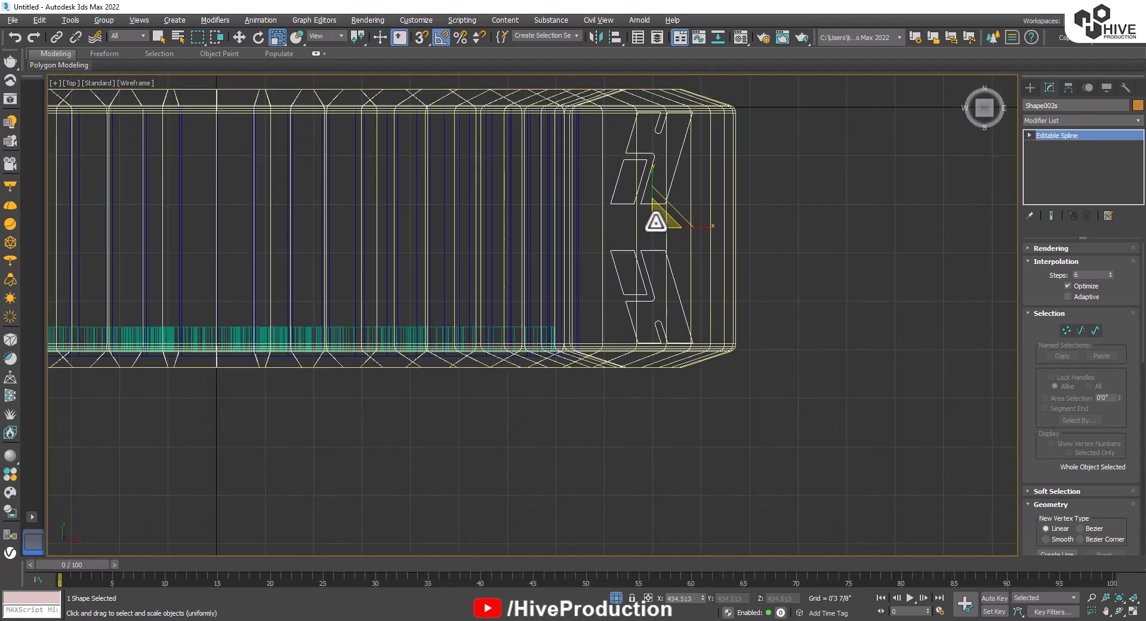
Place the tread shape at X and Y 0'0" and raise it to Z 3'6 4/8" at the tire's top.
key("w")
key("alt+w")
key("alt+w")
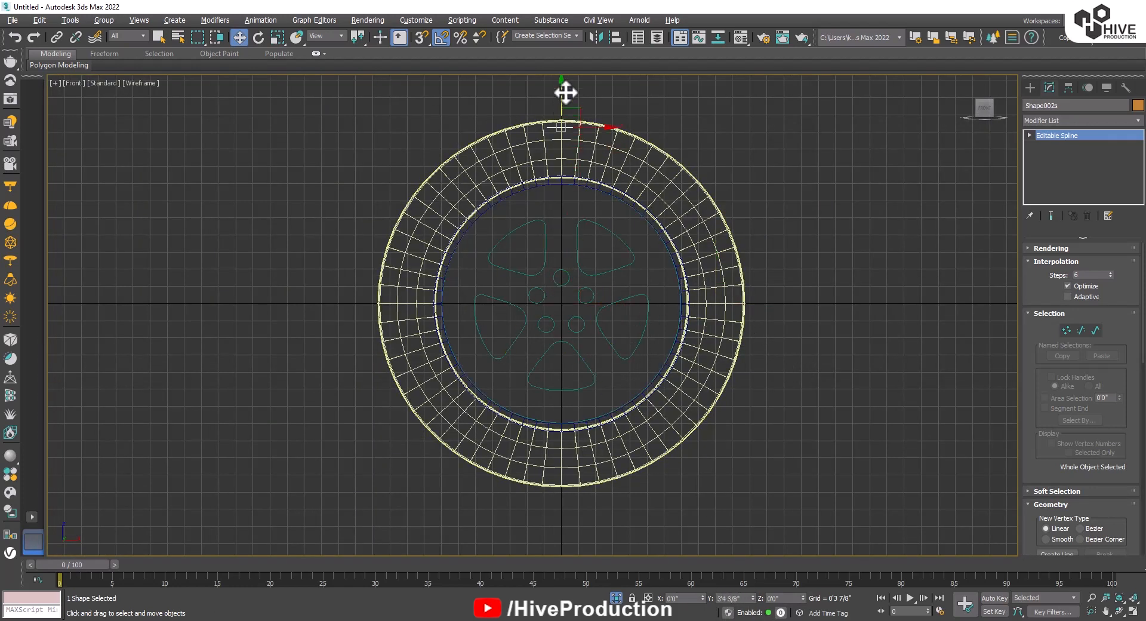
key("alt+w")
key("alt+w")
scroll(686, 360, "up", 5)
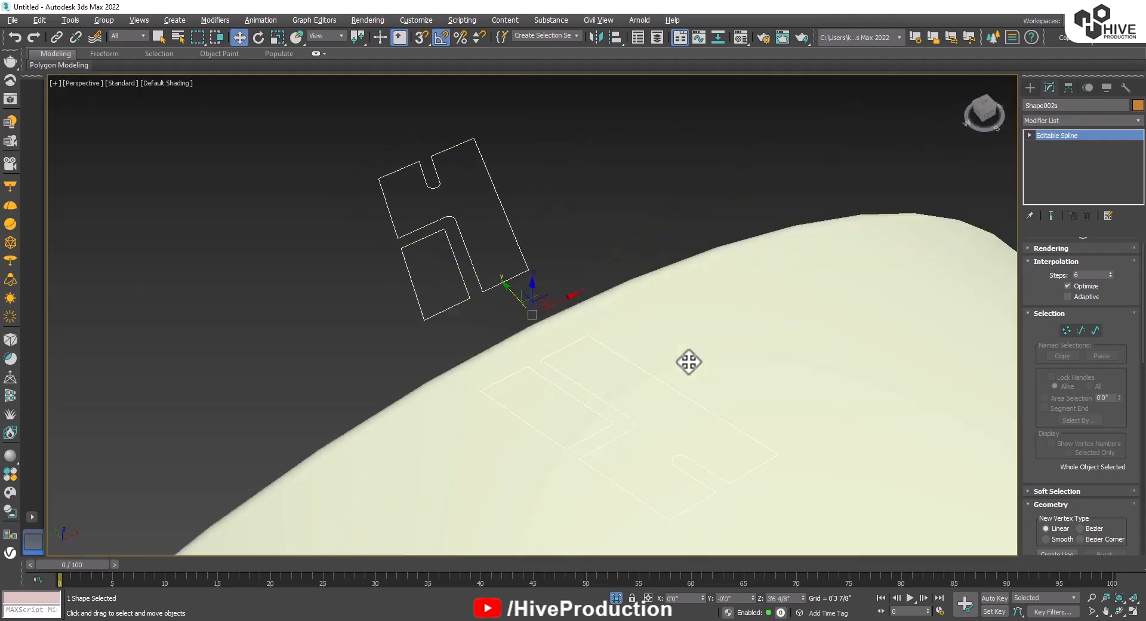
mouse_move(685, 360)
middle_mouse_down("alt")
mouse_move(680, 335)
mouse_move(656, 343)
middle_mouse_up("alt")
Move the tread shape along Y to about -0'9 5/8" in the top view, centering it across the tire's width.
key("alt+w")
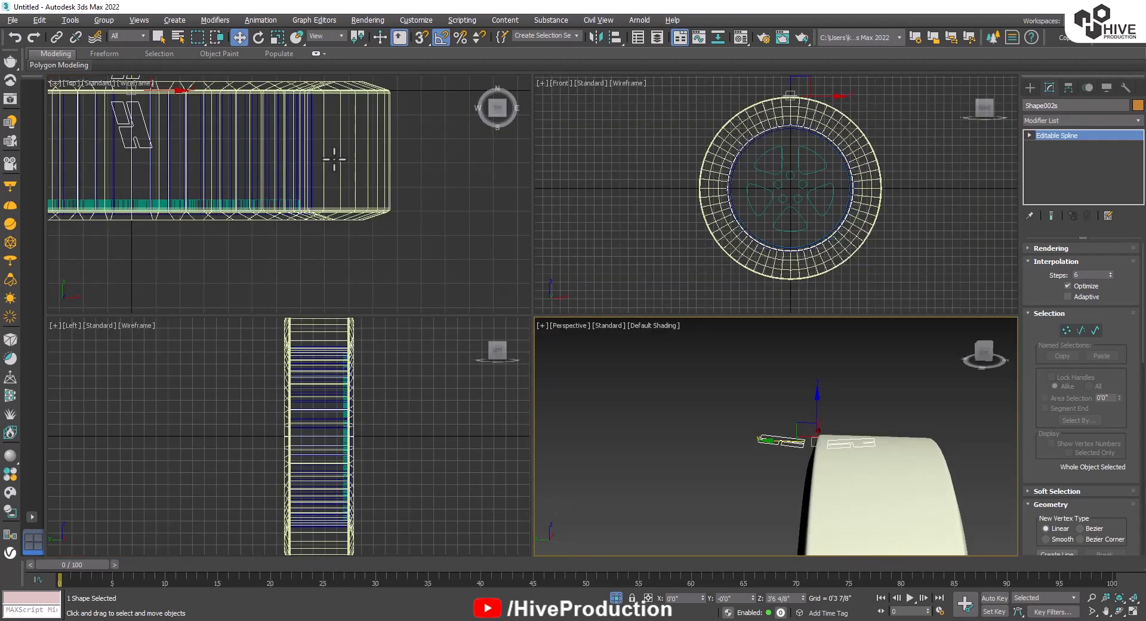
key("alt+w")
left_click_drag(459, 196, 466, 254)
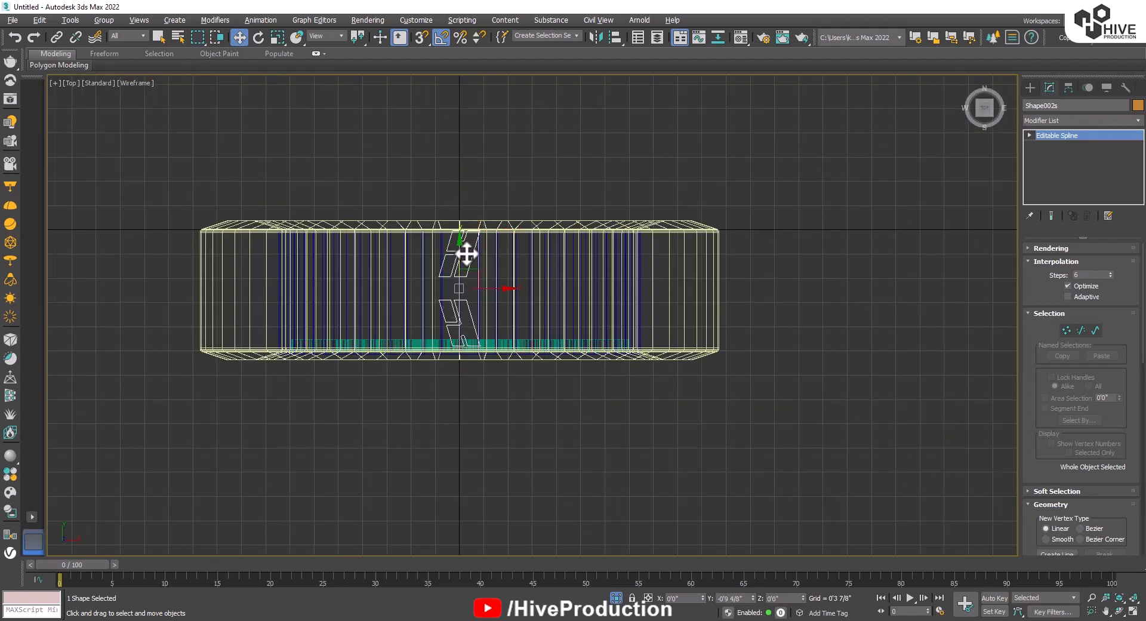
key("alt+w")
key("alt+w")
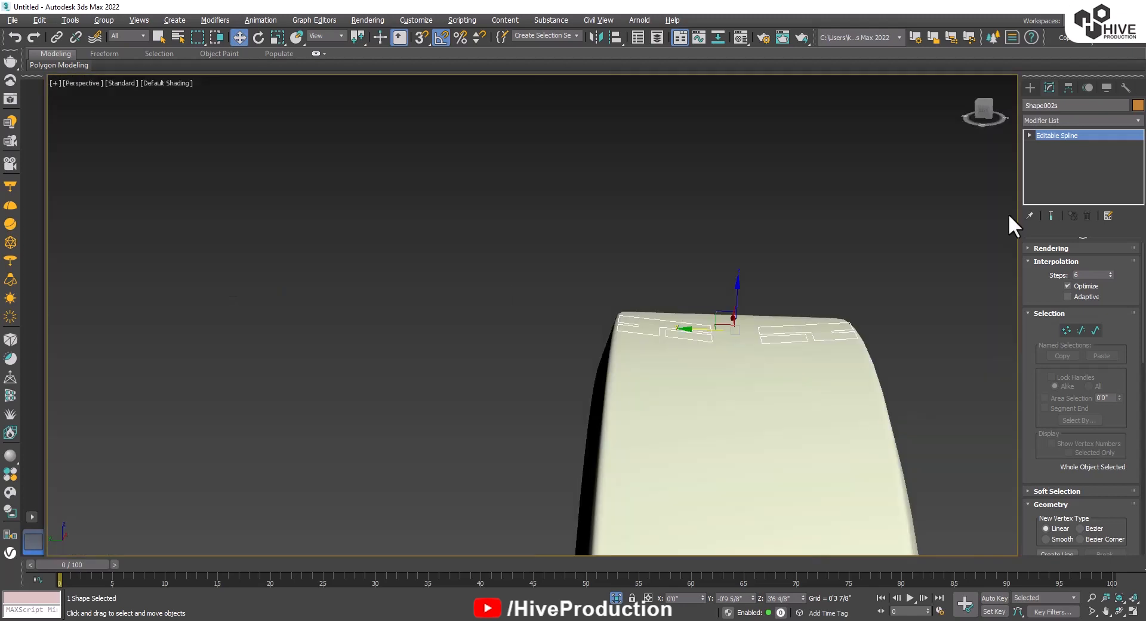
Apply an Extrude modifier to the tread shape and lower it along Z to about 3'5 4/8" onto the tire.
middle_click_drag(966, 310, 734, 400, "alt")
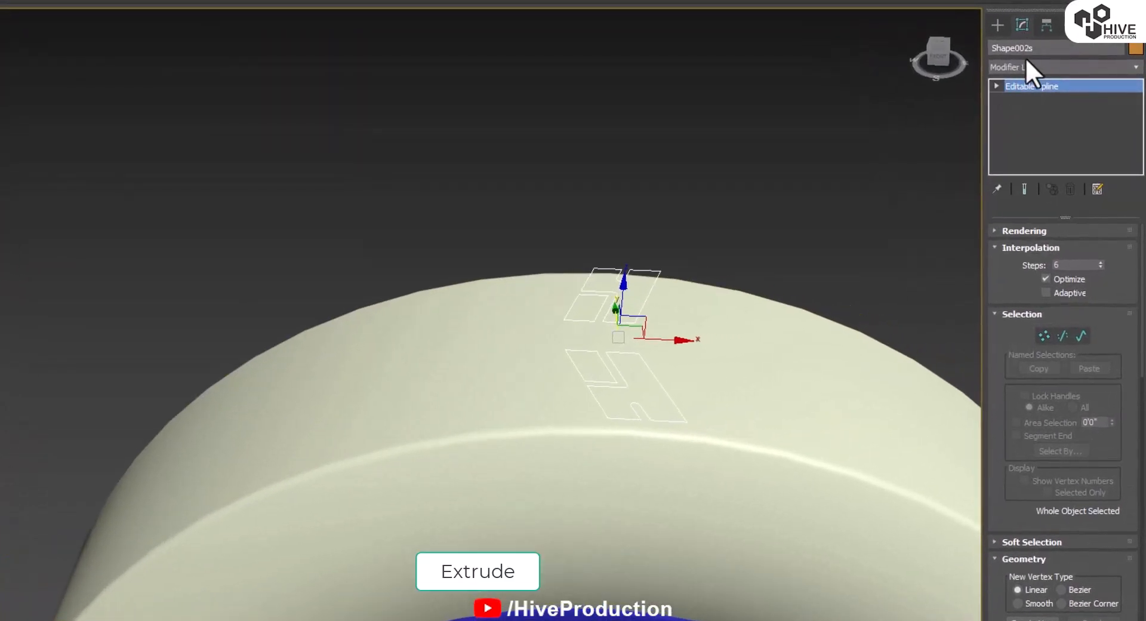
left_click(1024, 64)
key("r")
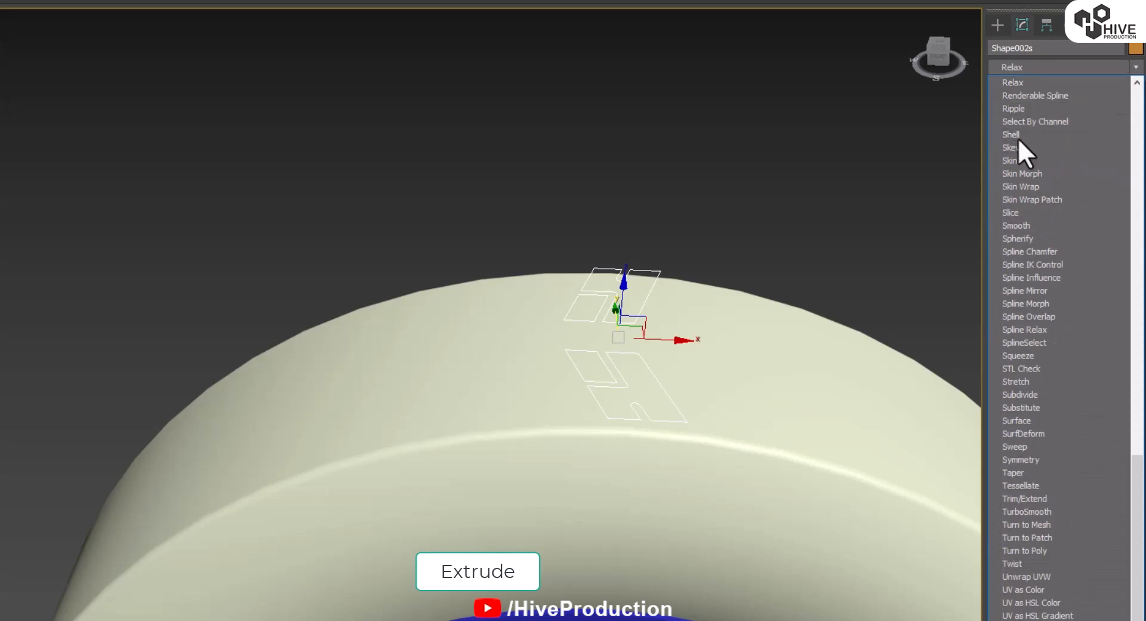
key("e")
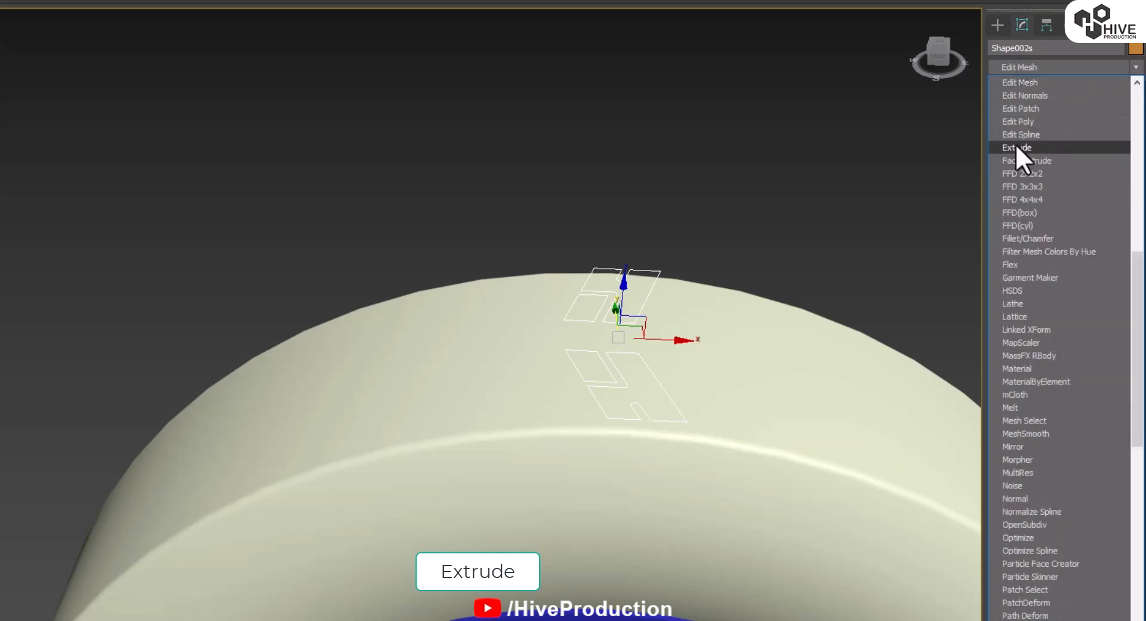
left_click(1017, 148)
middle_click_drag(742, 312, 483, 300, "alt")
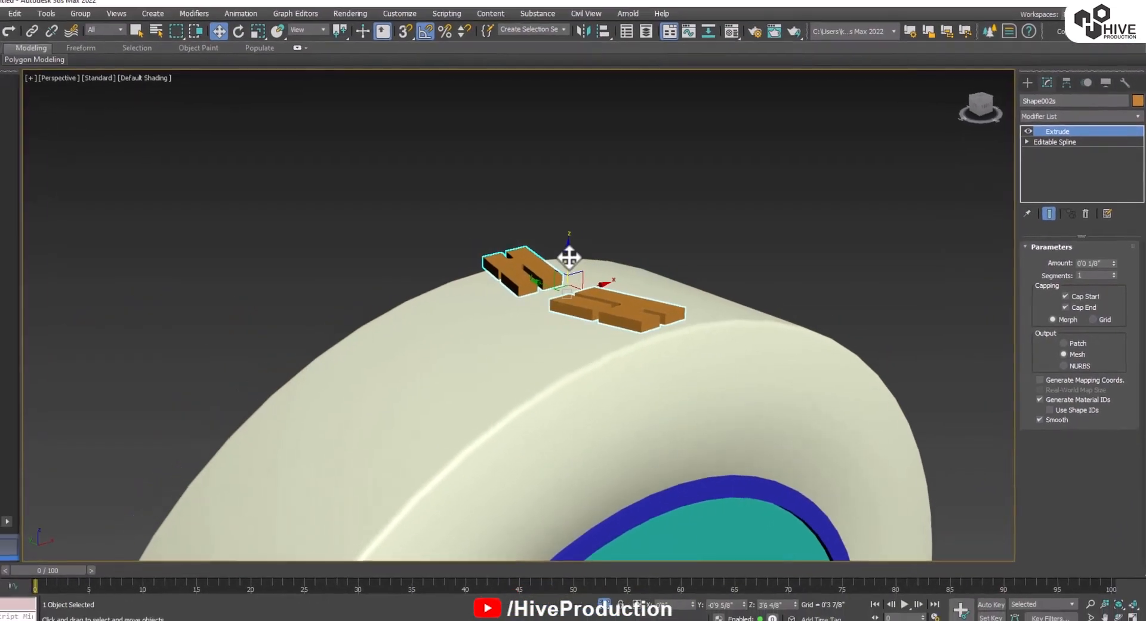
left_click(633, 242)
middle_click_drag(679, 378, 628, 372, "alt")
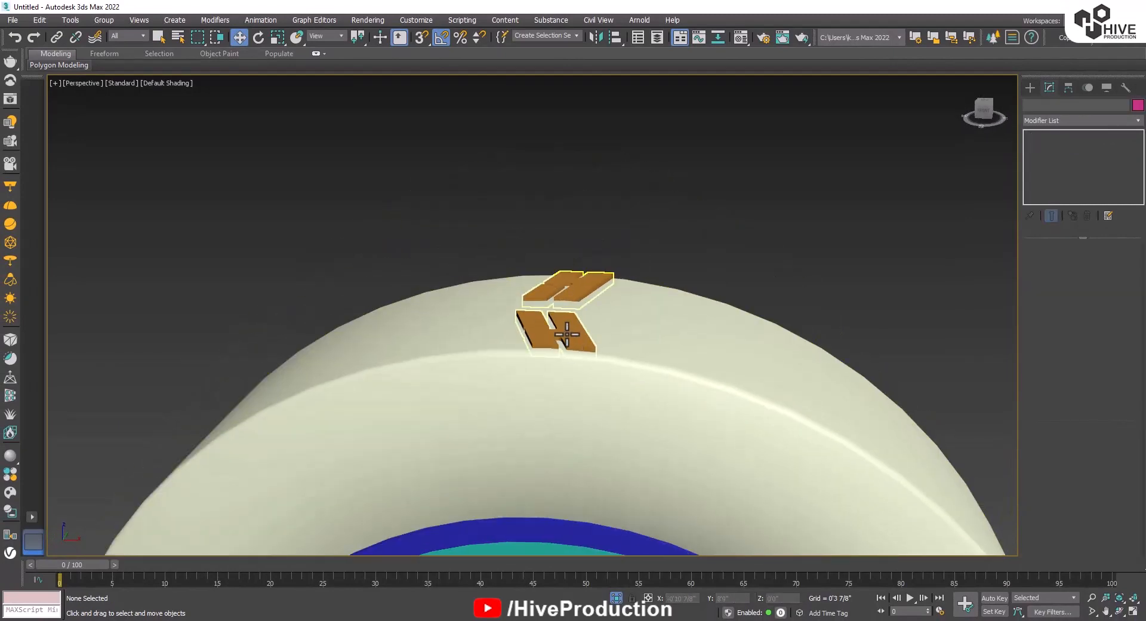
Move only the tread block's pivot to the wheel's center at the grid origin in the front view.
left_click(566, 332)
key("f")
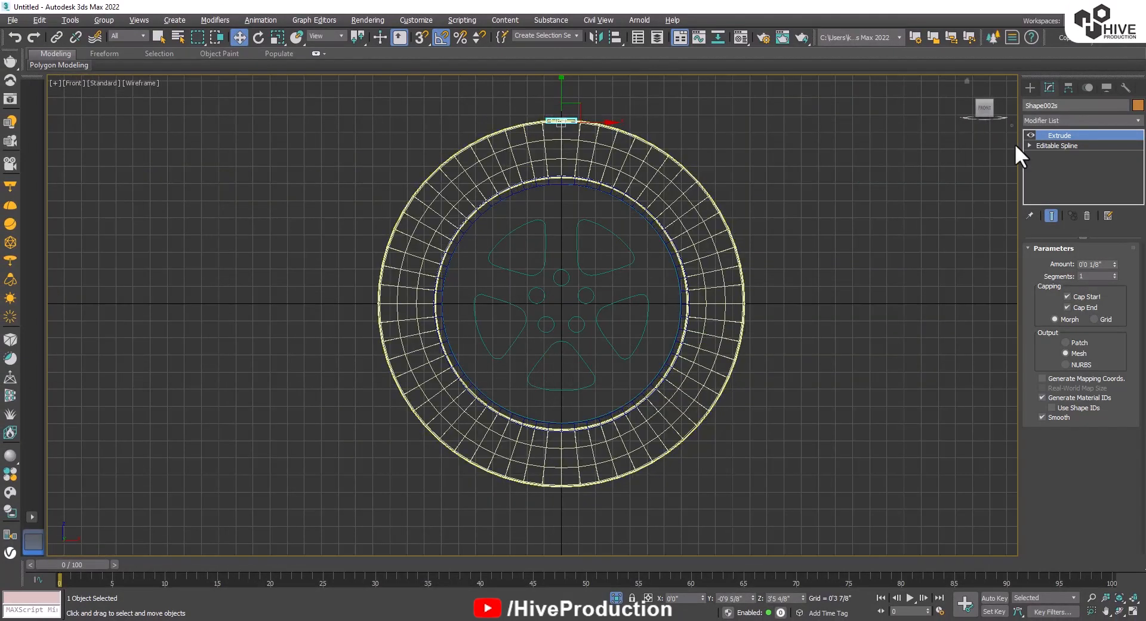
middle_click_drag(588, 281, 578, 317)
left_click(1068, 88)
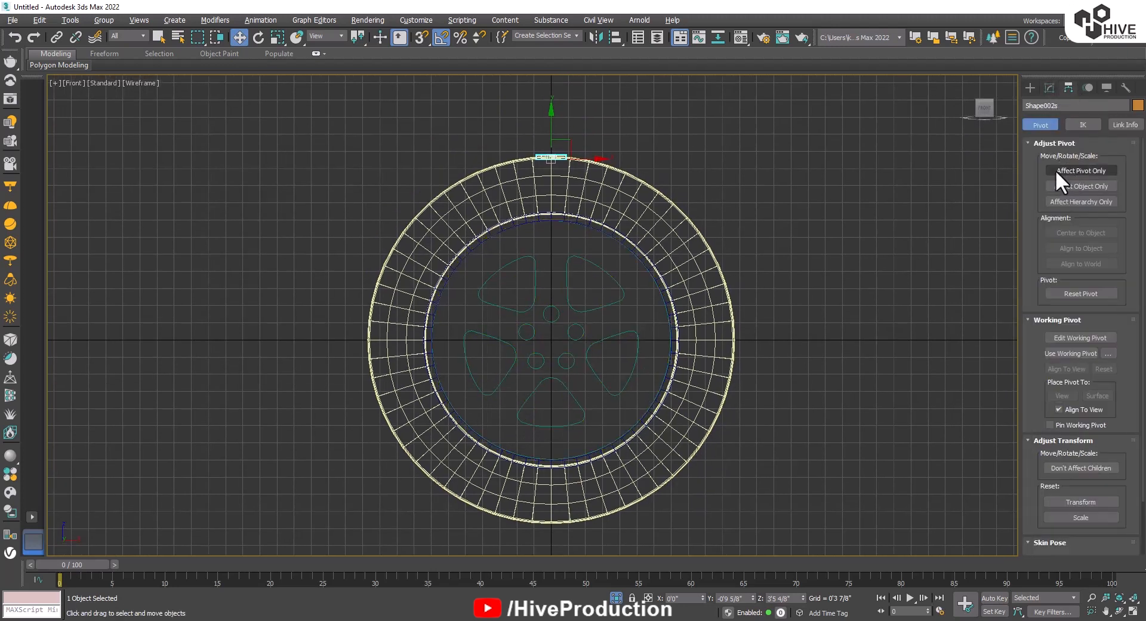
left_click(1055, 170)
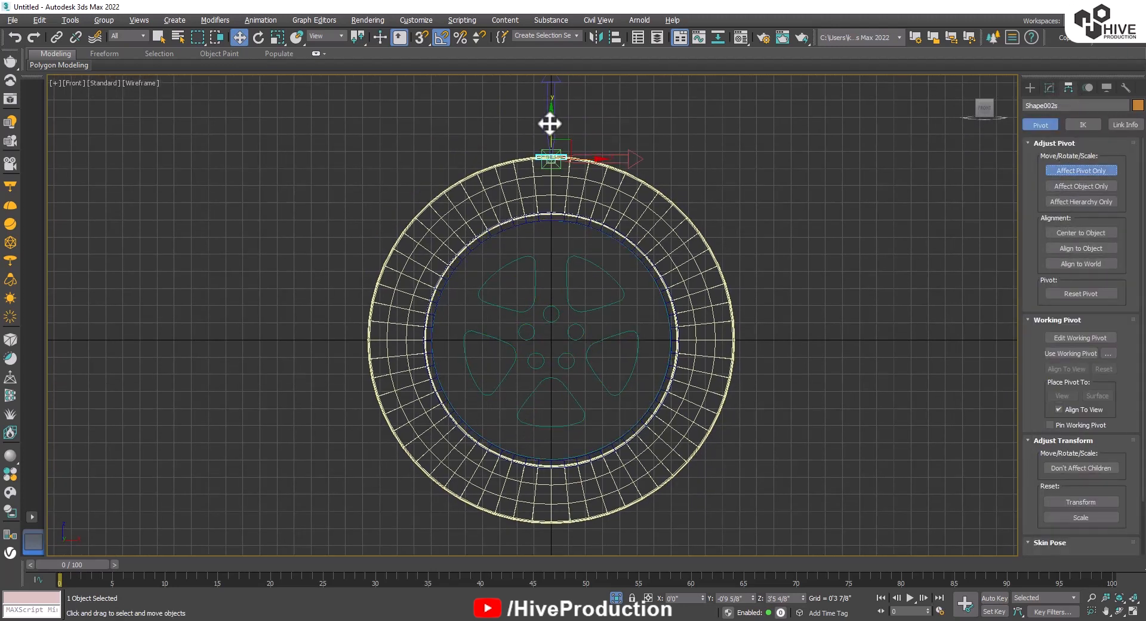
left_click_drag(552, 125, 561, 333)
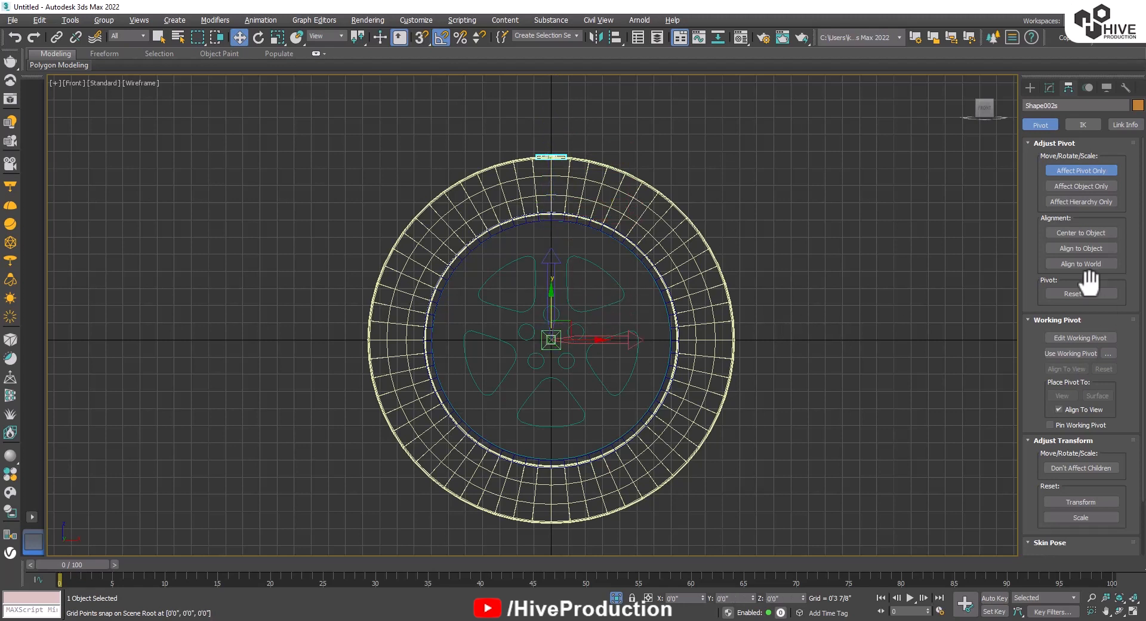
left_click(1075, 171)
Try rotating the tread block around the wheel's center and undo the rotation.
key("e")
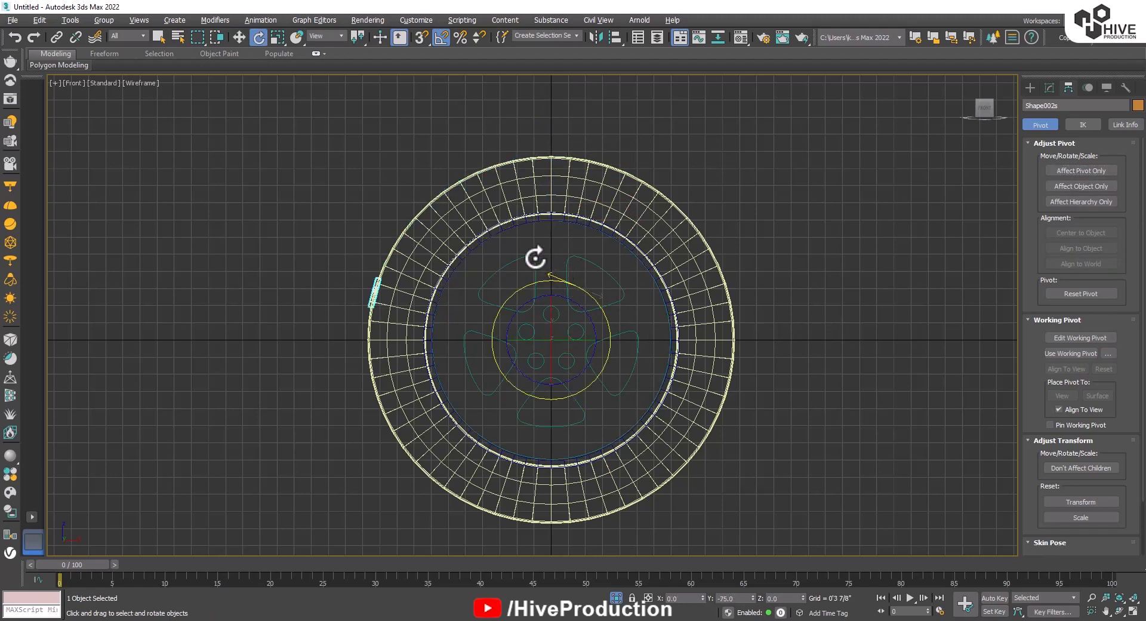
key("alt+w")
key("alt+w")
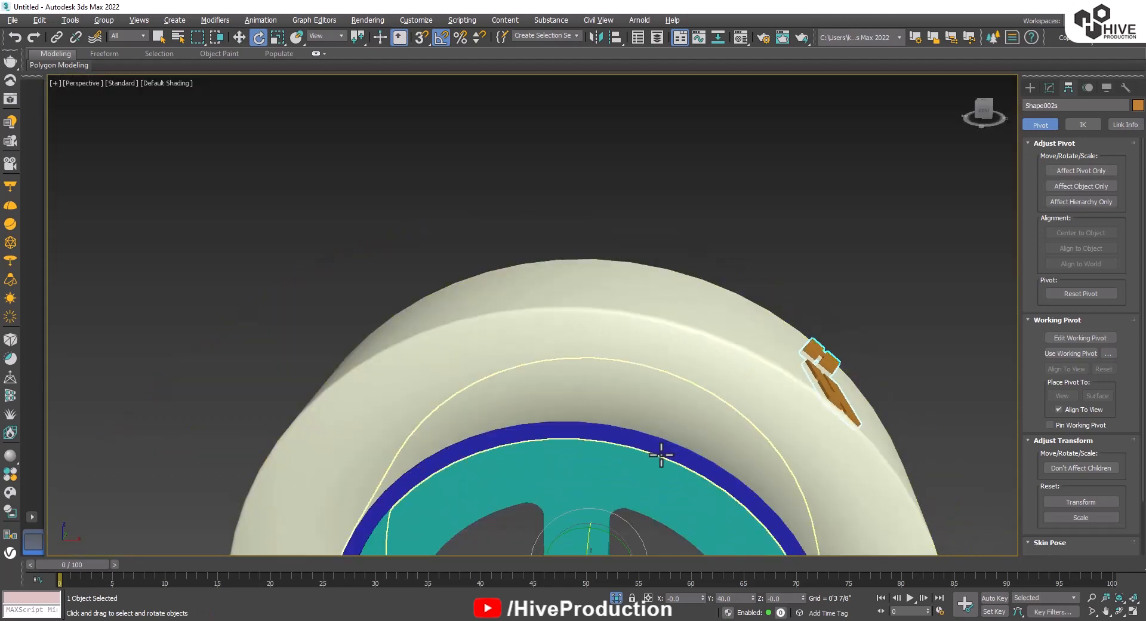
scroll(657, 453, "down", 3)
mouse_move(643, 462)
left_mouse_down()
mouse_move(609, 460)
mouse_move(624, 461)
left_mouse_up()
key("ctrl+z")
key("ctrl+z")
middle_click_drag(623, 461, 604, 388)
scroll(603, 388, "up", 2)
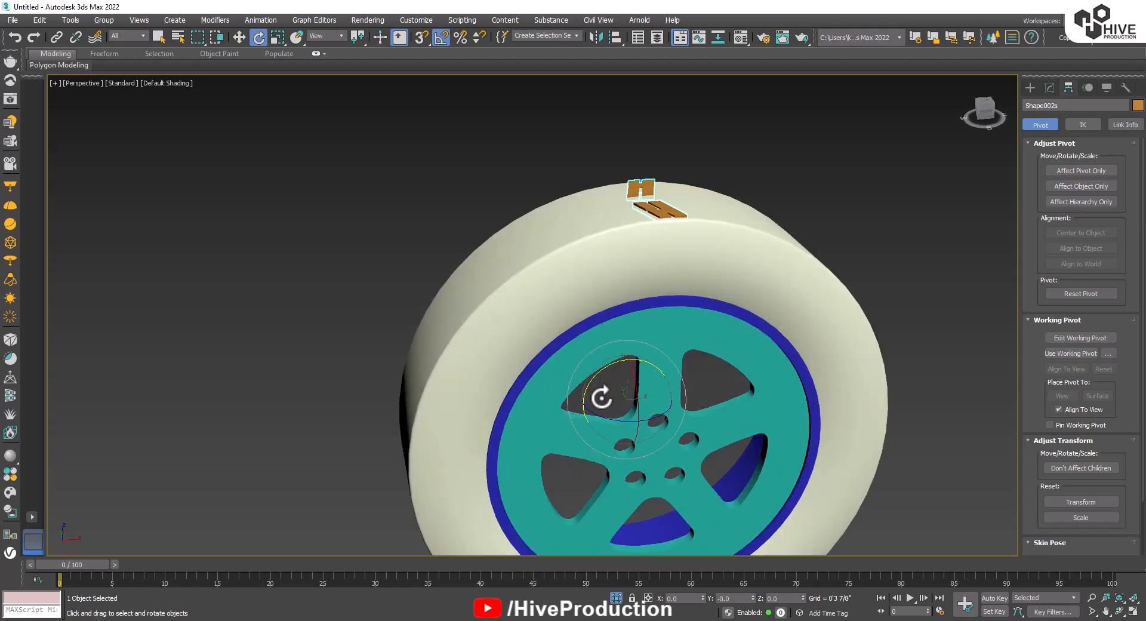
left_click_drag(613, 362, 608, 362, "shift")
left_click(625, 366)
Clone the tread block around the wheel at about -7.01° spacing, making 40 instances.
middle_click_drag(627, 298, 626, 340, "alt")
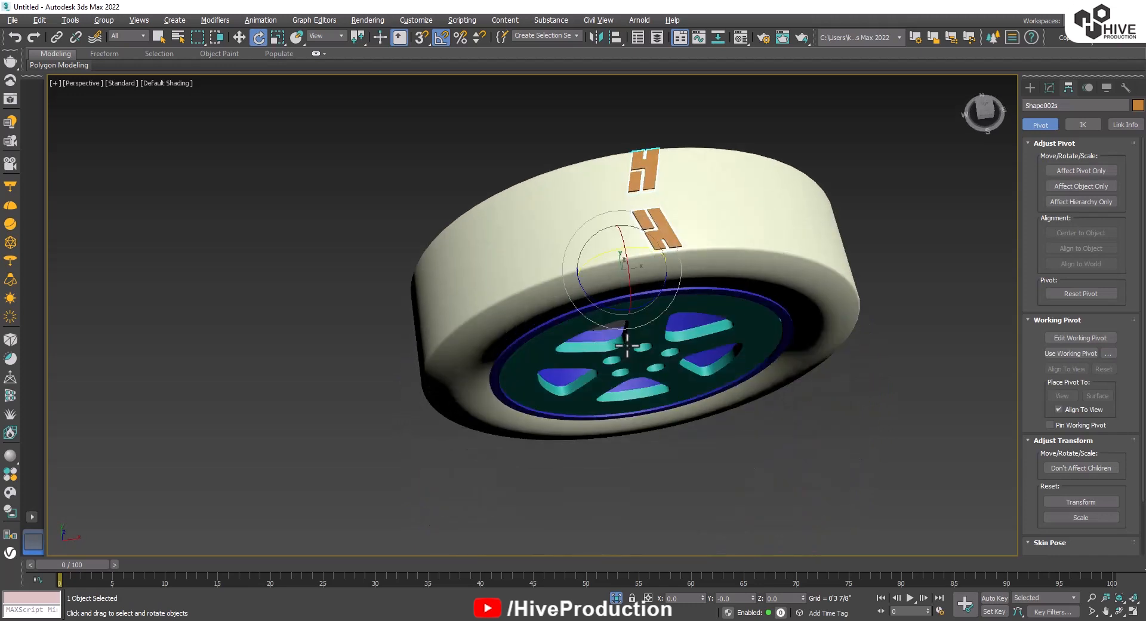
left_click_drag(628, 247, 628, 247, "shift")
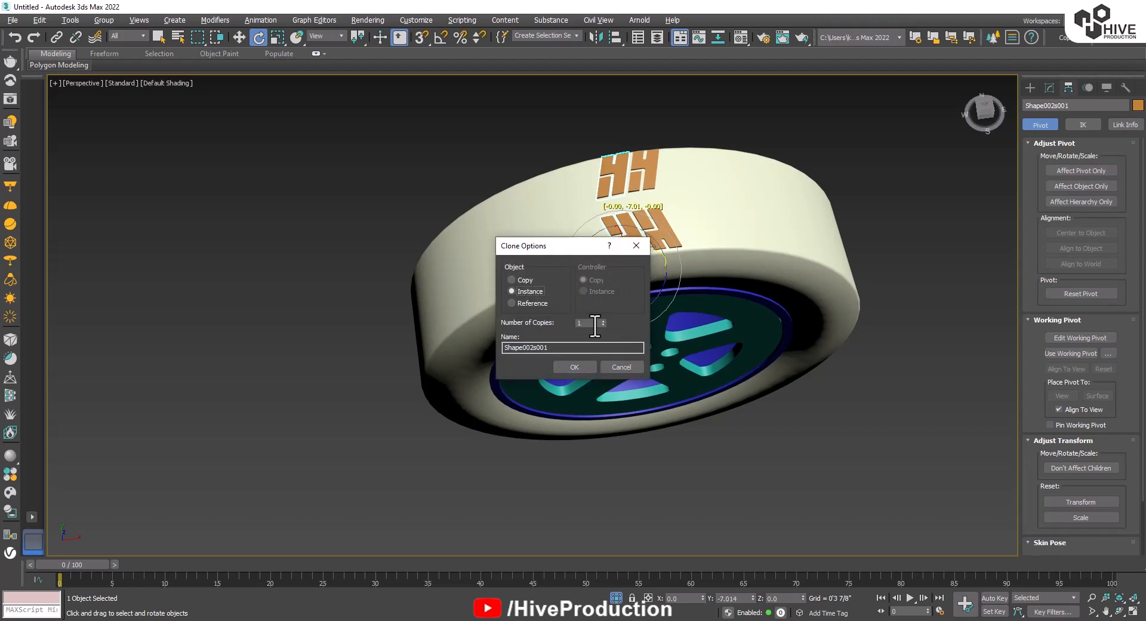
left_click(574, 366)
middle_click_drag(696, 380, 645, 328, "alt")
scroll(660, 239, "up", 3)
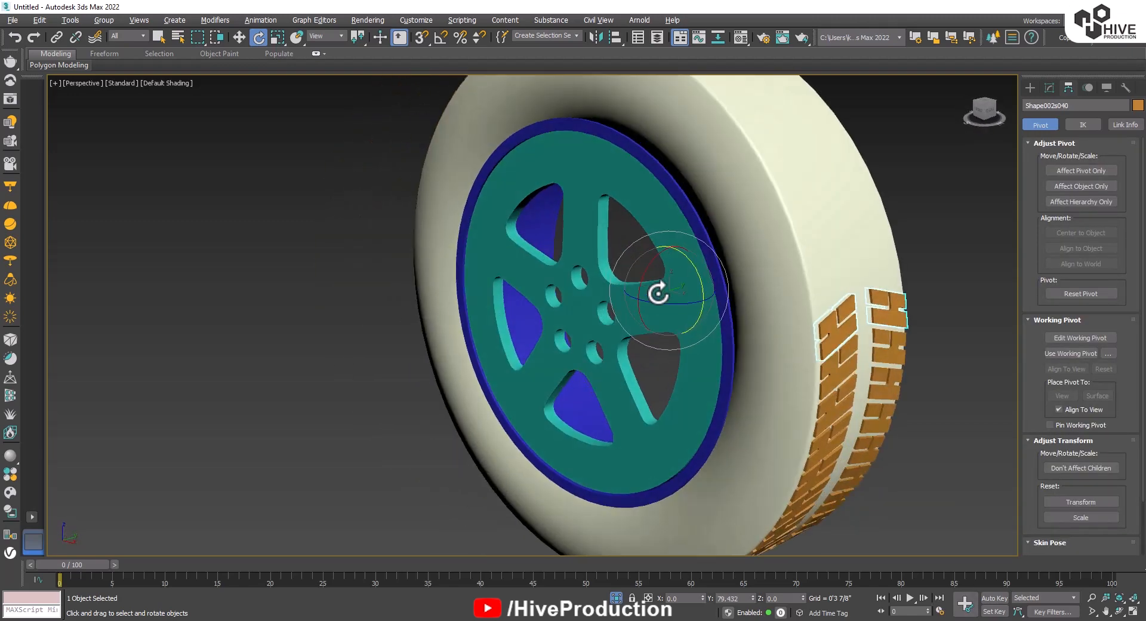
left_click_drag(699, 275, 695, 269, "shift")
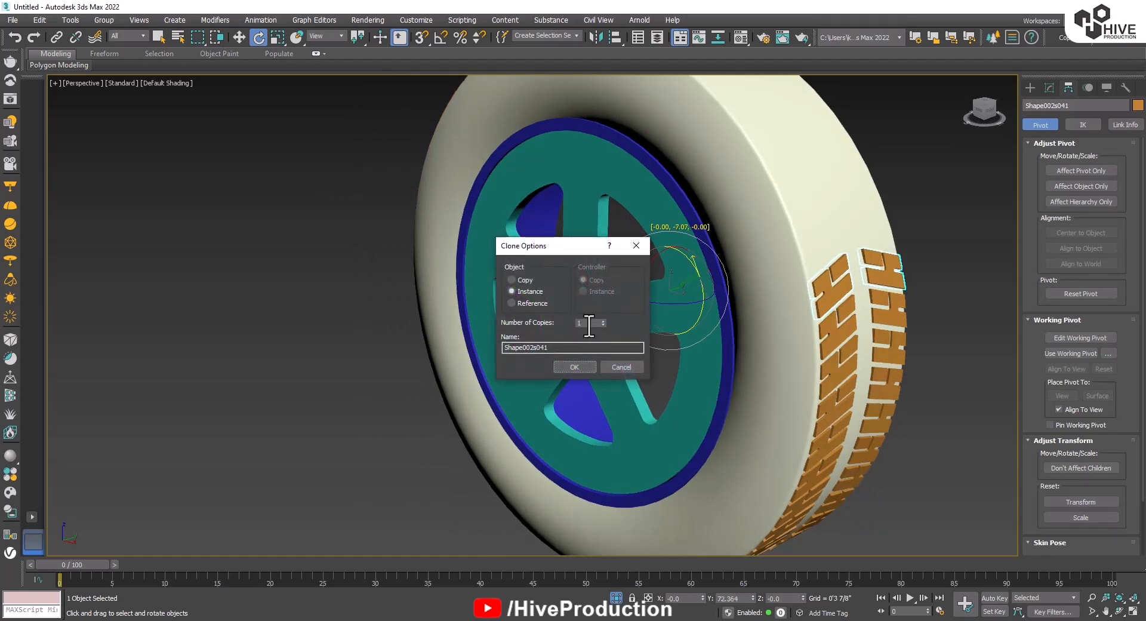
left_click(571, 366)
mouse_move(568, 364)
middle_mouse_down("alt")
mouse_move(499, 451)
mouse_move(525, 404)
mouse_move(438, 391)
mouse_move(462, 421)
middle_mouse_up("alt")
left_click_drag(507, 305, 504, 298, "shift")
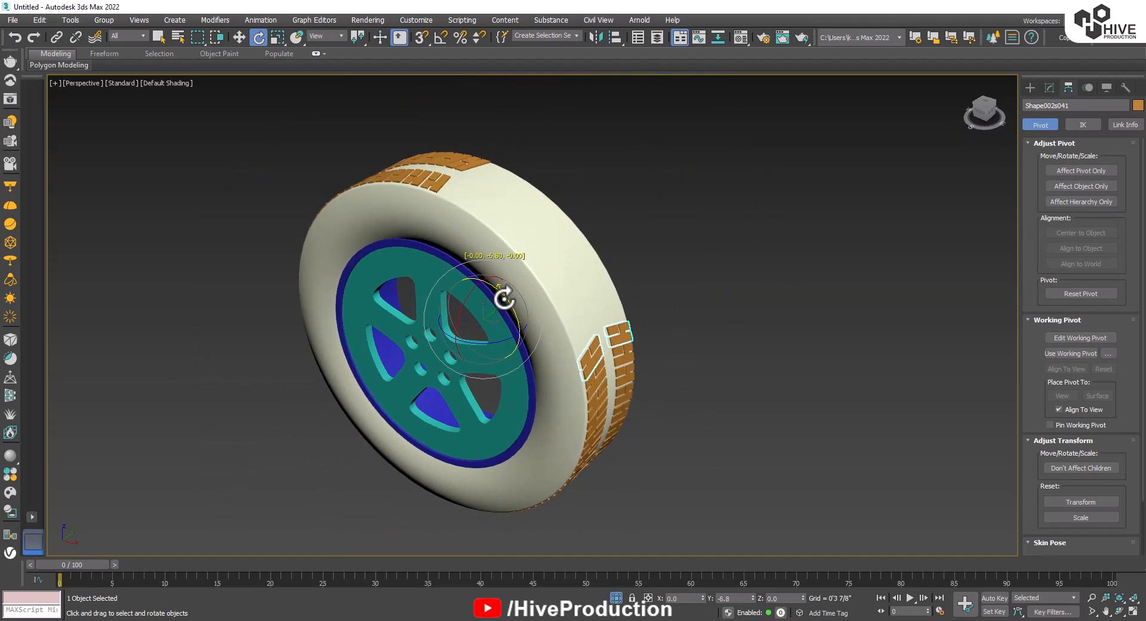
left_click(614, 363)
Clone the last tread block as instances at about -6.95° spacing to fill the remaining gap around the tire.
scroll(580, 385, "up", 3)
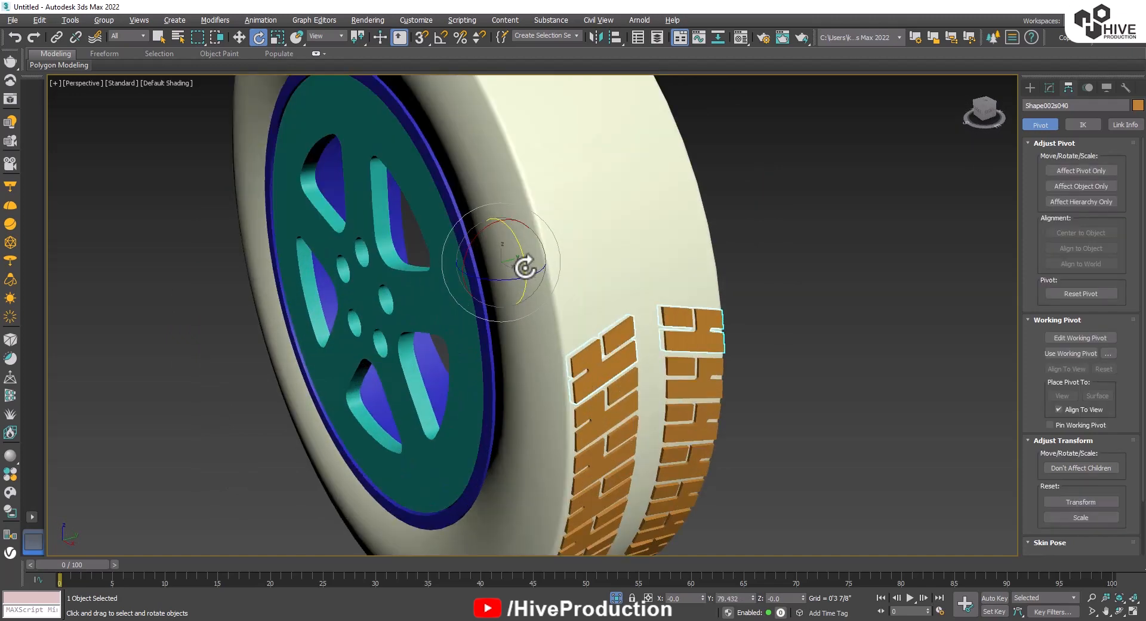
left_click_drag(525, 267, 524, 259, "shift")
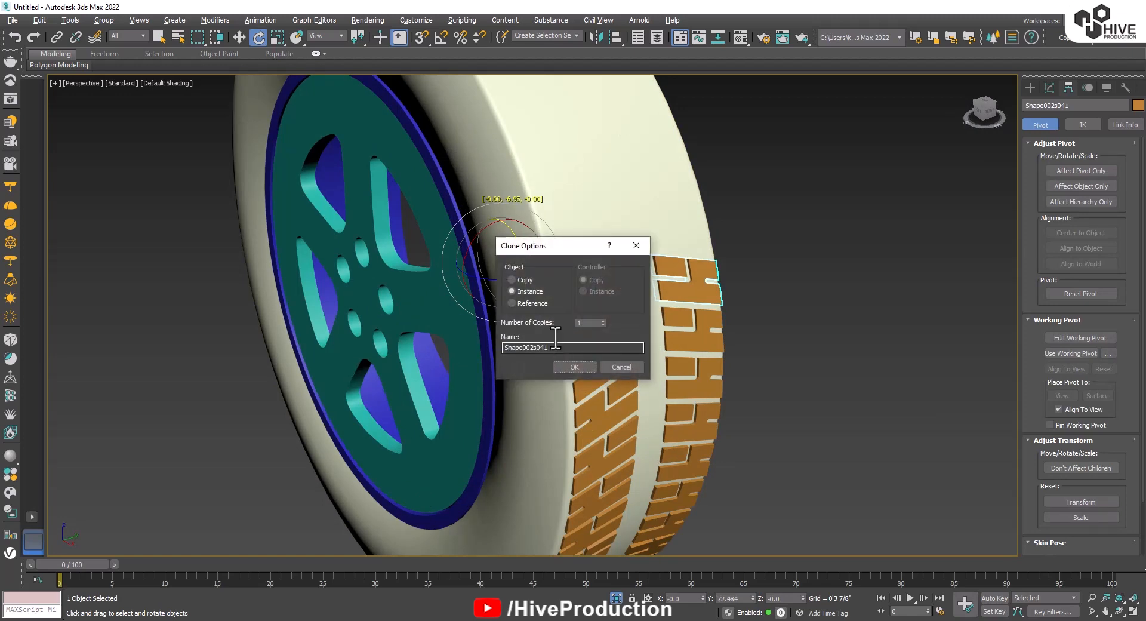
left_click(602, 320)
left_click(601, 320)
left_click(602, 320)
left_click(601, 320)
left_click(600, 320)
left_click(575, 368)
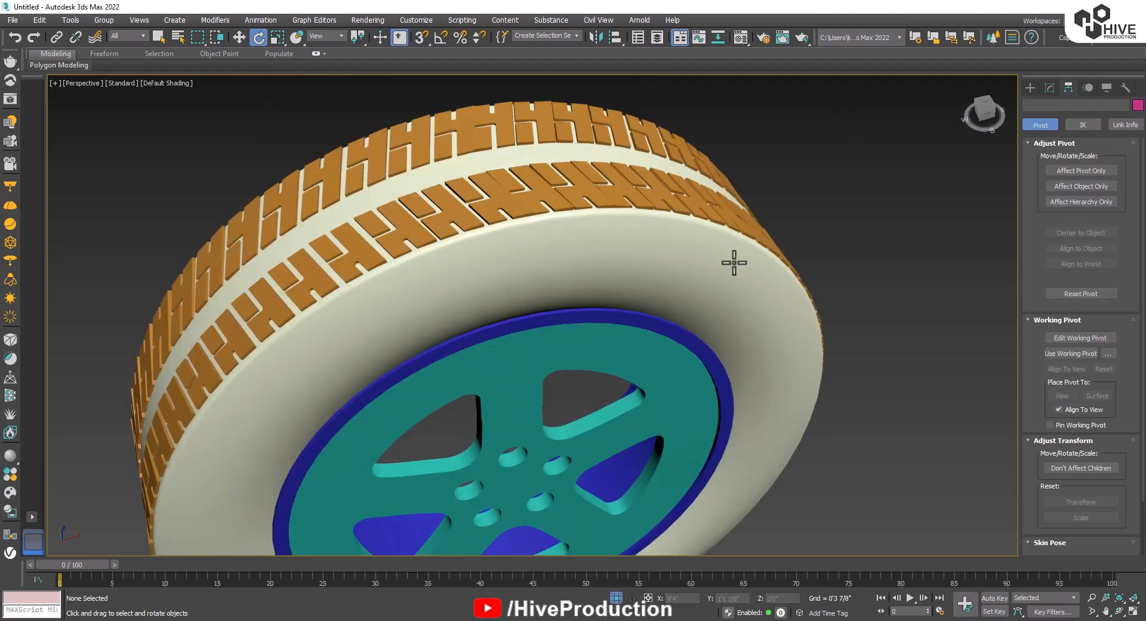
Examine the tread pattern around the whole tire from several angles.
scroll(499, 317, "down", 2)
middle_click_drag(499, 316, 573, 271, "alt")
scroll(445, 364, "down", 3)
middle_click_drag(445, 365, 440, 277)
scroll(473, 358, "down", 3)
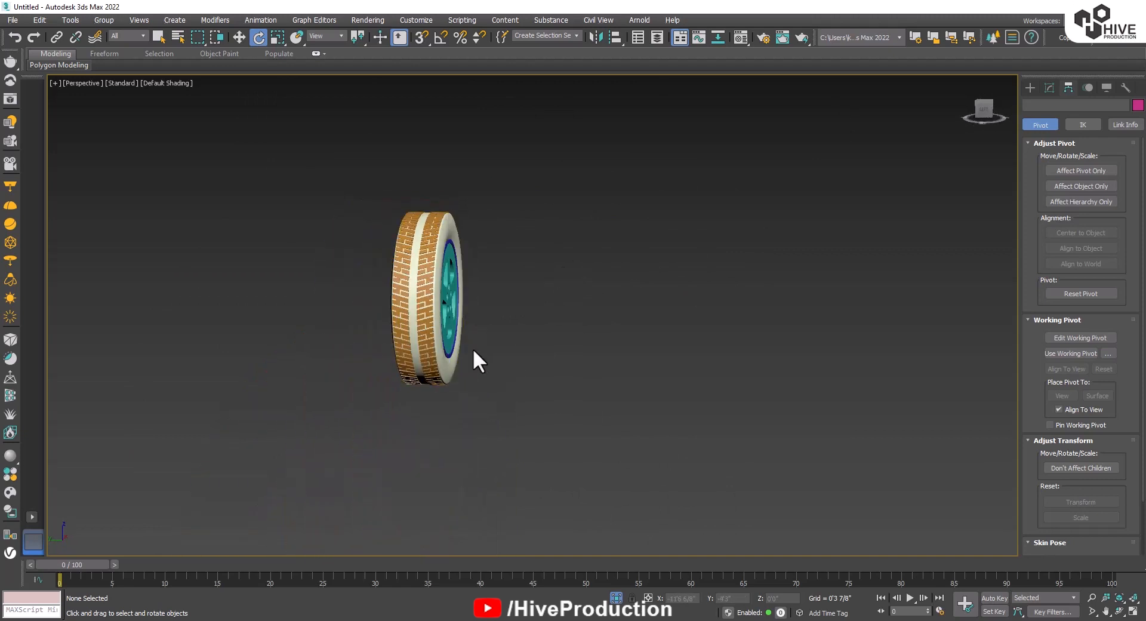
middle_click_drag(473, 358, 412, 347, "alt")
scroll(417, 338, "up", 4)
Display edged faces and select the ring of edges running across the tire's tread surface.
left_click(404, 322)
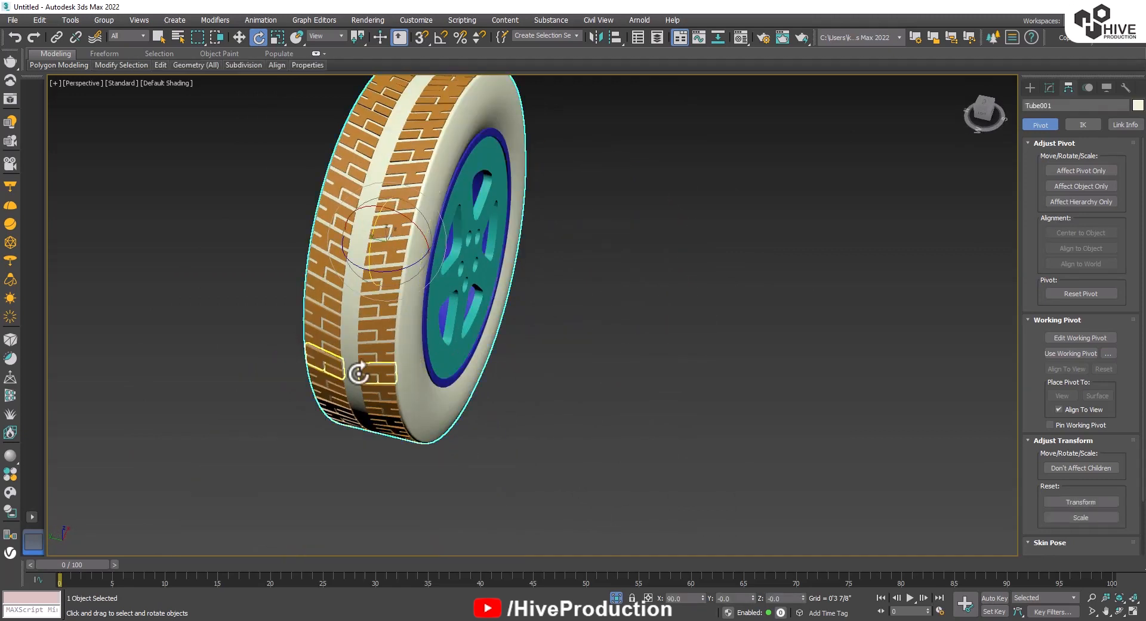
key("F4")
scroll(434, 287, "up", 4)
middle_click_drag(434, 286, 540, 289, "alt")
left_click(1048, 87)
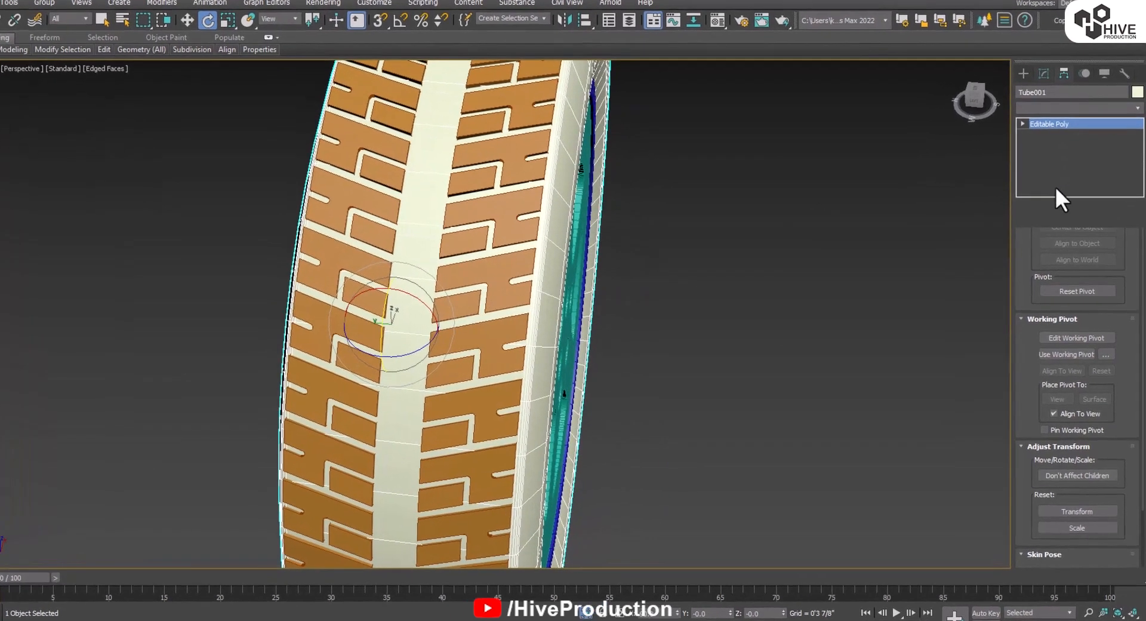
key("2")
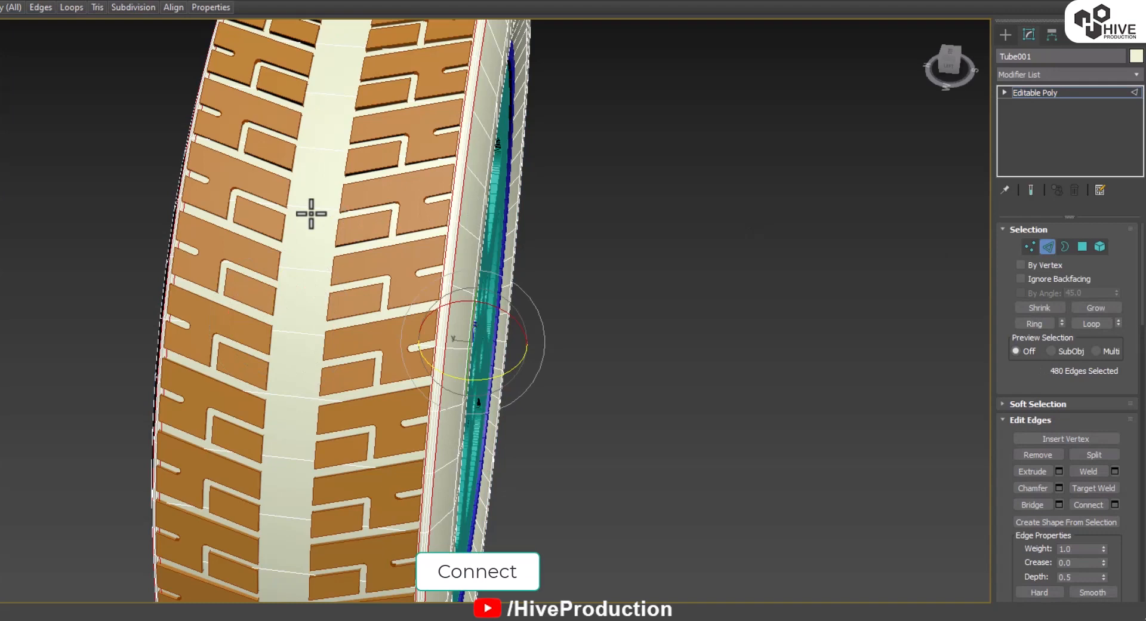
left_click(312, 211)
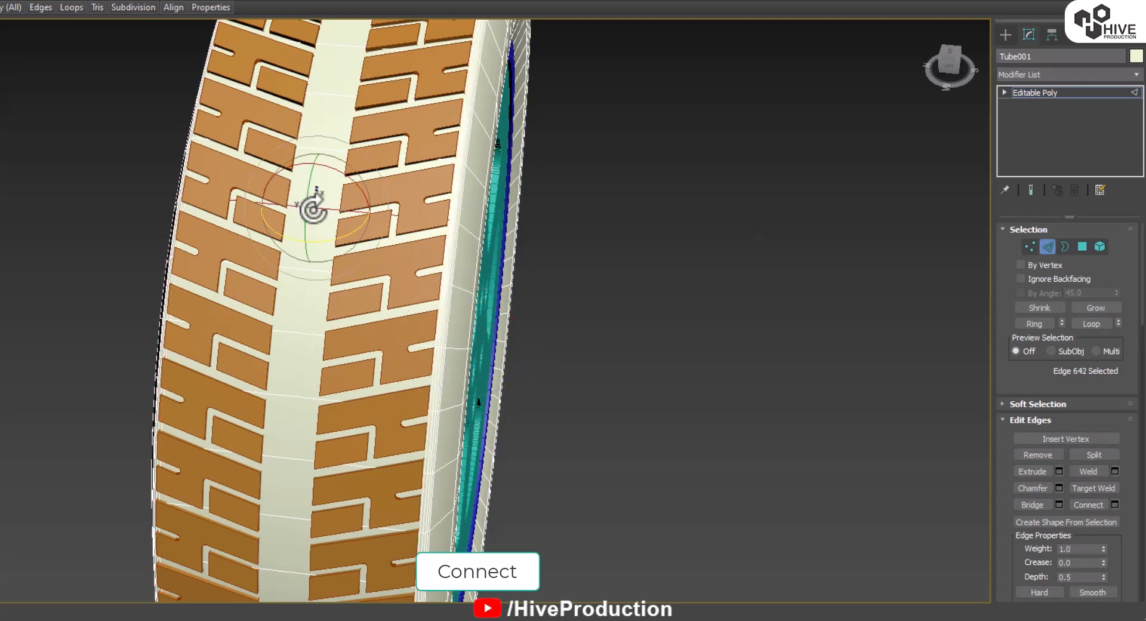
left_click(1029, 325)
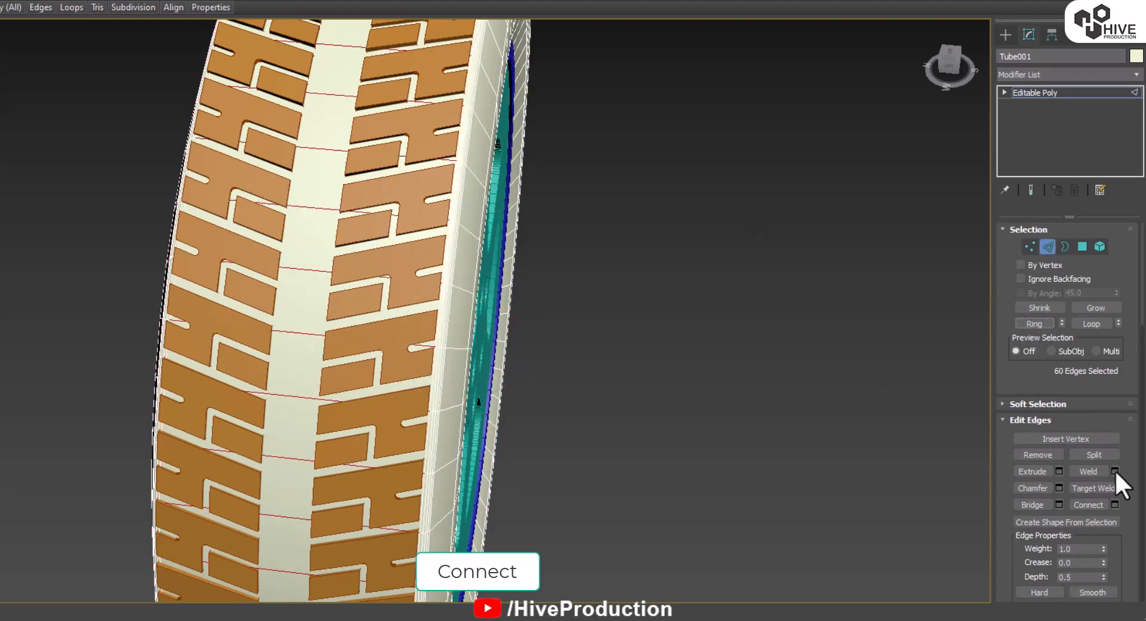
Connect the edge ring with 2 segments at a pinch of about -63 and chamfer the two new loops by about 0'0 2/8".
left_click(1114, 505)
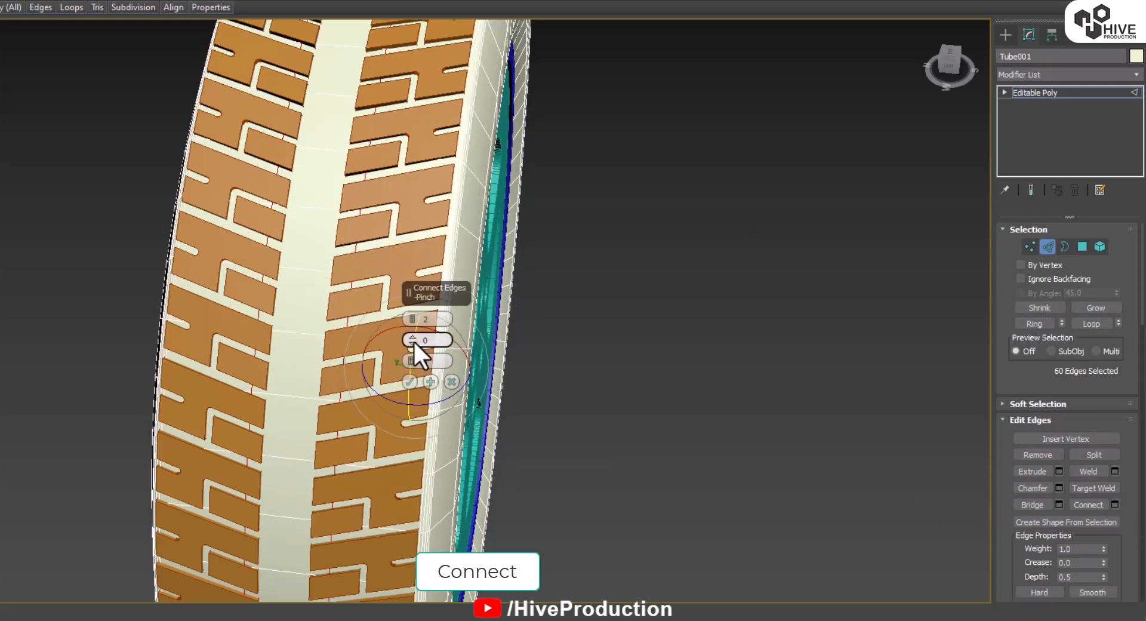
left_click_drag(412, 340, 427, 530)
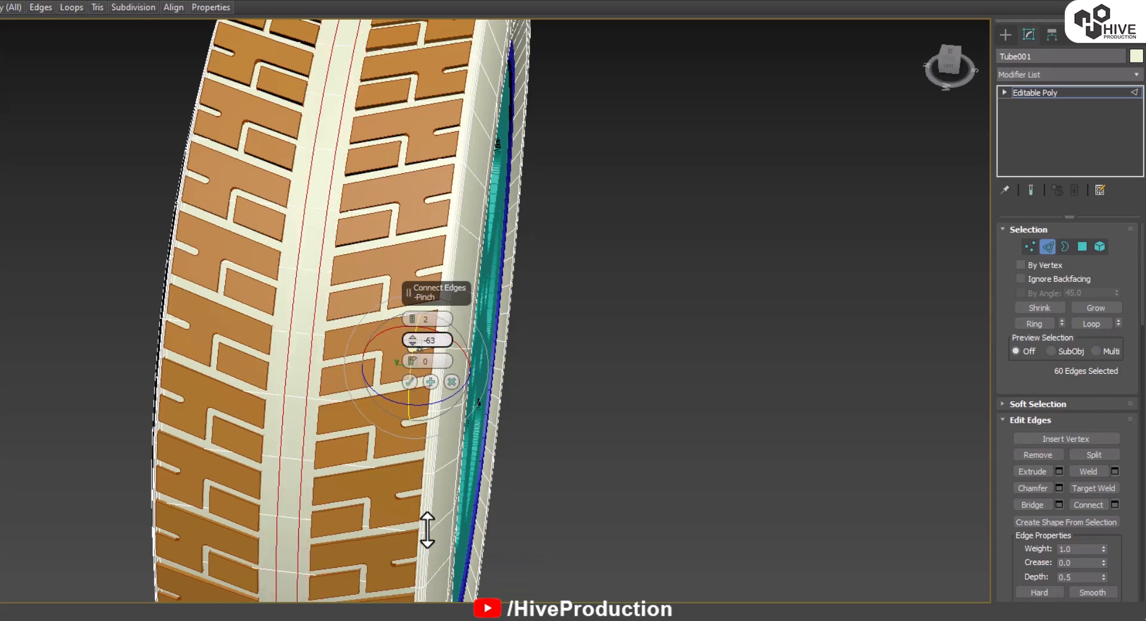
middle_click_drag(308, 395, 329, 392, "alt")
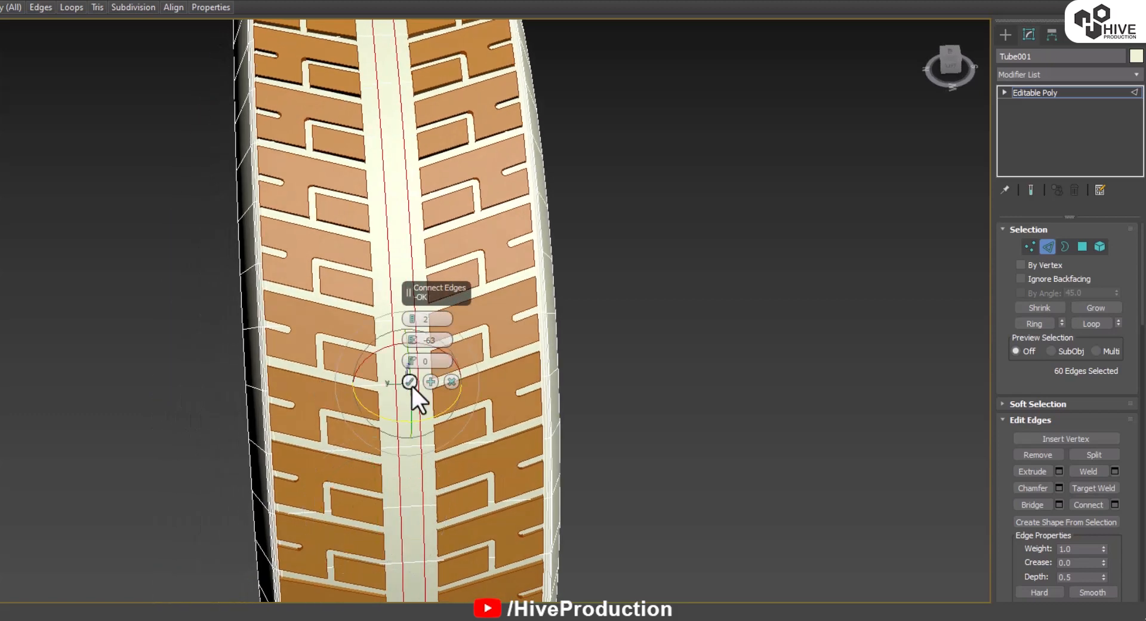
right_click(412, 343)
left_click_drag(413, 343, 417, 531)
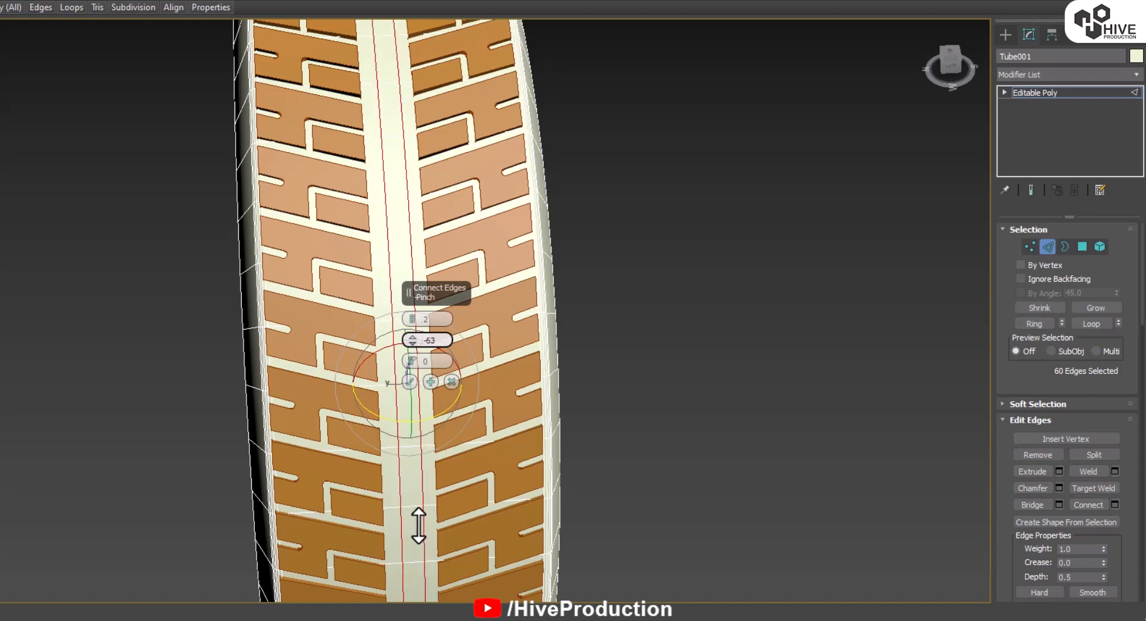
mouse_move(418, 525)
left_mouse_down()
mouse_move(422, 585)
mouse_move(434, 516)
left_mouse_up()
left_click(409, 381)
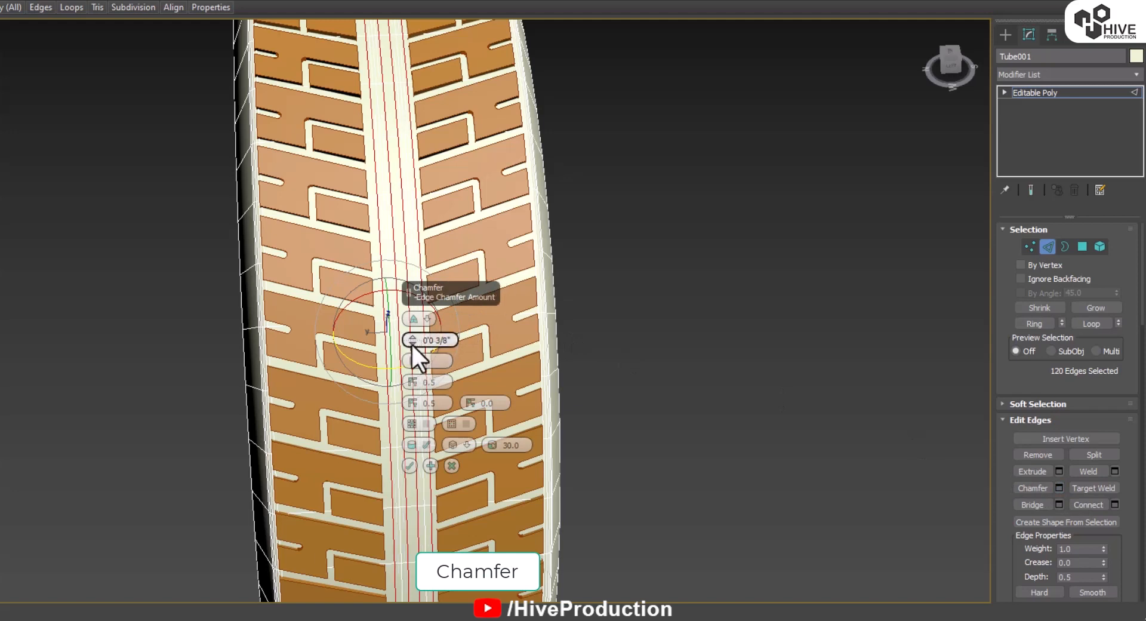
left_click_drag(411, 342, 415, 345)
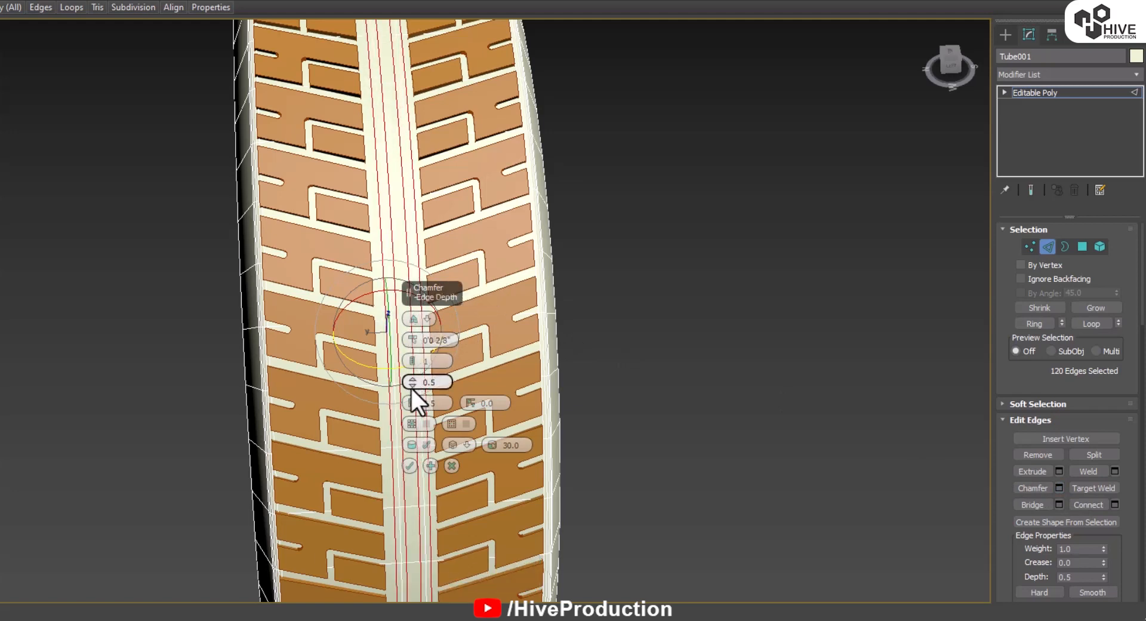
left_click(409, 465)
Select the two narrow polygon bands between the chamfered edge loops around the tire's central tread strip.
middle_click_drag(426, 343, 195, 308, "alt")
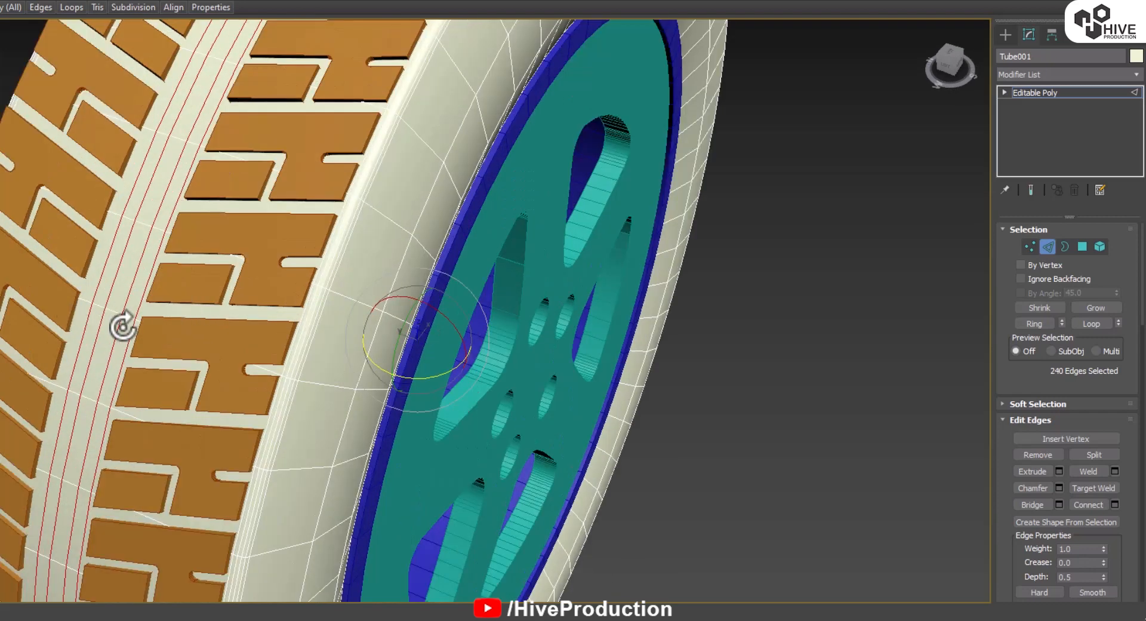
left_click(103, 309)
left_click(126, 320, "ctrl")
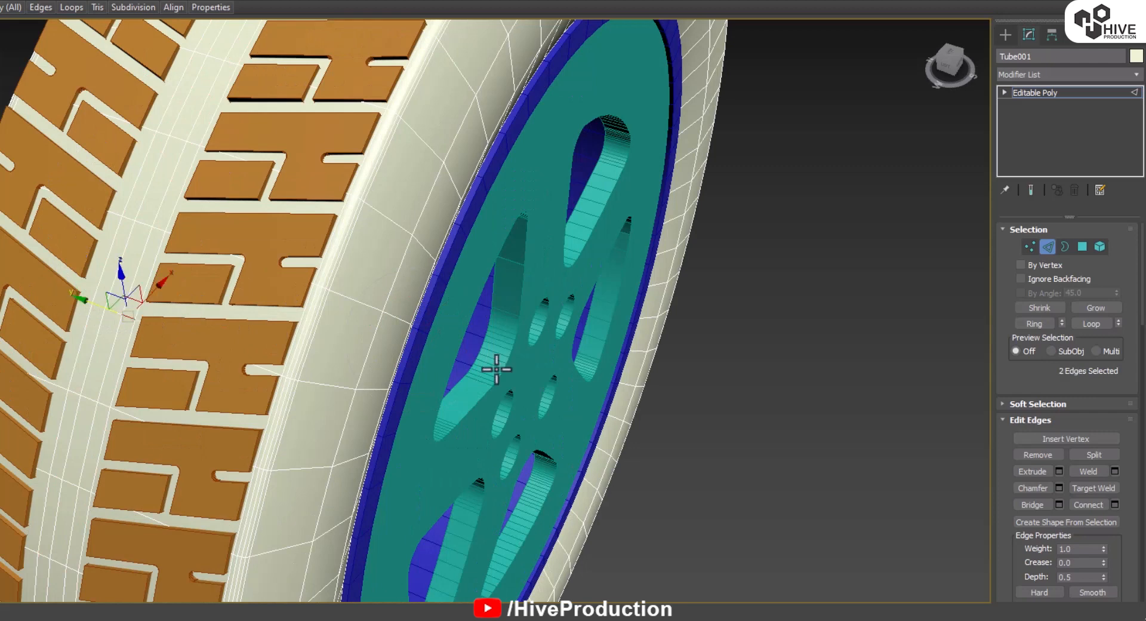
left_click(1025, 323)
left_click(1081, 246, "ctrl")
scroll(430, 292, "down", 5)
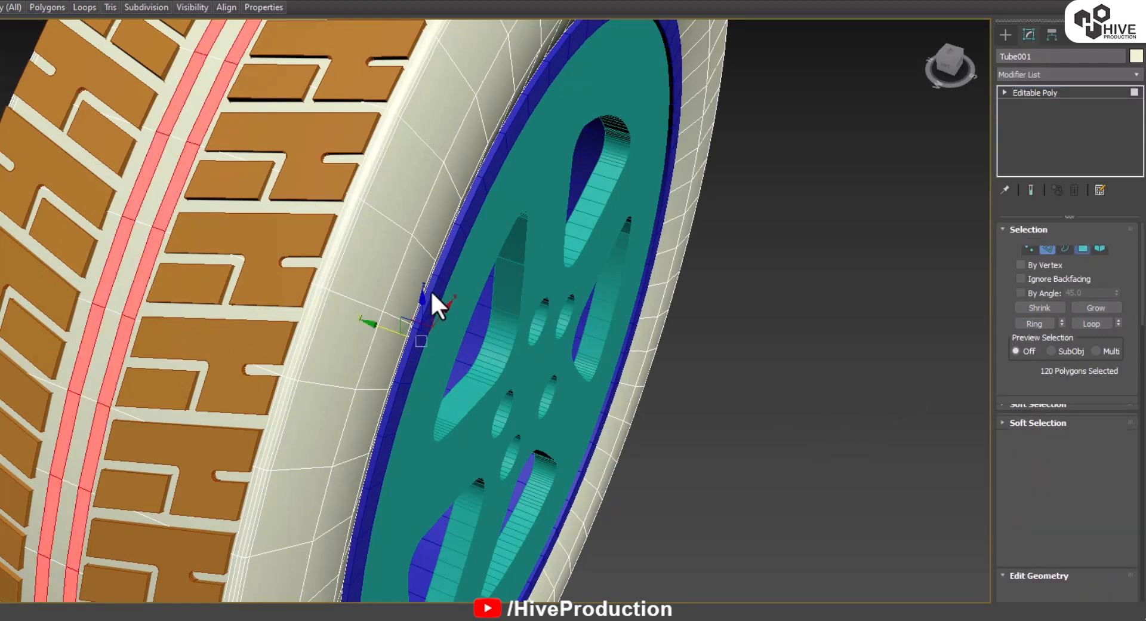
middle_click_drag(382, 305, 406, 307, "alt")
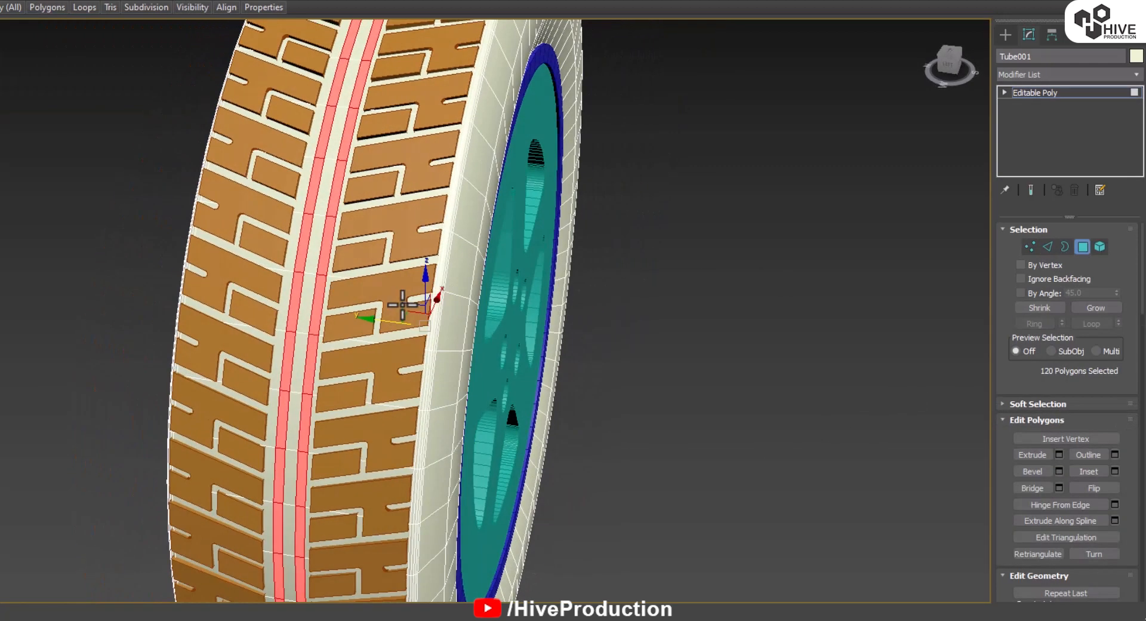
Extrude the two selected polygon bands with a height of 0'0 2/8" and a bias of 1.0.
left_click(1057, 454)
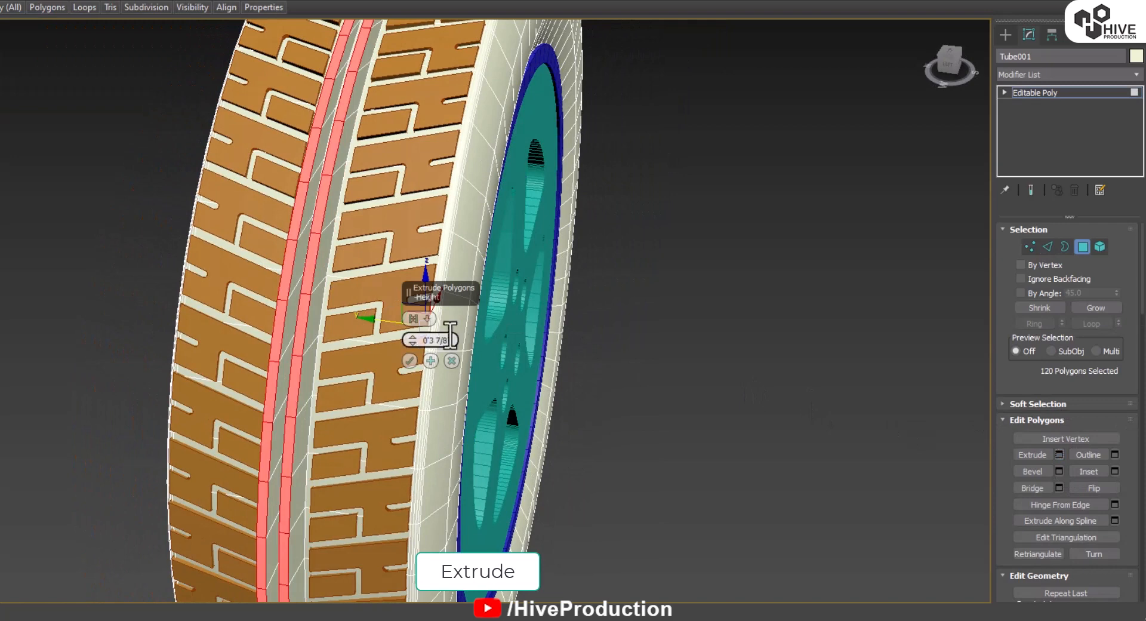
left_click(413, 317)
middle_click_drag(402, 367, 355, 347, "alt")
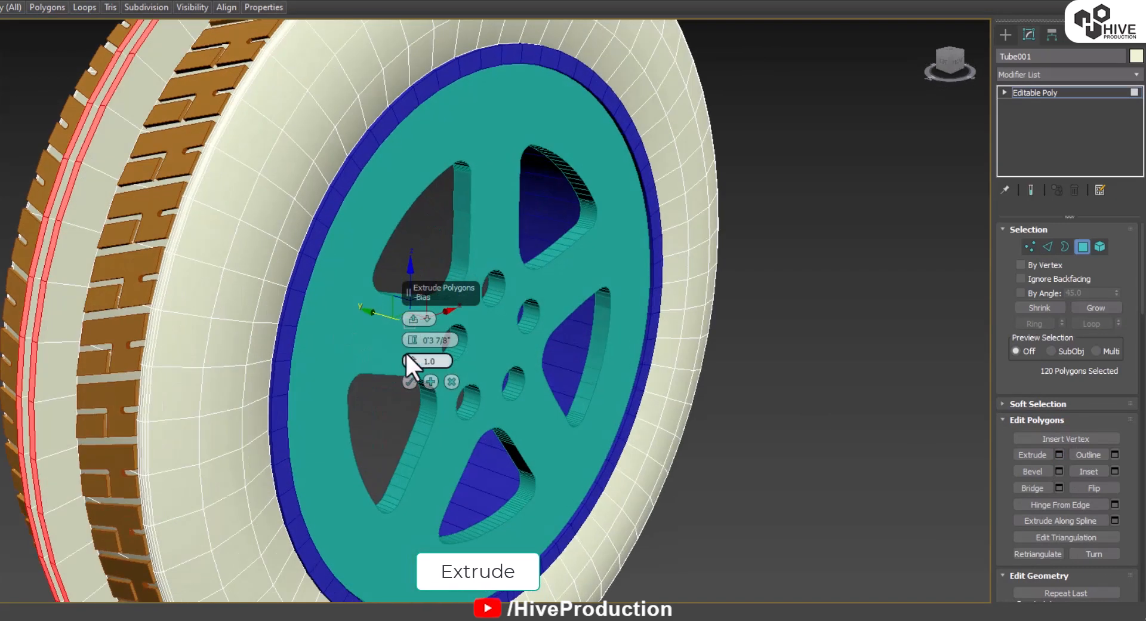
key("alt+w")
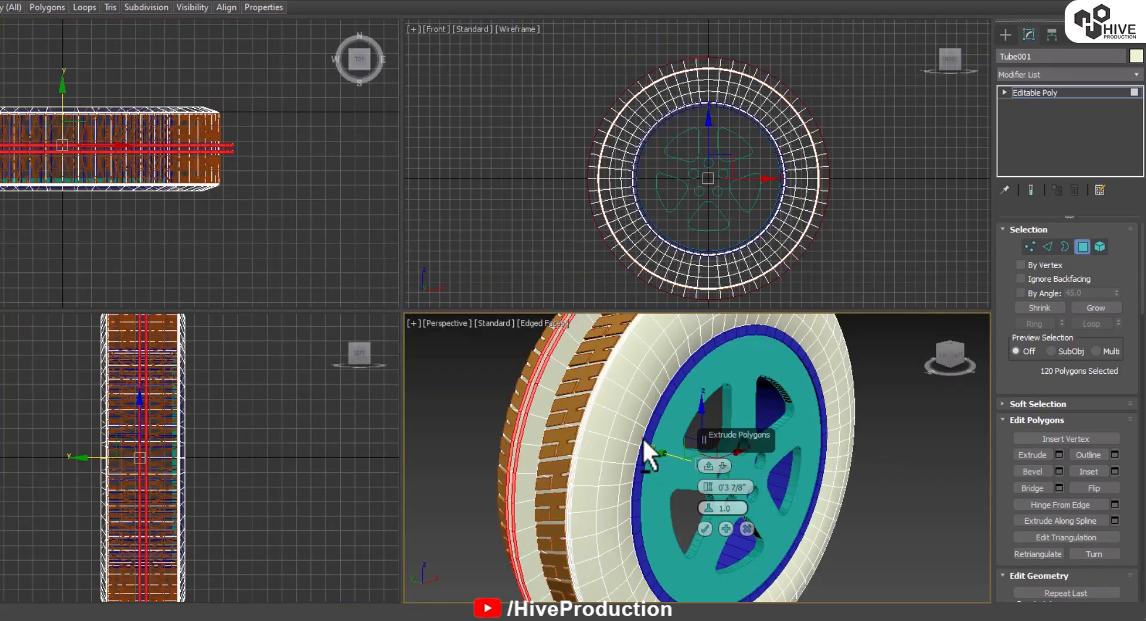
key("alt+w")
left_click_drag(409, 338, 422, 405)
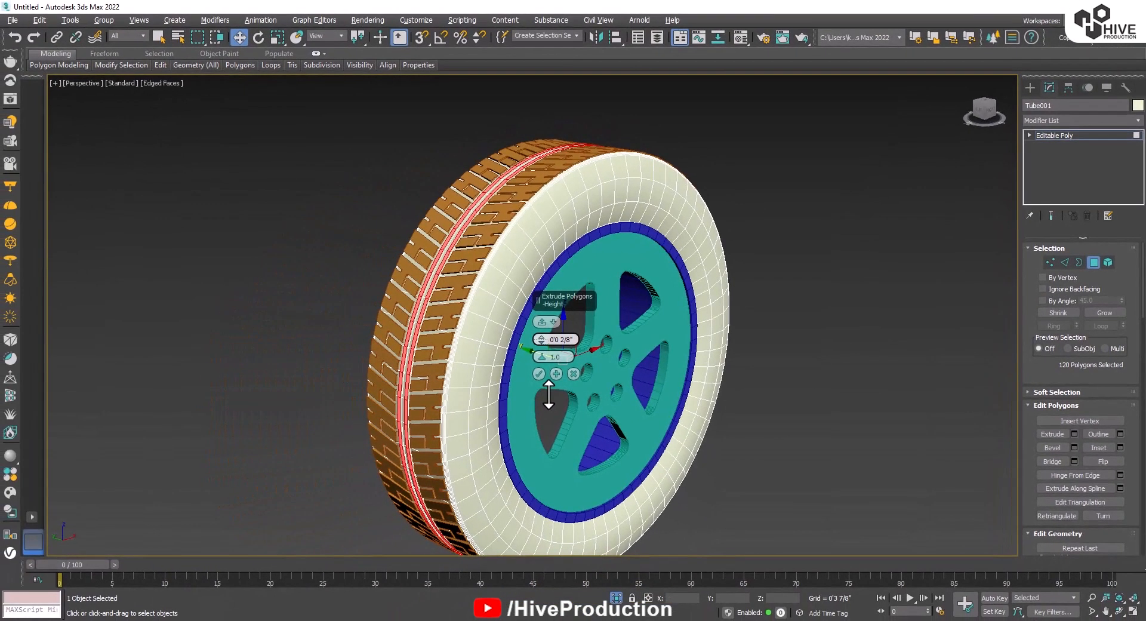
left_click(540, 373)
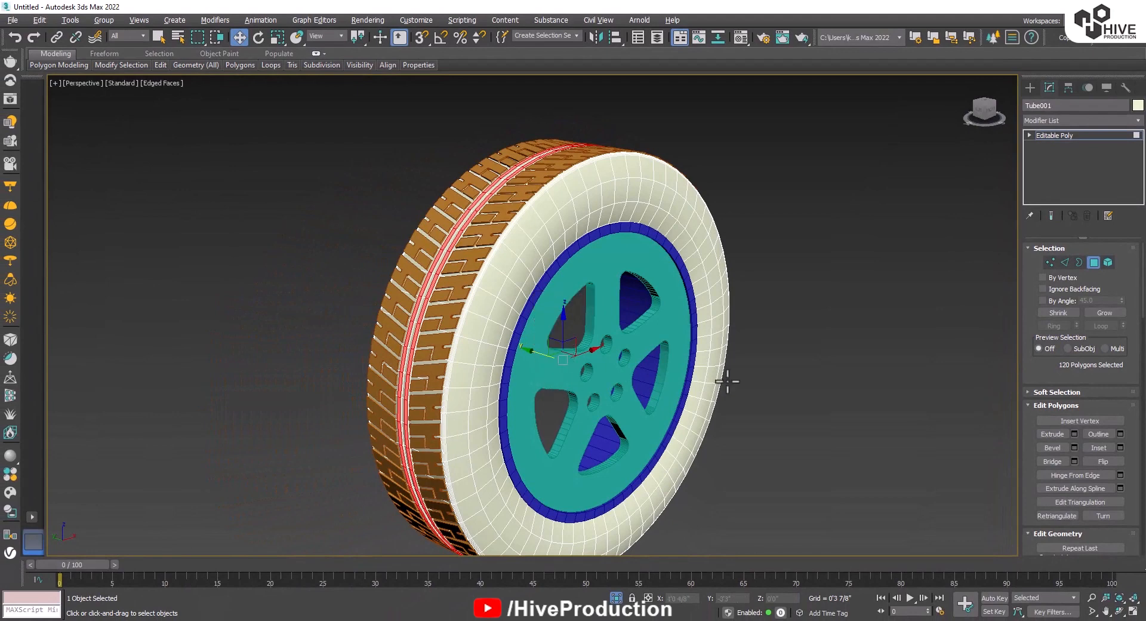
Leave polygon editing on the tire, clear the selection, and turn off edged faces.
left_click(1093, 262)
left_click(922, 371)
left_click(463, 299)
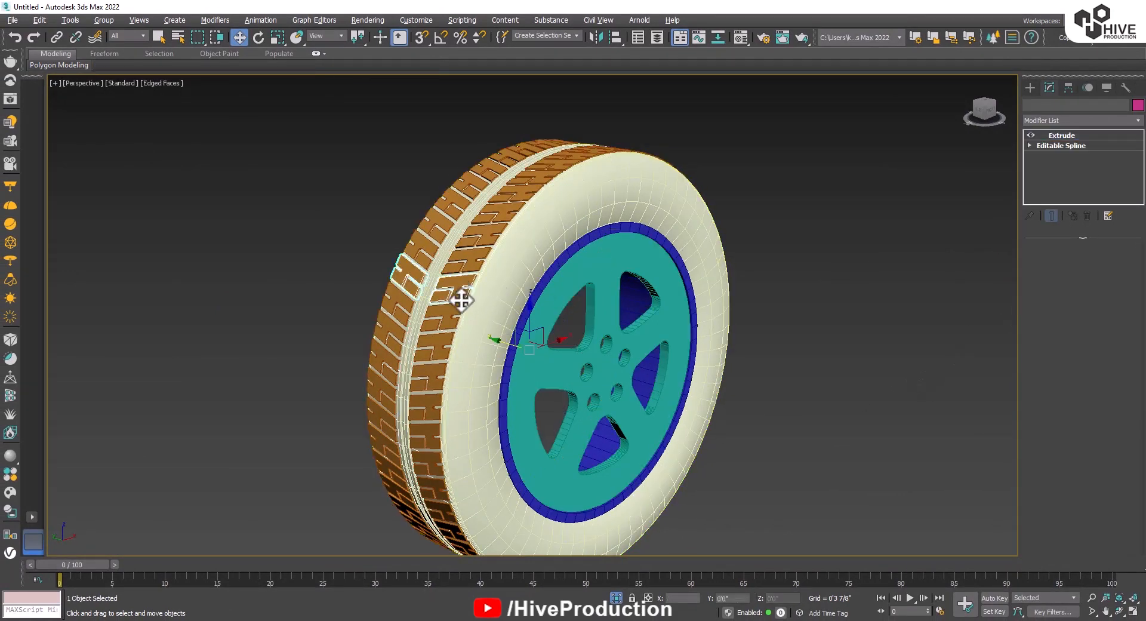
middle_click_drag(449, 317, 459, 337, "alt")
scroll(460, 338, "down", 3)
left_click(727, 434)
key("F4")
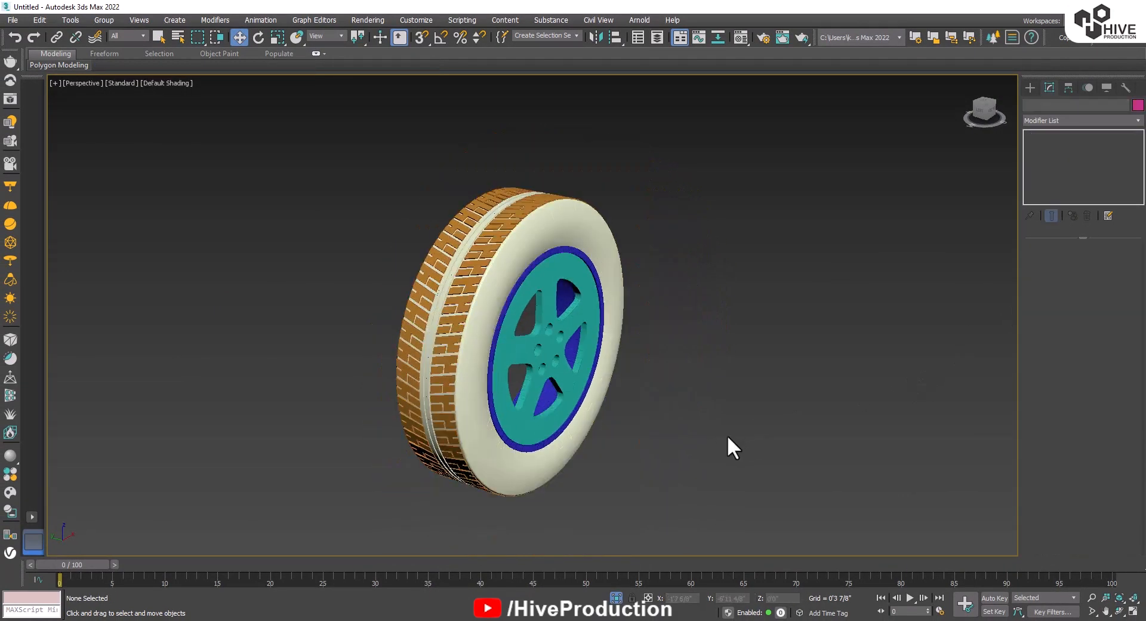
Select all the tire, tread and wheel objects together.
middle_click_drag(670, 458, 636, 439, "alt")
scroll(655, 421, "down", 3)
left_click_drag(435, 265, 835, 526)
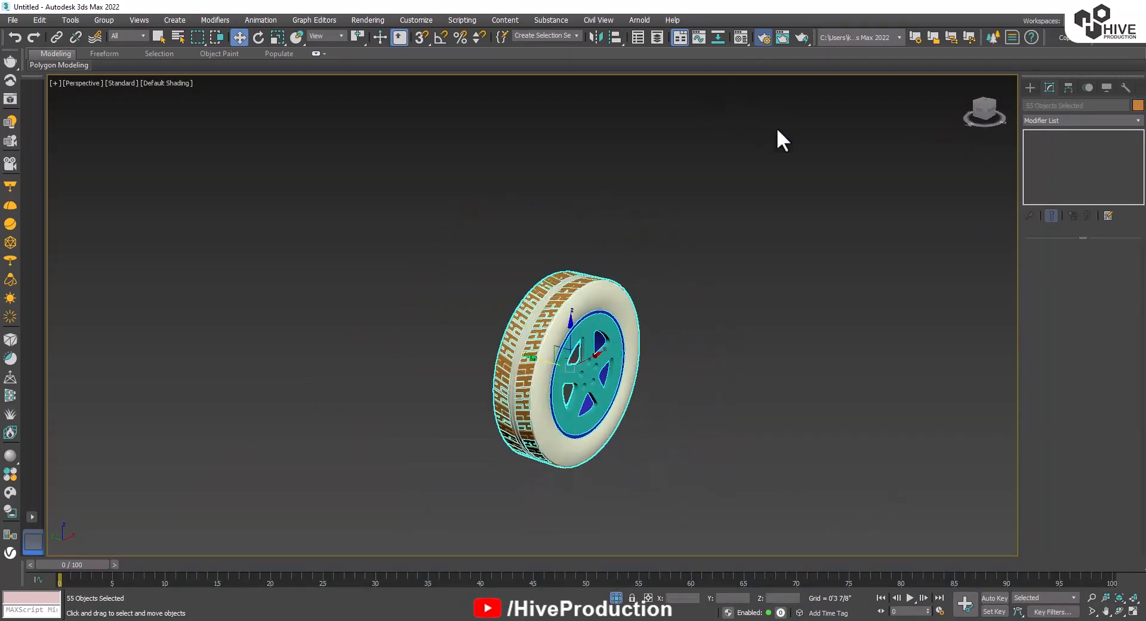
Set the production renderer to V-Ray 6 Hotfix 3 and check it in the render setup.
key("F10")
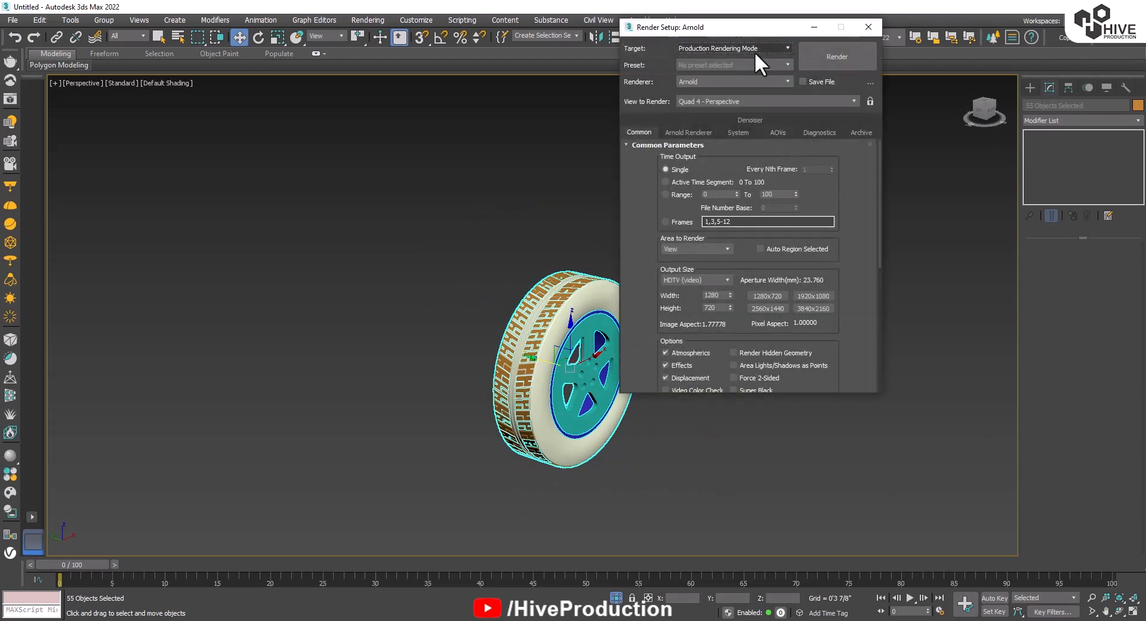
left_click(754, 81)
left_click(718, 135)
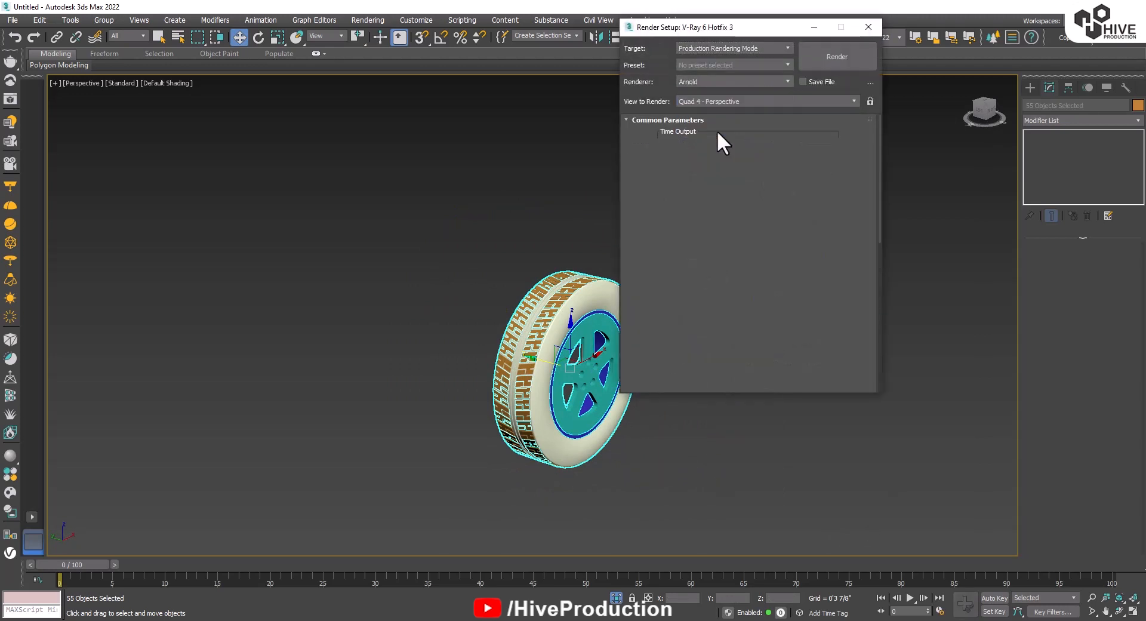
left_click(873, 28)
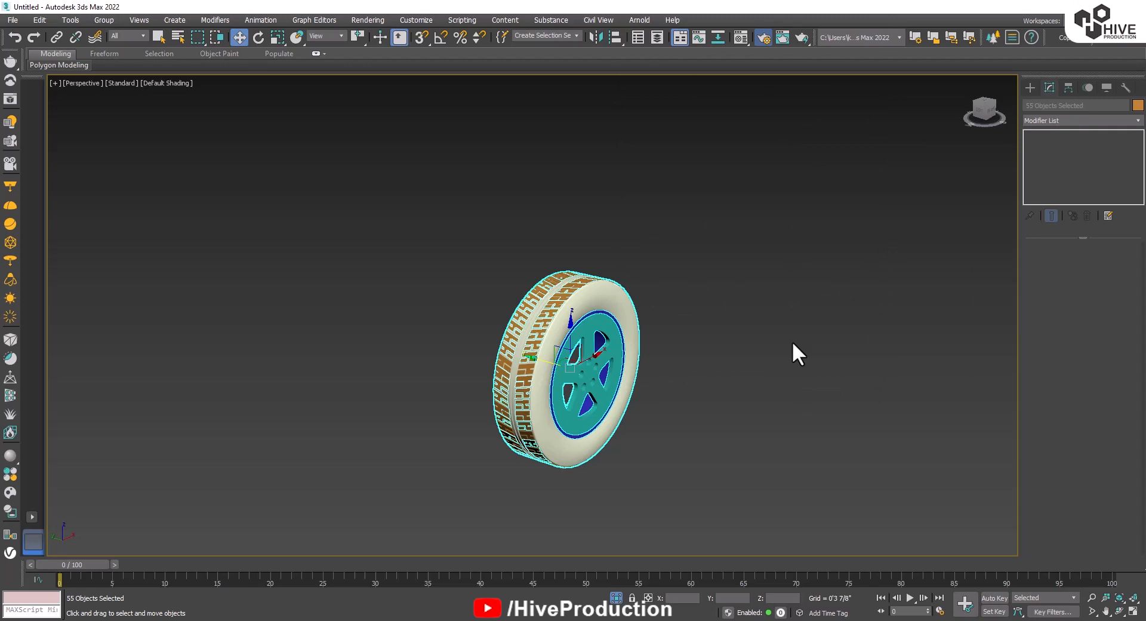
key("F10")
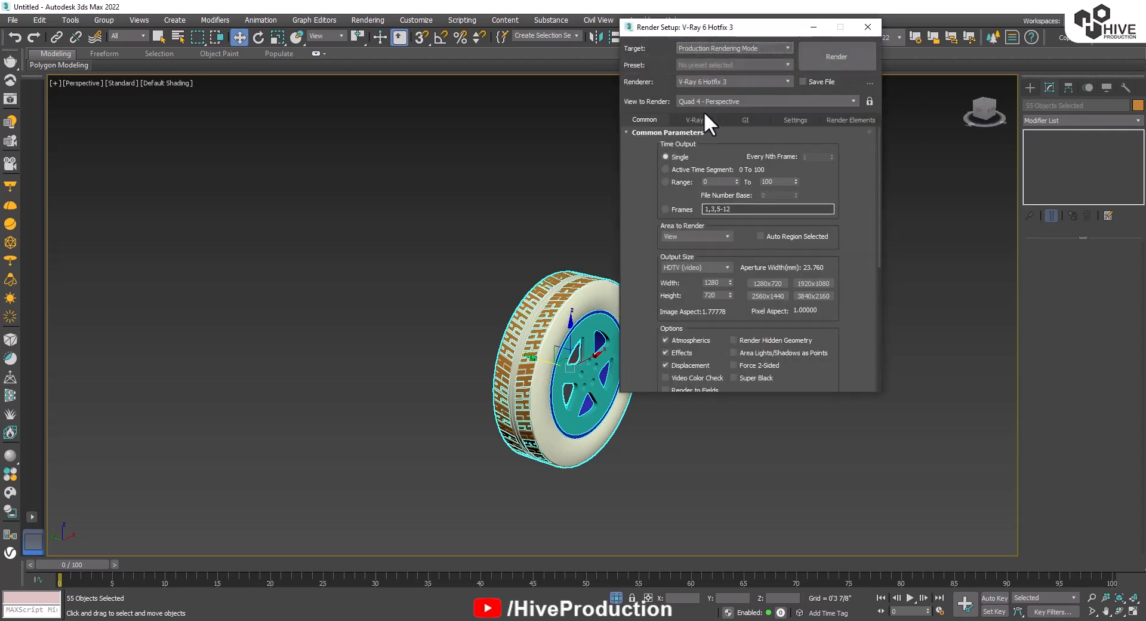
left_click(866, 28)
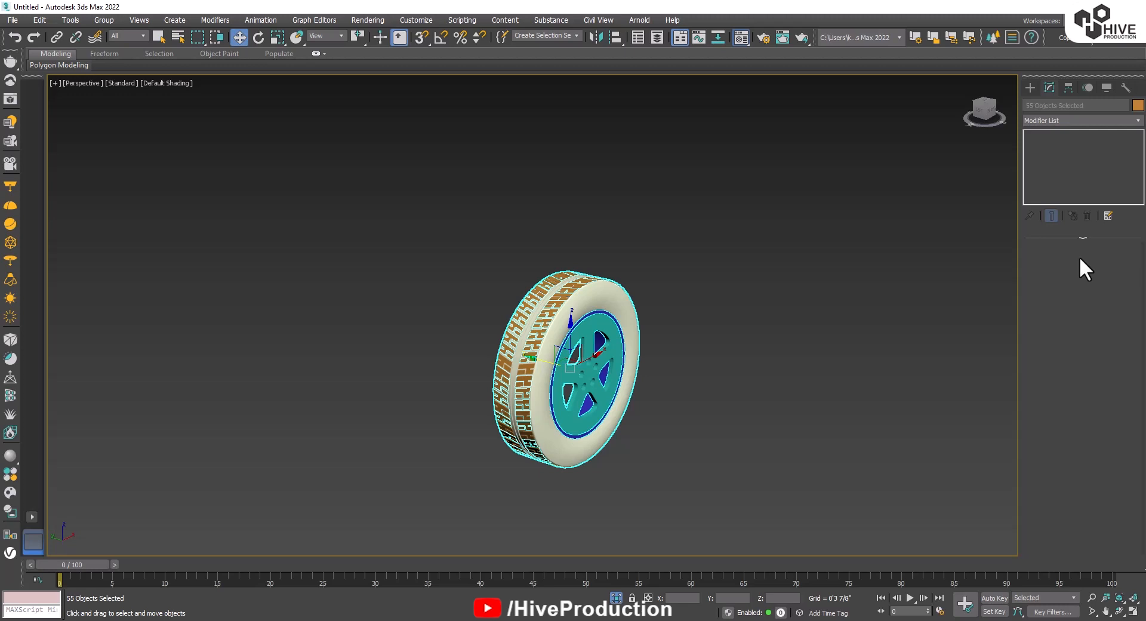
Create a VRayMtl in the first material slot and assign it to all the selected tire and wheel objects.
key("m")
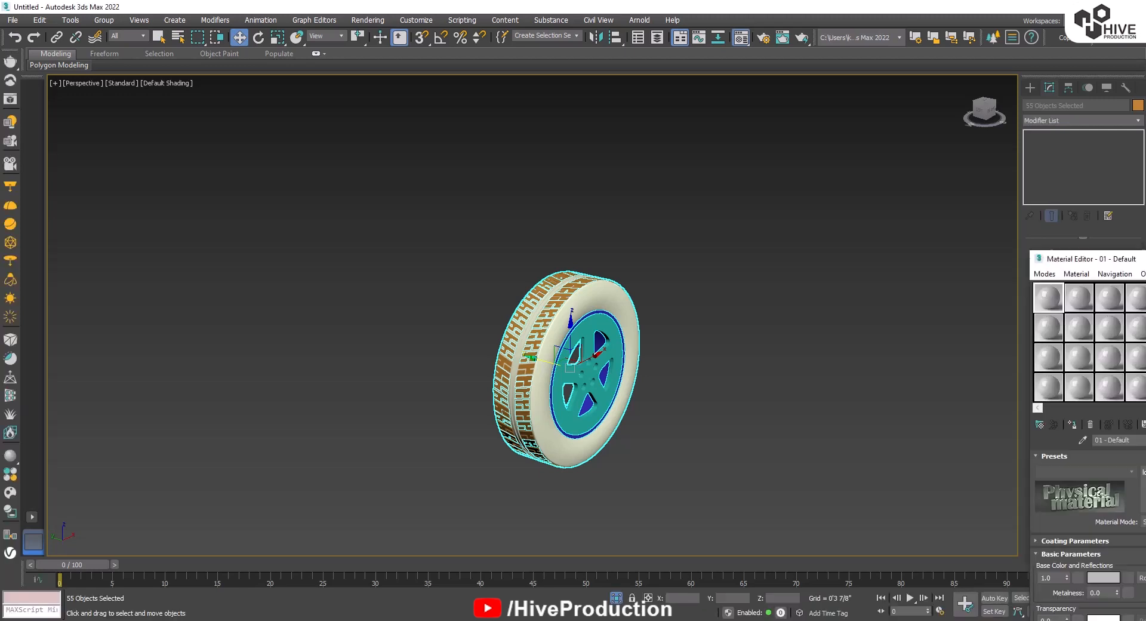
left_click_drag(1074, 258, 892, 108)
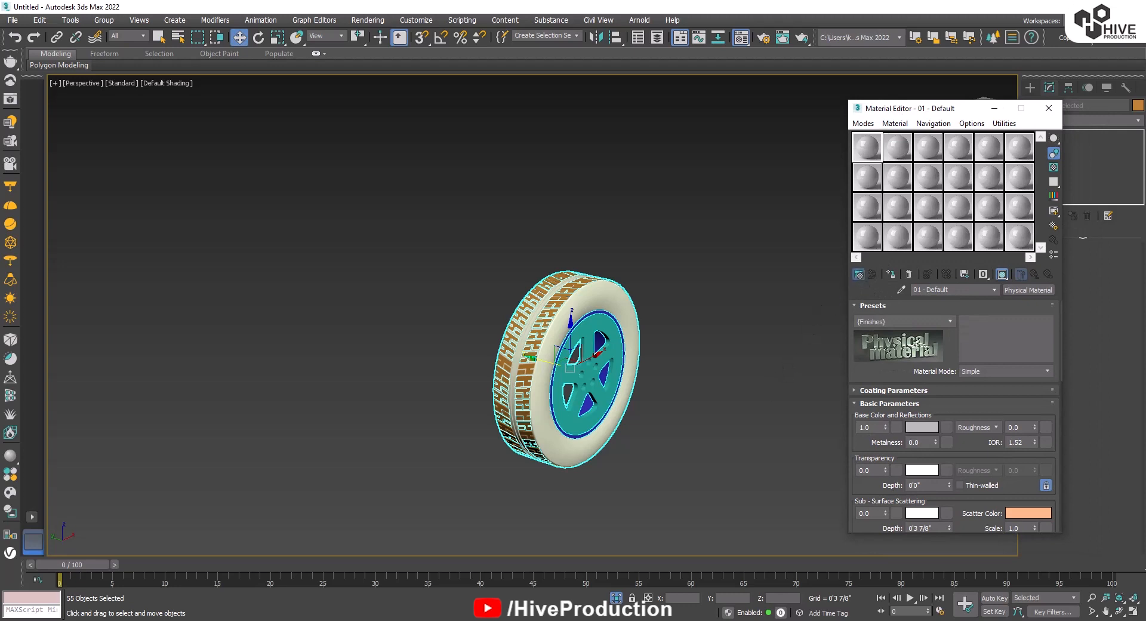
left_click(858, 274)
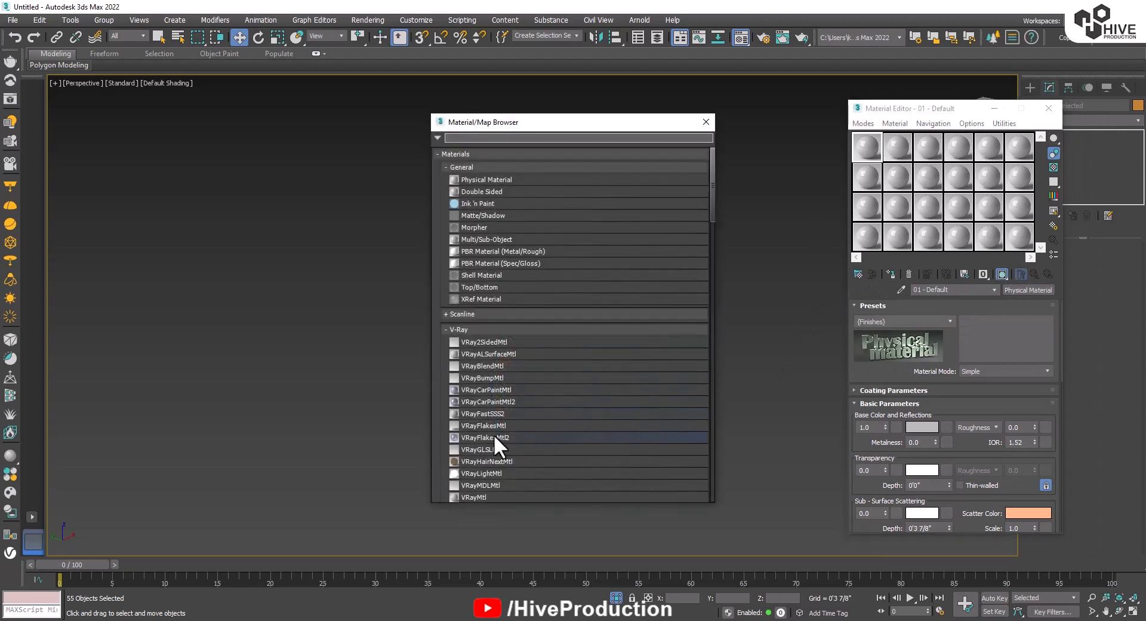
scroll(493, 434, "down", 2)
double_click(473, 425)
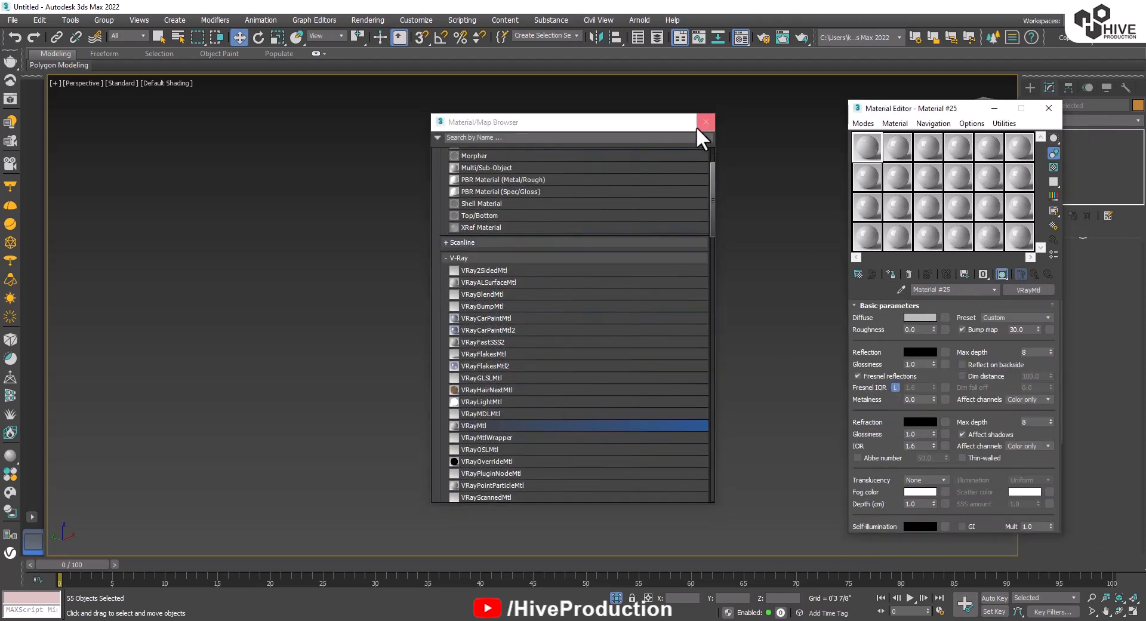
left_click_drag(661, 121, 353, 81)
left_click(890, 274)
Set the tire material's diffuse to RGB 12, its reflection to RGB 42, and its reflection glossiness to 0.6.
left_click(912, 315)
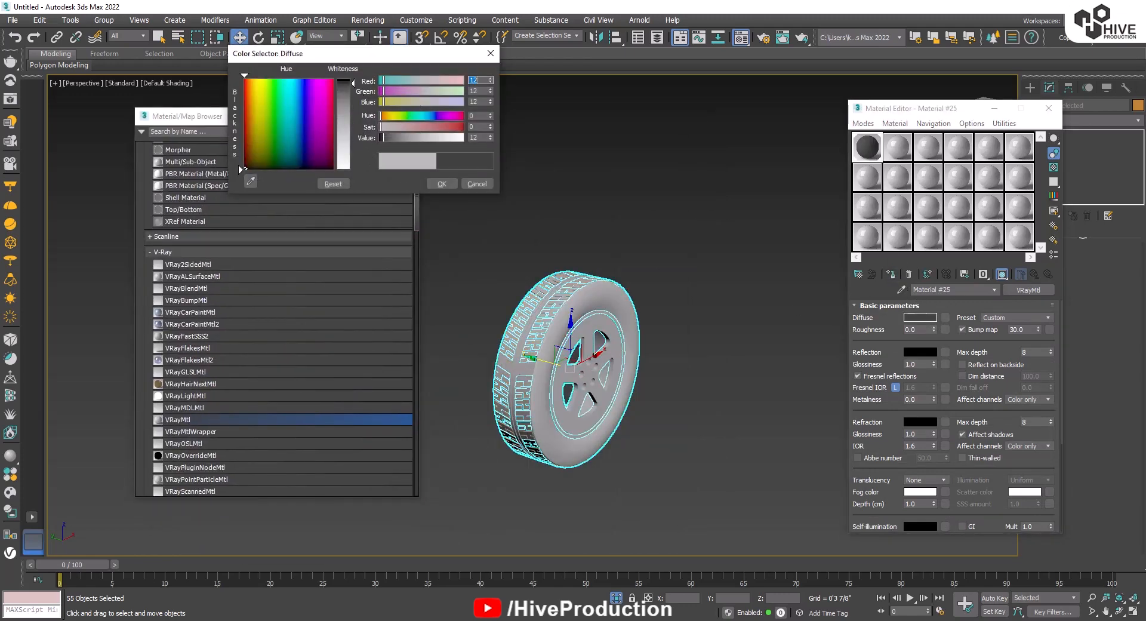
left_click(441, 183)
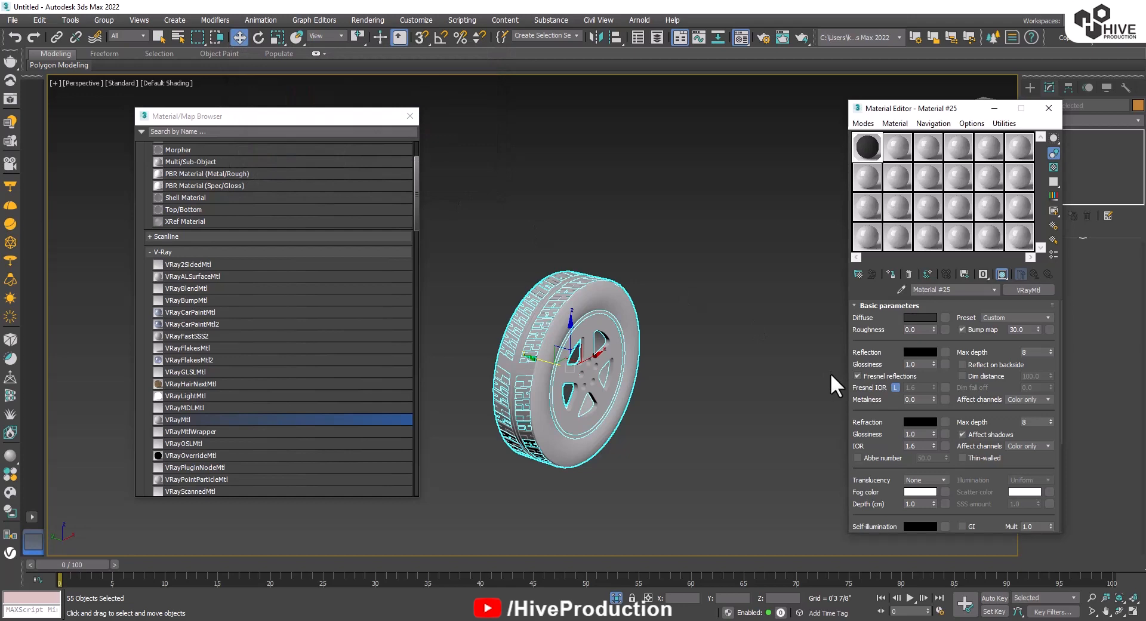
left_click(912, 351)
left_click(350, 93)
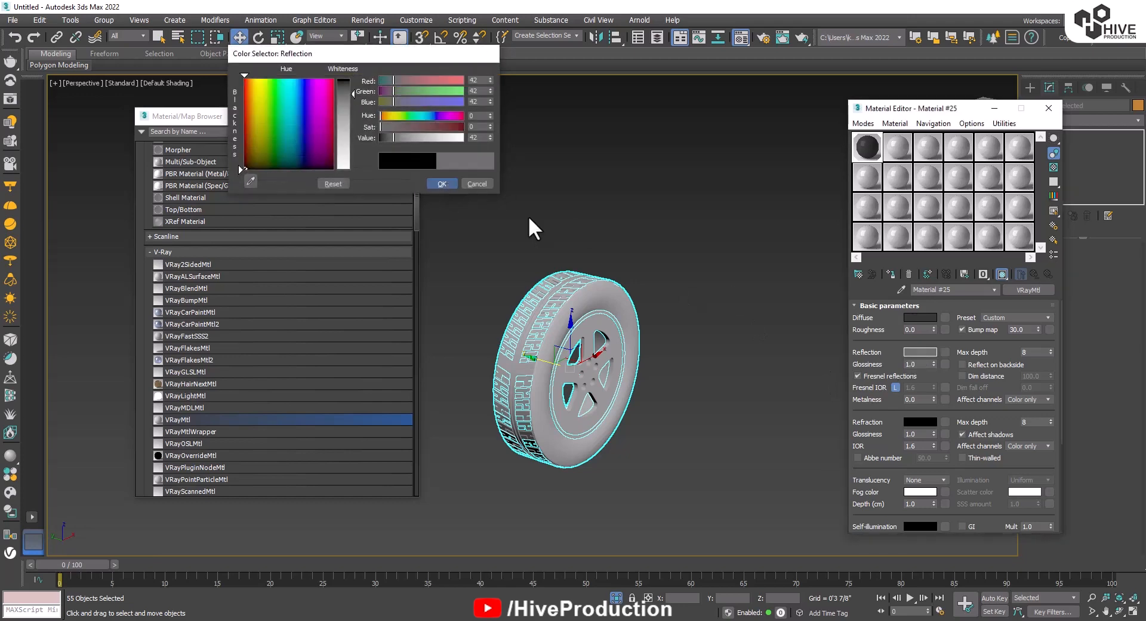
left_click(442, 184)
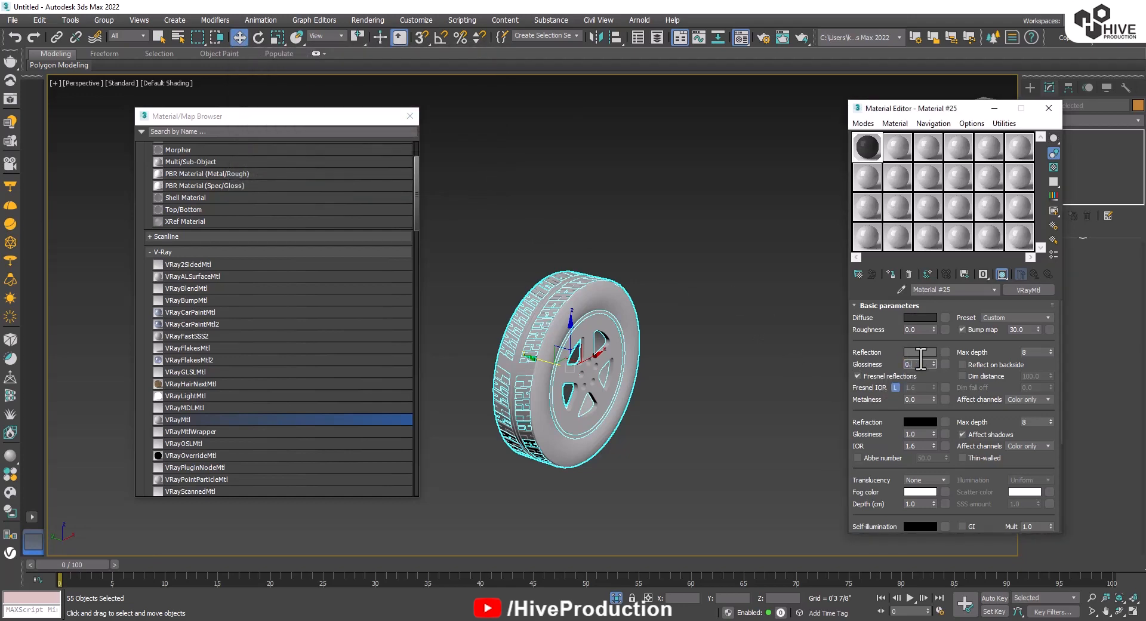
left_click(752, 297)
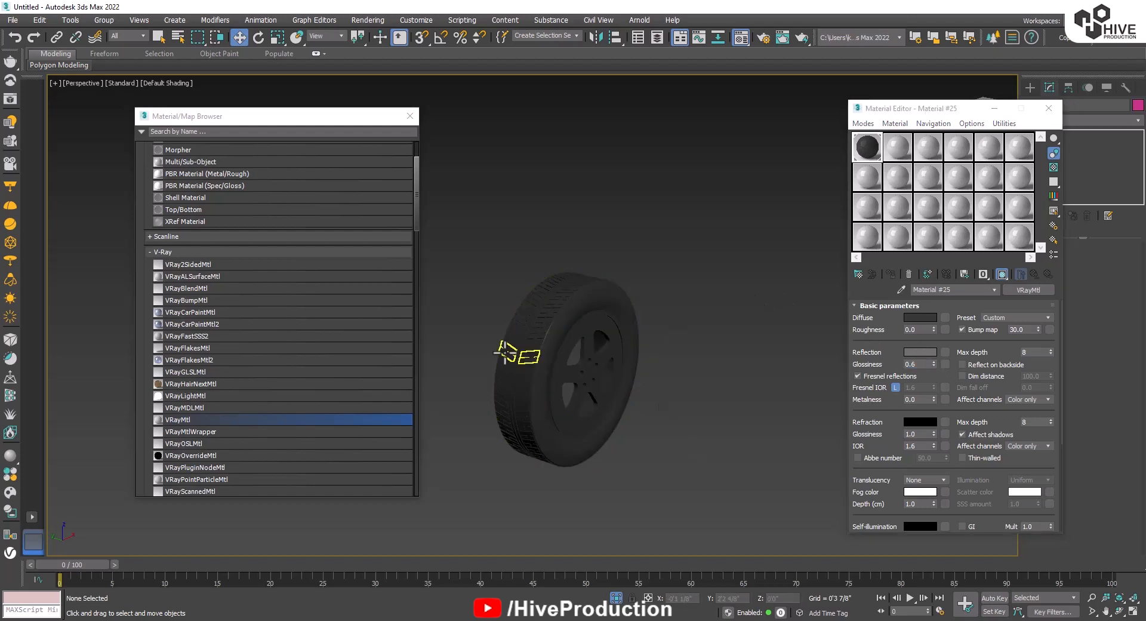
Create a VRayMtl in the second material slot and assign it to the spoked wheel disc and outer rim.
scroll(525, 280, "up", 5)
middle_click_drag(658, 368, 630, 289, "alt")
left_click(743, 388)
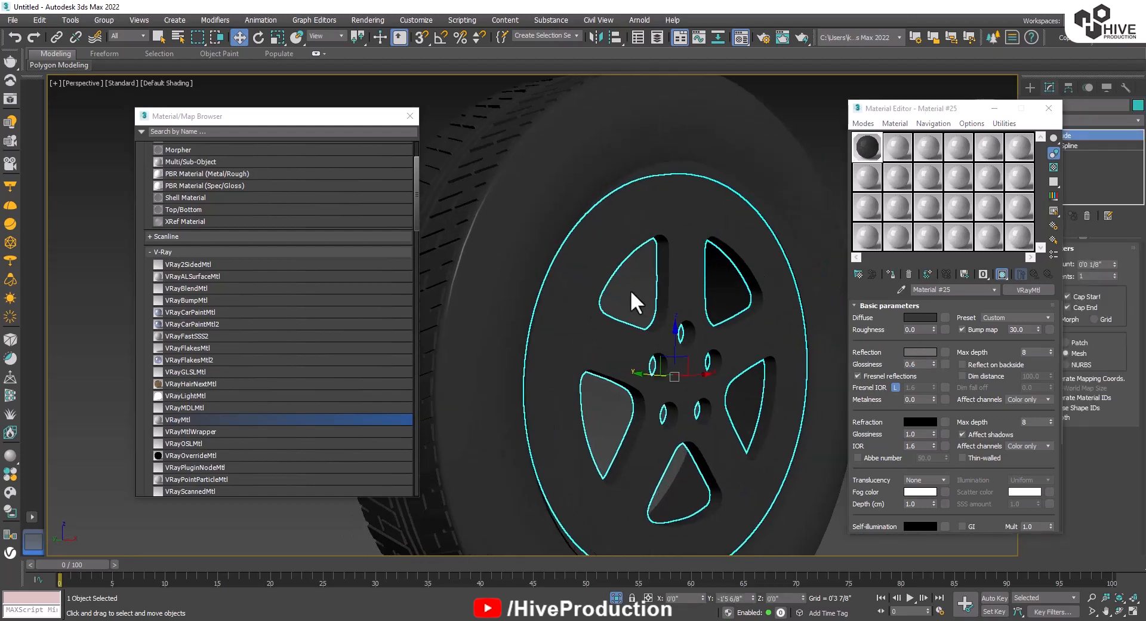
left_click(714, 185, "ctrl")
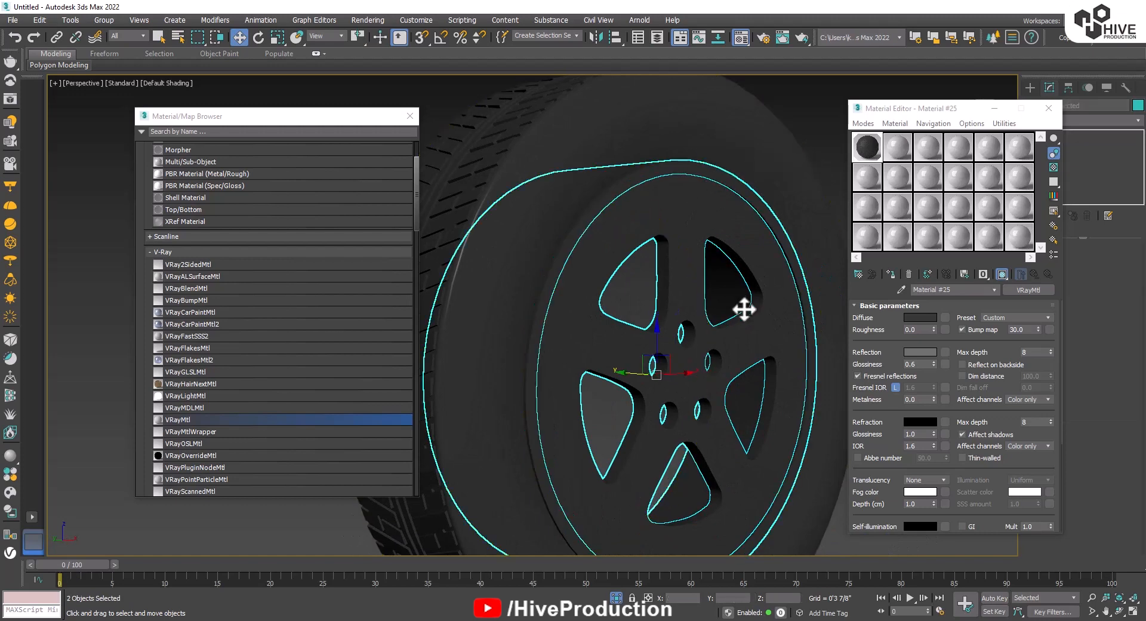
left_click(903, 143)
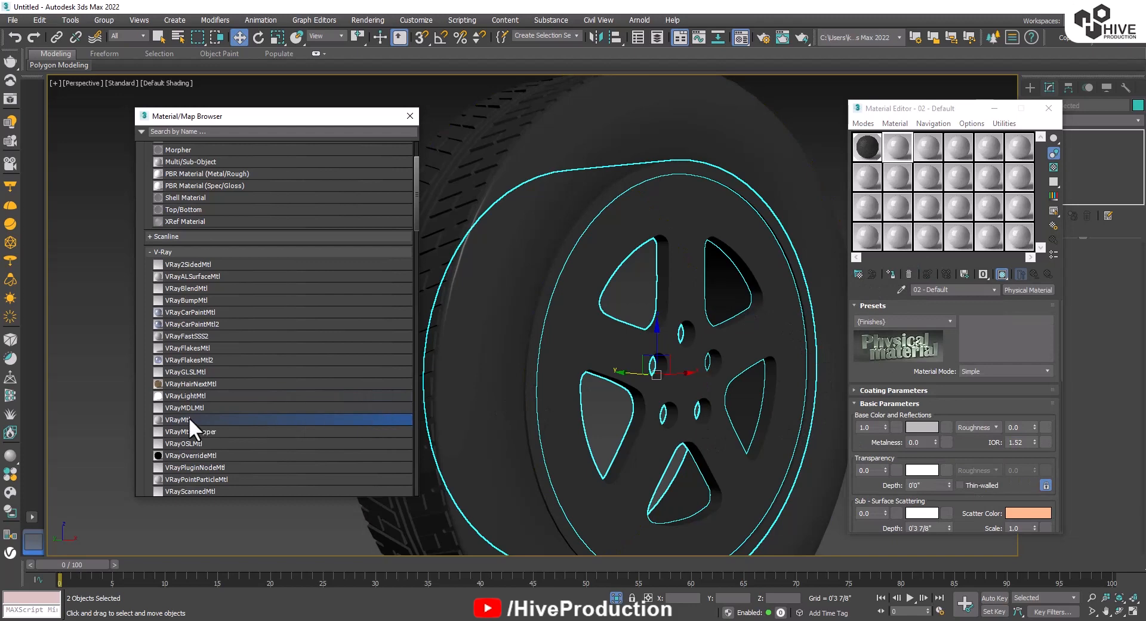
left_click_drag(189, 419, 1012, 364)
left_click(894, 274)
Darken the wheel material's diffuse color to a dark gray.
left_click(944, 315)
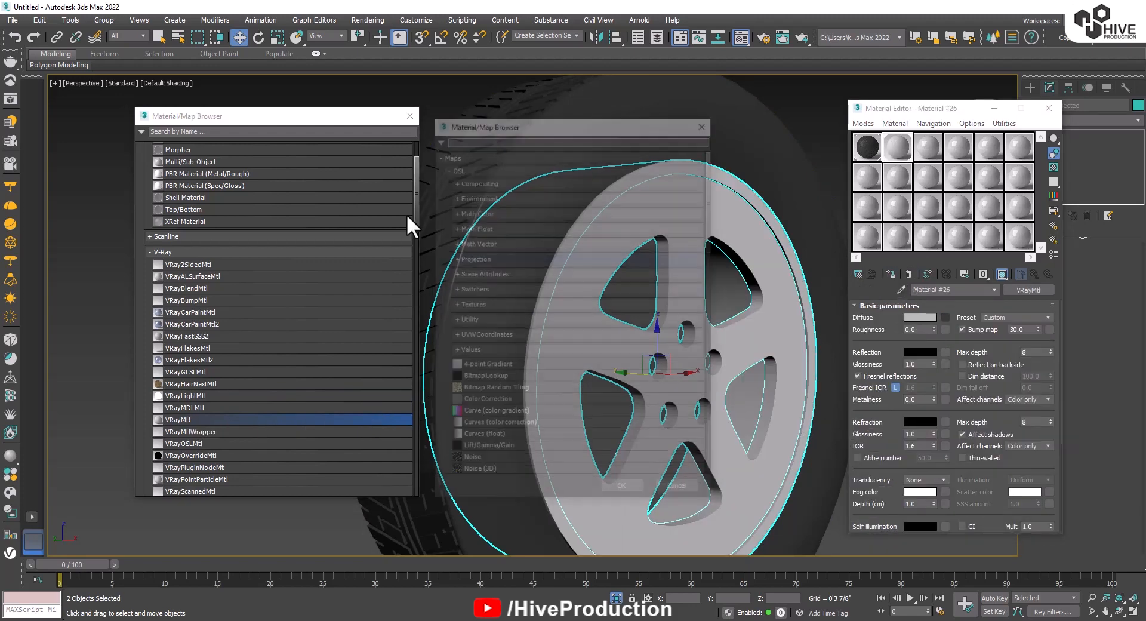
left_click(680, 491)
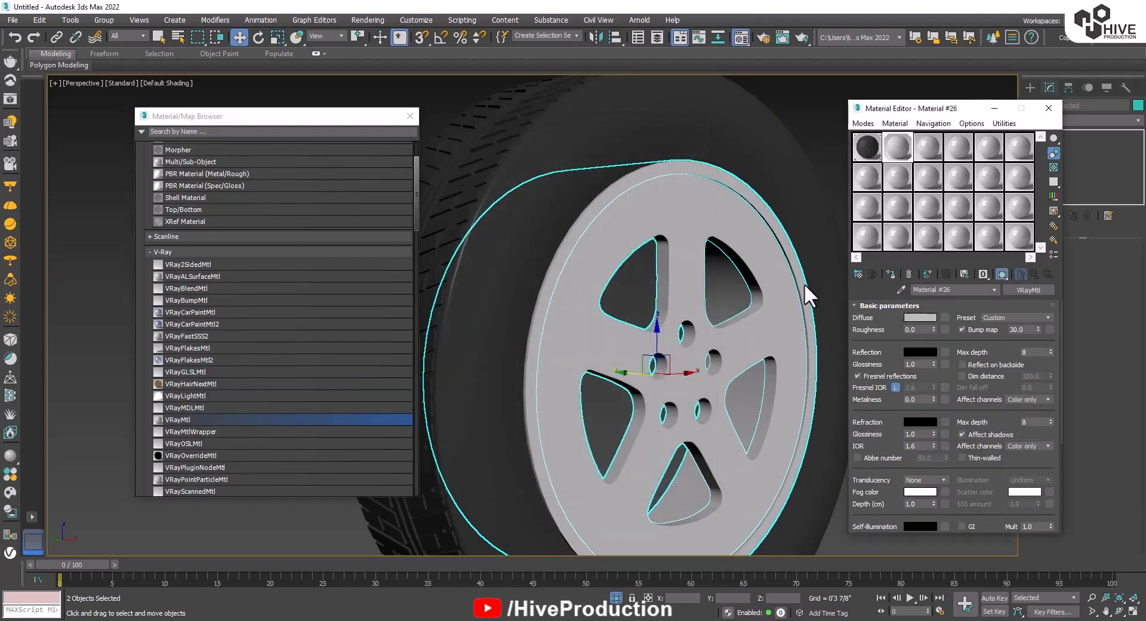
left_click(920, 317)
left_click_drag(321, 96, 391, 84)
left_click(431, 178)
Set the wheel material's reflection to RGB 112, turn off Fresnel reflections, and set its reflection glossiness to 0.9.
left_click(922, 351)
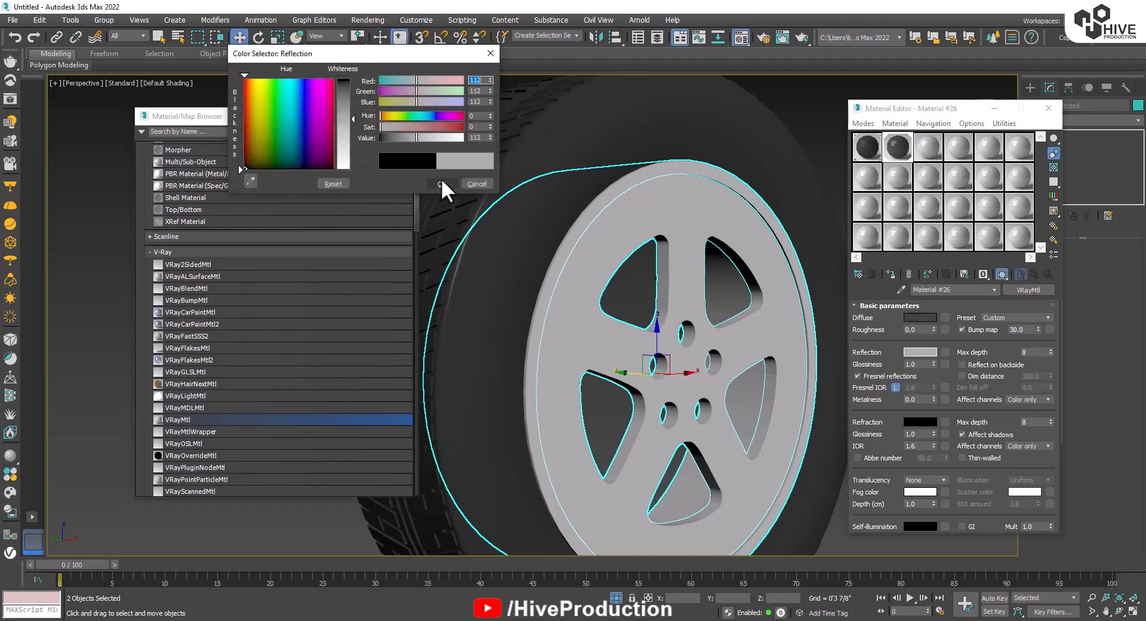
left_click(442, 177)
left_click(859, 374)
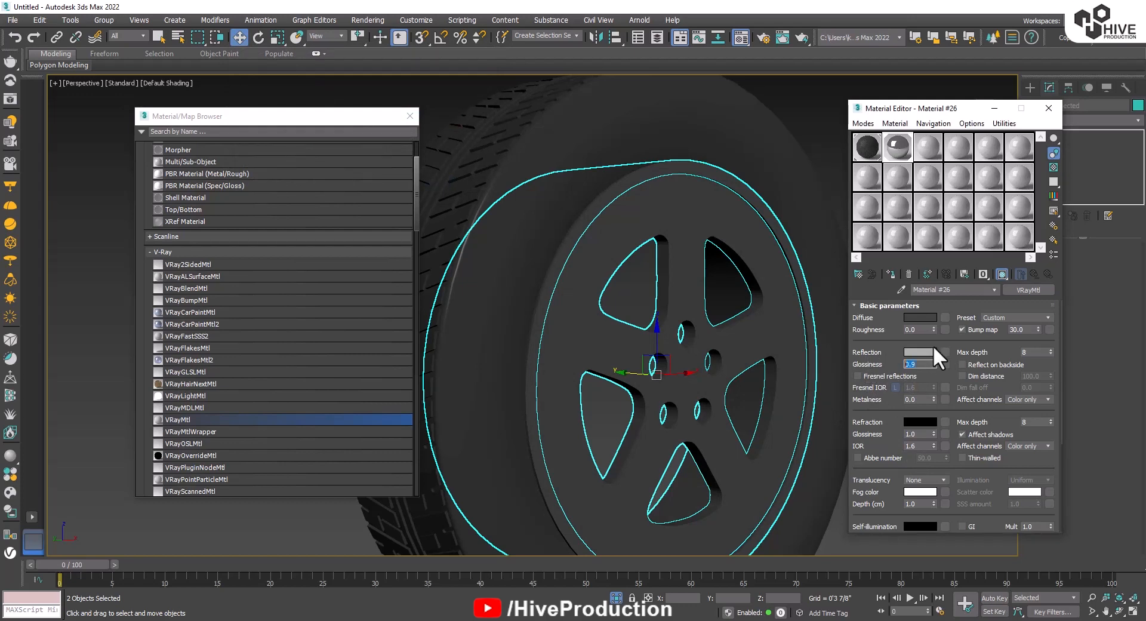
left_click(1049, 108)
left_click(903, 226)
scroll(691, 362, "down", 3)
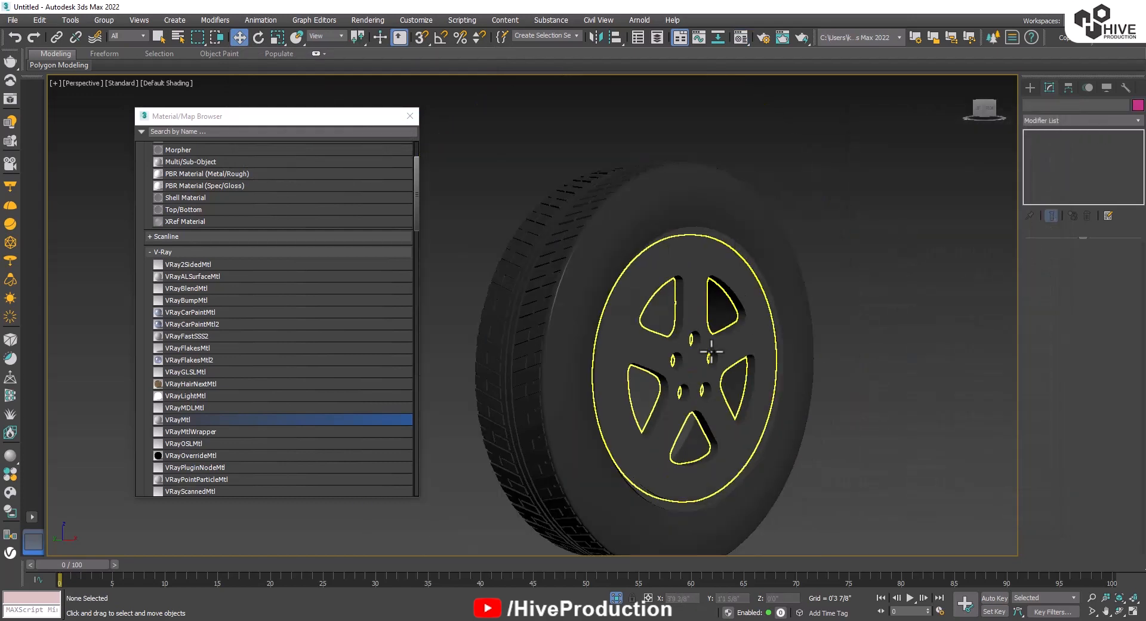
mouse_move(691, 361)
middle_mouse_down("alt")
mouse_move(607, 373)
mouse_move(680, 370)
middle_mouse_up("alt")
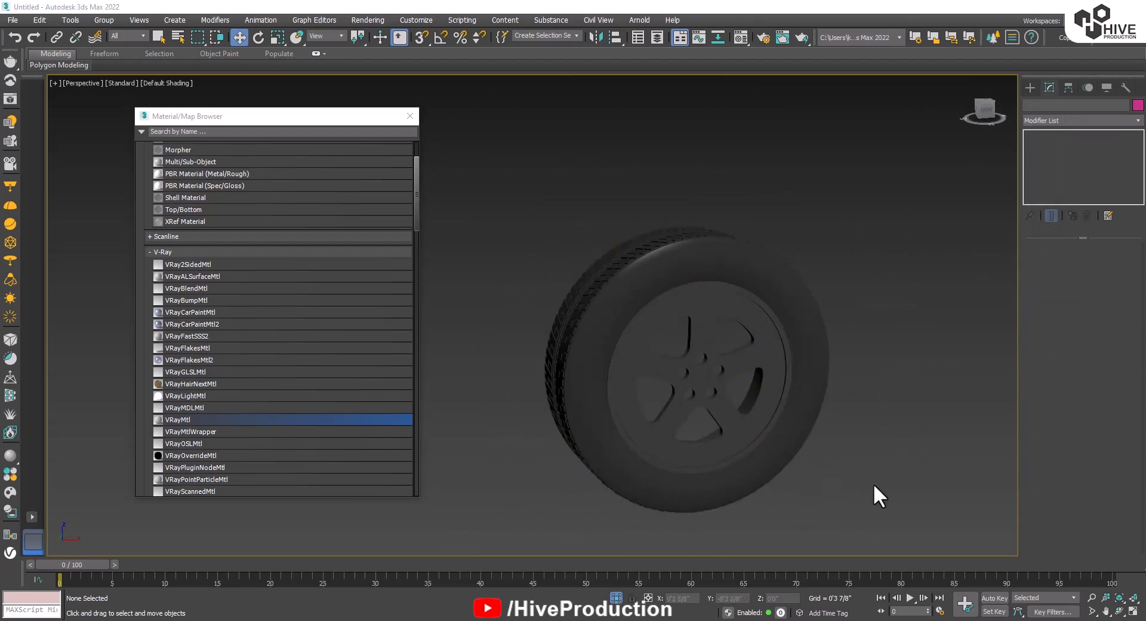
Load the MainBg image from the Desktop as a bitmap in the wheel material's diffuse map.
middle_click_drag(875, 493, 617, 412, "alt")
left_click(618, 412)
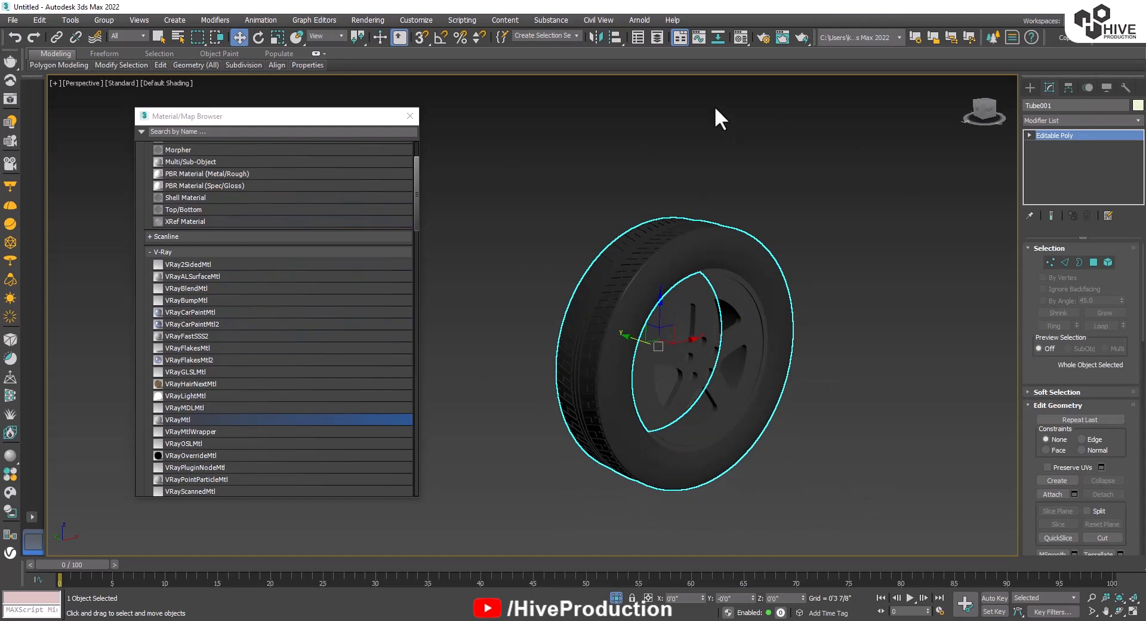
left_click(741, 37)
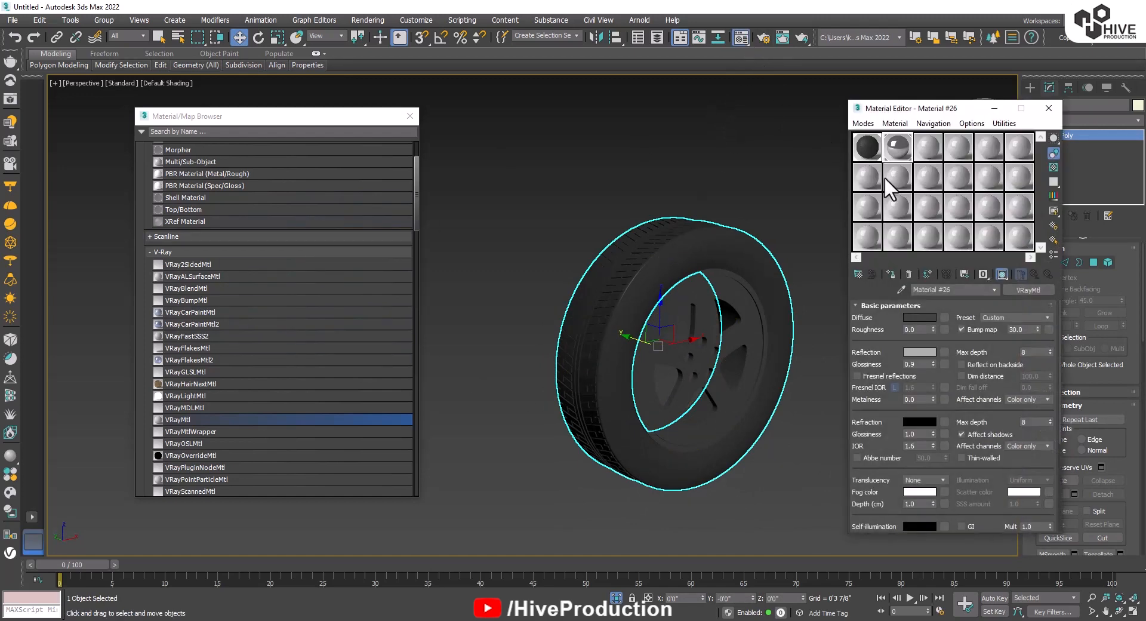
left_click(944, 318)
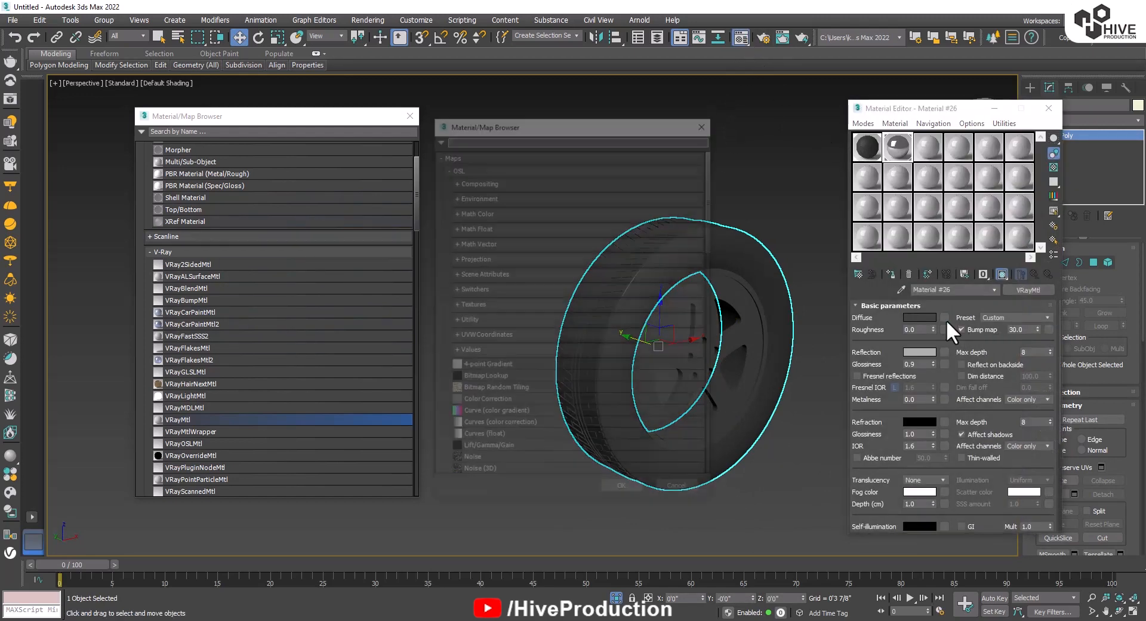
scroll(495, 415, "down", 7)
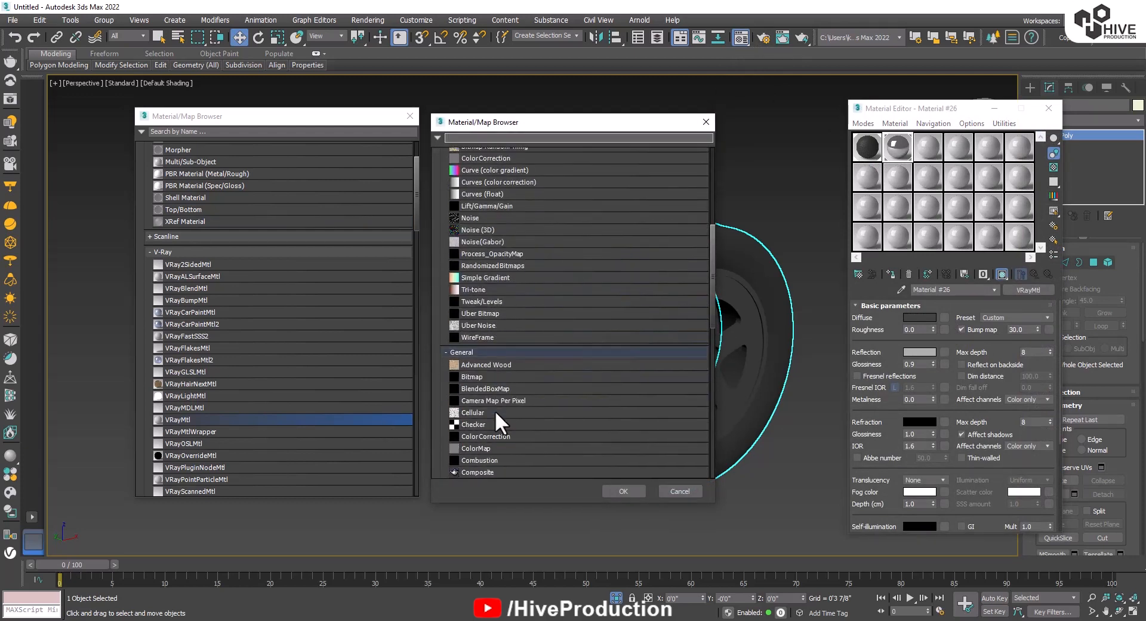
double_click(472, 376)
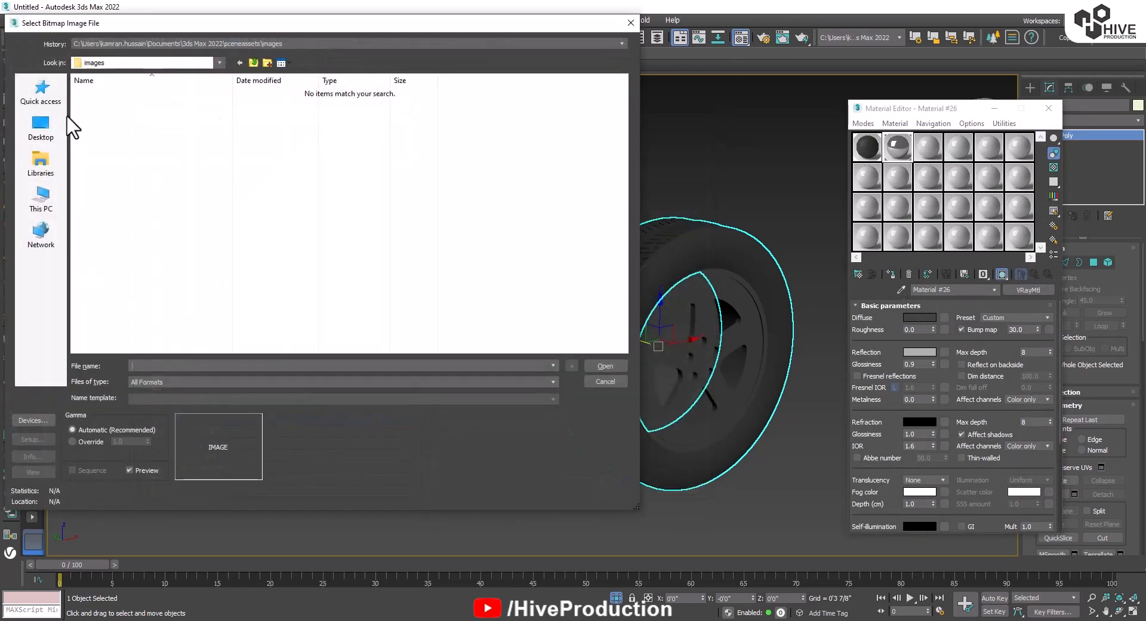
left_click(41, 125)
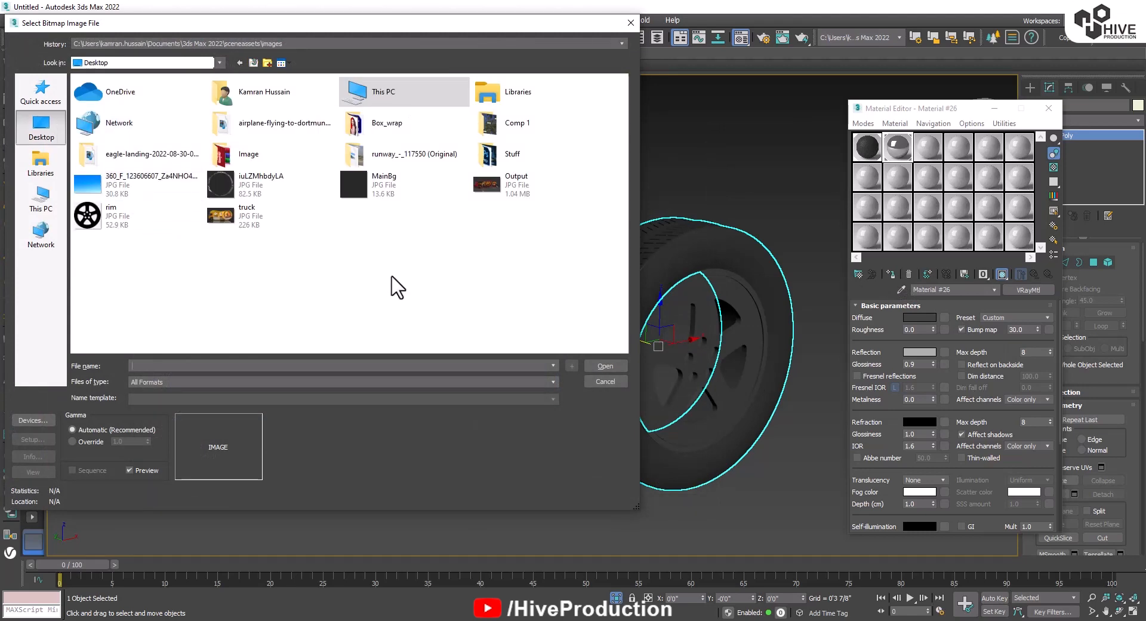
double_click(364, 185)
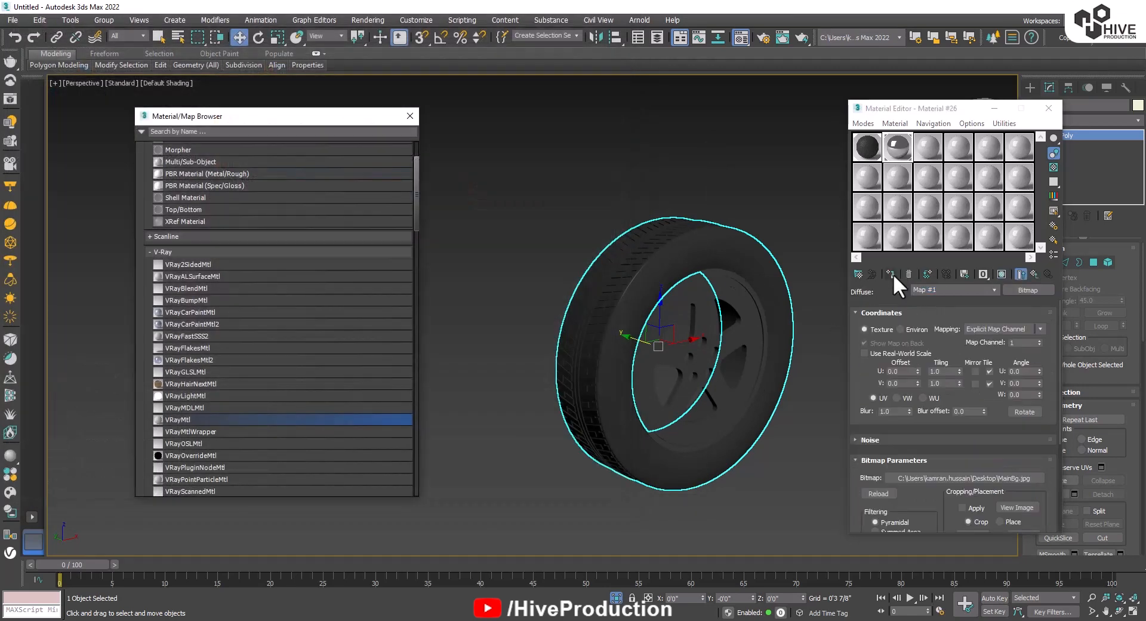
Select all tire and tread objects, leaving out the spoked wheel disc, and assign the MainBg bitmap material to them.
left_click(789, 203)
middle_click_drag(662, 341, 676, 355)
scroll(695, 371, "up", 2)
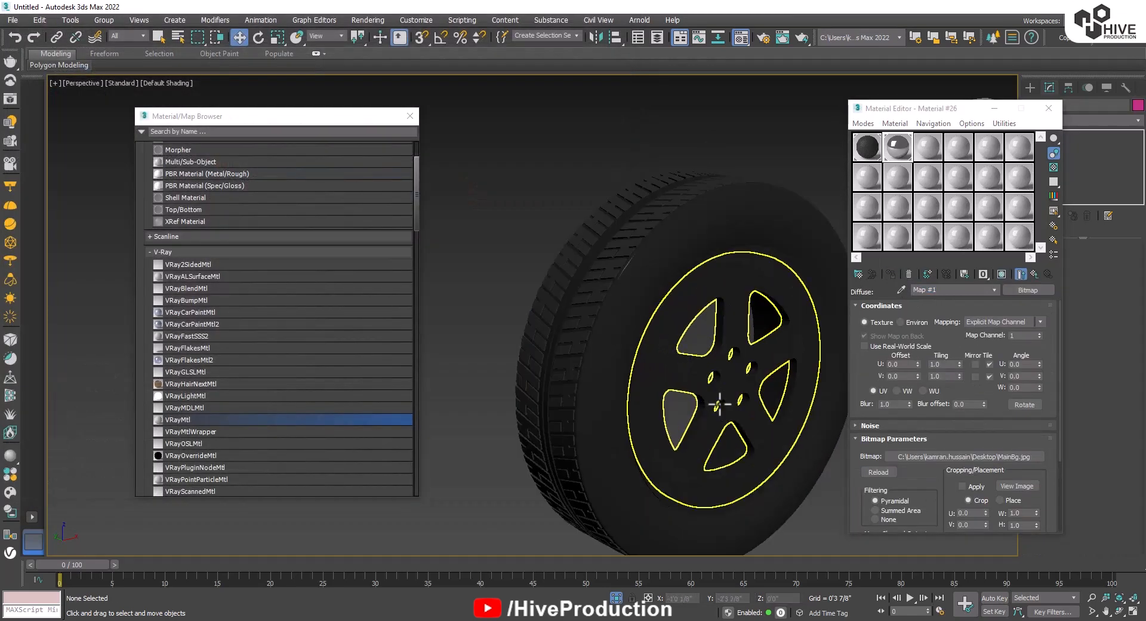
scroll(719, 402, "down", 6)
left_click_drag(650, 272, 716, 404)
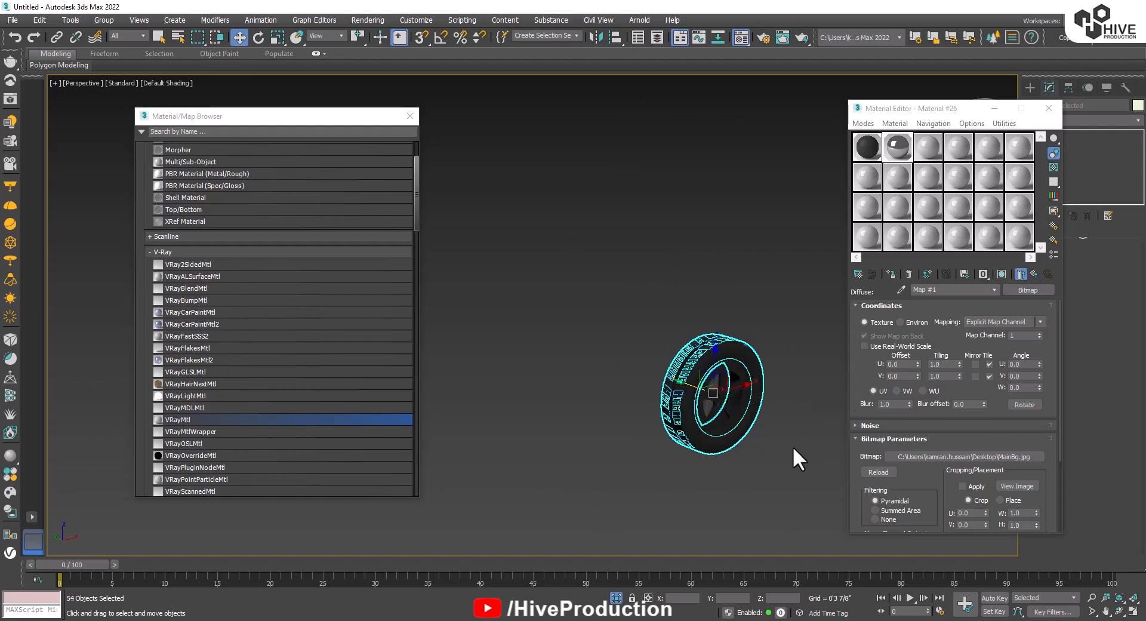
key("z")
left_click(565, 332, "alt")
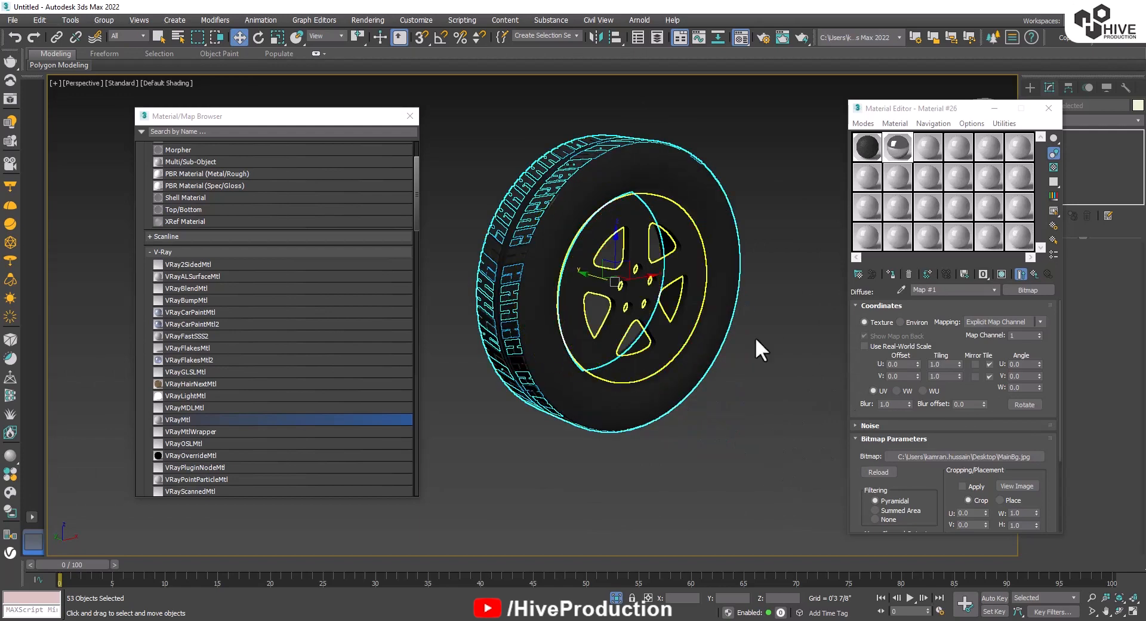
left_click(890, 271)
left_click(719, 412)
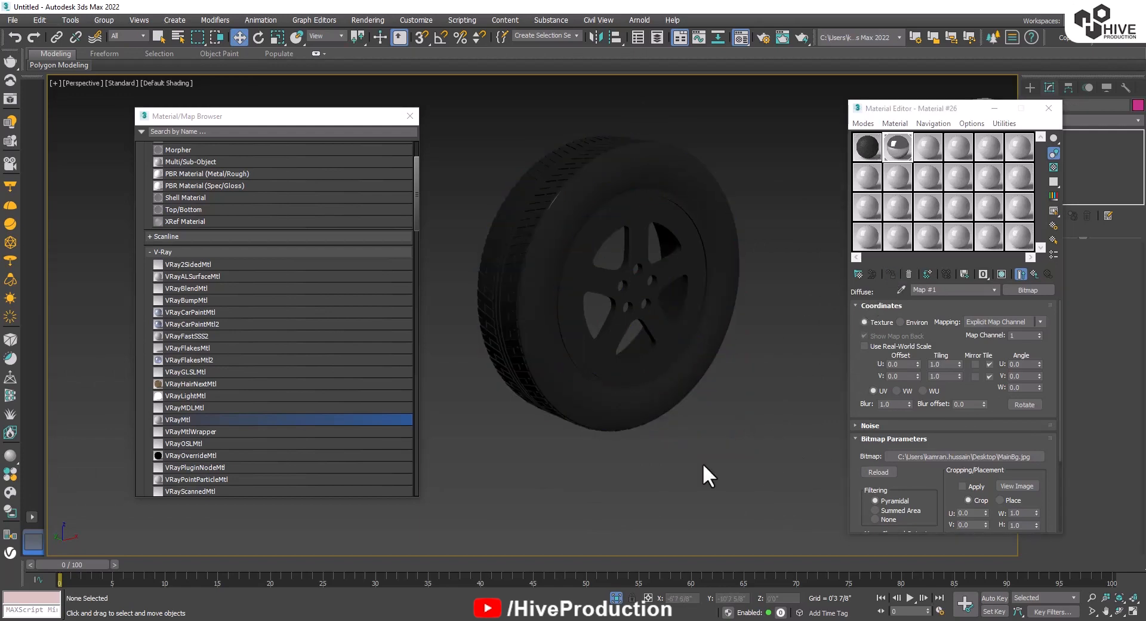
Show edged faces and select the tire's front sidewall polygons by ringing three radial edges and converting the selection to polygons.
middle_click_drag(692, 338, 519, 248, "alt")
left_click(530, 245)
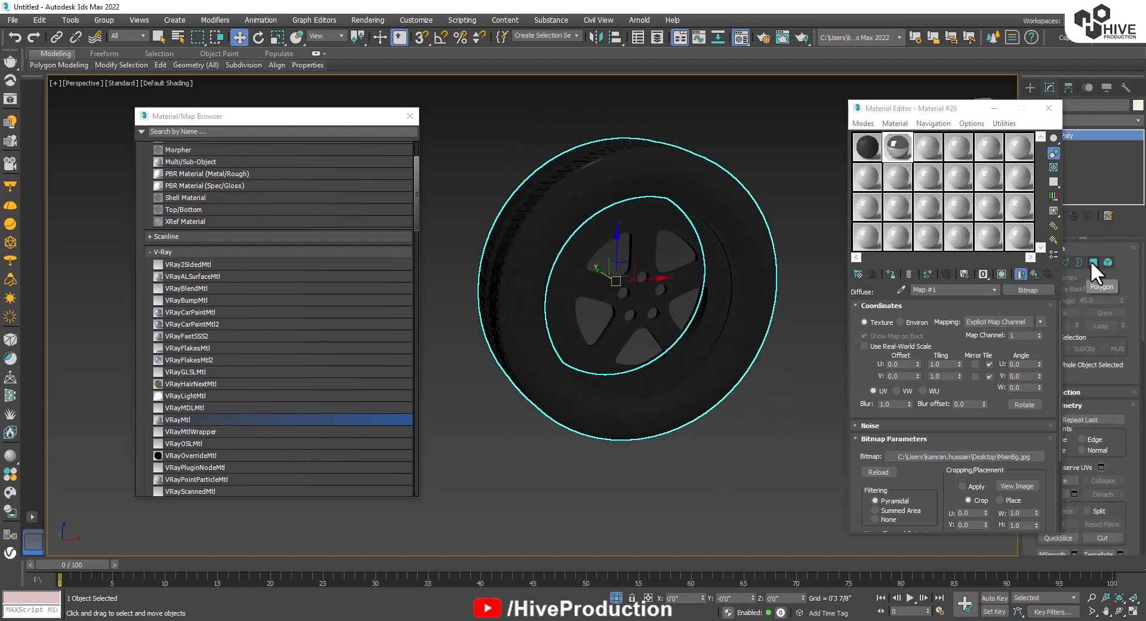
key("F4")
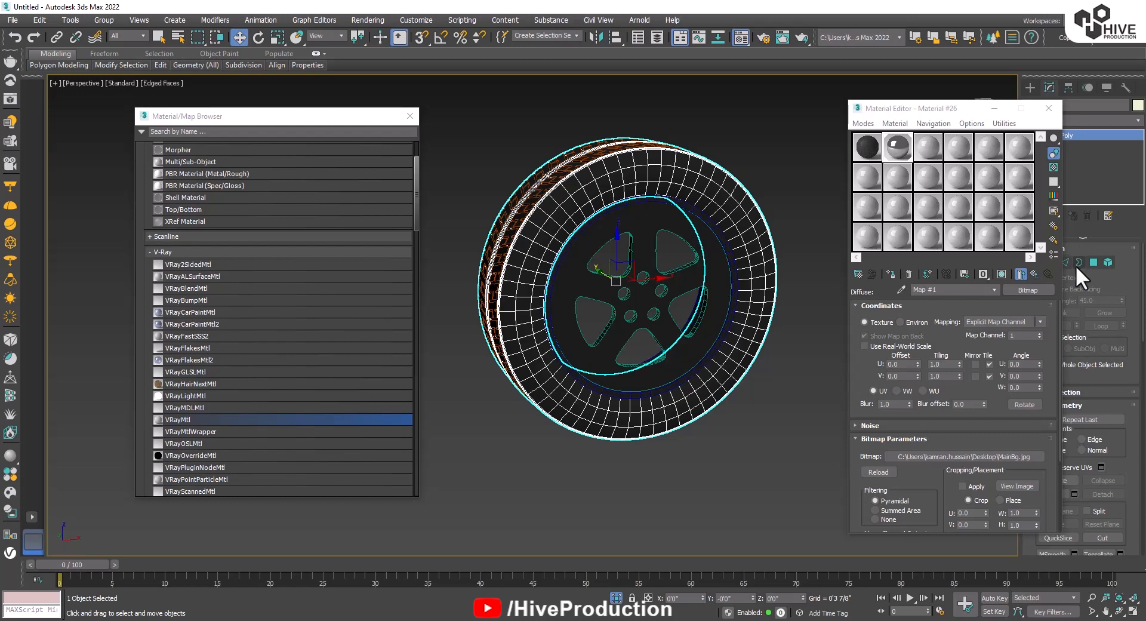
left_click(1066, 261)
scroll(536, 206, "up", 5)
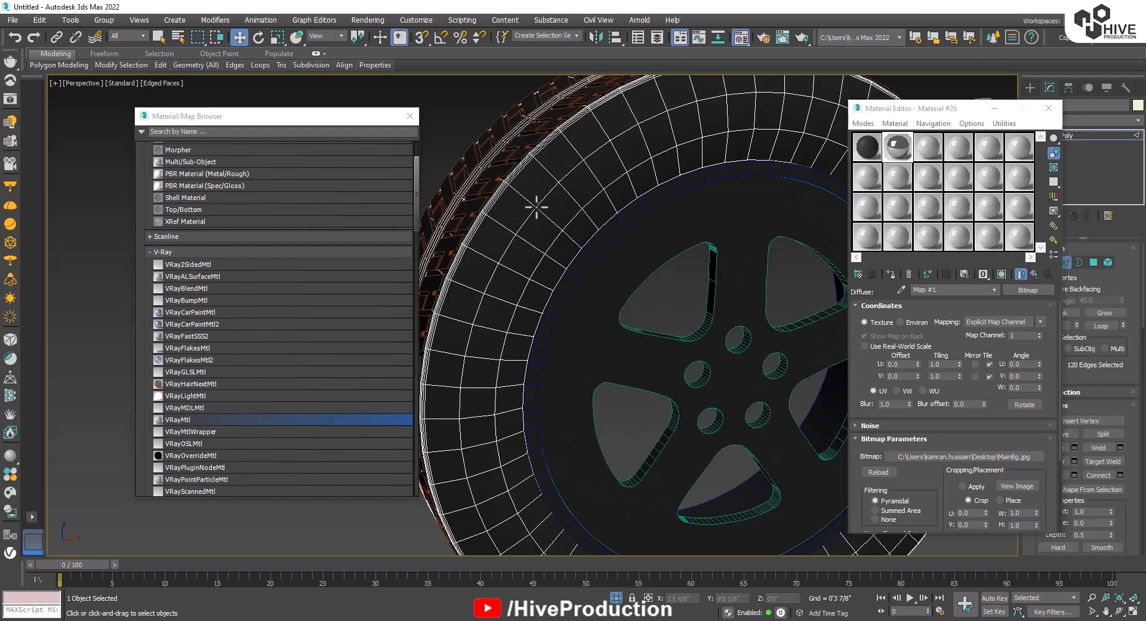
left_click(546, 171)
left_click(589, 219, "ctrl")
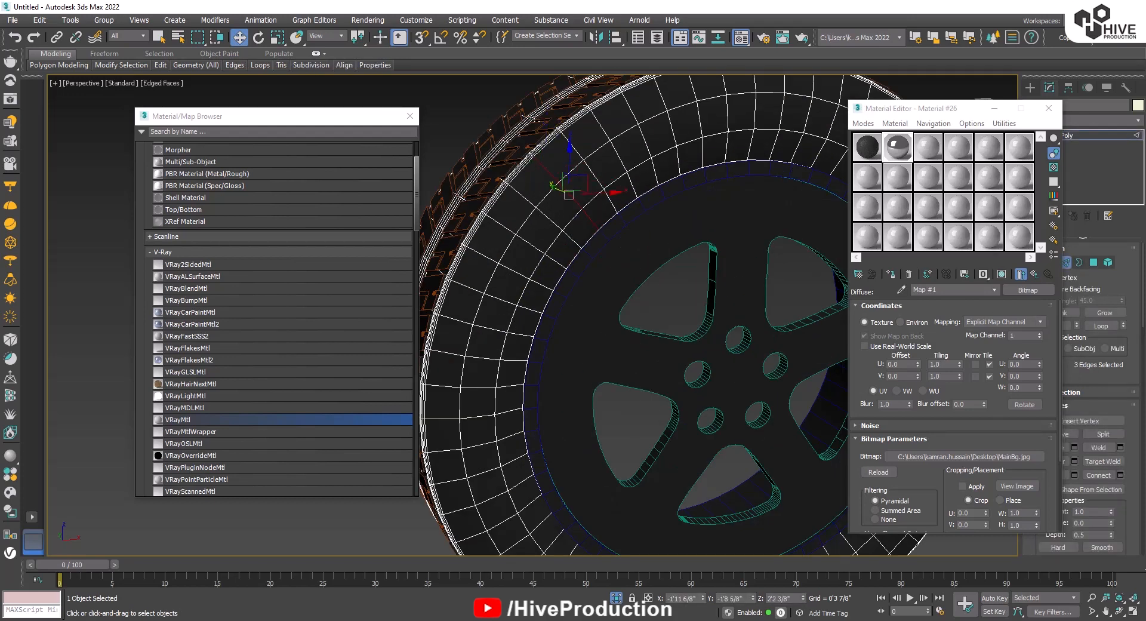
left_click_drag(947, 117, 838, 214)
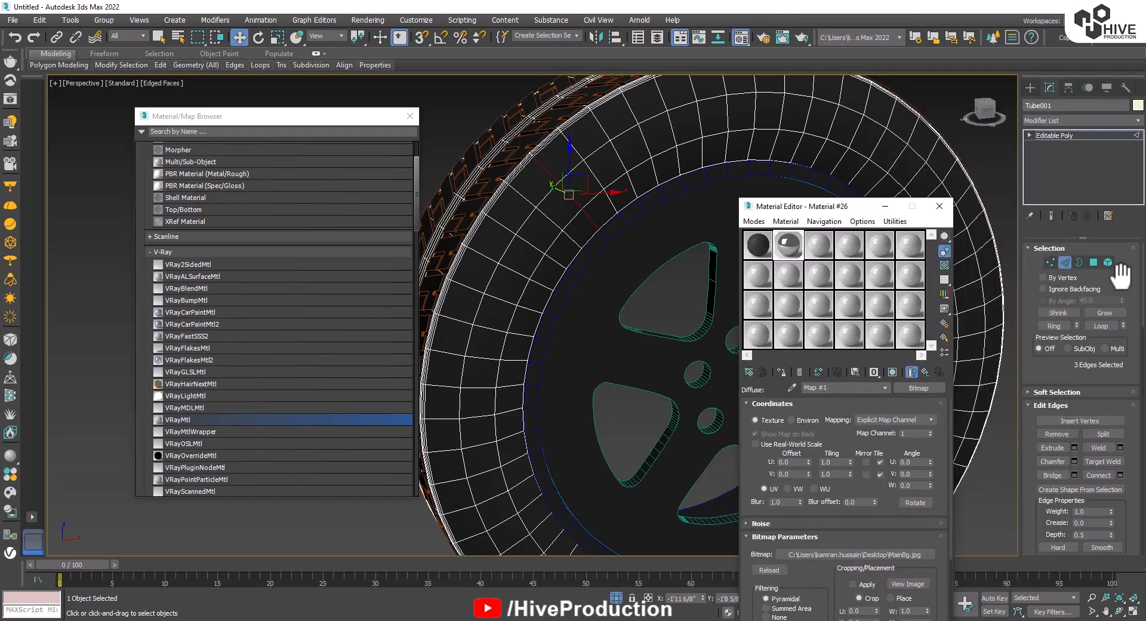
left_click(1053, 326)
left_click(1093, 263, "ctrl")
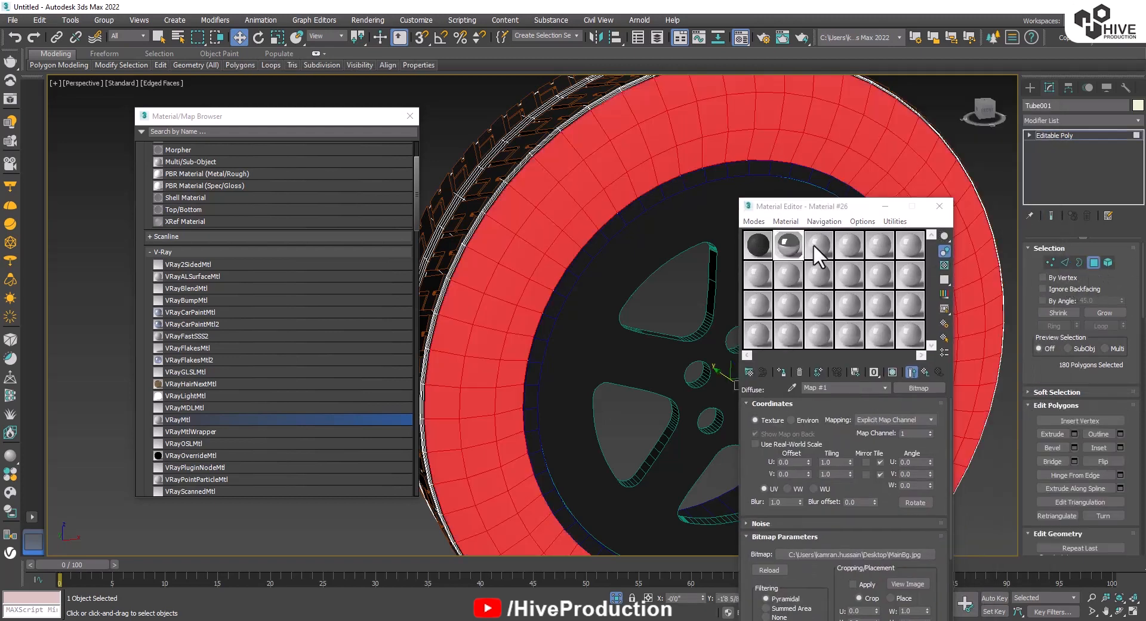
Create a VRayMtl in the third material slot and assign it to the selected sidewall polygons.
left_click(815, 247)
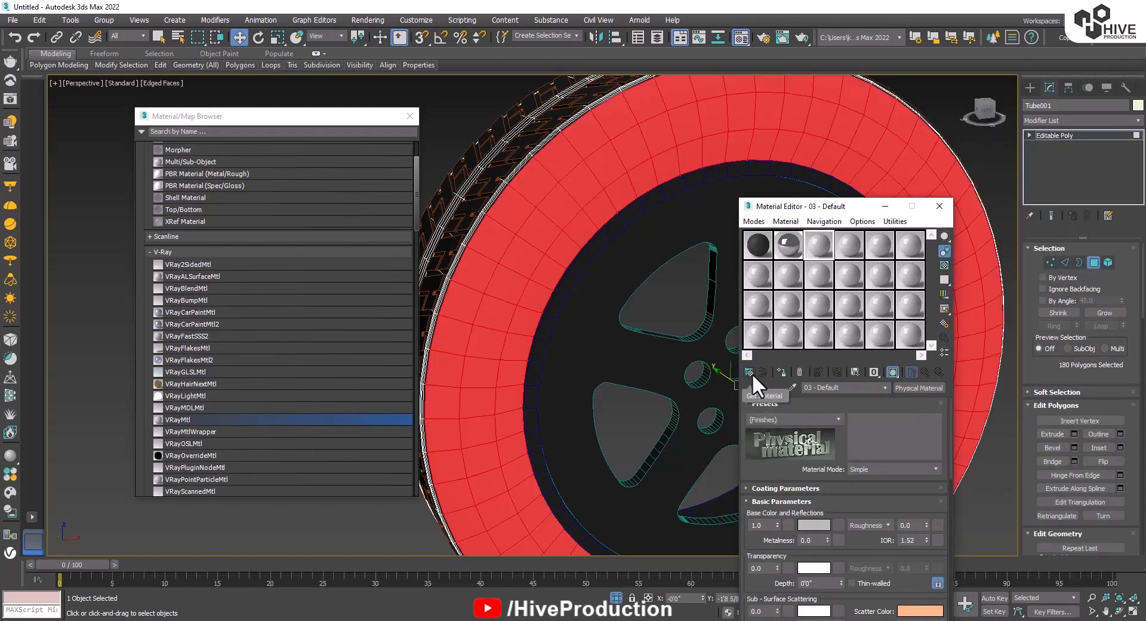
double_click(173, 419)
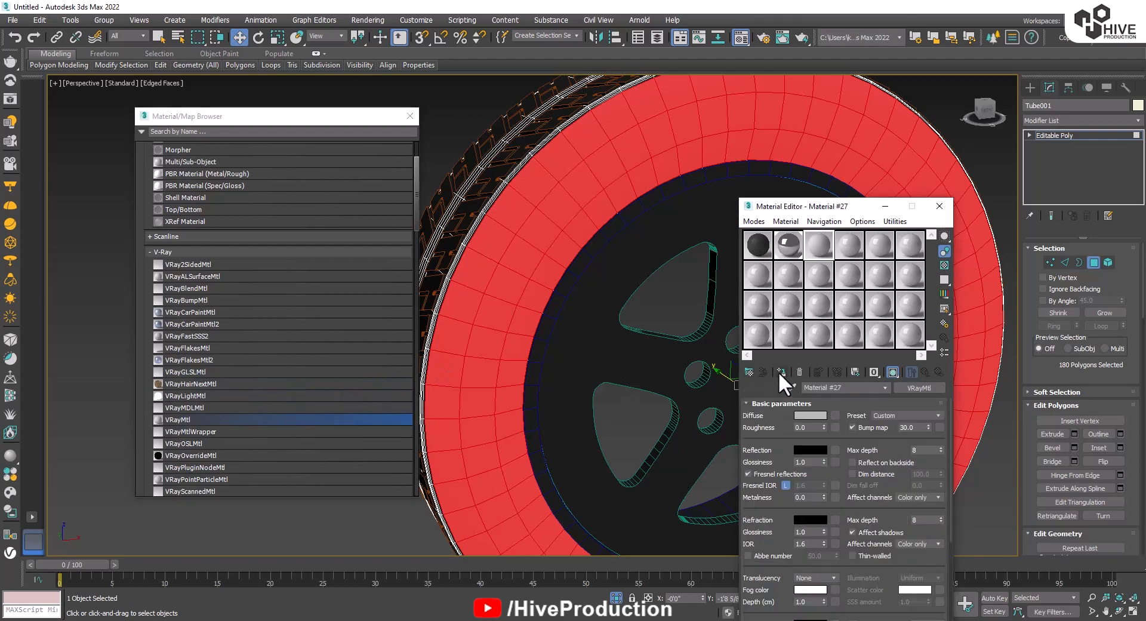
left_click(779, 371)
Load the iuLZMhbdyLA image as the sidewall material's diffuse bitmap, show it in the viewport, and leave polygon editing.
left_click(833, 414)
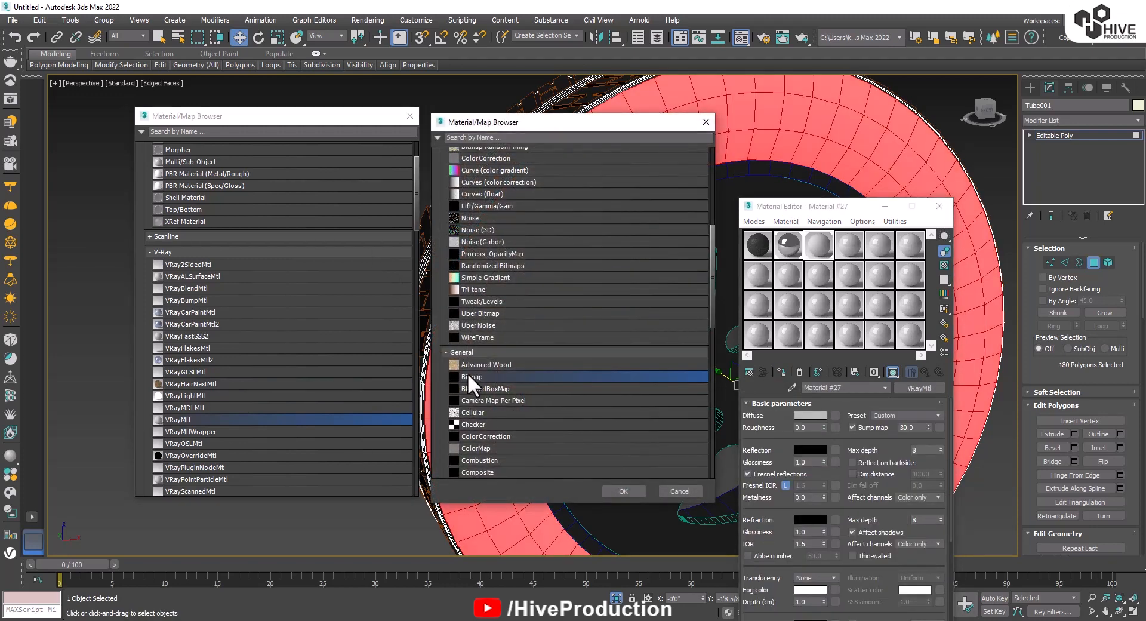
double_click(468, 376)
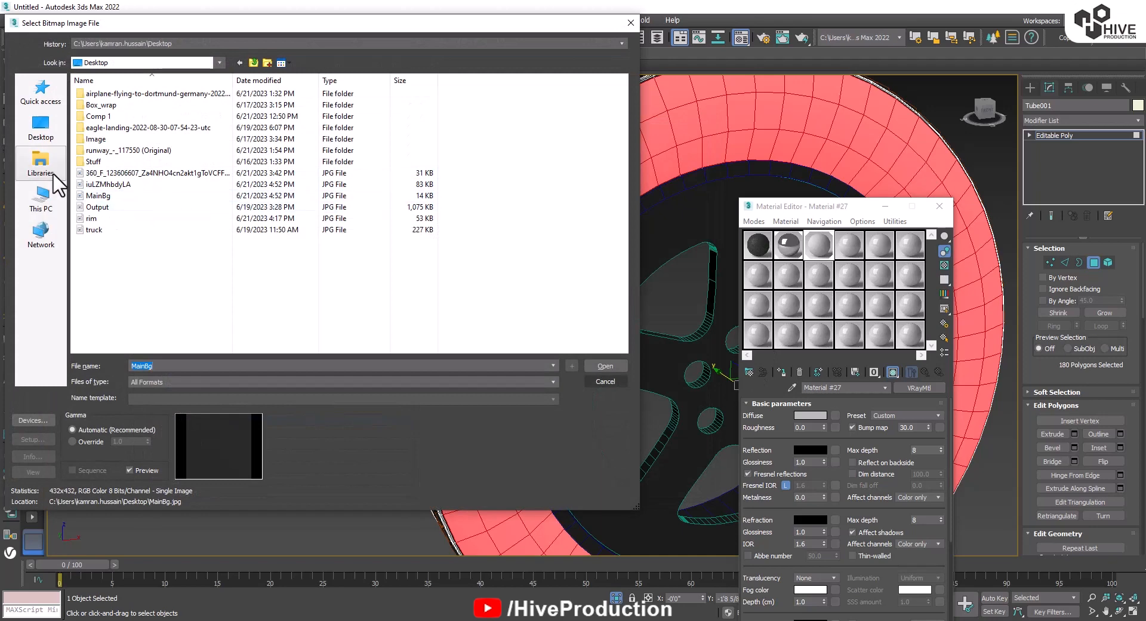
left_click(90, 185)
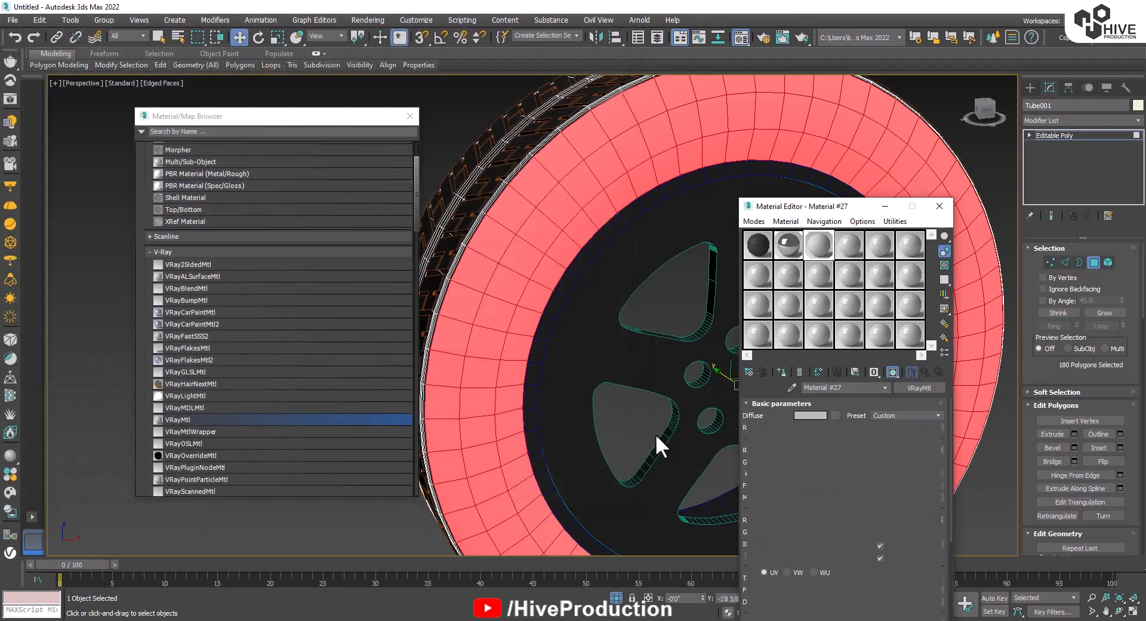
left_click(892, 371)
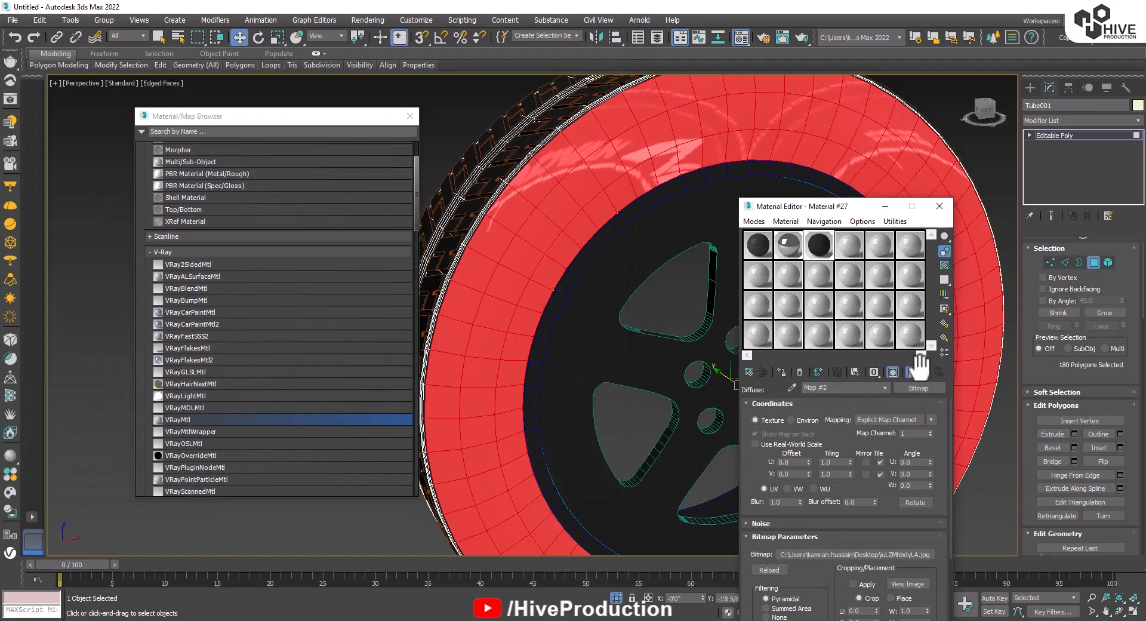
left_click(1093, 263)
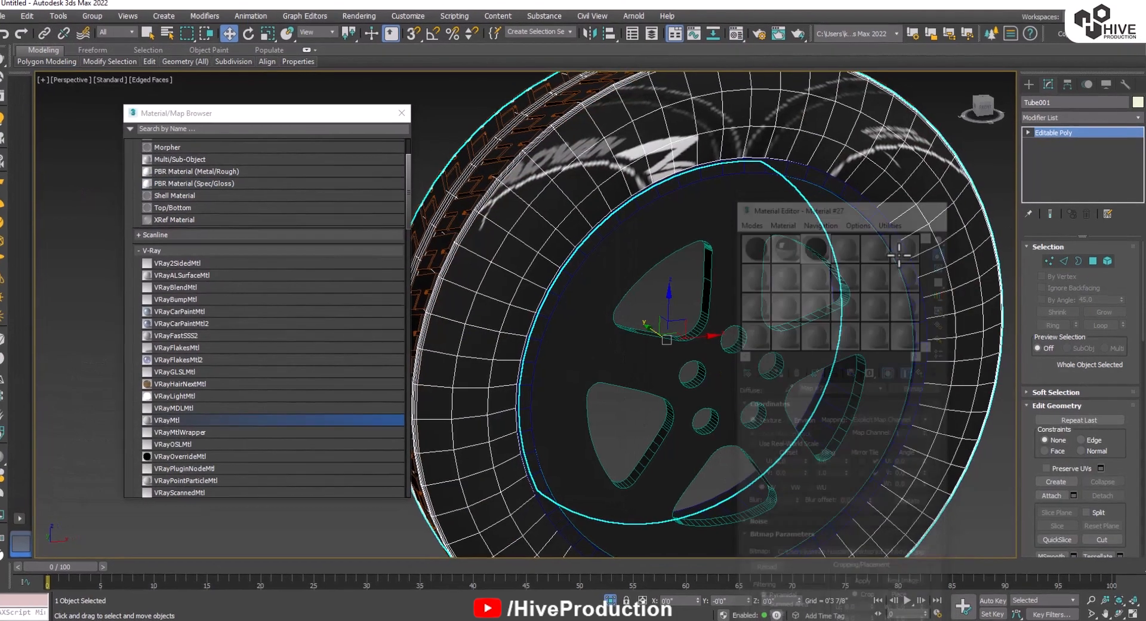
Add a UVW Map modifier with planar mapping to the tire and set its width to 6'11 2/8".
scroll(899, 255, "down", 3)
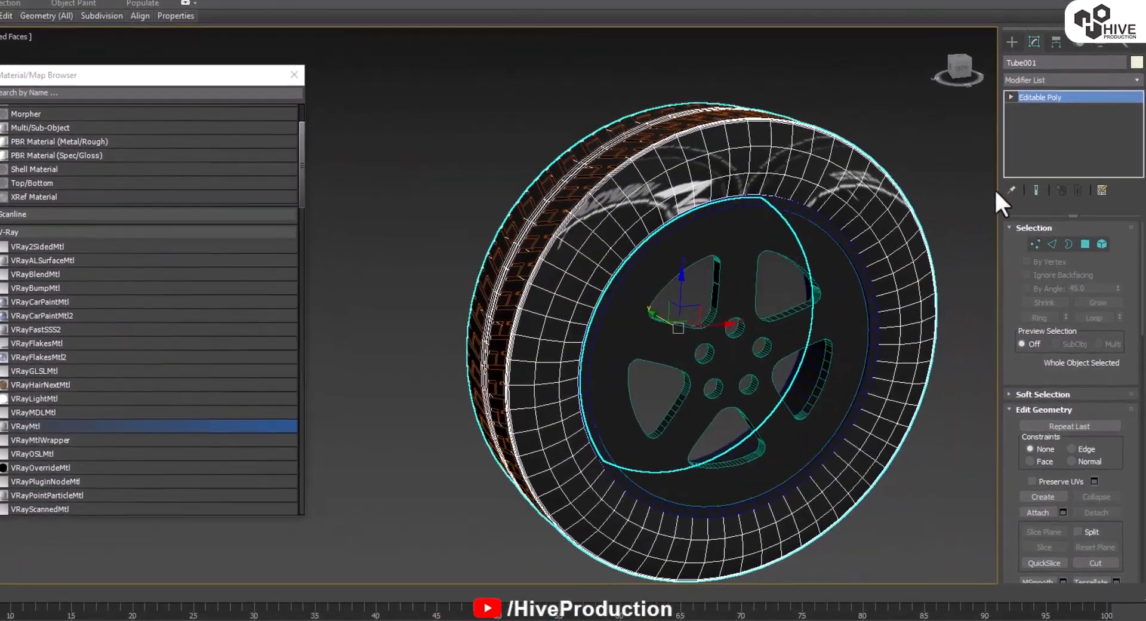
left_click(1049, 116)
key("u")
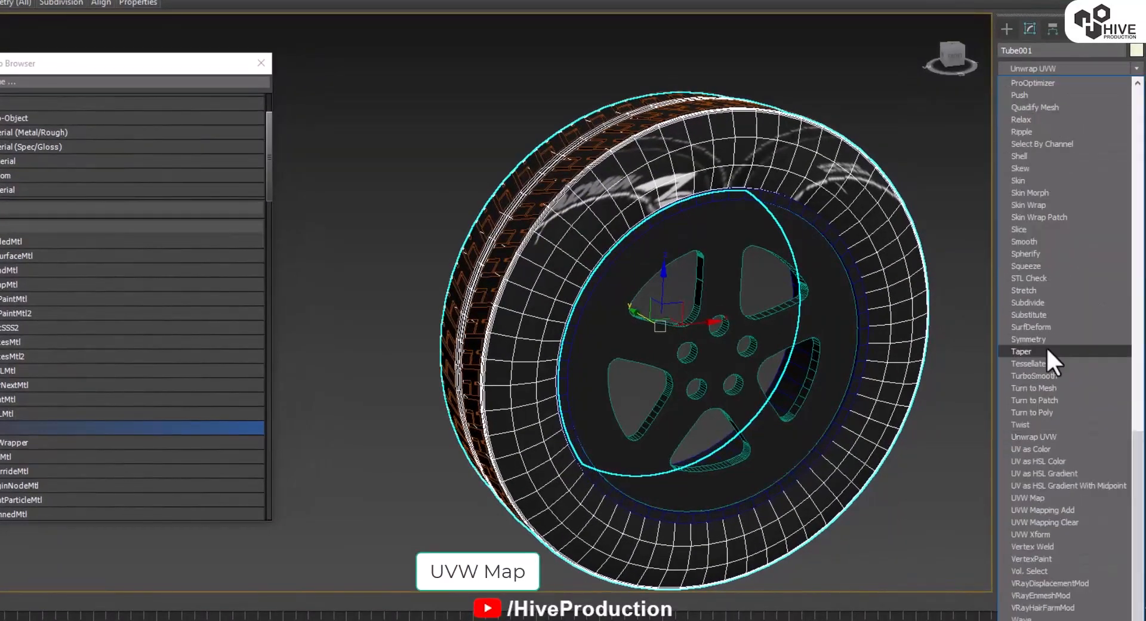
left_click(1055, 497)
middle_click_drag(689, 381, 652, 404)
key("f")
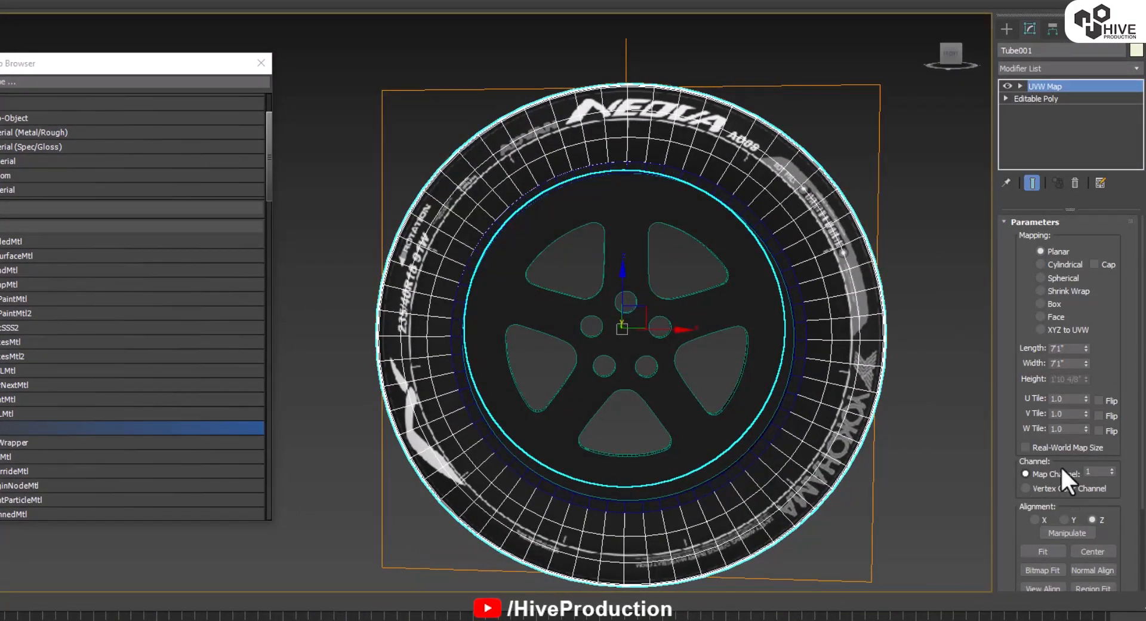
left_click_drag(1086, 364, 1094, 369)
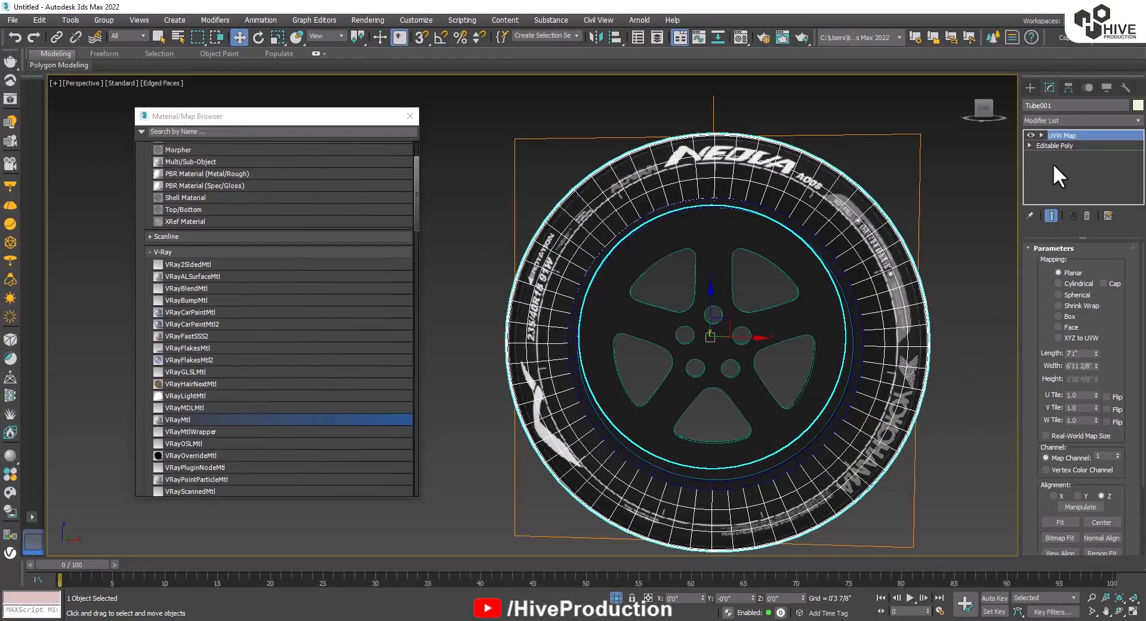
Turn off edged faces and examine the sidewall lettering on the tire from the front and at an angle.
left_click(977, 194)
key("F4")
scroll(781, 370, "down", 3)
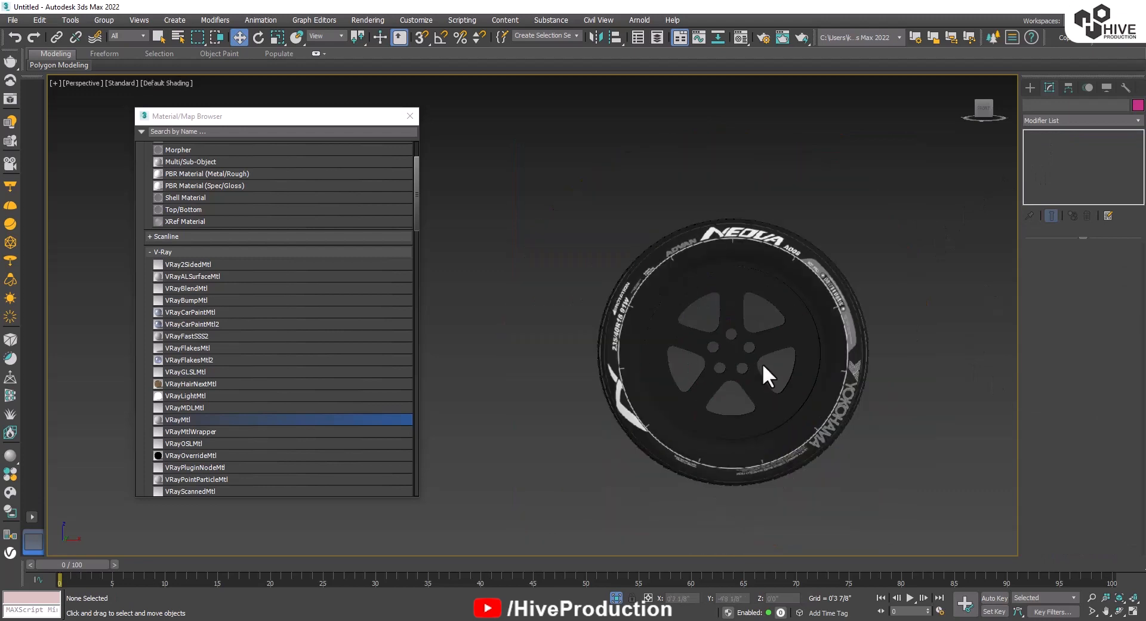
middle_click_drag(762, 363, 790, 385, "alt")
scroll(731, 370, "up", 6)
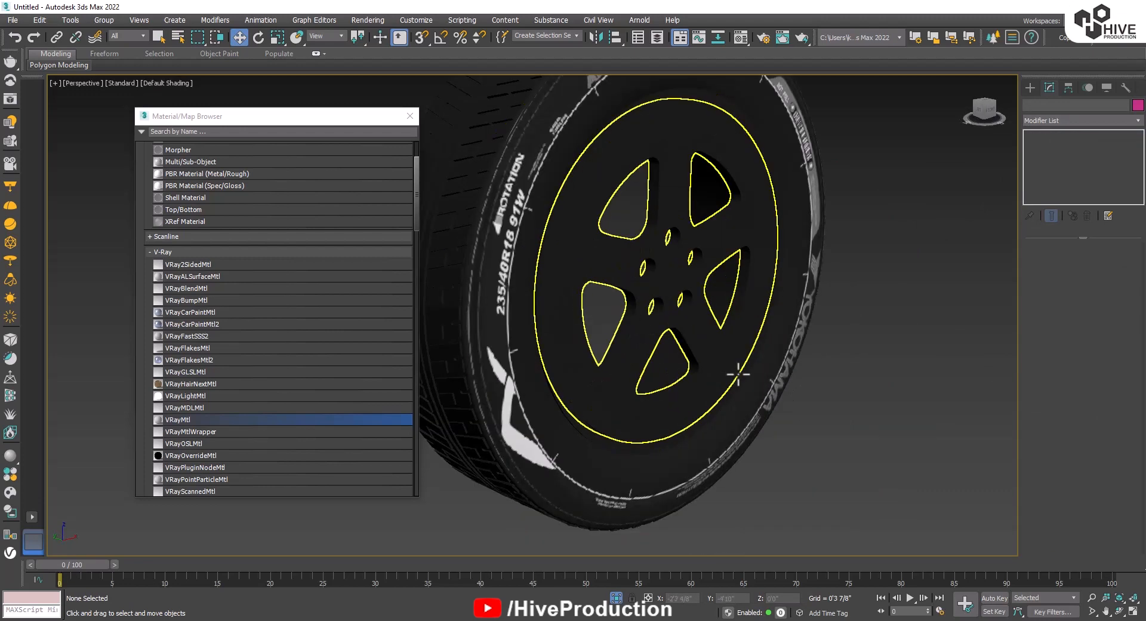
mouse_move(698, 360)
middle_mouse_down("alt")
mouse_move(682, 353)
mouse_move(696, 379)
middle_mouse_up("alt")
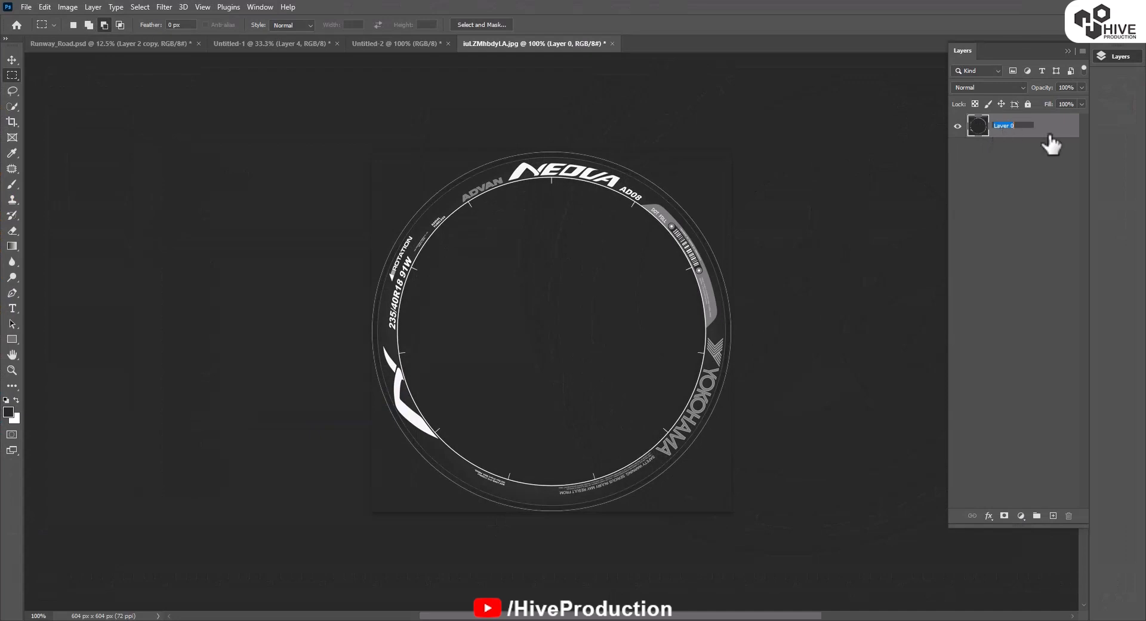
Switch to Photoshop and scale the sidewall lettering layer down to about 90% around its center.
key("ctrl+t")
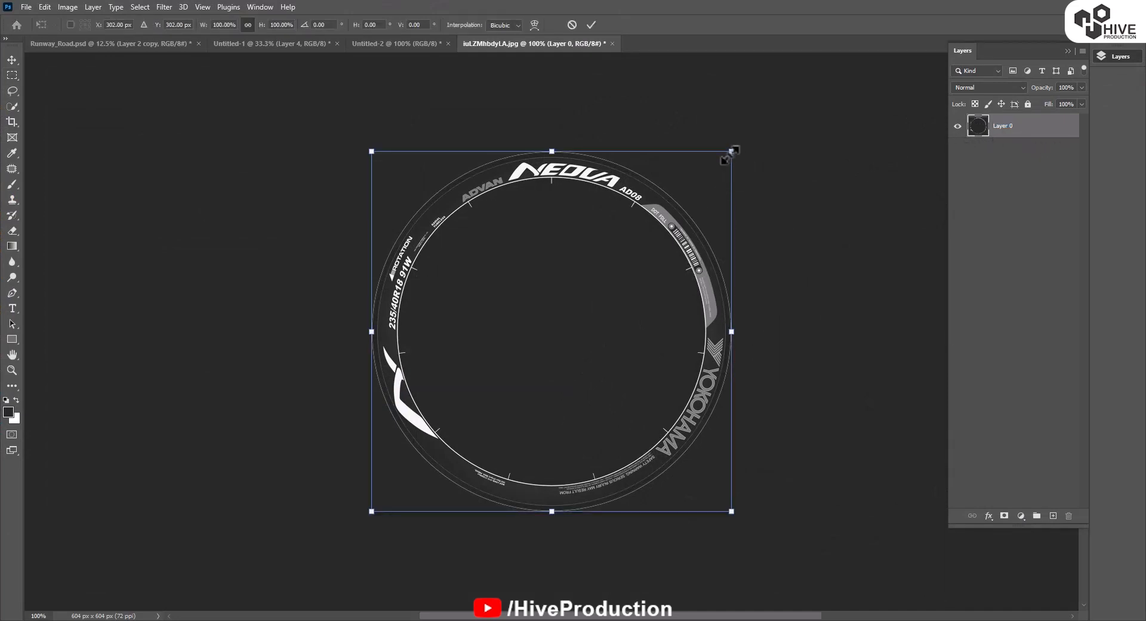
left_click_drag(729, 154, 718, 166)
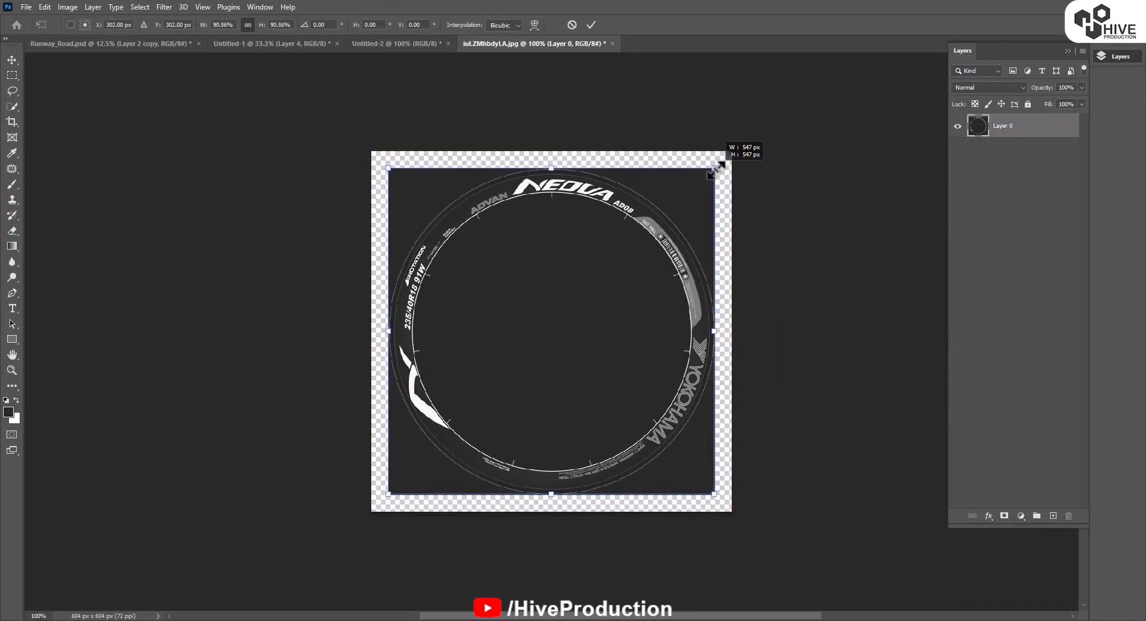
key("Return")
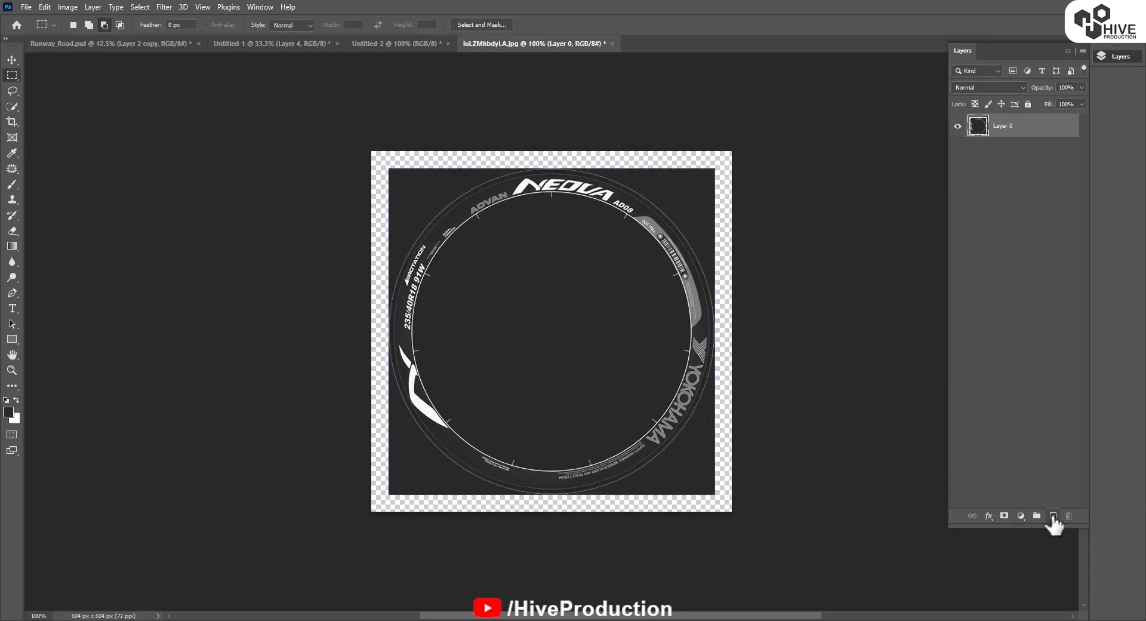
Add a new layer beneath the lettering layer and fill it with the dark foreground color.
left_click(1053, 517)
left_click_drag(1004, 128, 1016, 181)
key("alt+BackSpace")
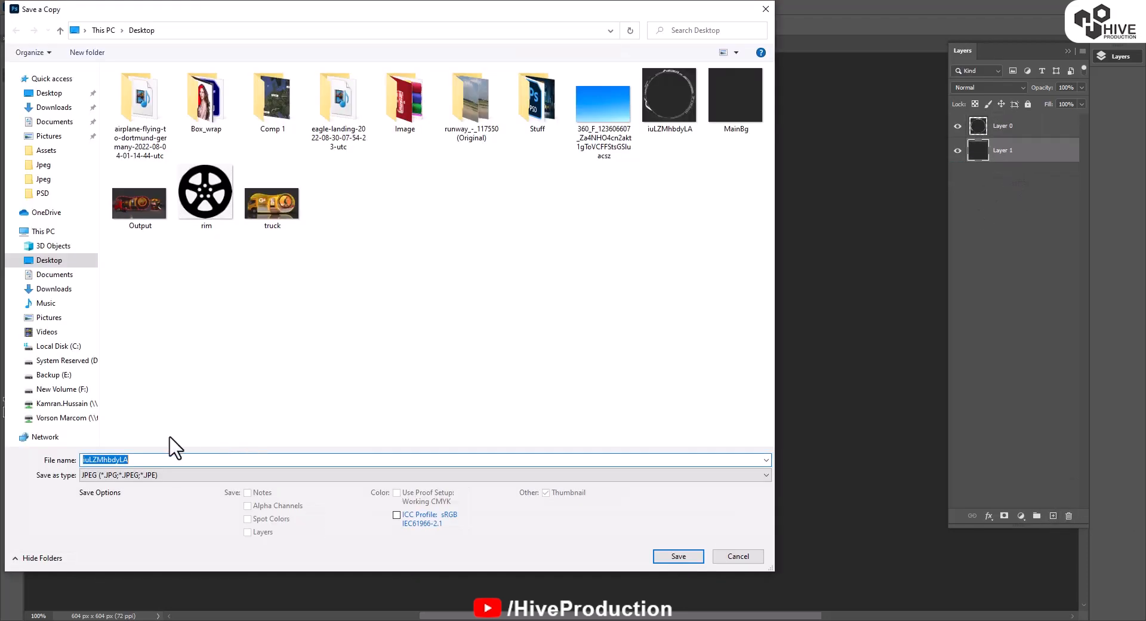
Save the lettering image as a progressive JPEG at maximum quality 12, overwriting iuLZMhbdyLA on the Desktop.
double_click(669, 112)
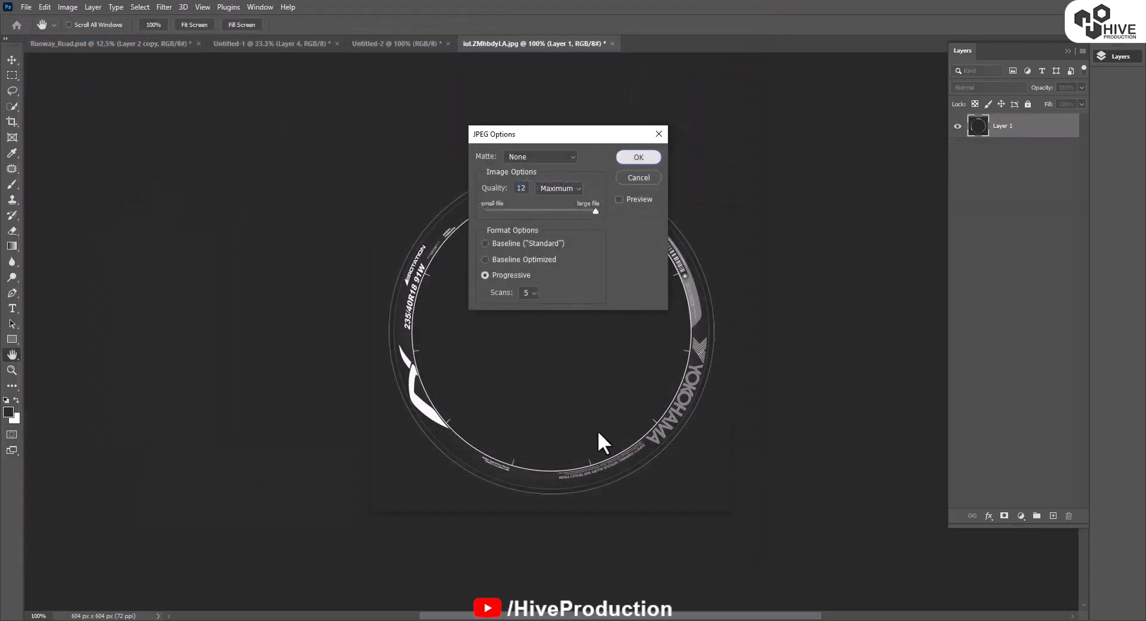
key("Return")
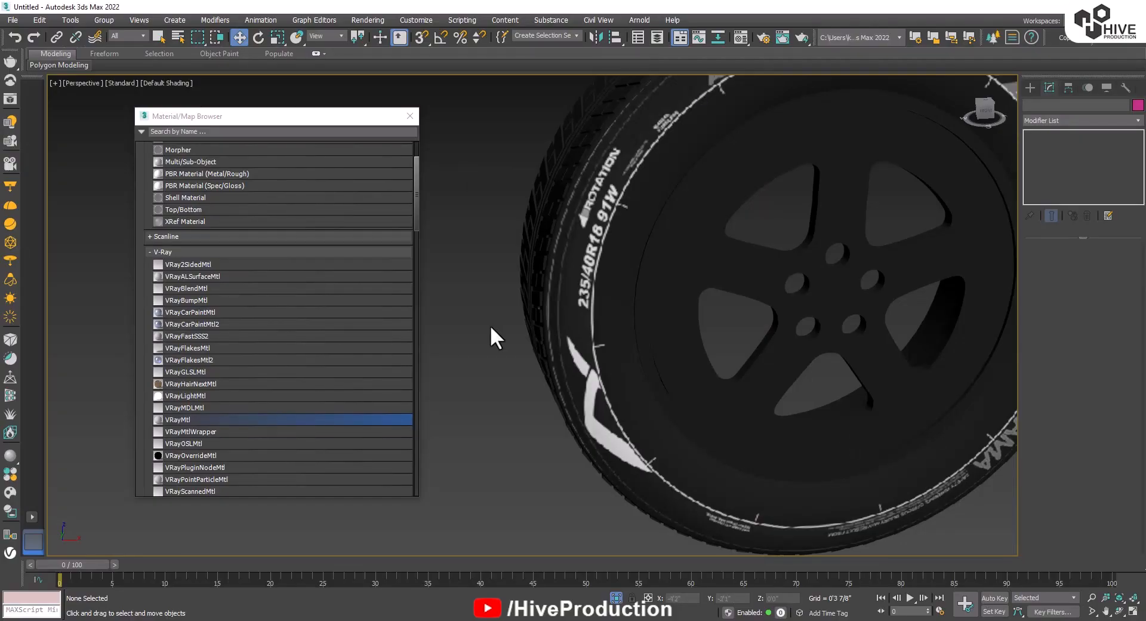
Switch to 3ds Max and set the width of the tire's planar UVW mapping to 7'5 1/8".
left_click(644, 307)
scroll(643, 308, "down", 3)
middle_click_drag(643, 307, 522, 352)
left_click(847, 363)
middle_click_drag(805, 415, 864, 375)
left_click(863, 375)
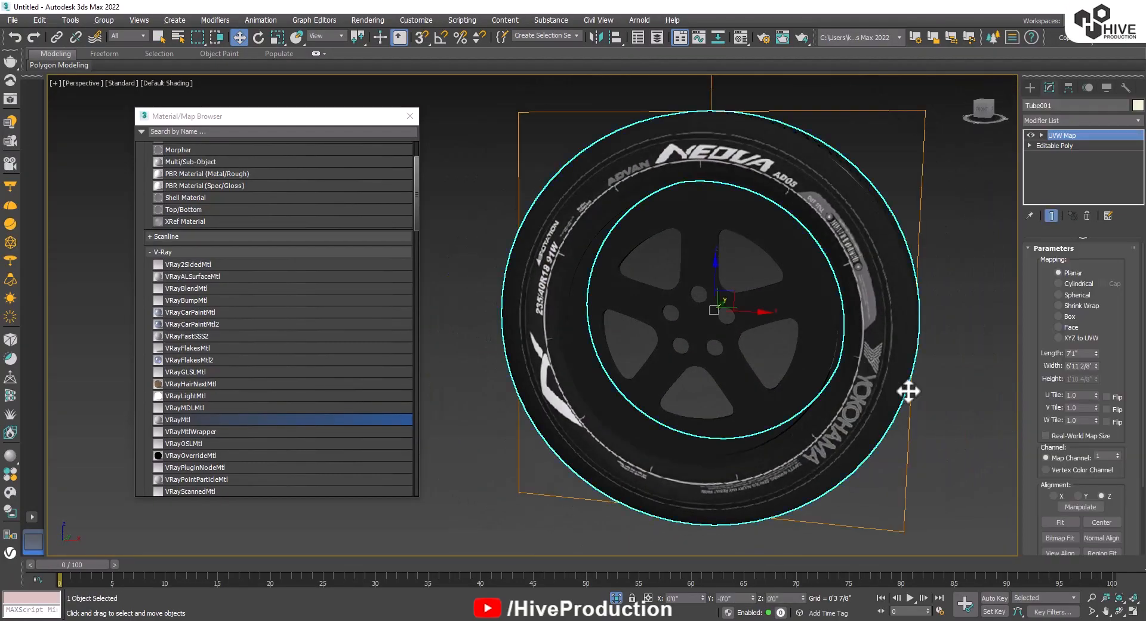
left_click_drag(1096, 364, 1097, 360)
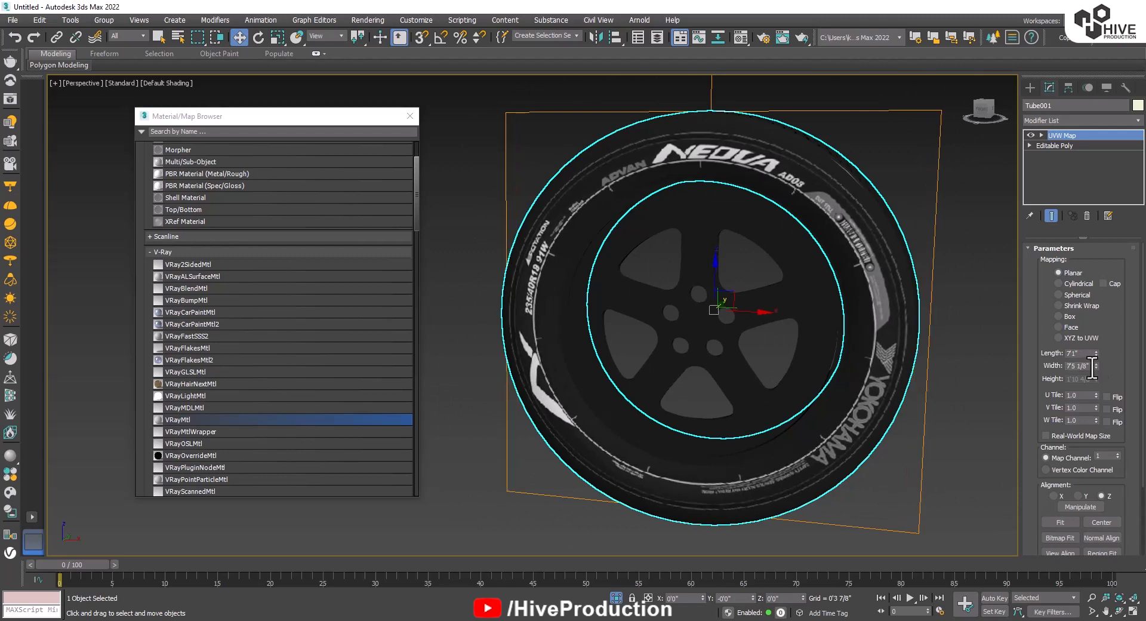
left_click_drag(1086, 354, 1018, 352)
left_click(963, 366)
Close the Material/Map Browser and combine all the tire and wheel objects into one group, keeping the default name.
scroll(786, 359, "down", 5)
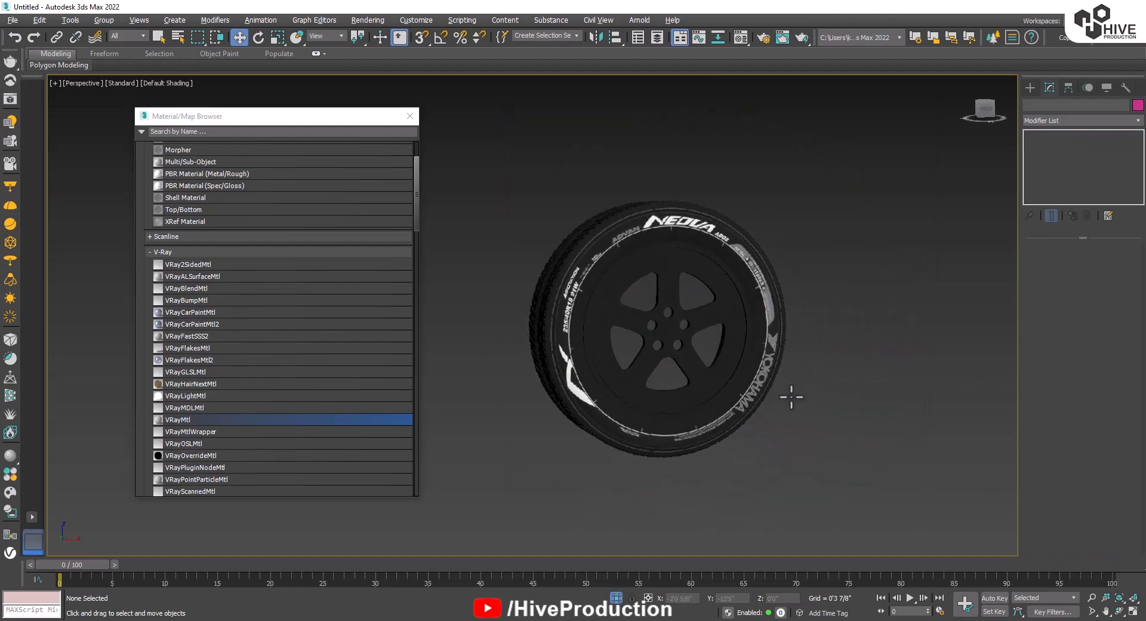
middle_click_drag(792, 397, 788, 409, "alt")
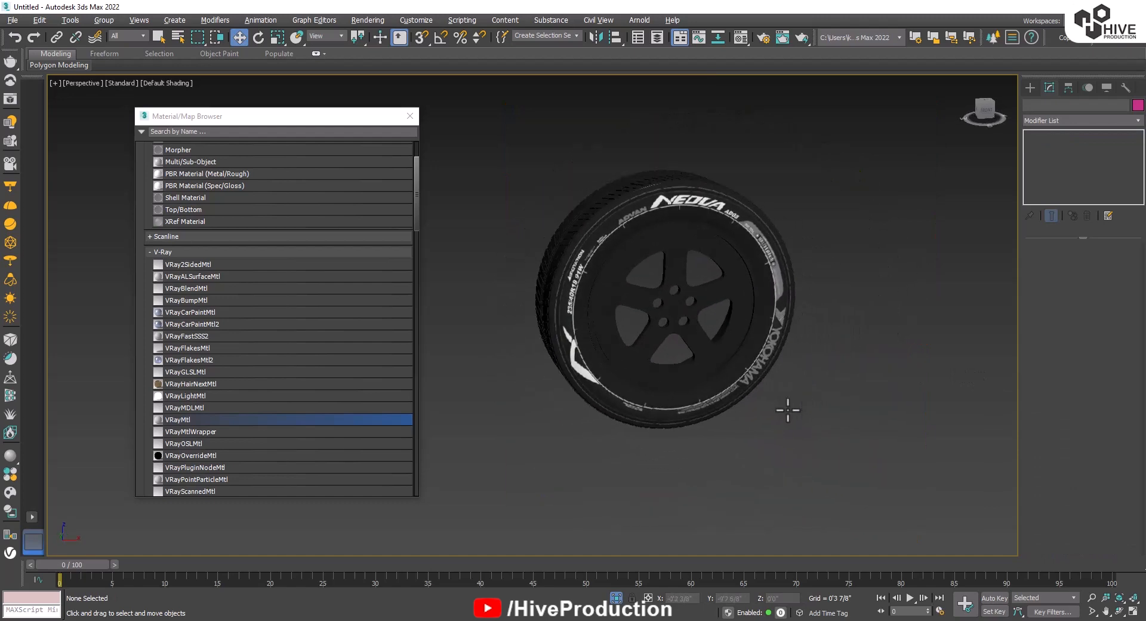
left_click(600, 357)
left_click(675, 471)
middle_click_drag(662, 376, 713, 367, "alt")
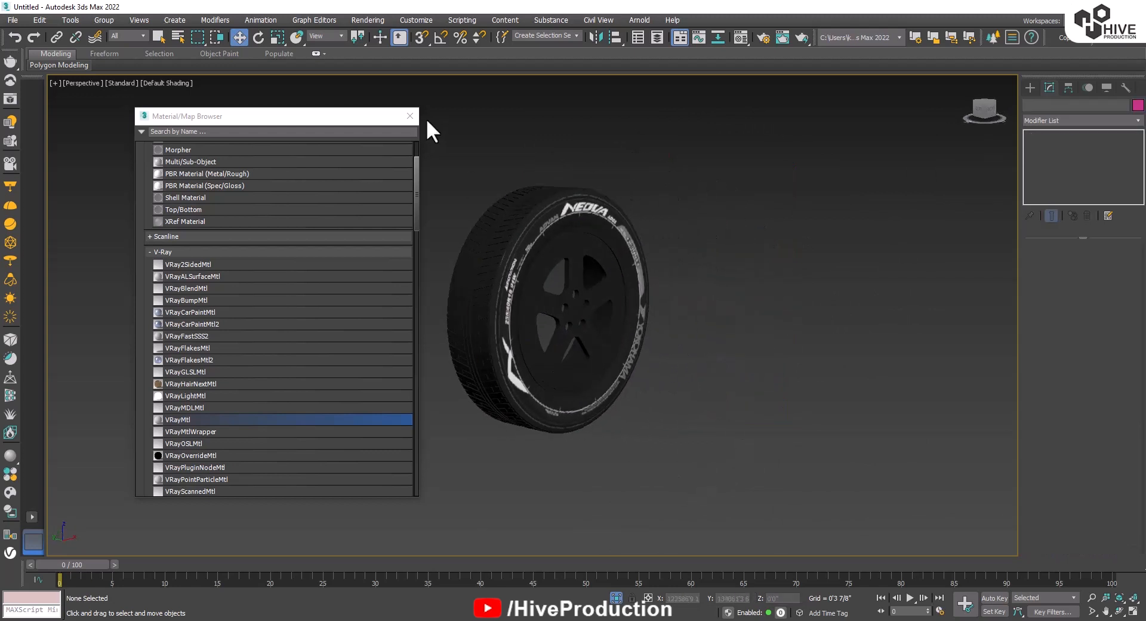
left_click(409, 116)
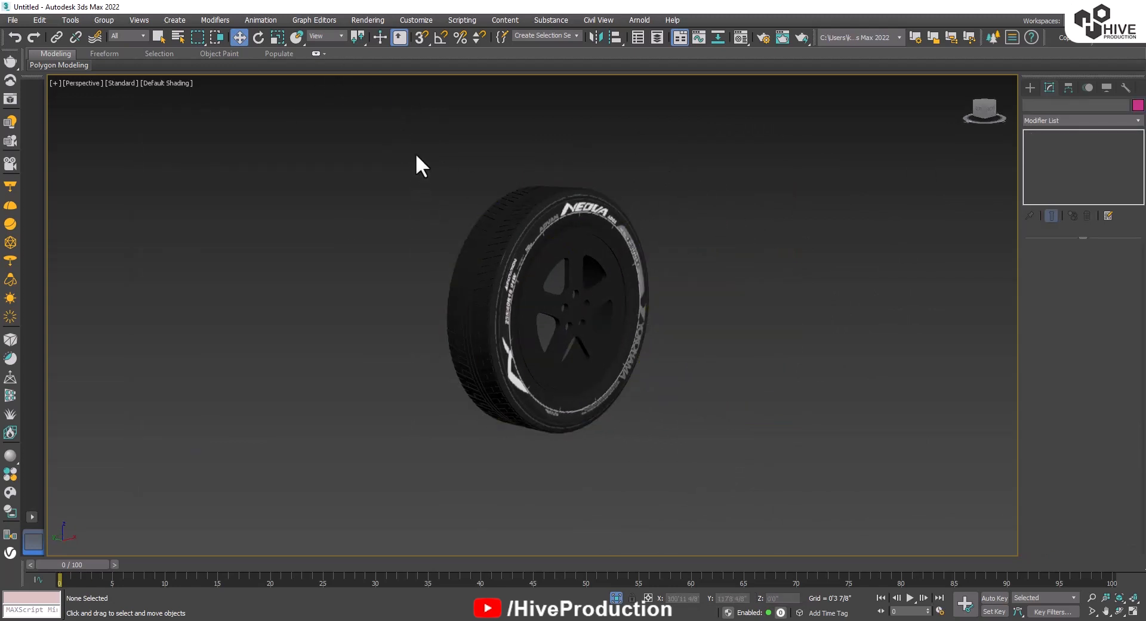
key("ctrl+a")
left_click(104, 20)
left_click(110, 38)
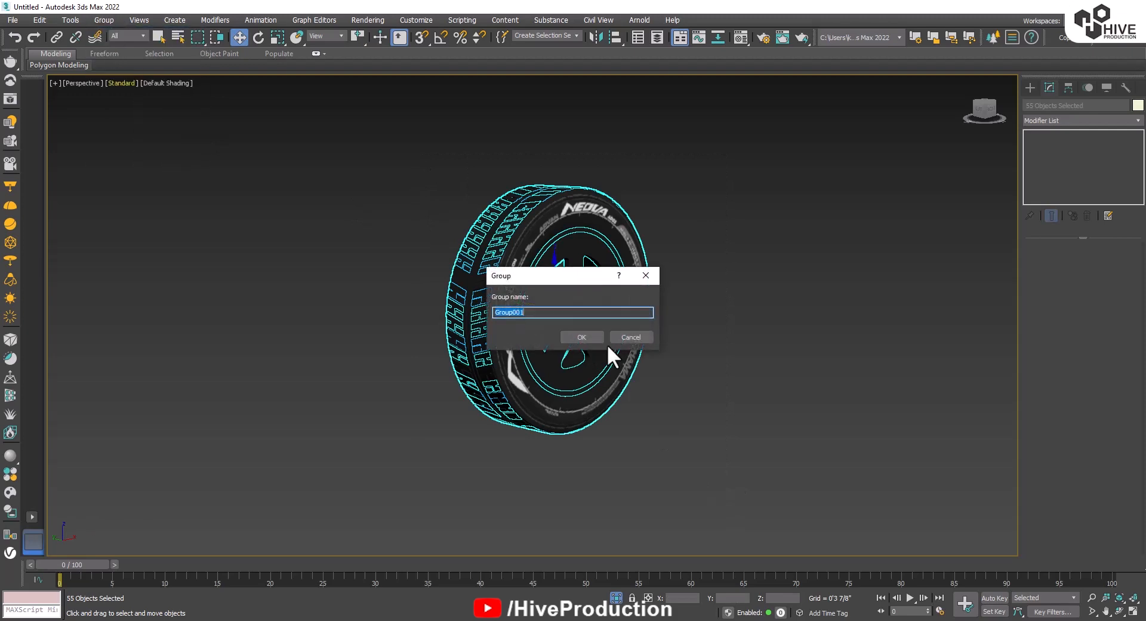
left_click(582, 337)
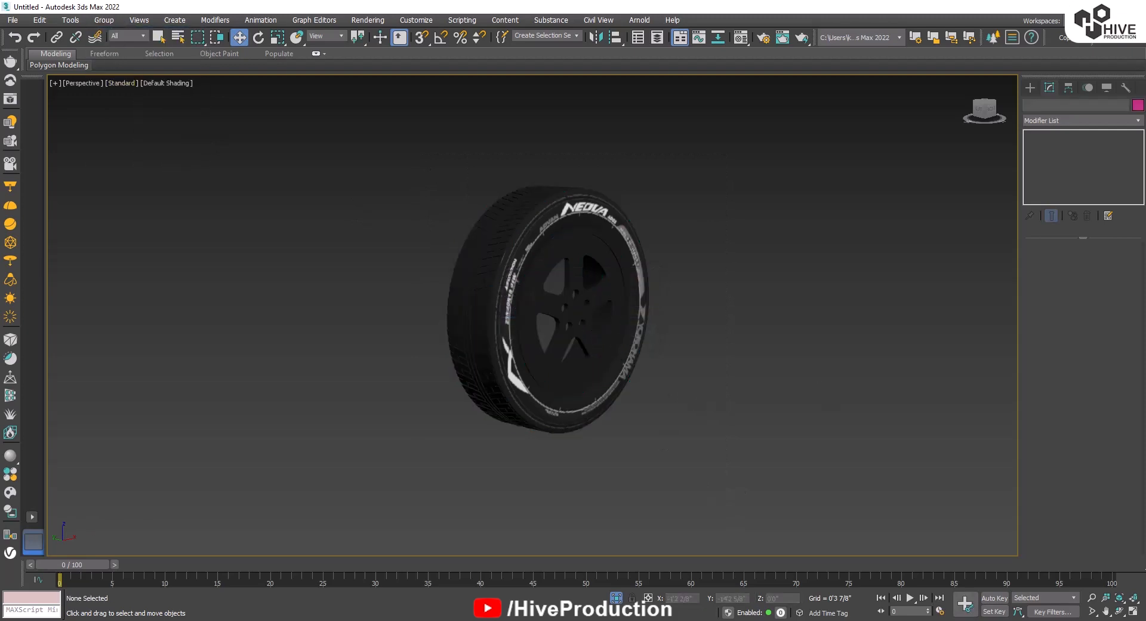
Show all four viewports, turn on angle snap and clone the wheel group directly above the original in the front view.
middle_click_drag(579, 334, 513, 325, "alt")
key("alt+w")
left_click_drag(843, 162, 698, 251)
key("e")
key("a")
left_click_drag(757, 177, 750, 162, "shift")
left_click(579, 366)
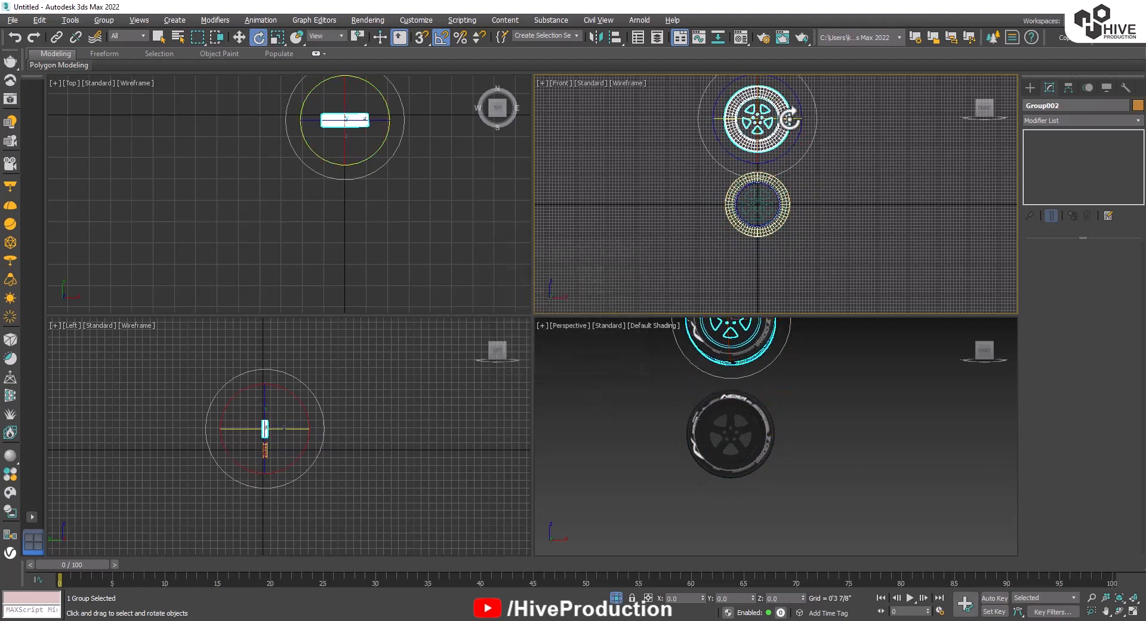
Rotate the upper wheel about its vertical axis to face the opposite way, and lower it closer to the original.
left_click_drag(793, 115, 685, 122)
key("w")
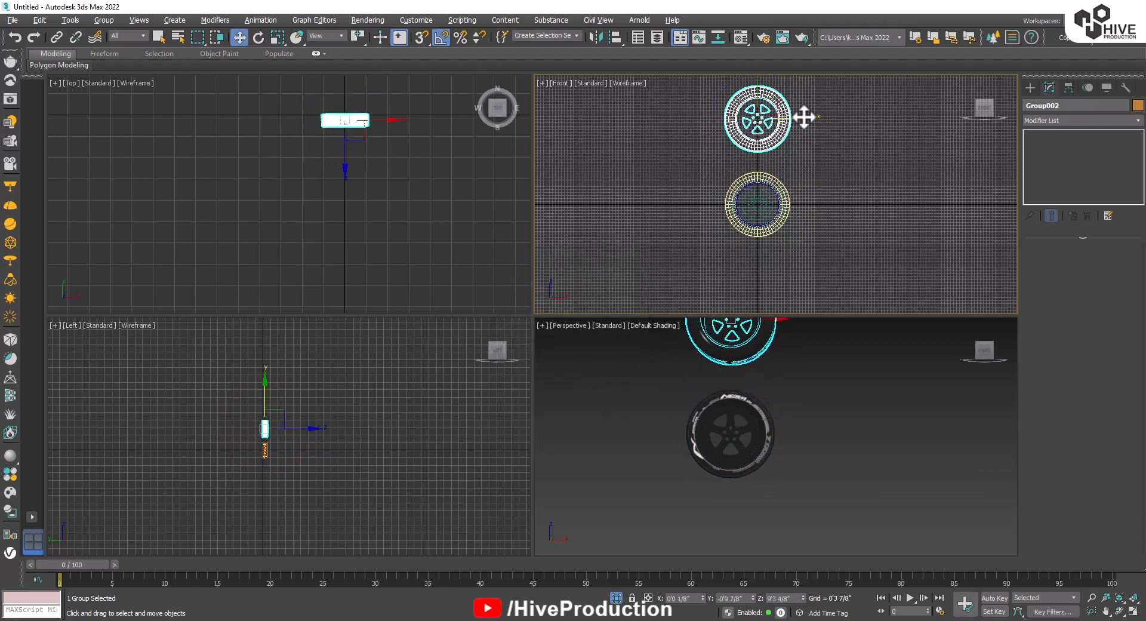
left_click_drag(757, 88, 760, 101)
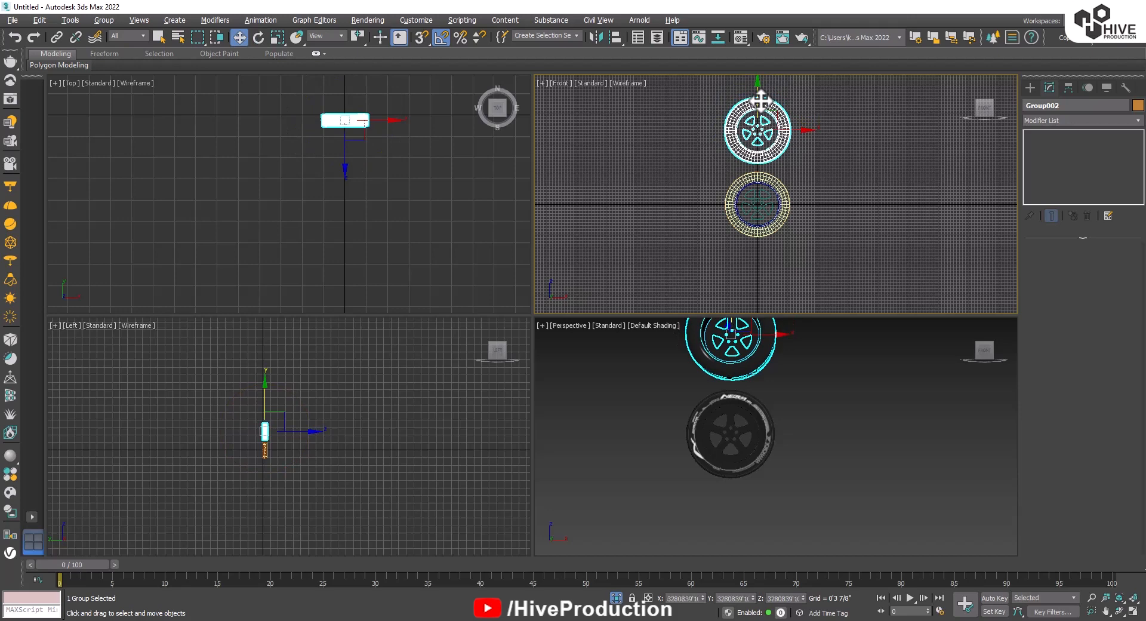
left_click(388, 189)
Create an upright cylinder post behind one side of the wheels with radius 0'2 6/8" and height about 13'2 4/8".
scroll(368, 241, "up", 3)
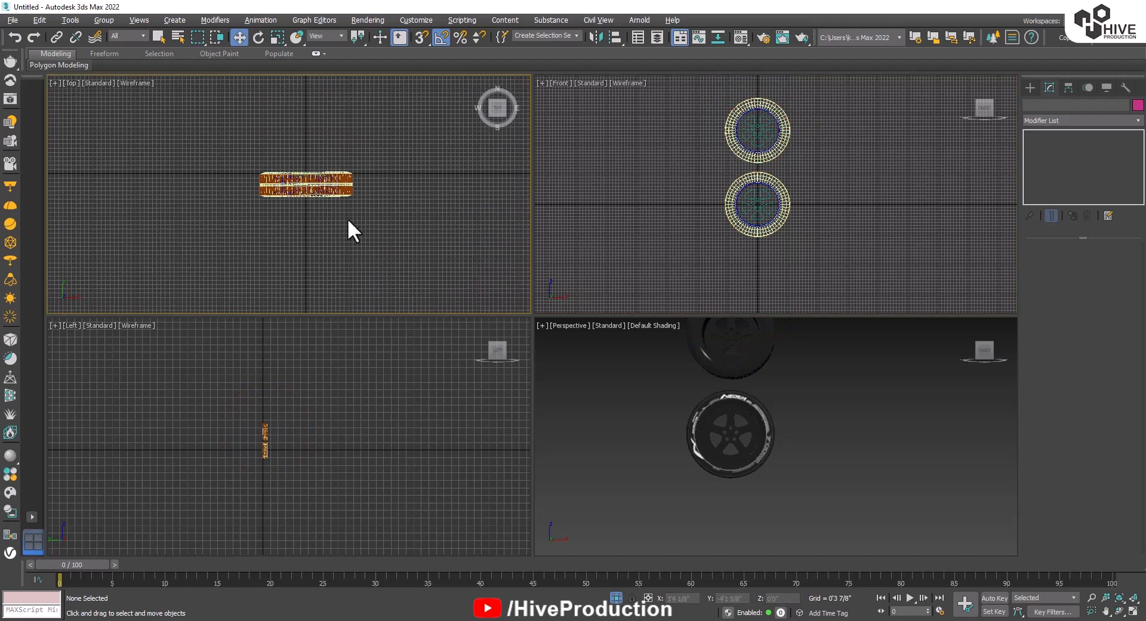
left_click(1029, 87)
left_click(1051, 196)
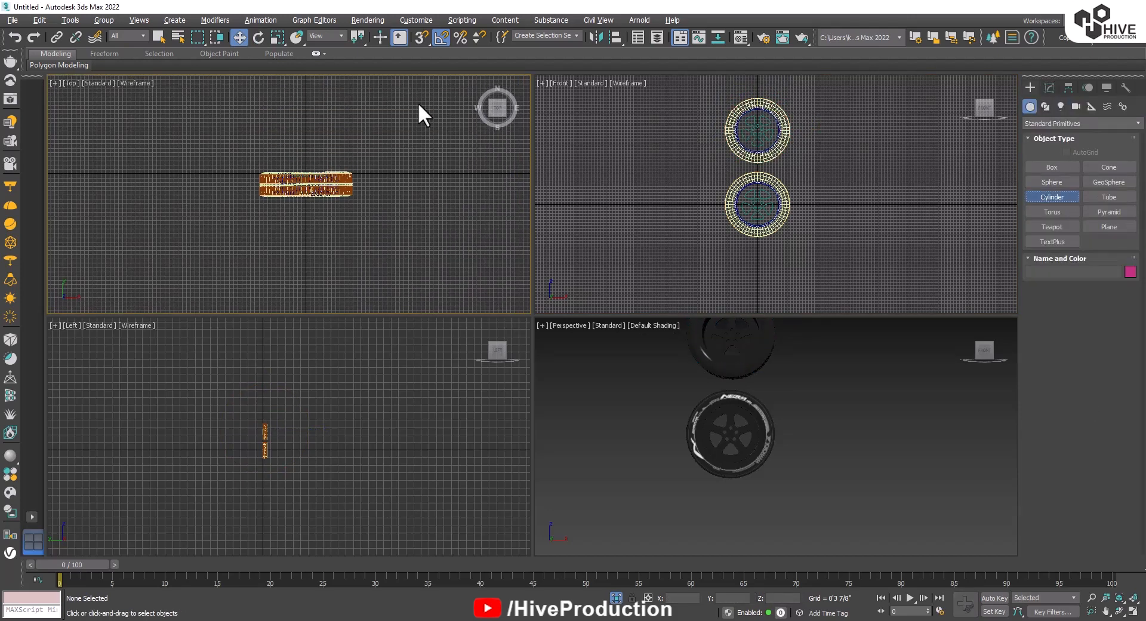
scroll(349, 116, "up", 3)
left_click_drag(344, 190, 348, 196)
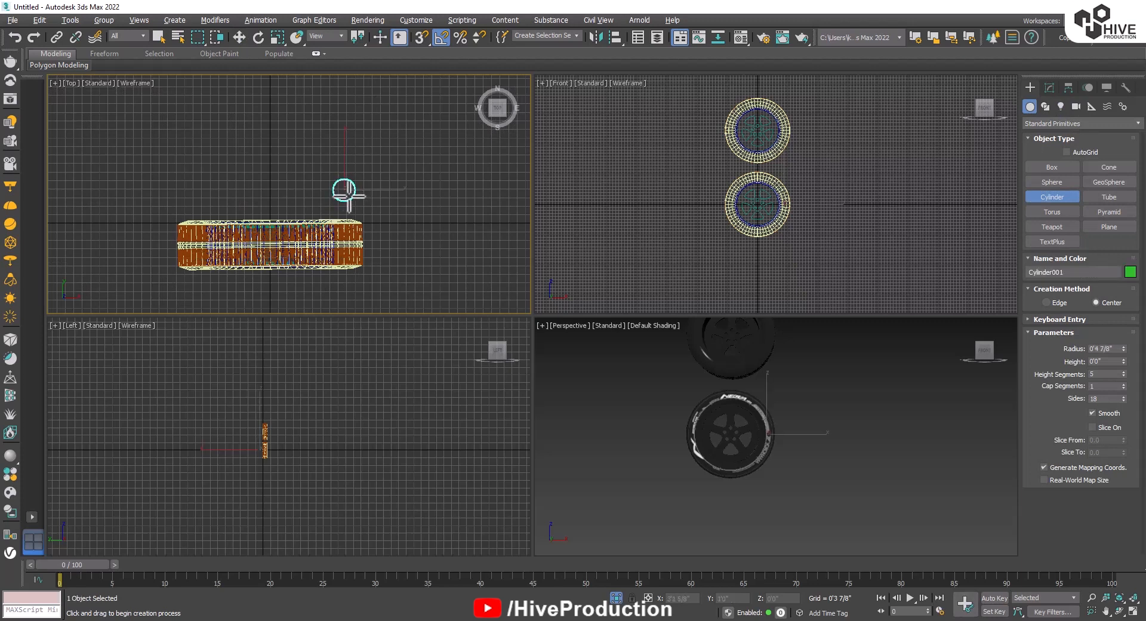
left_click(341, 106)
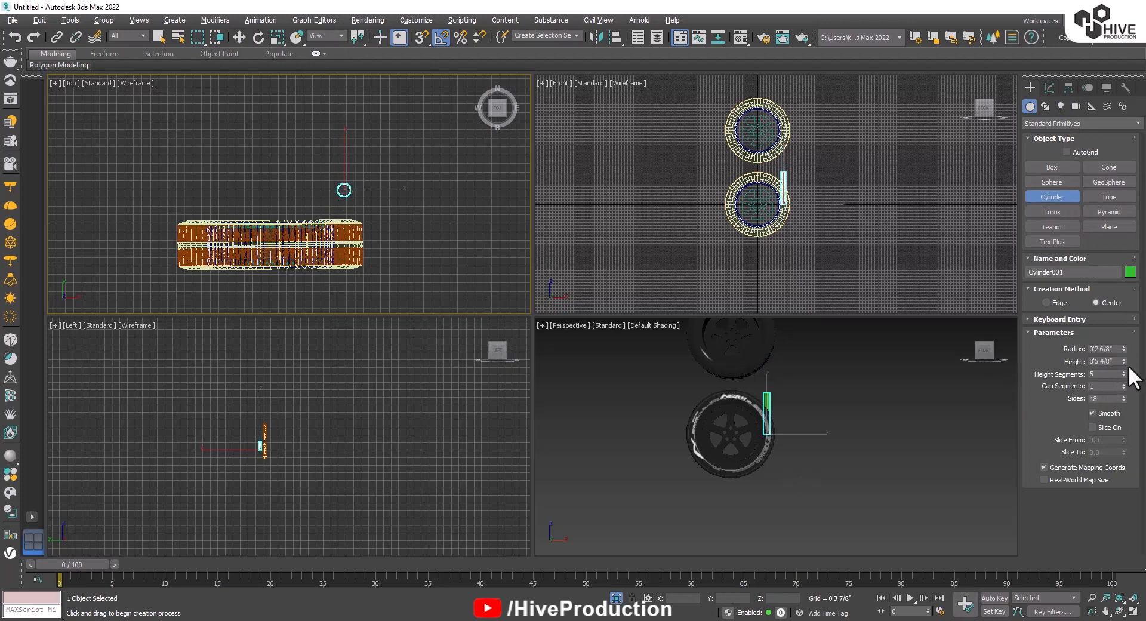
left_click_drag(1123, 358, 1081, 197)
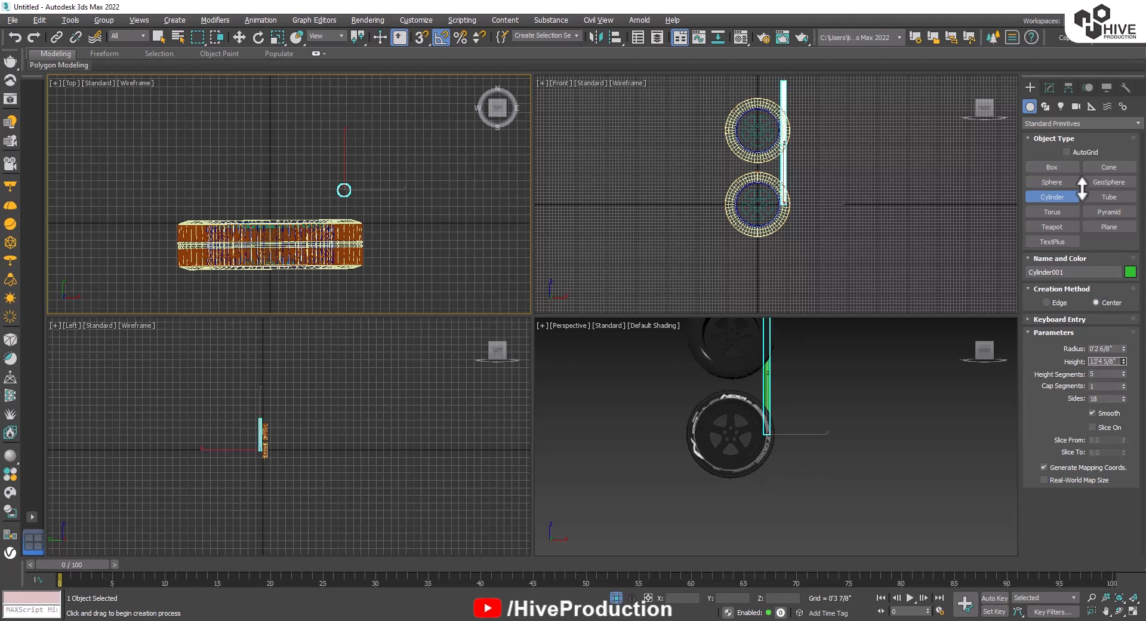
Lower the post to the base of the bottom wheel and set its height to 16'3".
right_click(818, 171)
key("w")
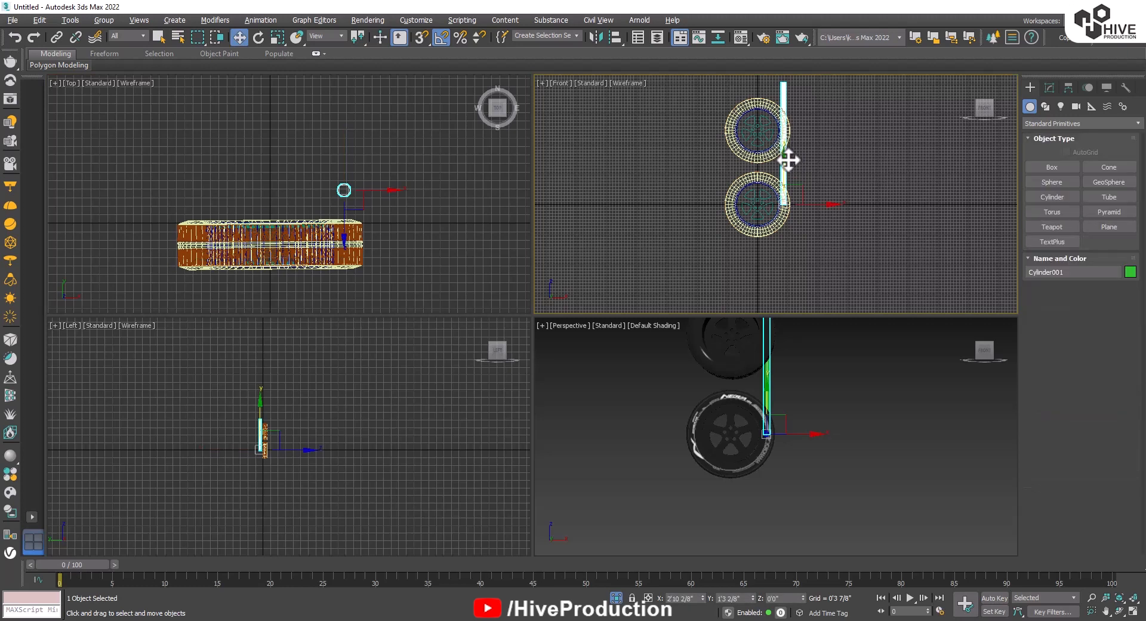
left_click_drag(788, 159, 793, 191)
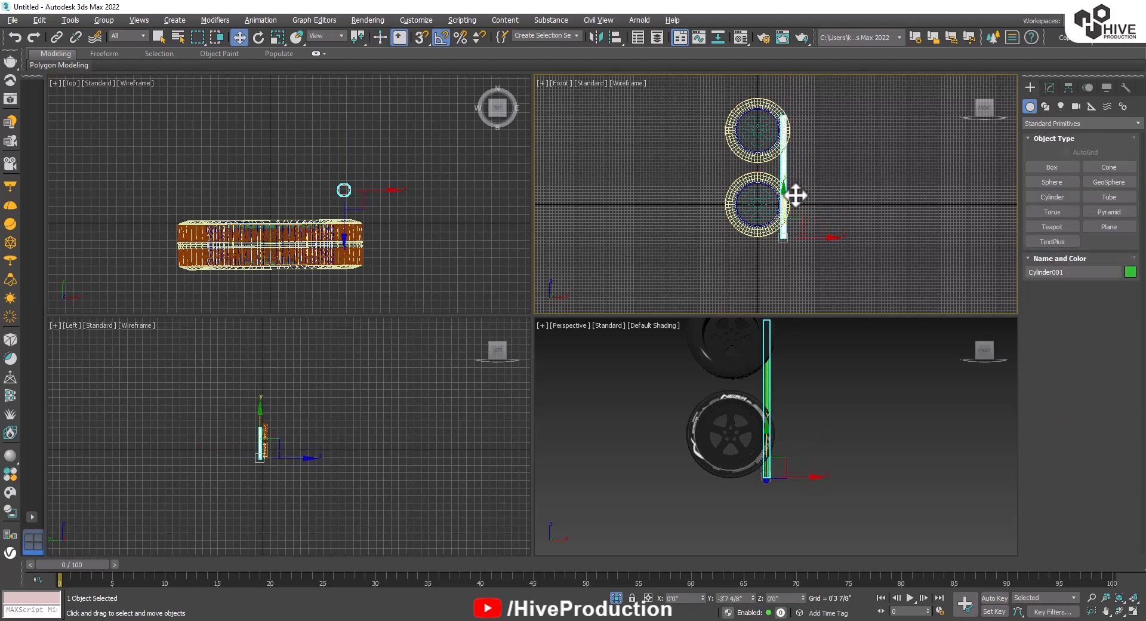
left_click(1048, 88)
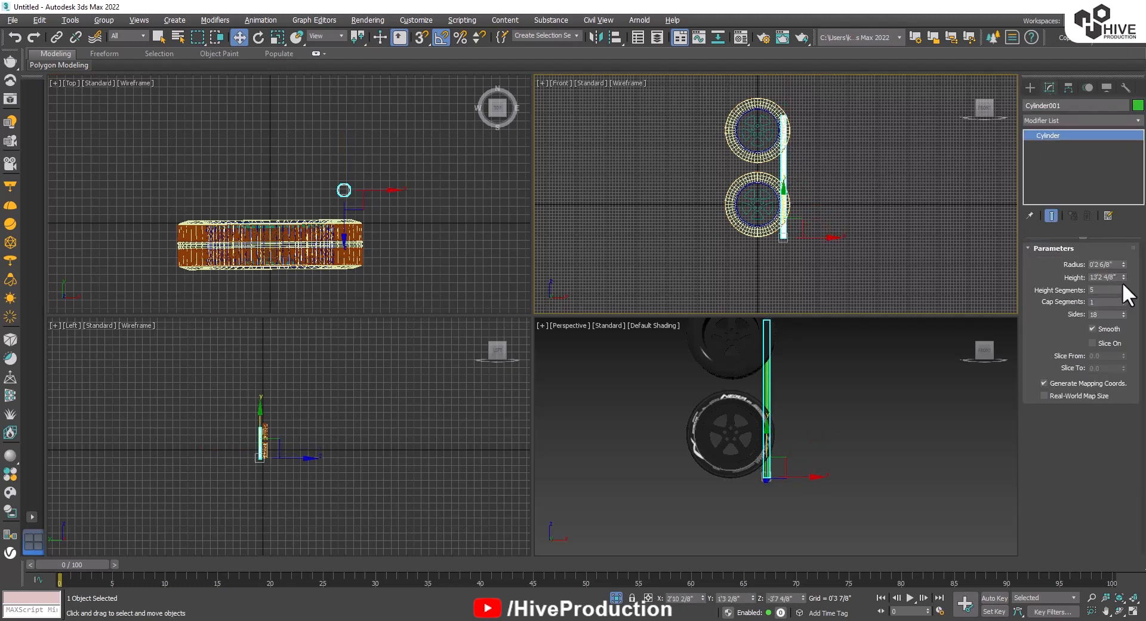
left_click_drag(1123, 276, 1125, 265)
Clone the post to the opposite side of the wheels and move both posts closer to the back of the tires.
left_click_drag(821, 240, 770, 238, "shift")
left_click(550, 368)
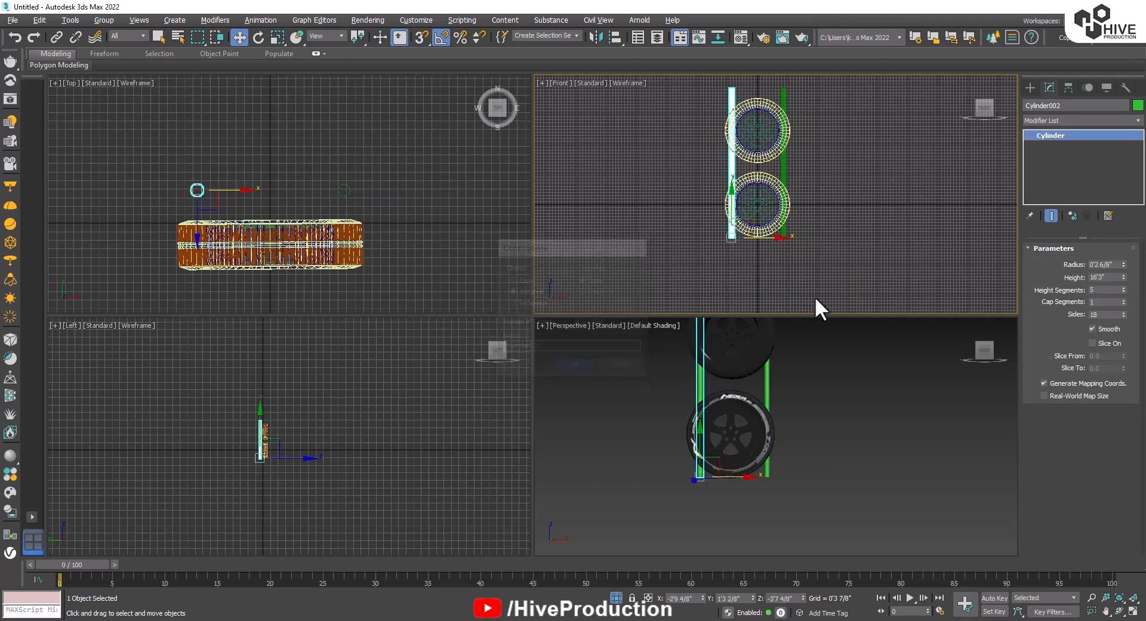
left_click_drag(136, 183, 355, 200)
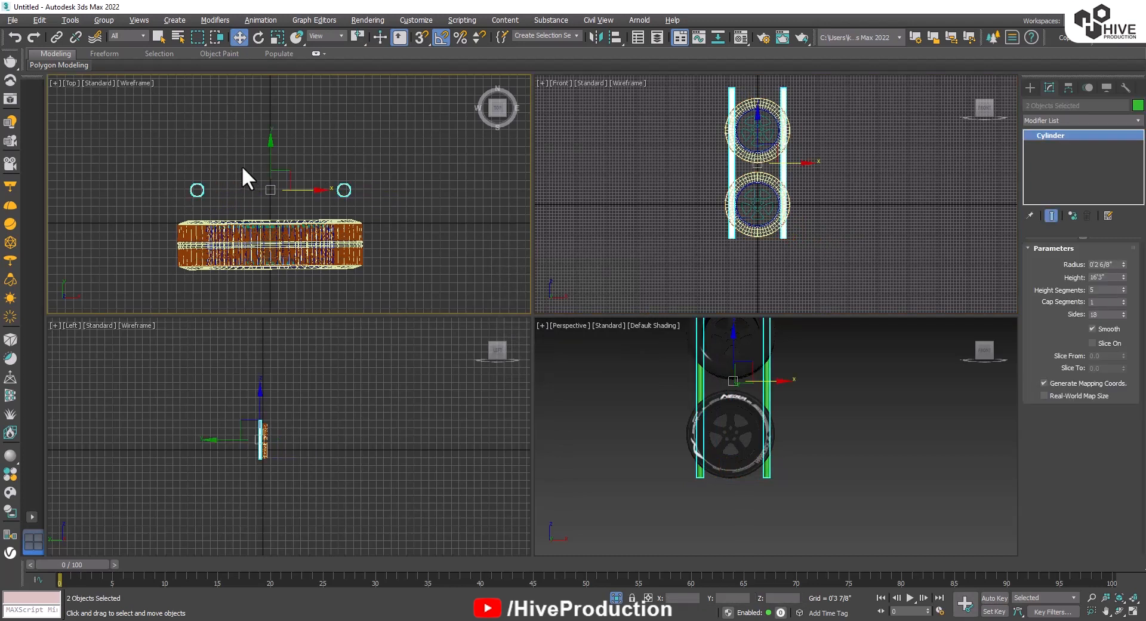
left_click_drag(272, 156, 277, 164)
left_click(464, 171)
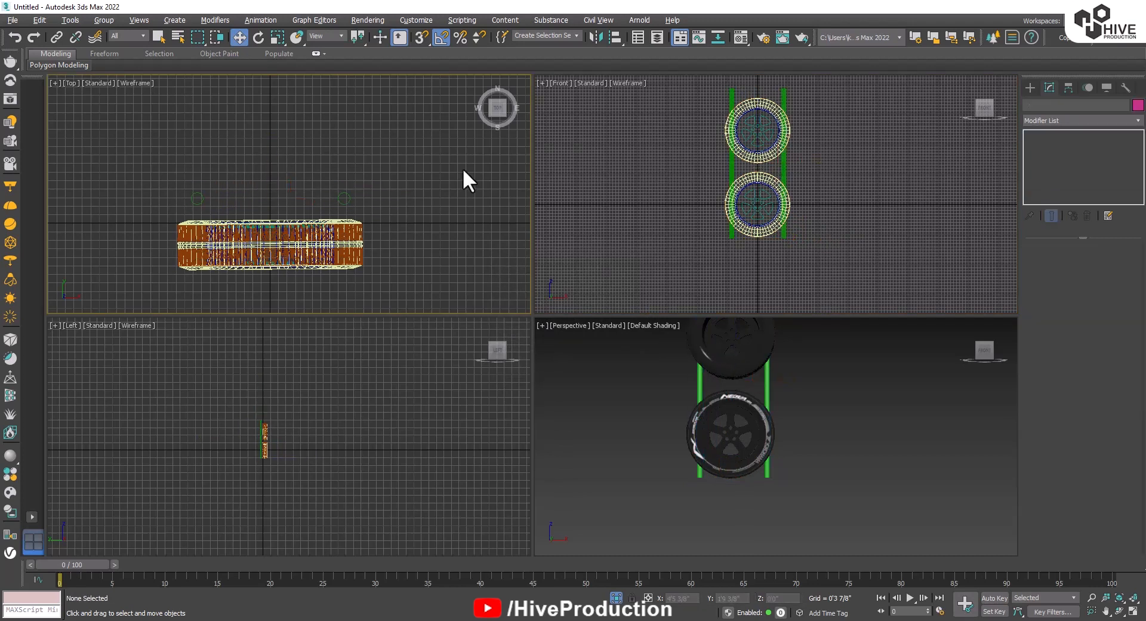
Create a flat box foot 0'1 7/8" by 0'9 4/8" by 2'10 1/8" at one post's base and shift it back beneath the post.
left_click(1030, 88)
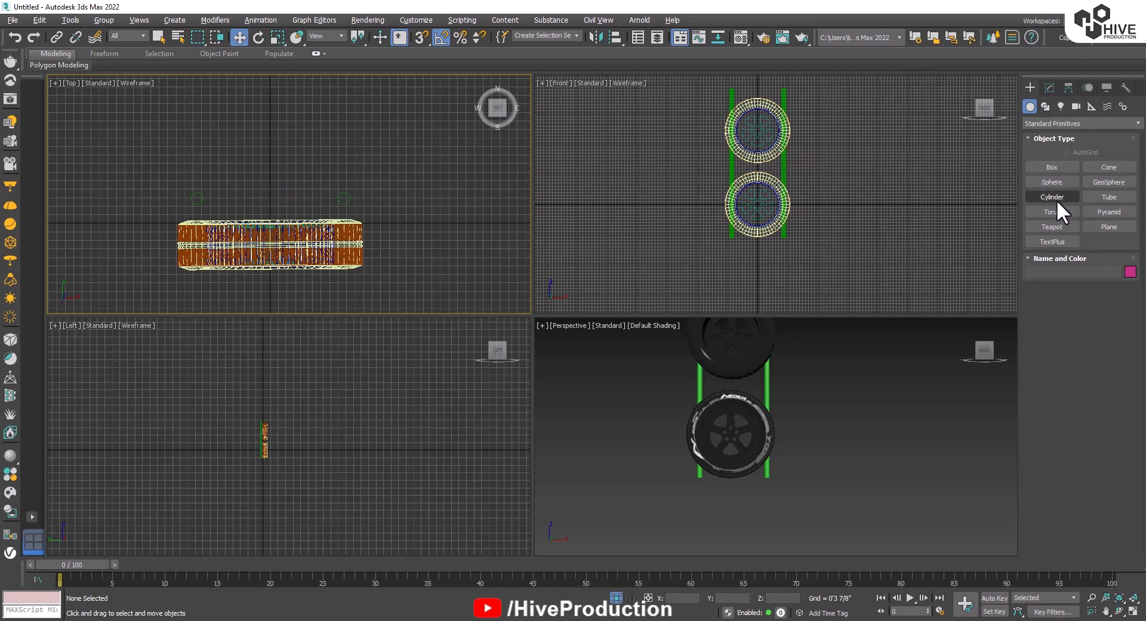
left_click(1044, 166)
scroll(763, 244, "up", 5)
left_click_drag(737, 214, 780, 223)
left_click(784, 75)
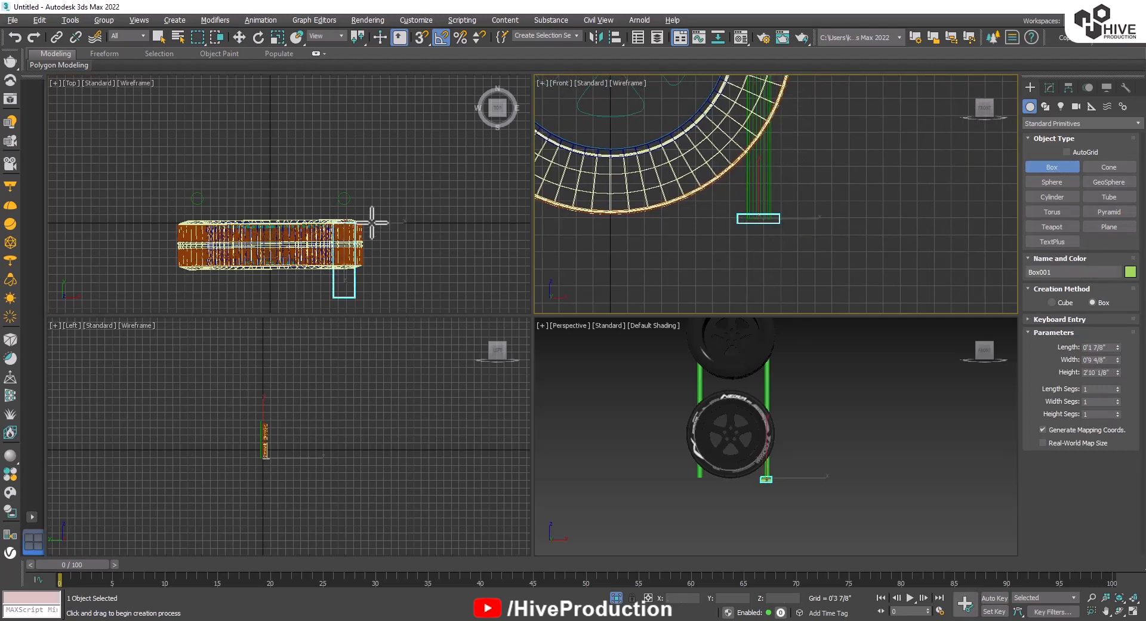
right_click(372, 222)
left_click_drag(344, 212, 350, 146)
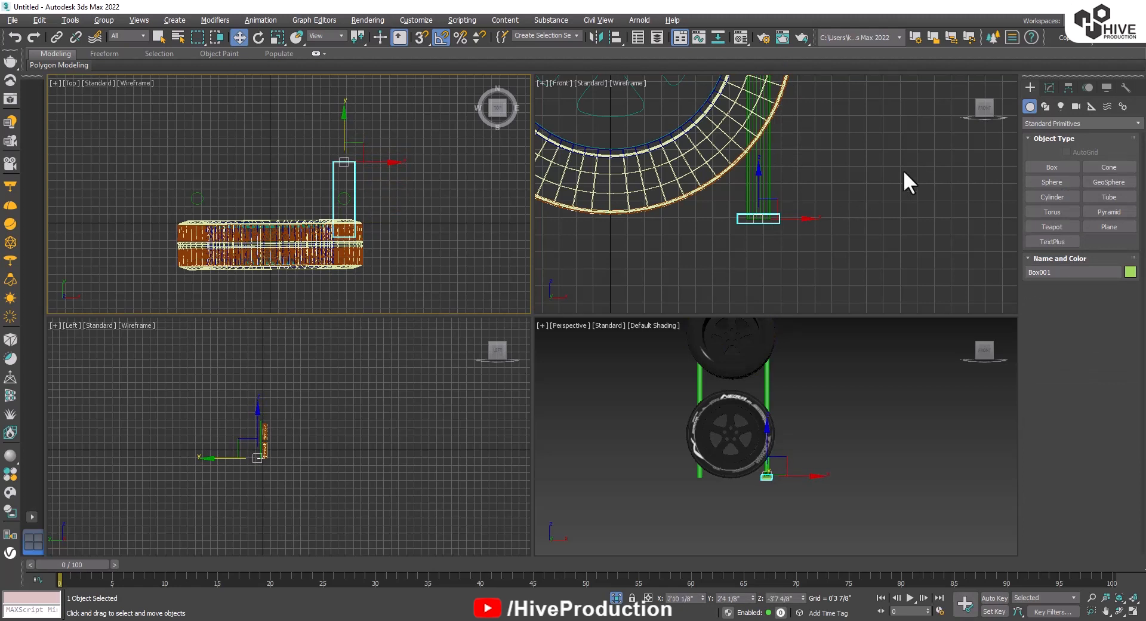
Set the box foot's height to 3'7" and clone it as an instance beneath the other post.
left_click(1049, 87)
left_click_drag(1115, 286, 1115, 270)
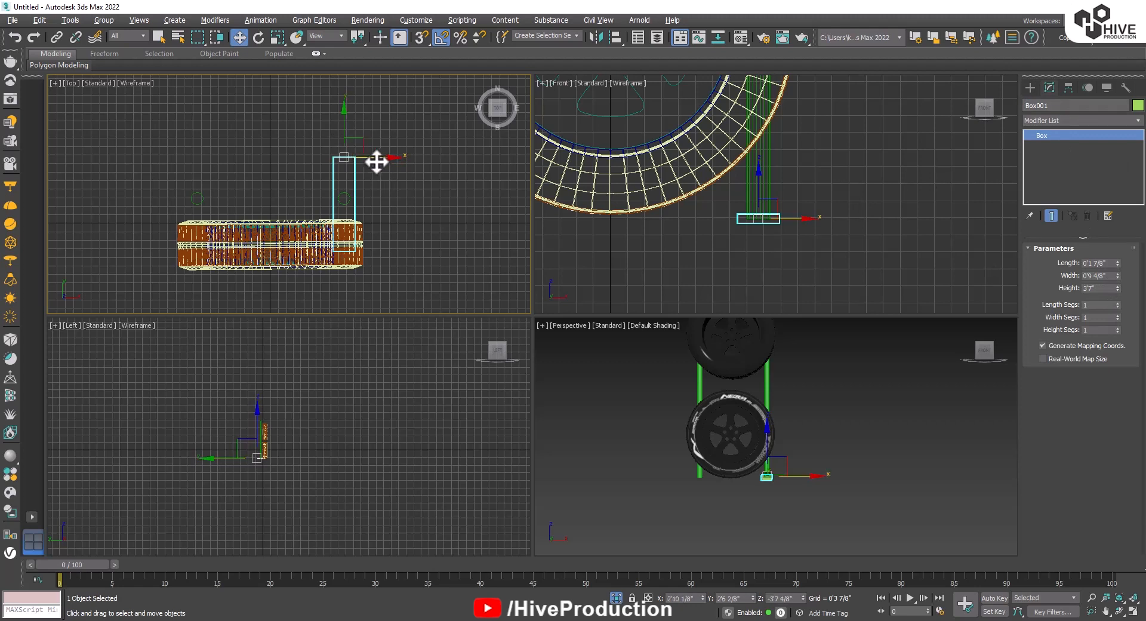
left_click_drag(376, 161, 230, 146, "shift")
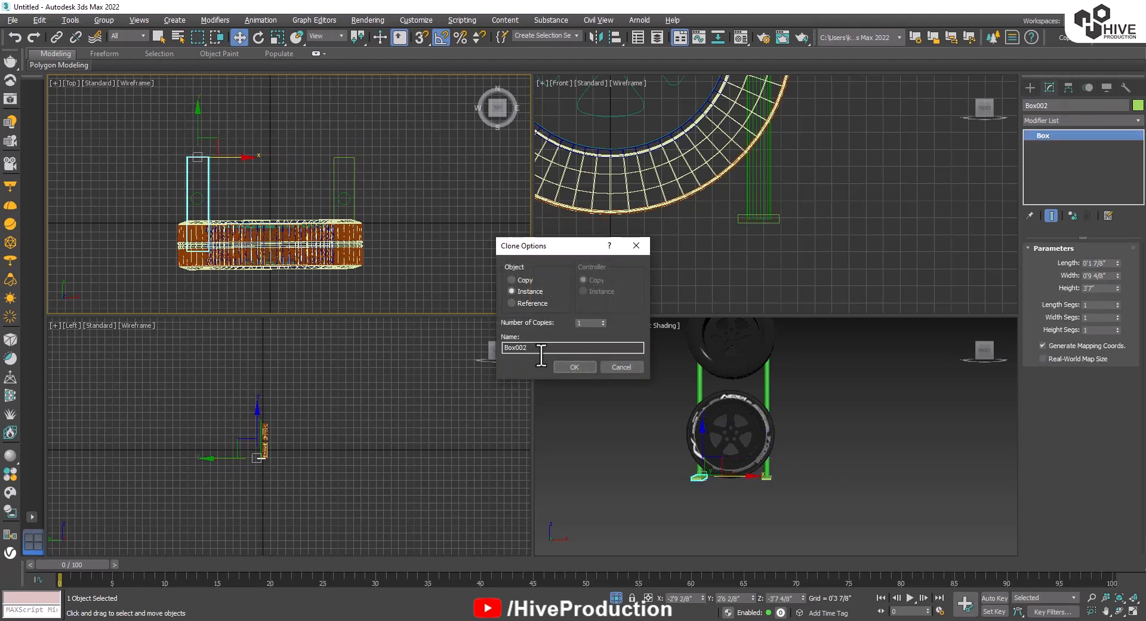
left_click(575, 365)
Select both wheel groups and scale them along their depth to make the tires wider.
left_click(783, 500)
middle_click_drag(783, 500, 756, 504, "alt")
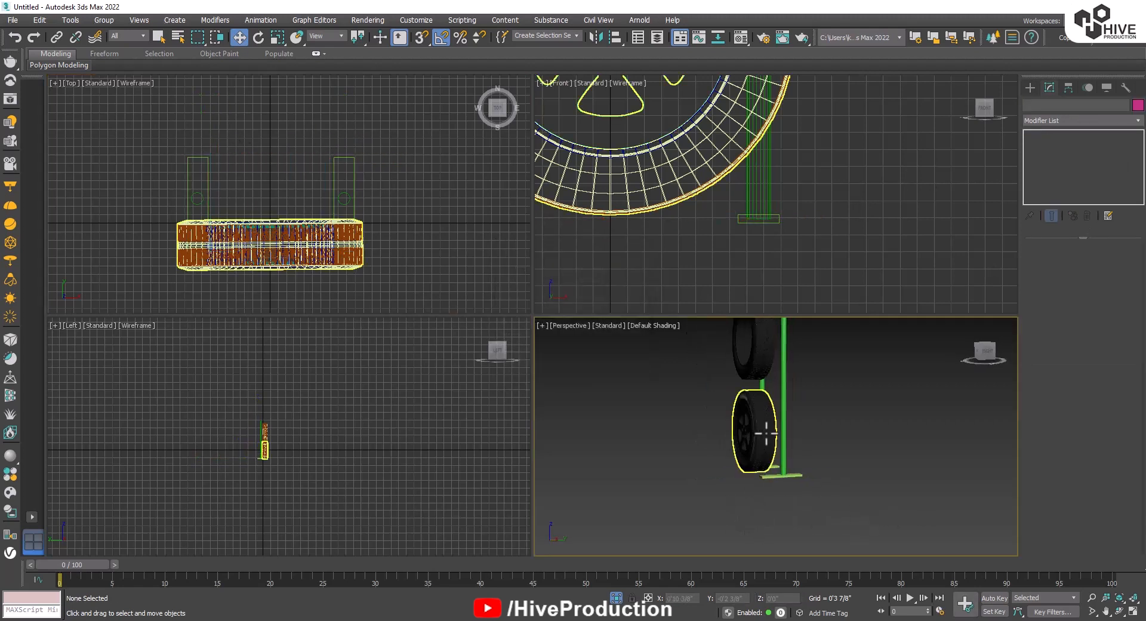
scroll(764, 334, "down", 2)
middle_click_drag(708, 239, 768, 314)
scroll(734, 250, "down", 5)
scroll(732, 243, "down", 4)
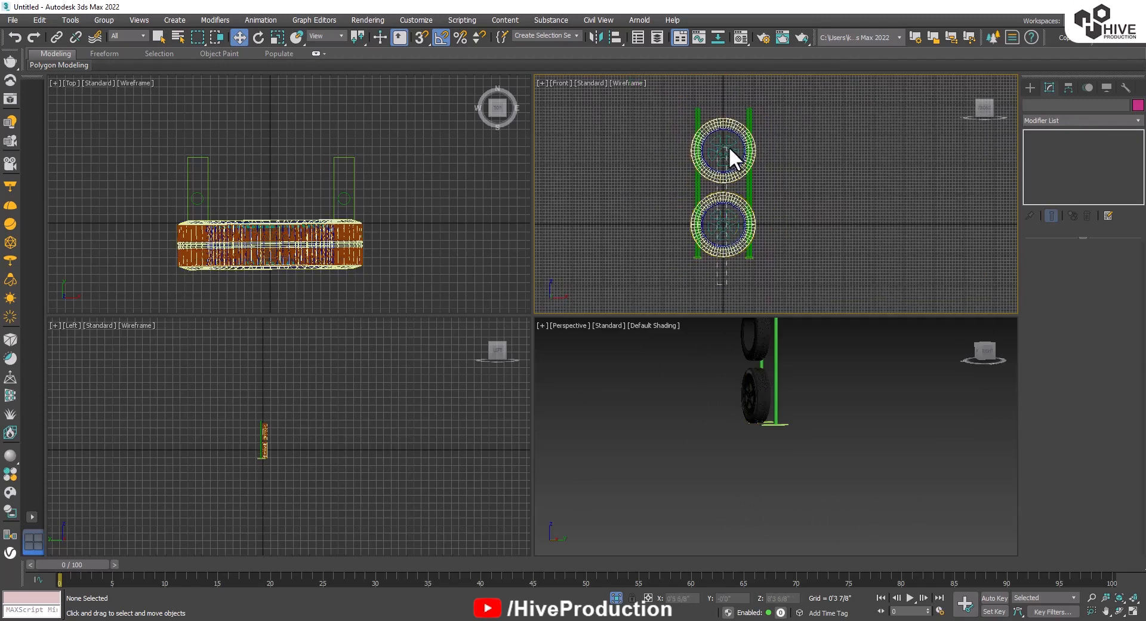
left_click_drag(729, 146, 729, 146)
right_click(216, 249)
key("r")
left_click_drag(270, 200, 268, 185)
key("w")
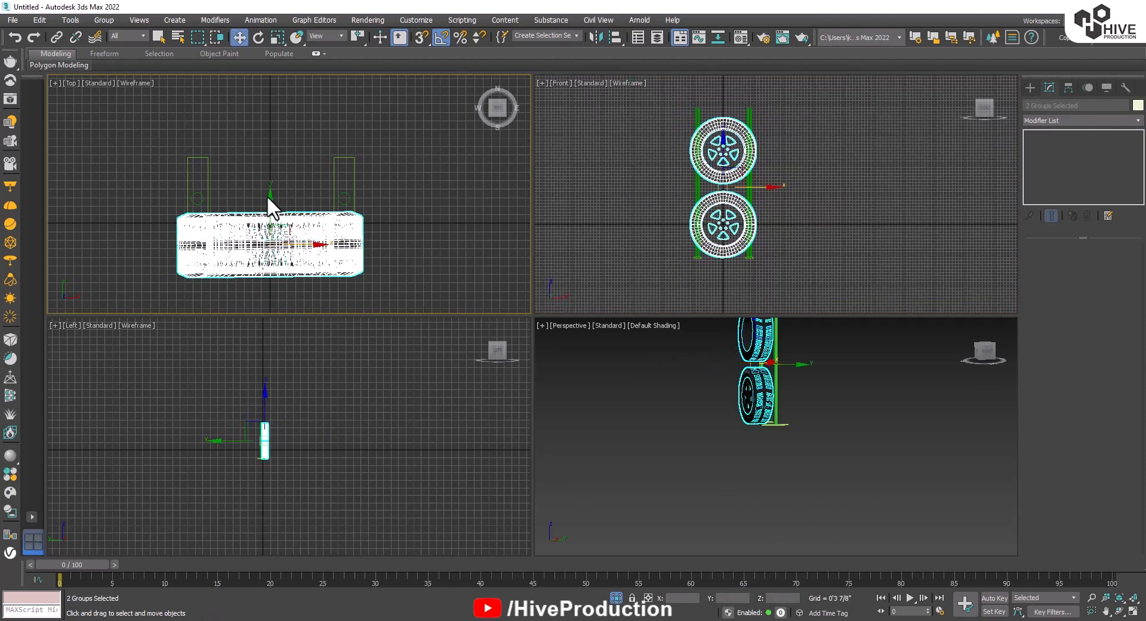
Raise the lower wheel slightly above the feet and move the upper wheel higher between the posts in the front view.
left_click(658, 256)
left_click(727, 238)
left_click_drag(721, 203, 721, 199)
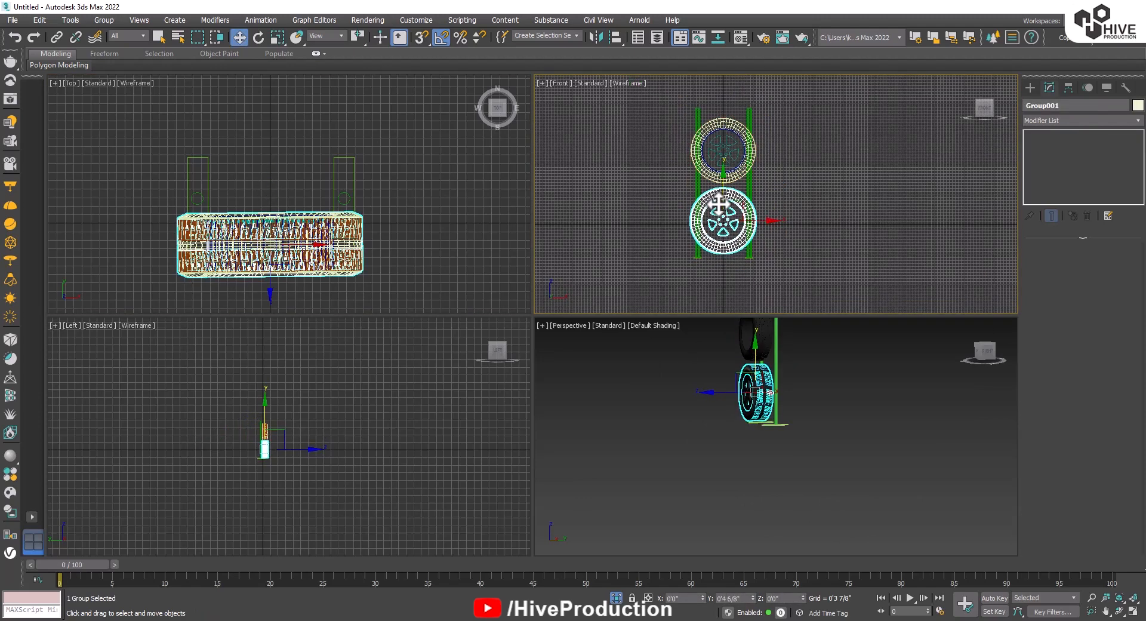
left_click(712, 148)
left_click_drag(723, 129, 723, 118)
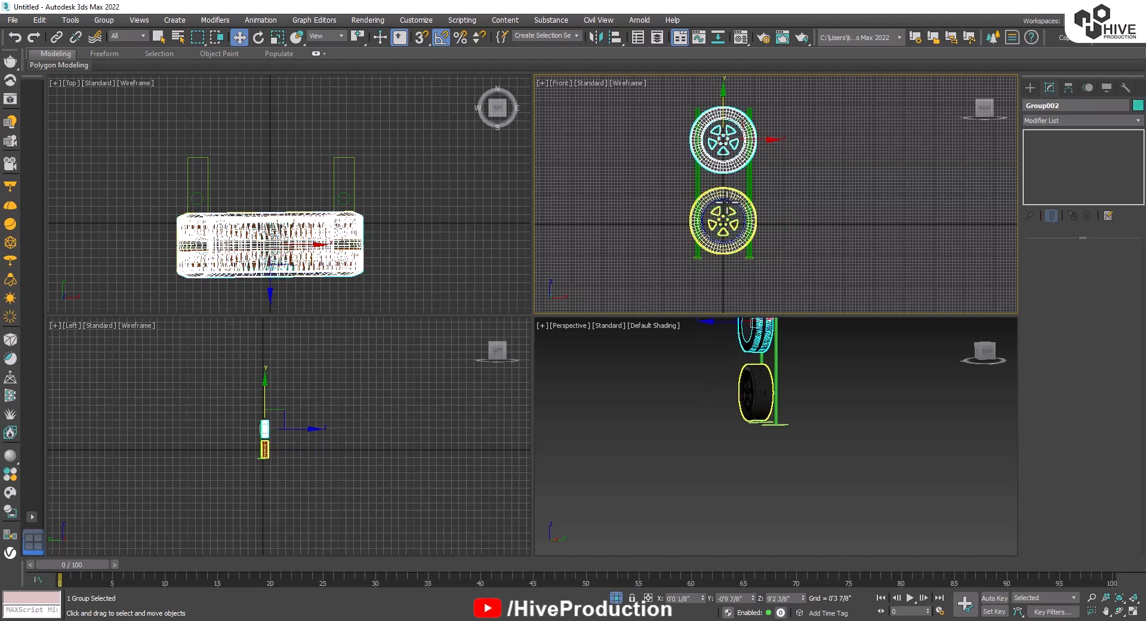
left_click(840, 252)
left_click(716, 222)
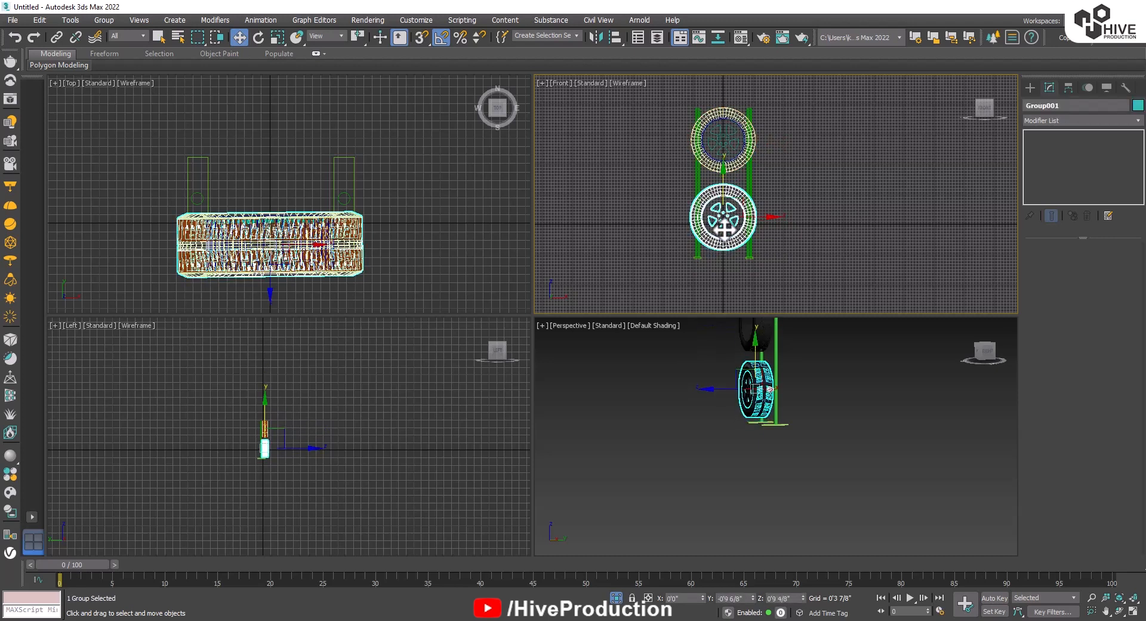
Create a cylinder peg of 0'2 2/8" radius in the front view where one post meets the lower tire's underside.
left_click(766, 427)
key("alt+w")
mouse_move(722, 333)
middle_mouse_down("alt")
mouse_move(756, 352)
mouse_move(771, 345)
mouse_move(736, 344)
middle_mouse_up("alt")
left_click(1029, 87)
left_click(1056, 197)
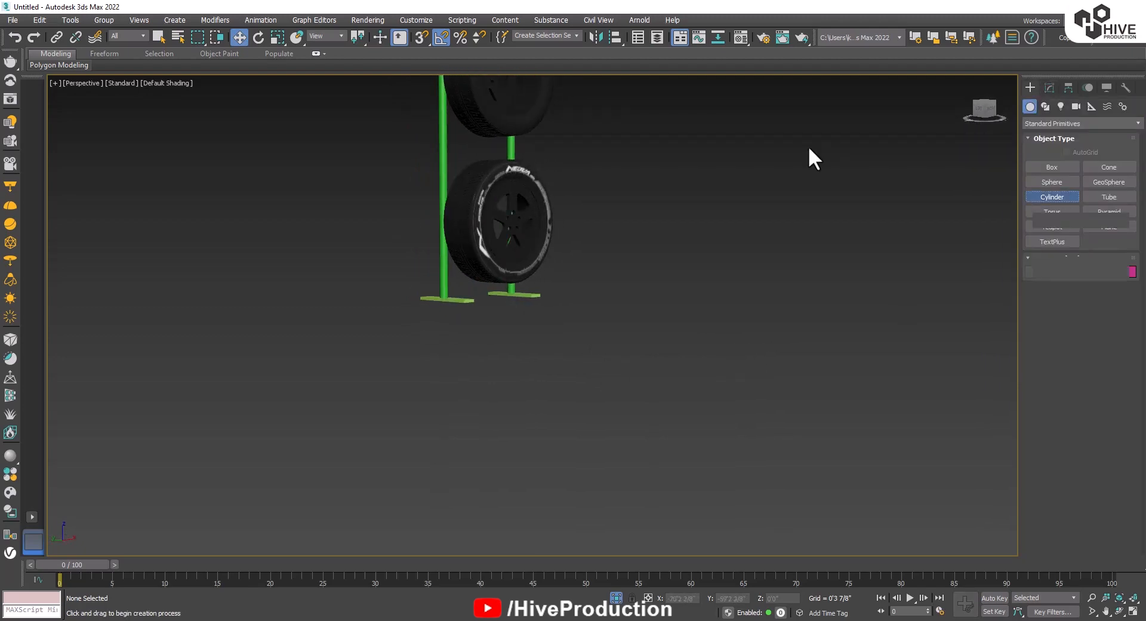
key("f")
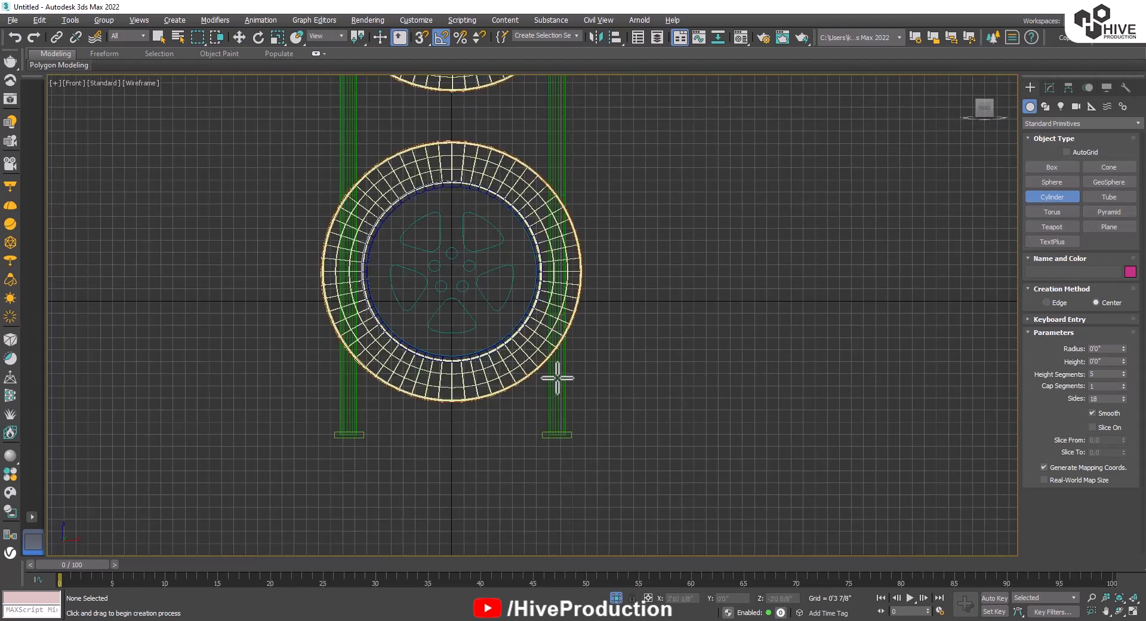
left_click_drag(557, 377, 555, 376)
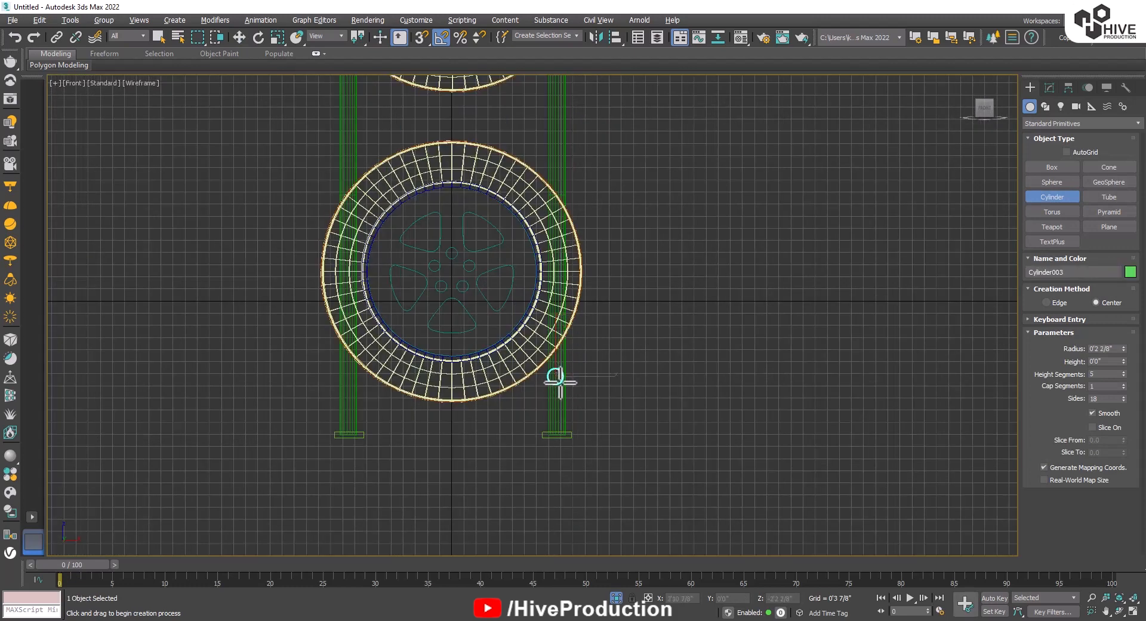
key("w")
scroll(561, 366, "up", 6)
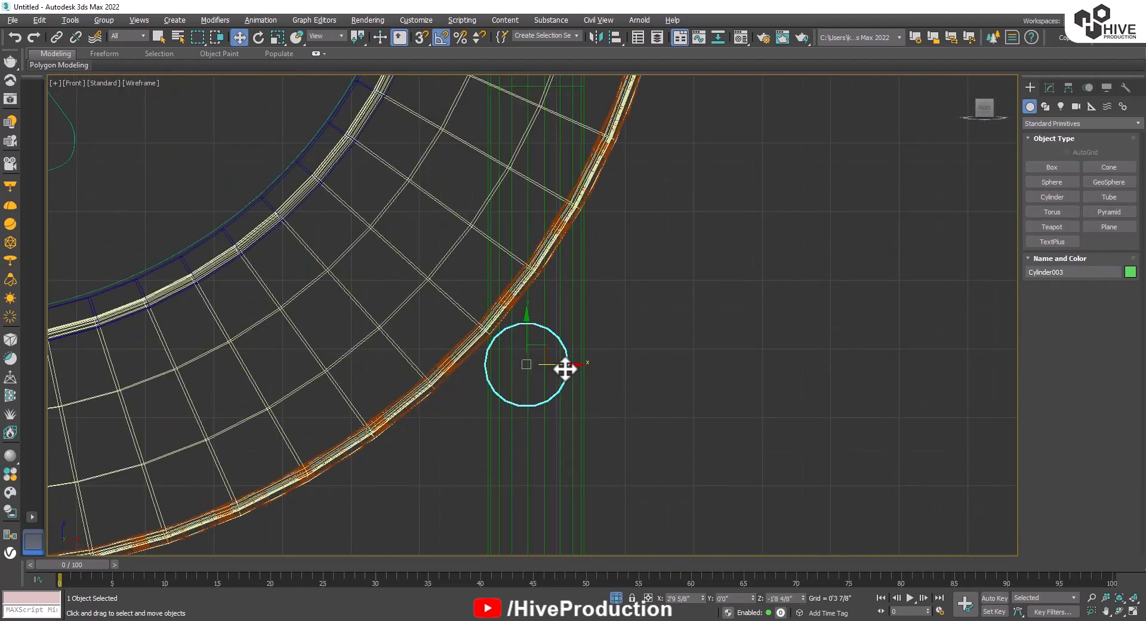
left_click_drag(578, 366, 537, 319)
Move the peg back into its post and set its height to 3'3 2/8".
key("alt+w")
middle_click(810, 375)
key("alt+w")
middle_click_drag(806, 377, 603, 379, "alt")
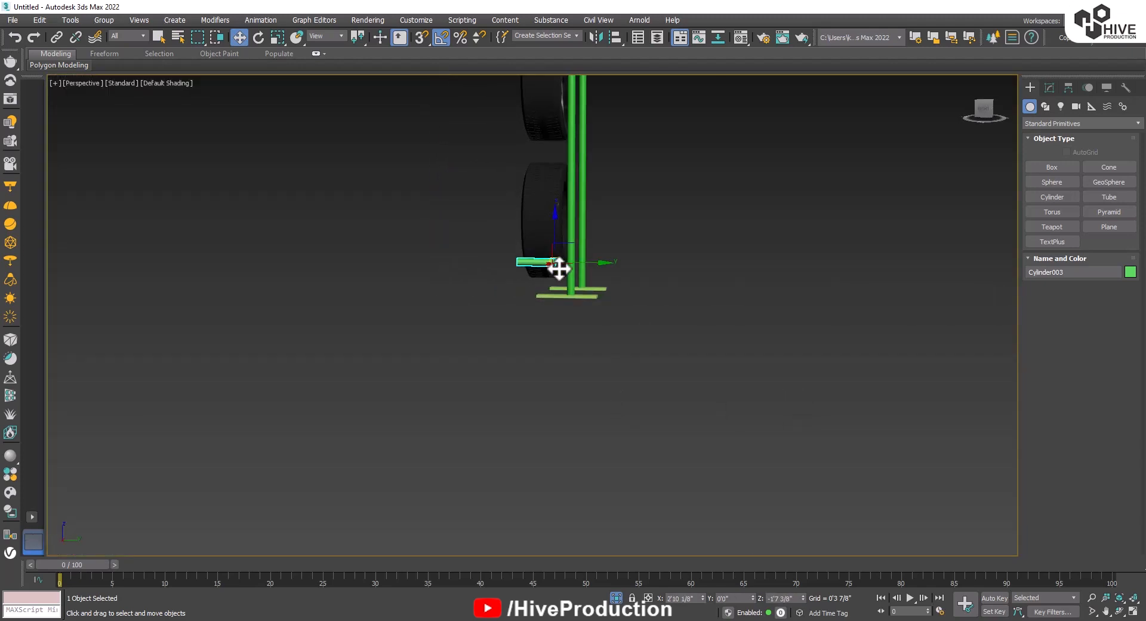
middle_click_drag(561, 268, 578, 312, "alt")
scroll(578, 312, "up", 5)
middle_click_drag(496, 253, 519, 371)
left_click_drag(550, 279, 597, 269)
left_click(1049, 87)
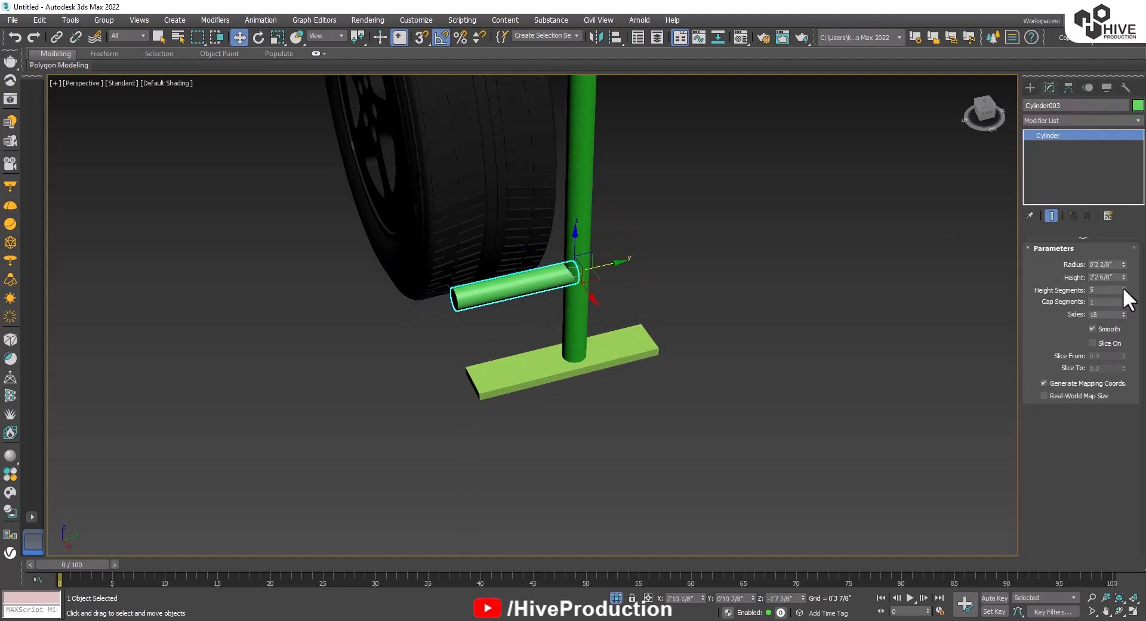
left_click_drag(1123, 274, 1122, 247)
Clone the peg across to the other post and shift the copy sideways to meet that post.
middle_click_drag(633, 293, 525, 295, "alt")
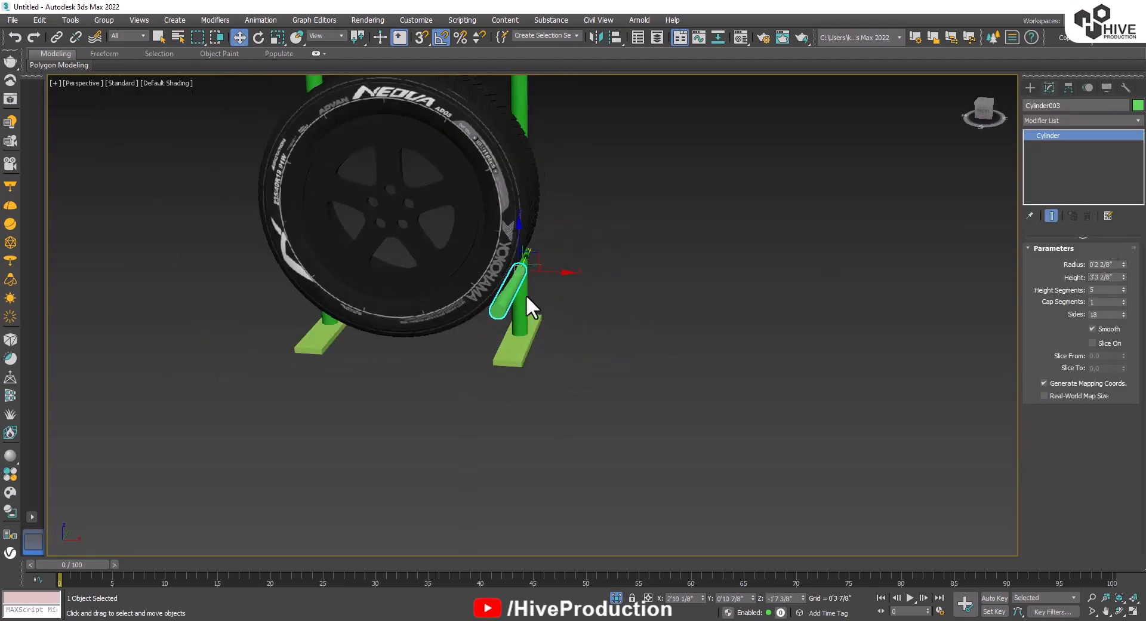
left_click_drag(550, 275, 361, 261, "shift")
left_click(599, 370)
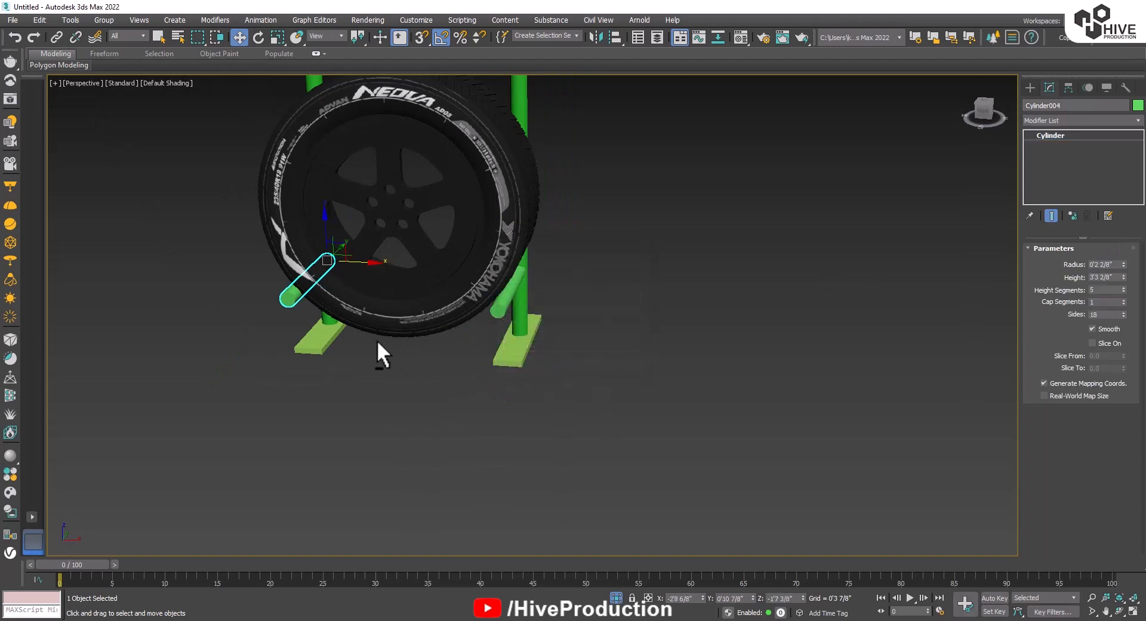
mouse_move(378, 339)
middle_mouse_down("alt")
mouse_move(346, 288)
mouse_move(430, 316)
middle_mouse_up("alt")
scroll(420, 361, "up", 5)
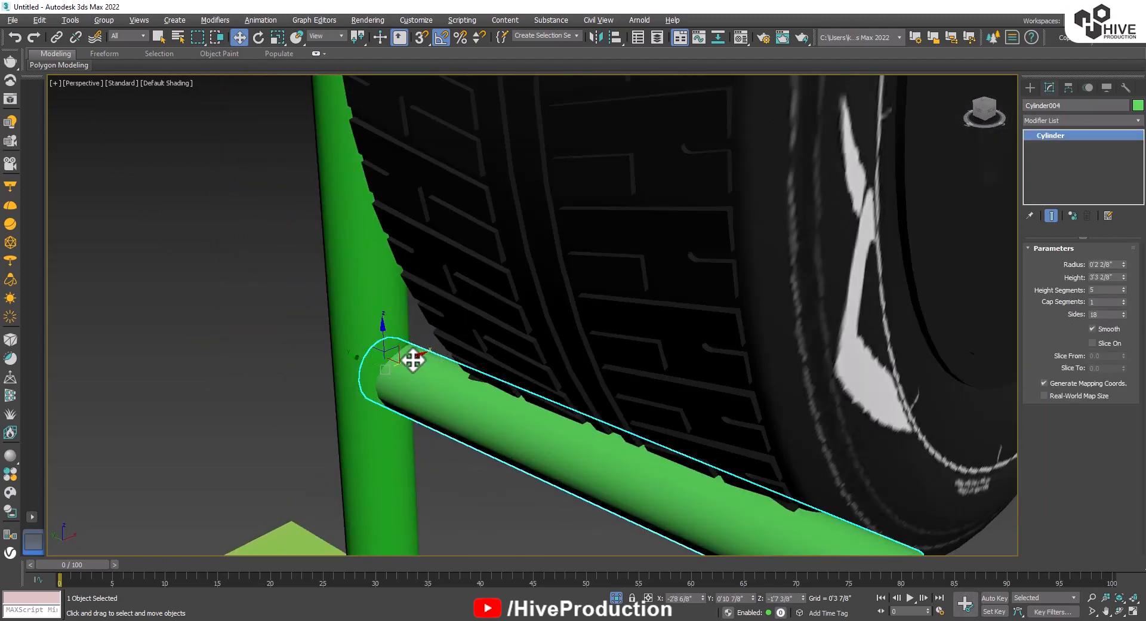
left_click_drag(413, 360, 404, 363)
scroll(498, 437, "down", 5)
middle_click_drag(537, 445, 514, 451, "alt")
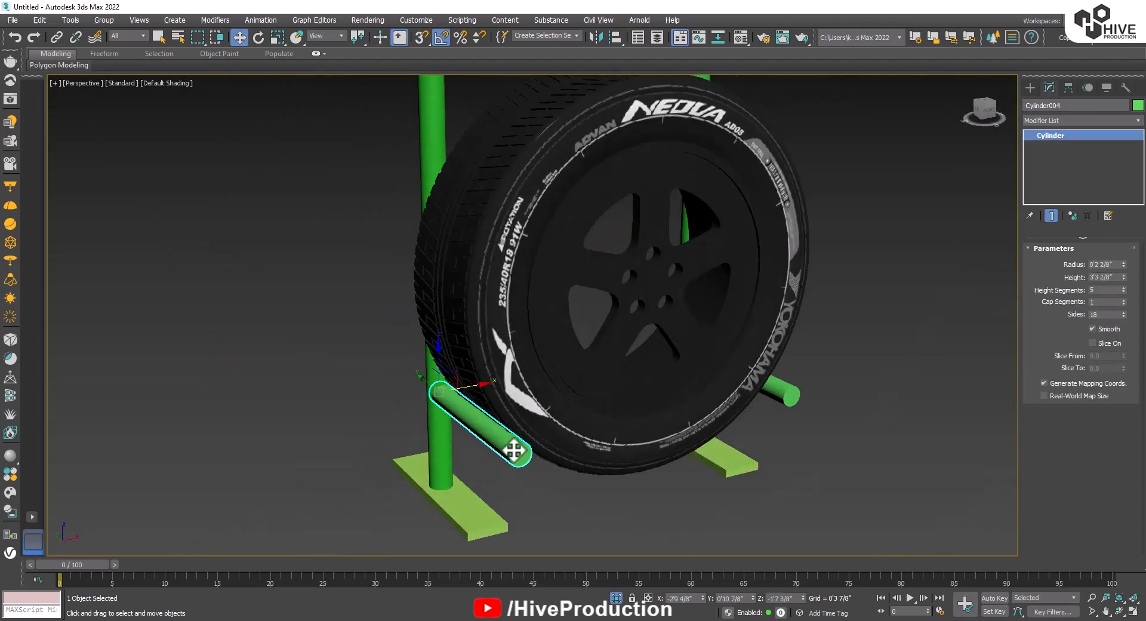
Nudge the cloned peg sideways in the front view to line it up with its post.
left_click(791, 396, "ctrl")
key("f")
scroll(838, 365, "down", 8)
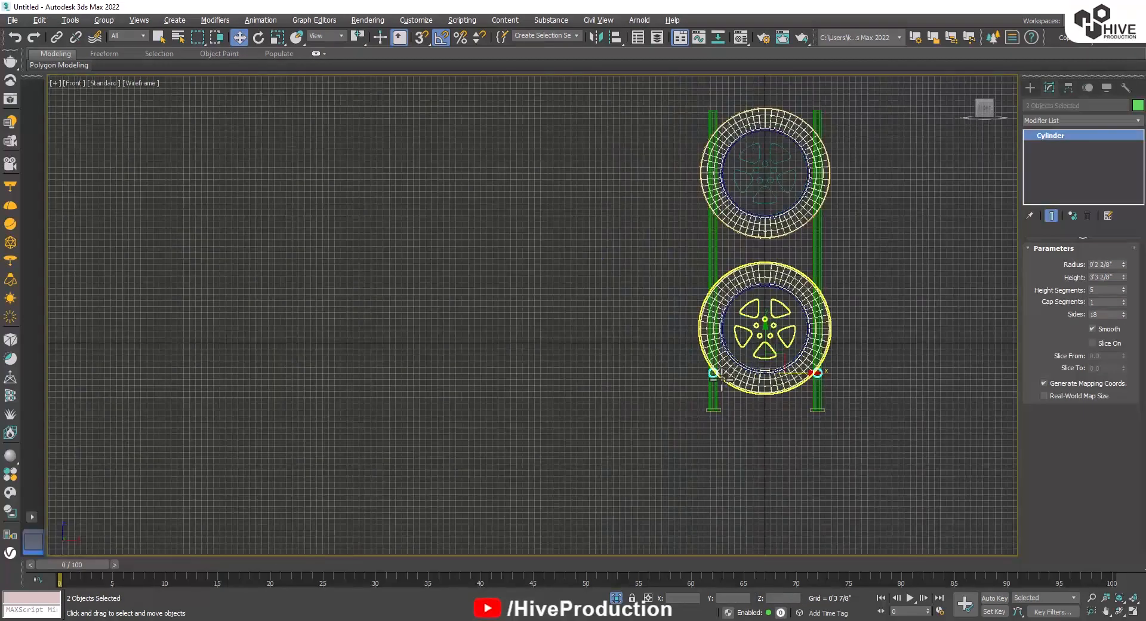
scroll(724, 376, "up", 8)
left_click(716, 370)
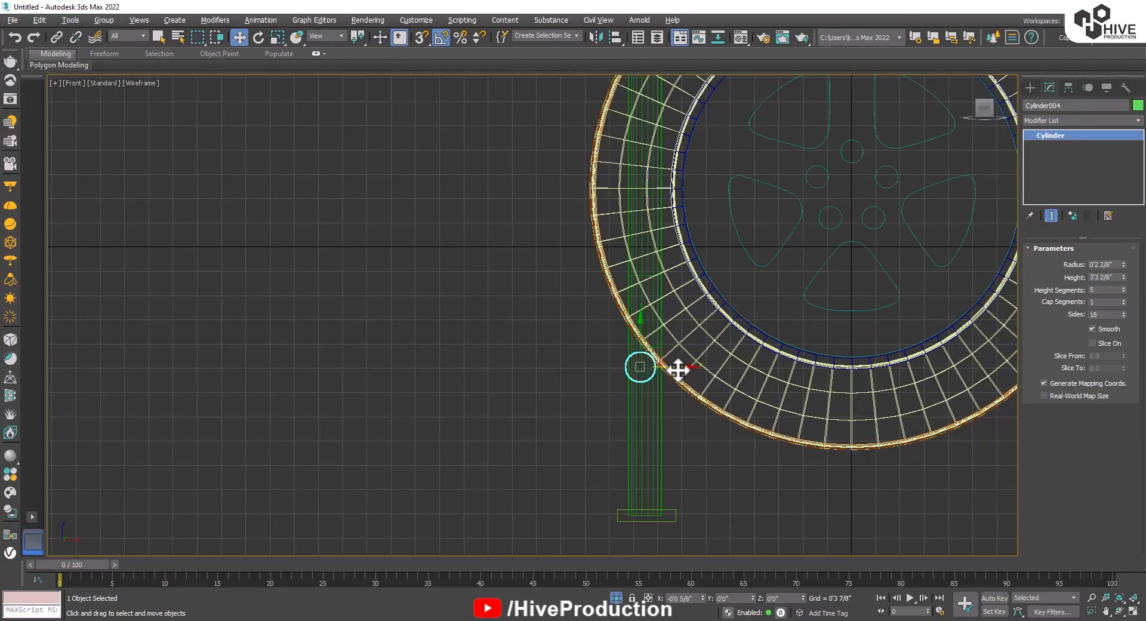
left_click_drag(678, 370, 683, 371)
scroll(714, 382, "up", 2)
middle_click_drag(713, 381, 394, 361)
scroll(613, 441, "down", 4)
Raise the lower wheel slightly in the front view so the tire rests on the two pegs.
left_click(610, 352)
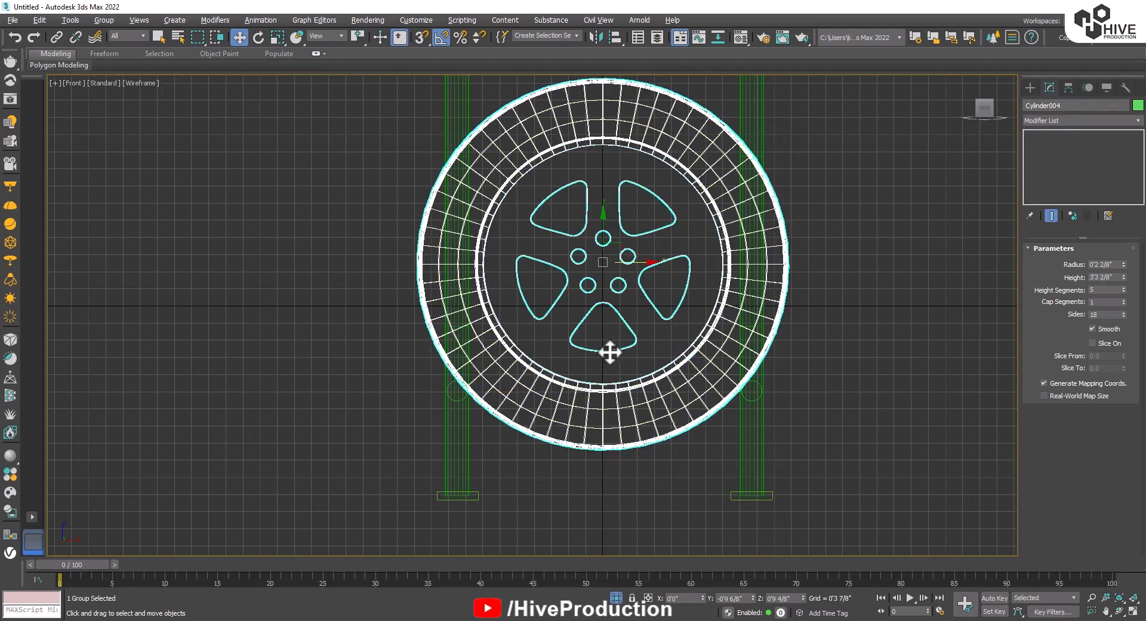
left_click_drag(601, 243, 638, 258)
middle_click_drag(628, 305, 628, 313)
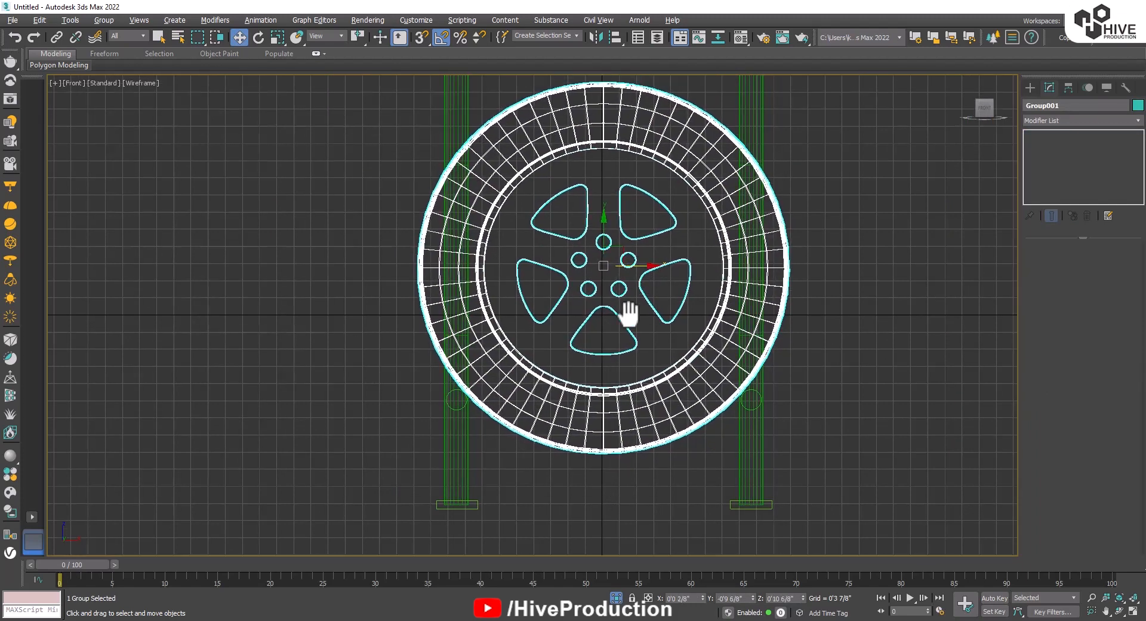
Clone both pegs straight up to sit beneath the upper wheel.
scroll(626, 358, "down", 4)
scroll(647, 443, "up", 5)
left_click(682, 345)
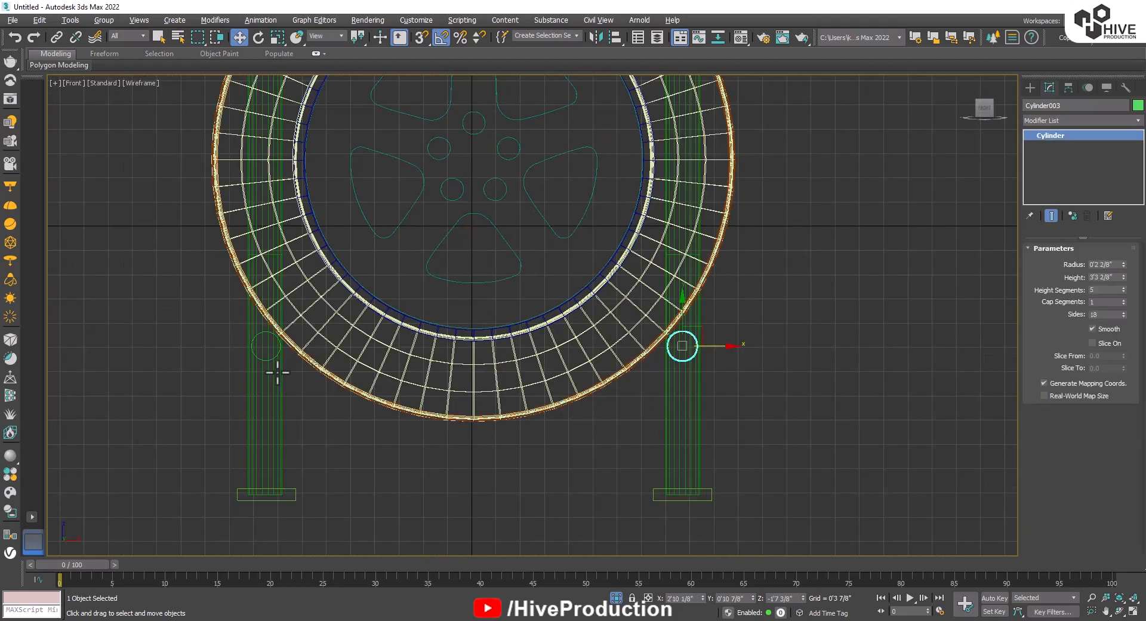
left_click(275, 365, "ctrl")
scroll(430, 453, "down", 4)
left_click_drag(429, 426, 438, 121)
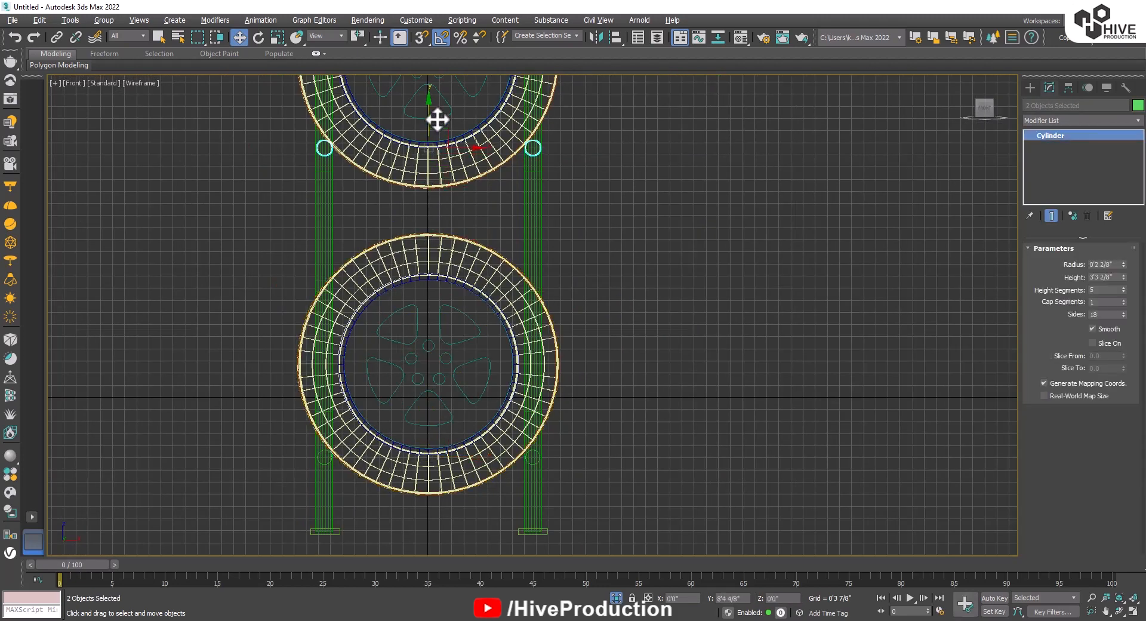
left_click(564, 365)
left_click(763, 359)
Draw a closed line about 6'5" wide around the lower wheel's bottom, with straight sides and base and a curved dip along the top.
middle_click_drag(433, 429, 629, 302)
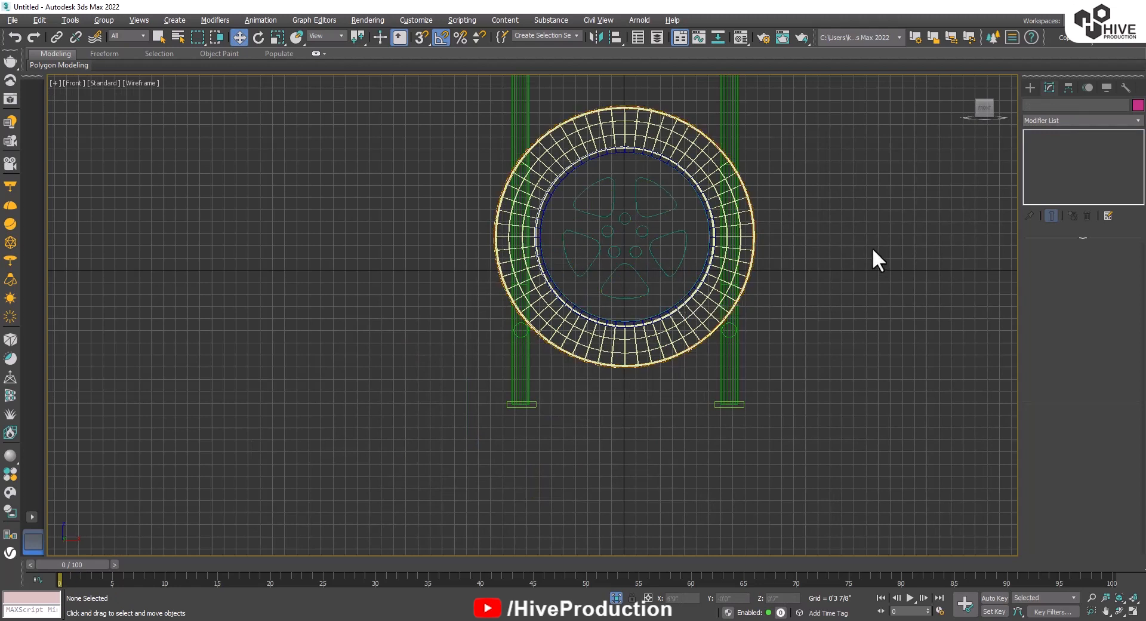
left_click(1029, 87)
left_click(1045, 106)
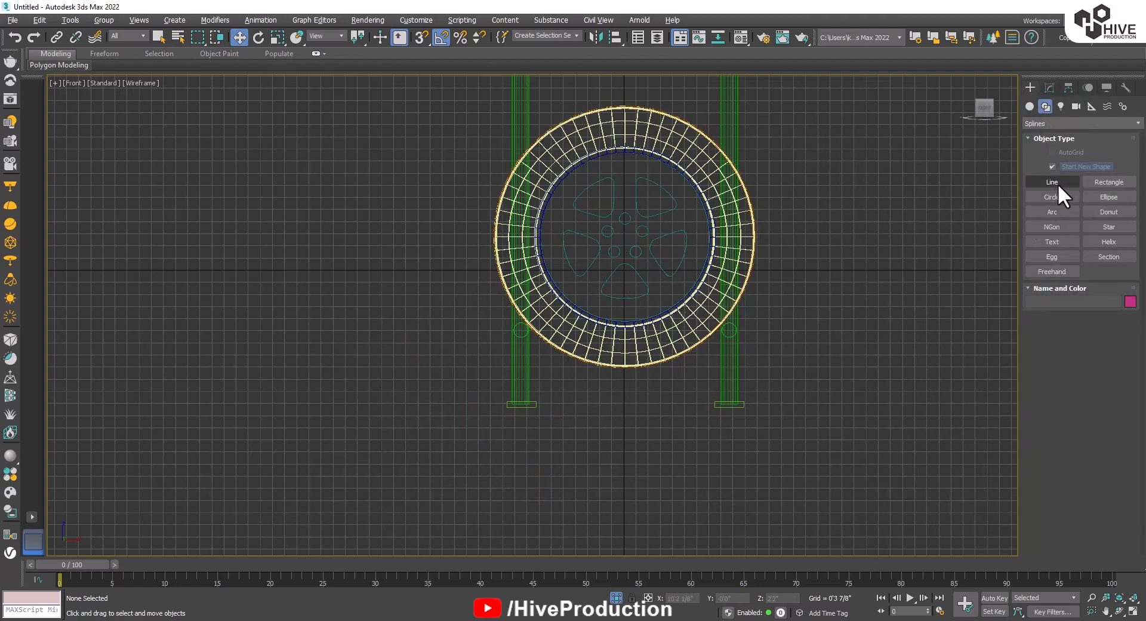
left_click(1051, 182)
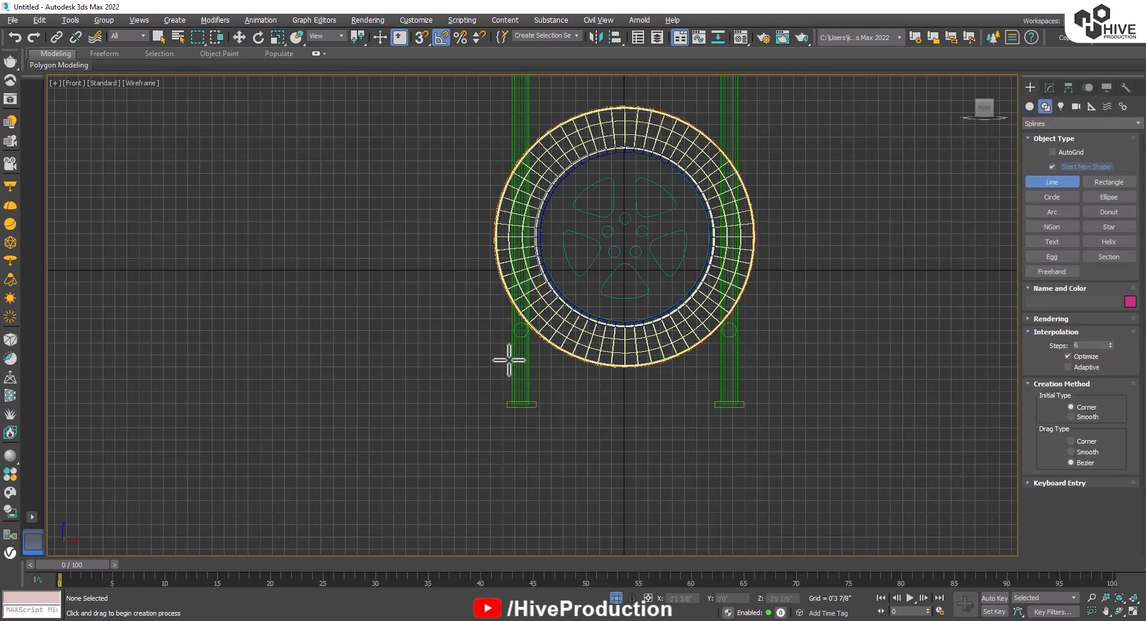
left_click(509, 371)
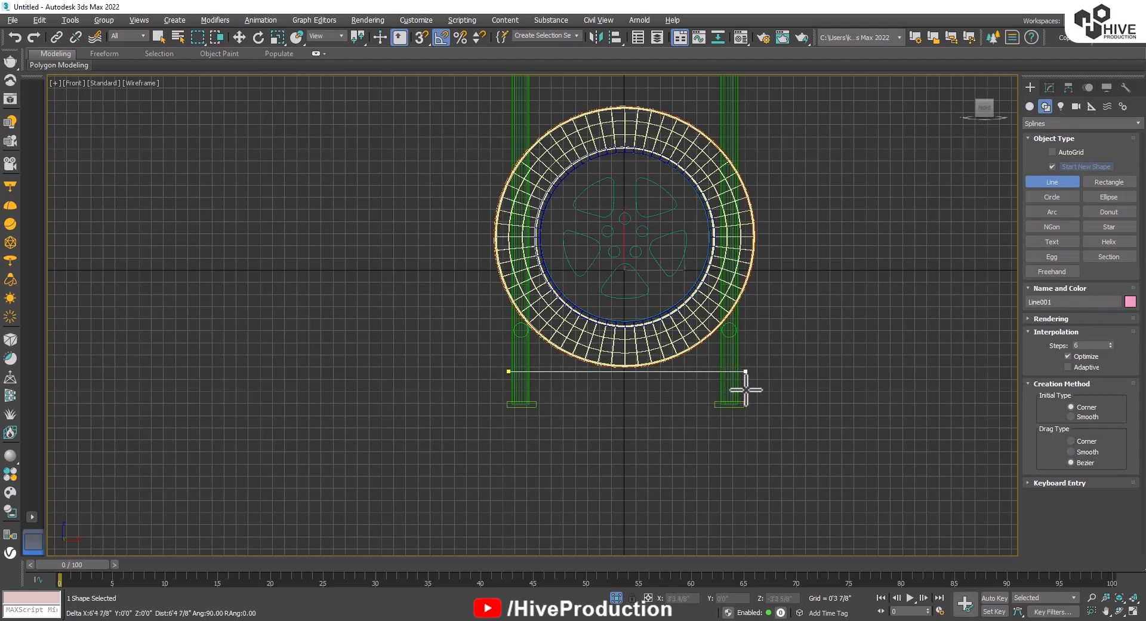
left_click(745, 390, "shift")
left_click(747, 285, "shift")
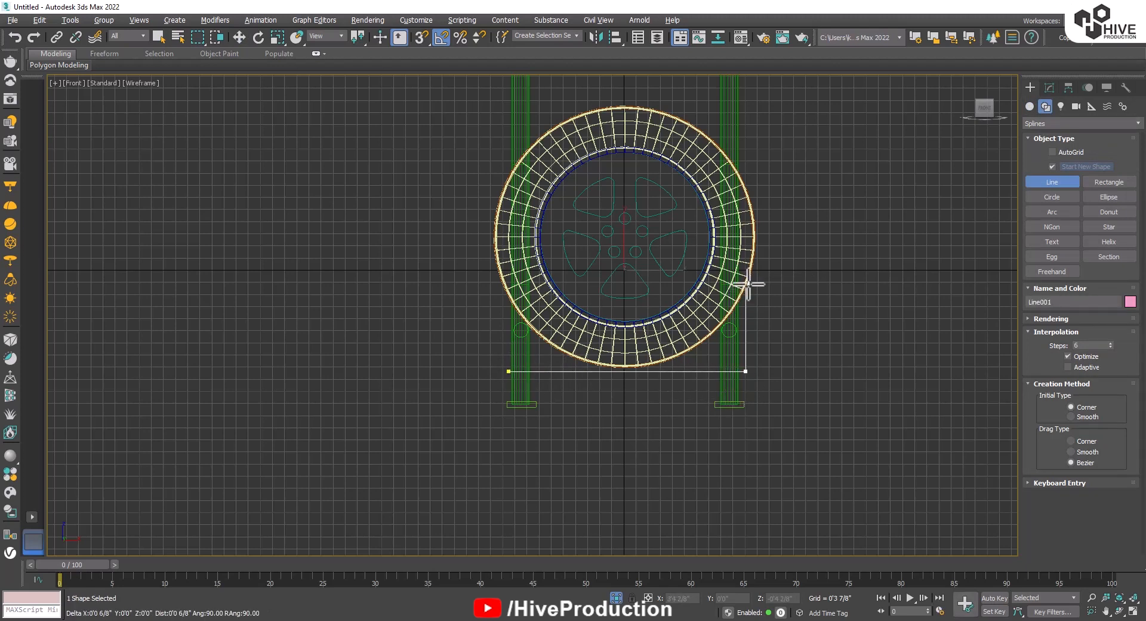
left_click(728, 283)
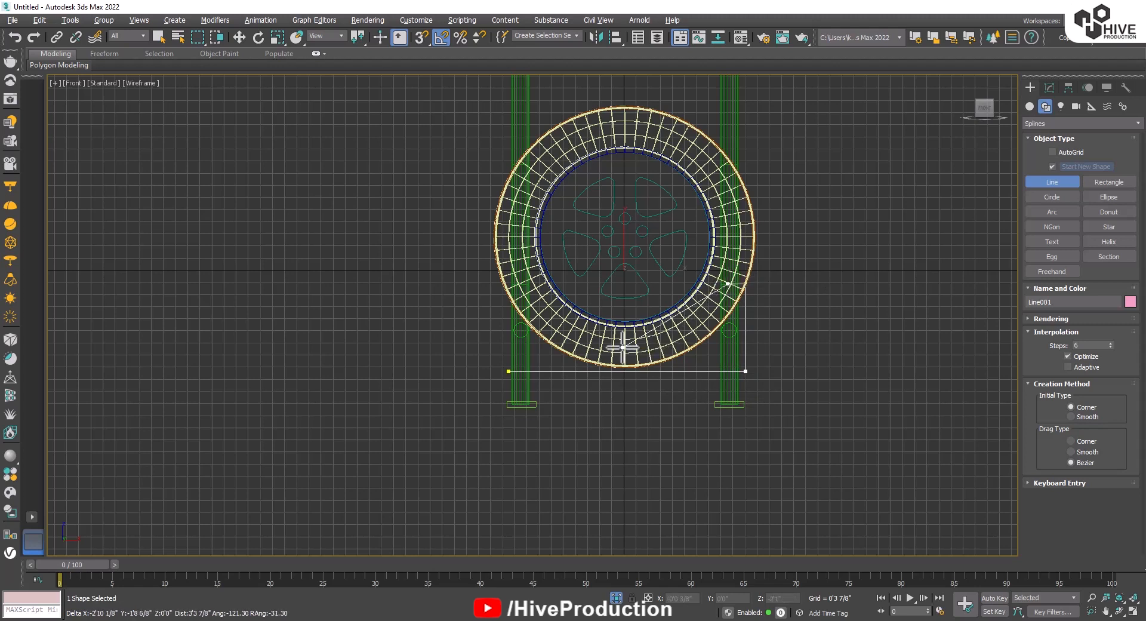
left_click(624, 339)
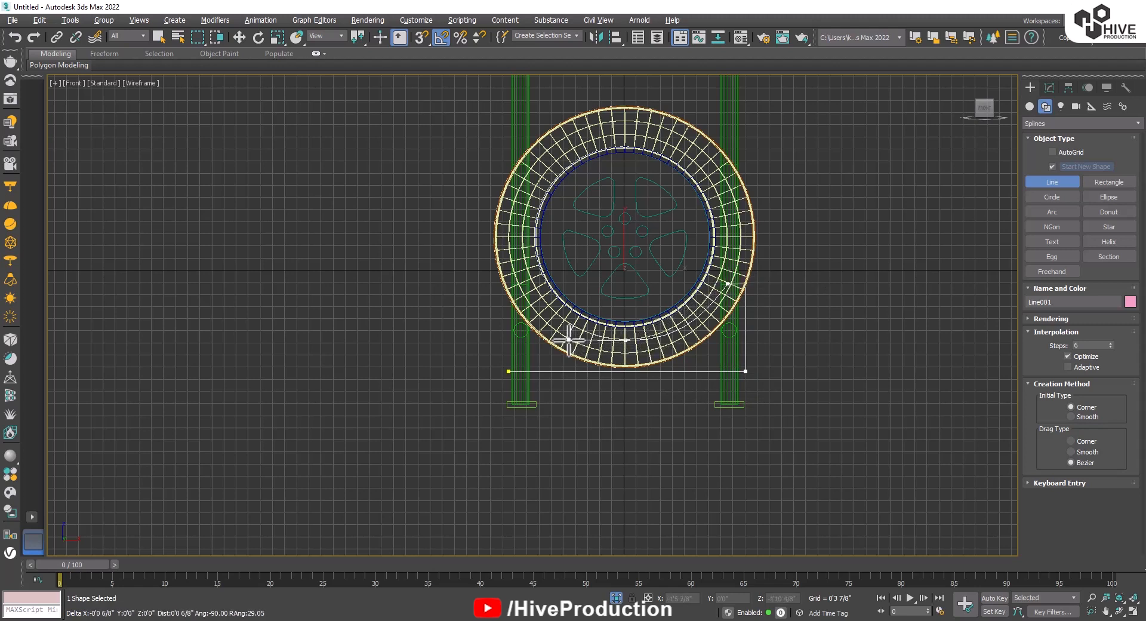
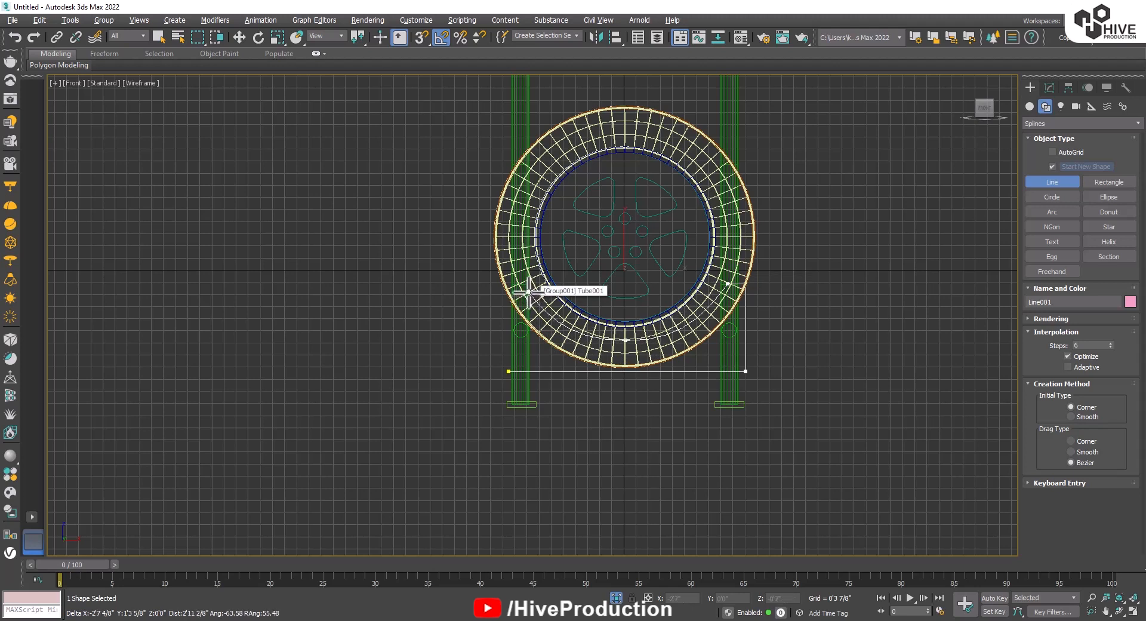
left_click(526, 290)
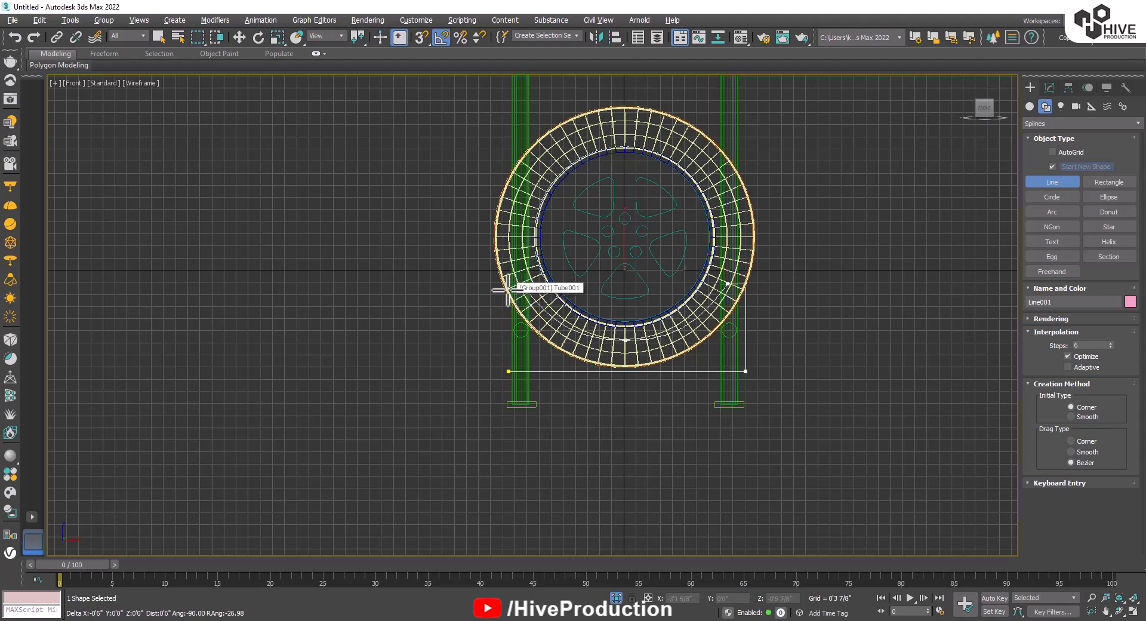
left_click(508, 290)
left_click(524, 372)
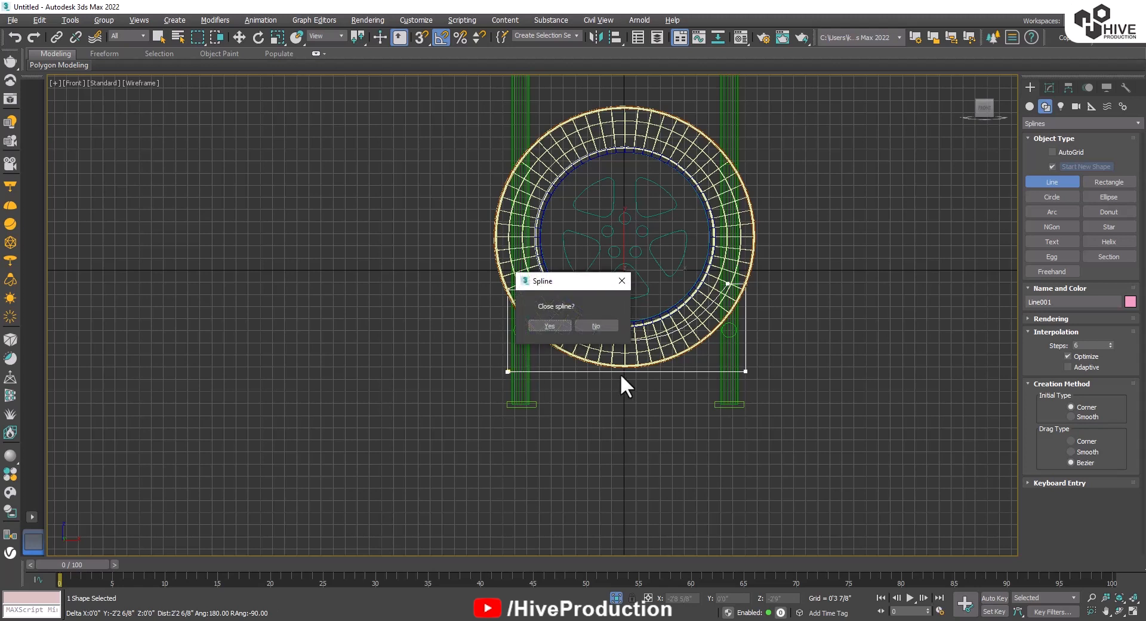
left_click(550, 326)
Fillet the upper and lower corner vertices of the closed line.
key("w")
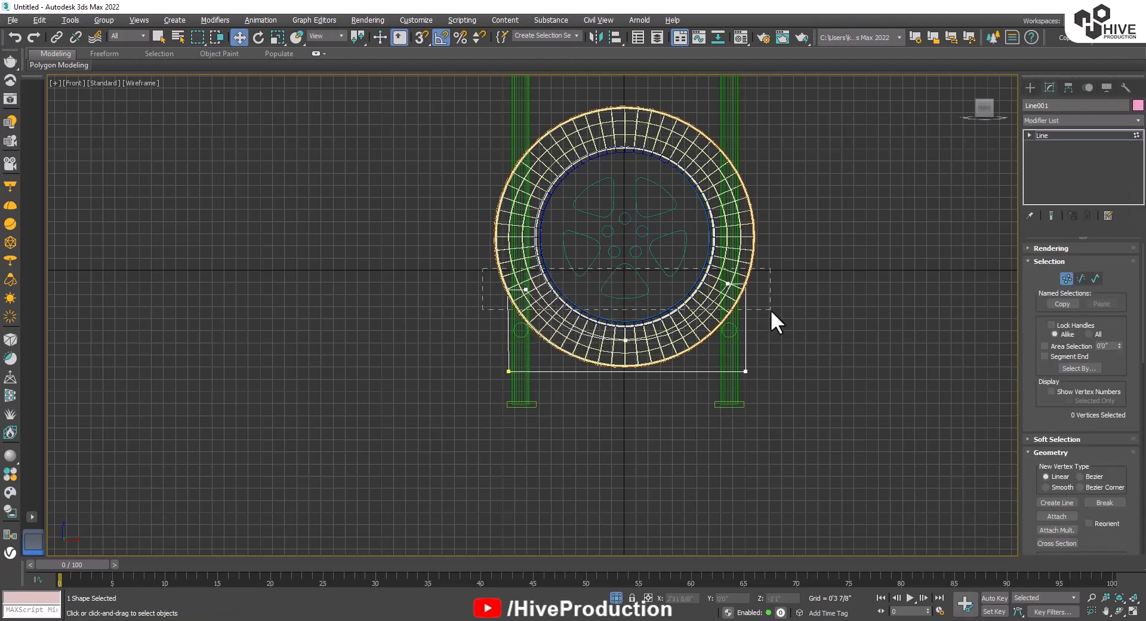
left_click_drag(1039, 430, 990, 180)
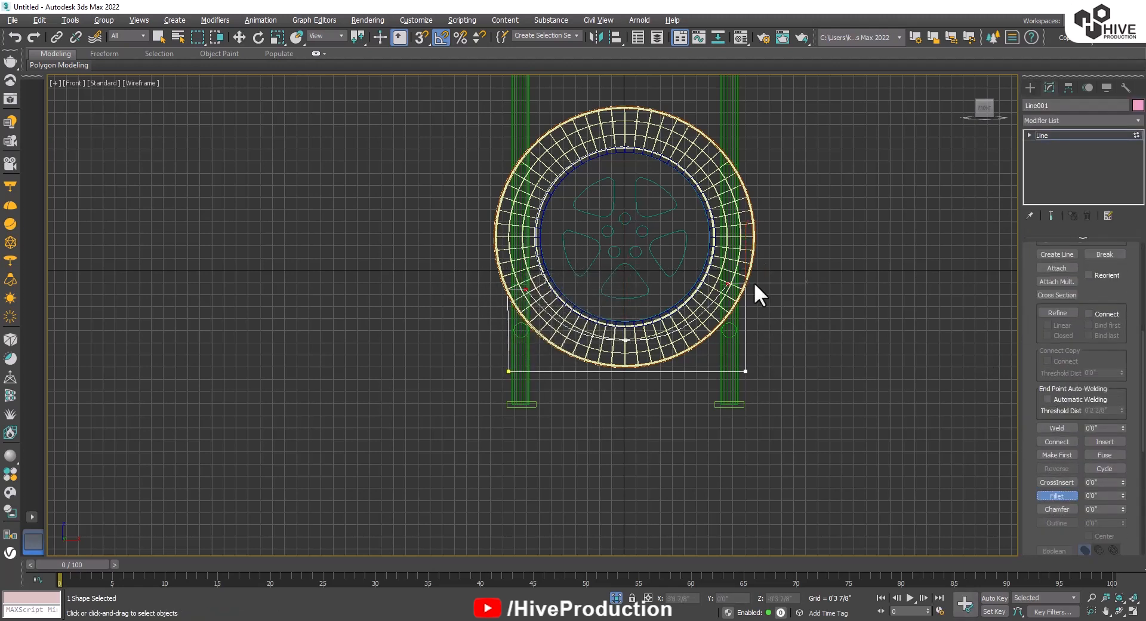
left_click_drag(745, 284, 744, 274)
left_click_drag(508, 370, 505, 365)
left_click(1034, 131)
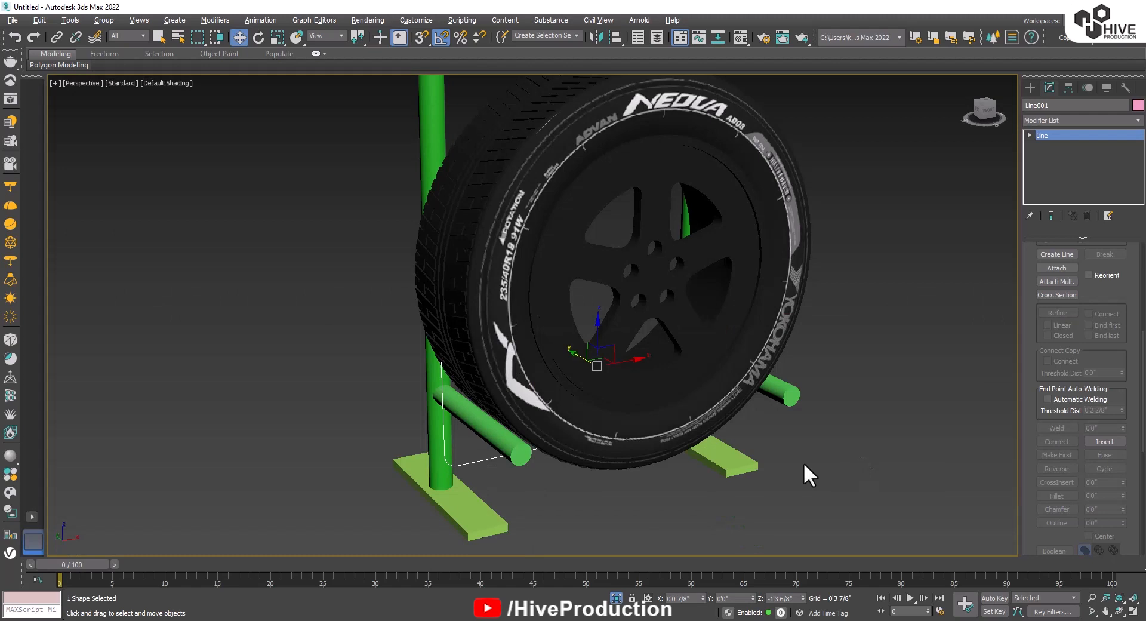
Move the closed shape forward to the pegs' free ends and extrude it 0'1 4/8" into a plate.
middle_click_drag(806, 476, 563, 362, "alt")
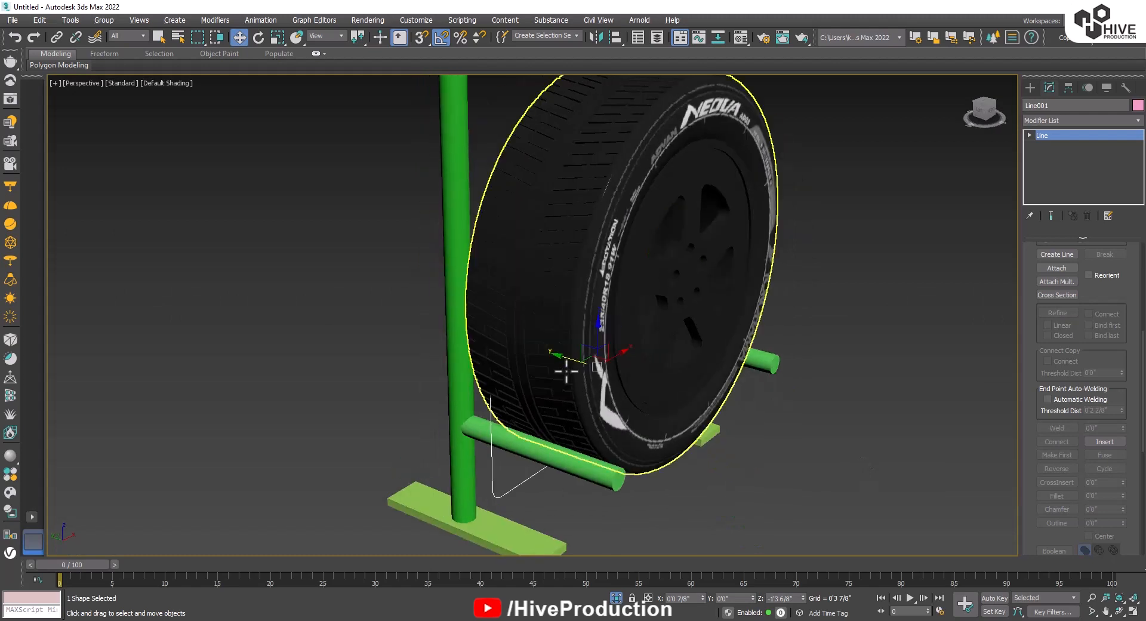
scroll(589, 362, "up", 2)
left_click_drag(589, 362, 697, 392)
left_click(1058, 120)
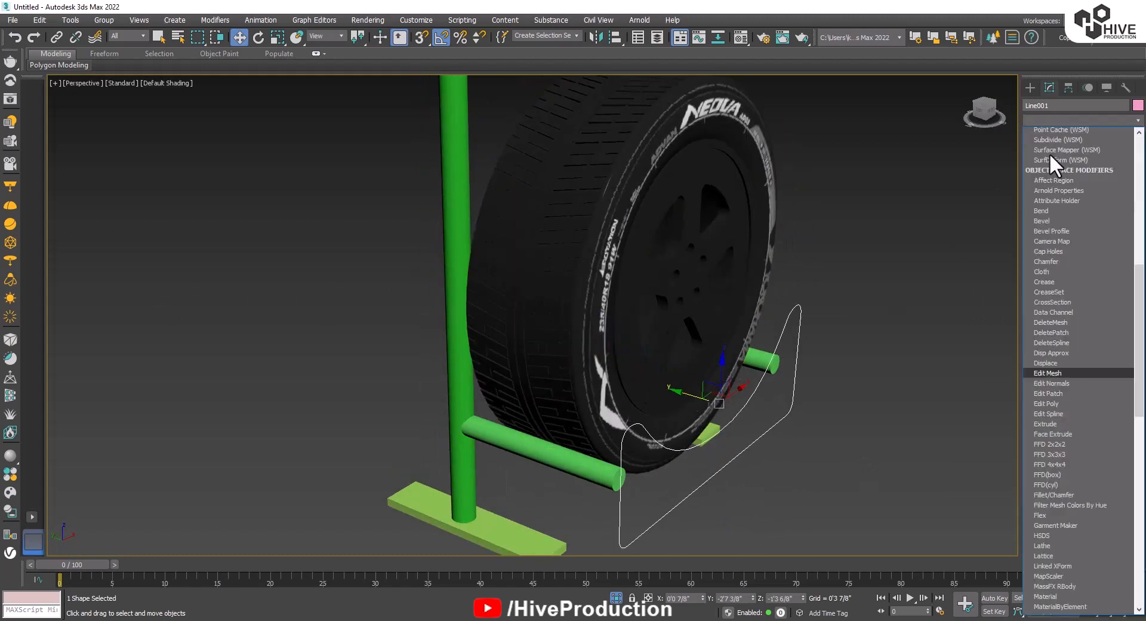
left_click(1043, 183)
left_click_drag(1111, 262, 1115, 261)
Raise the front plate slightly and clone it straight up to the same place on the upper wheel.
middle_click_drag(604, 413, 806, 267, "alt")
key("f")
key("F3")
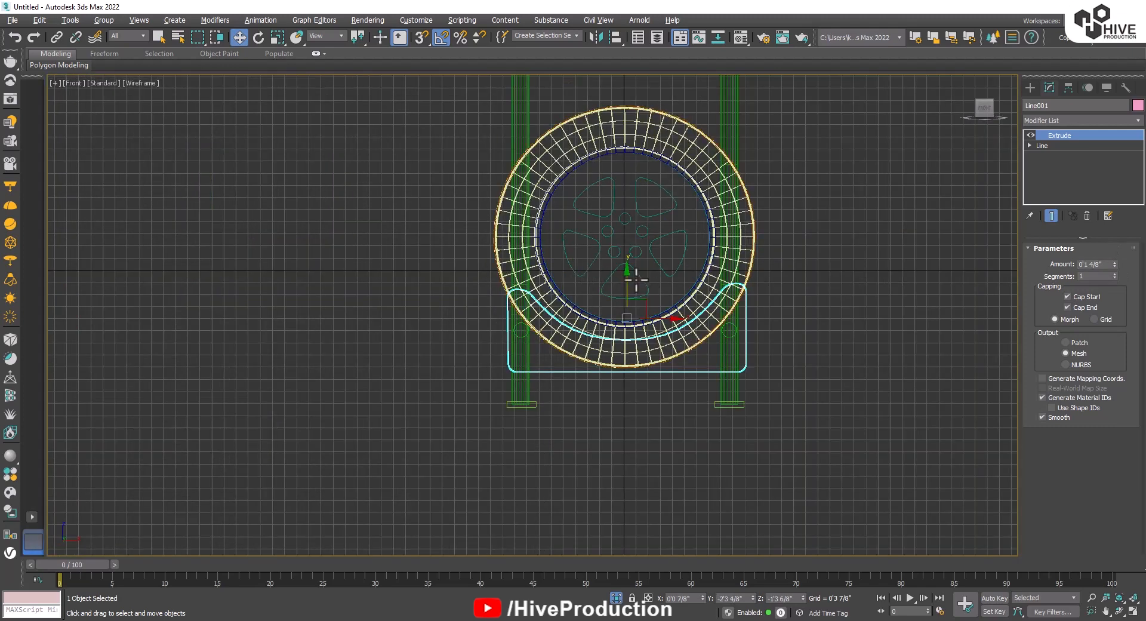
left_click_drag(637, 279, 624, 282)
middle_click_drag(584, 353, 636, 401)
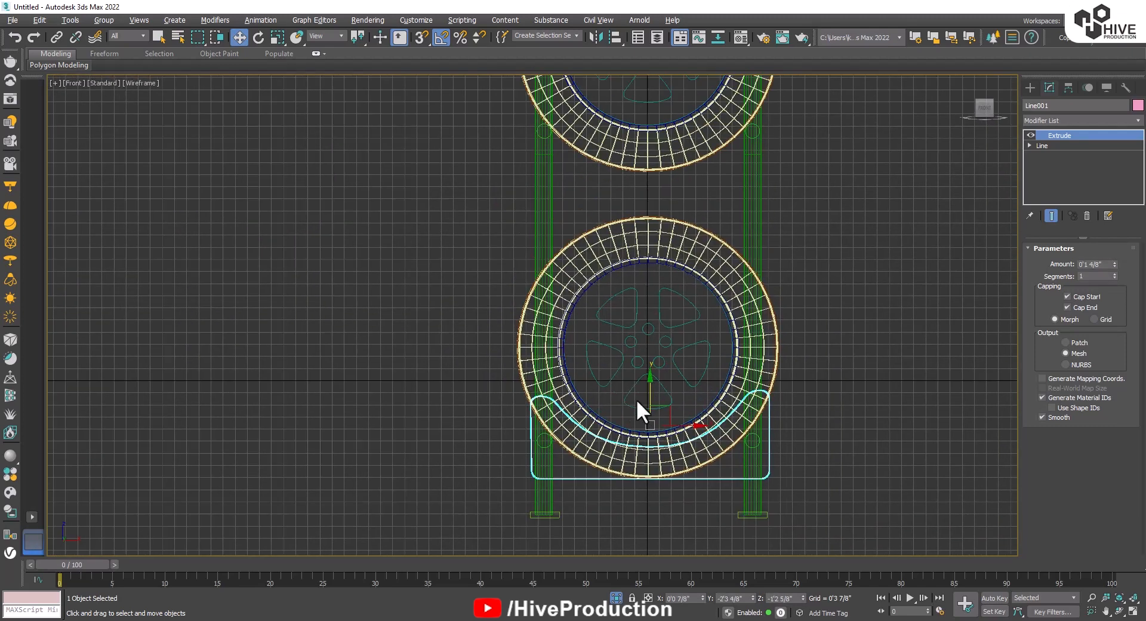
left_click_drag(650, 397, 695, 94, "shift")
left_click(575, 366)
Lower the upper wheel with its front plate and two pegs closer to the lower wheel, leaving the posts in place.
scroll(661, 215, "down", 3)
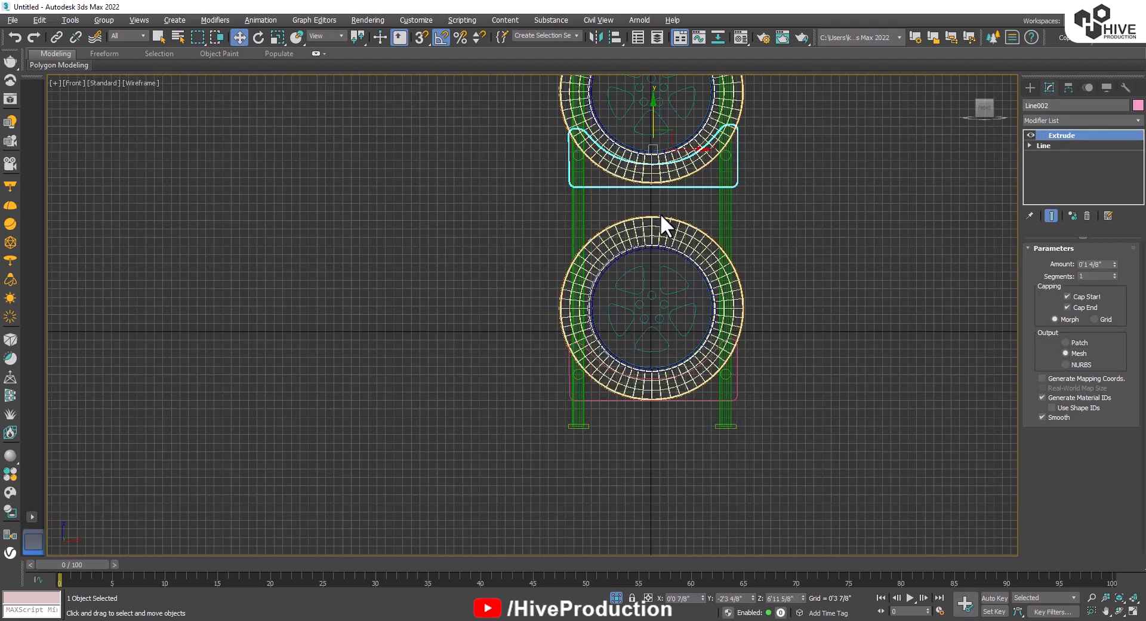
middle_click_drag(660, 214, 645, 290)
left_click_drag(755, 264, 757, 265)
left_click_drag(761, 289, 716, 294)
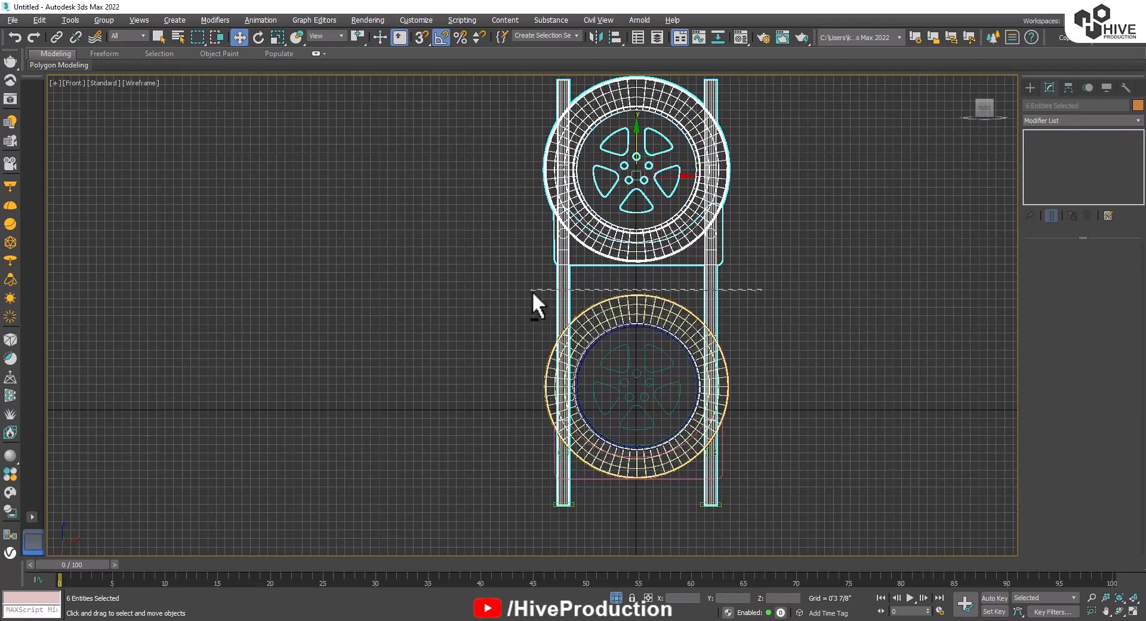
left_click_drag(637, 140, 638, 145)
key("ctrl+z")
left_click_drag(756, 278, 331, 379, "alt")
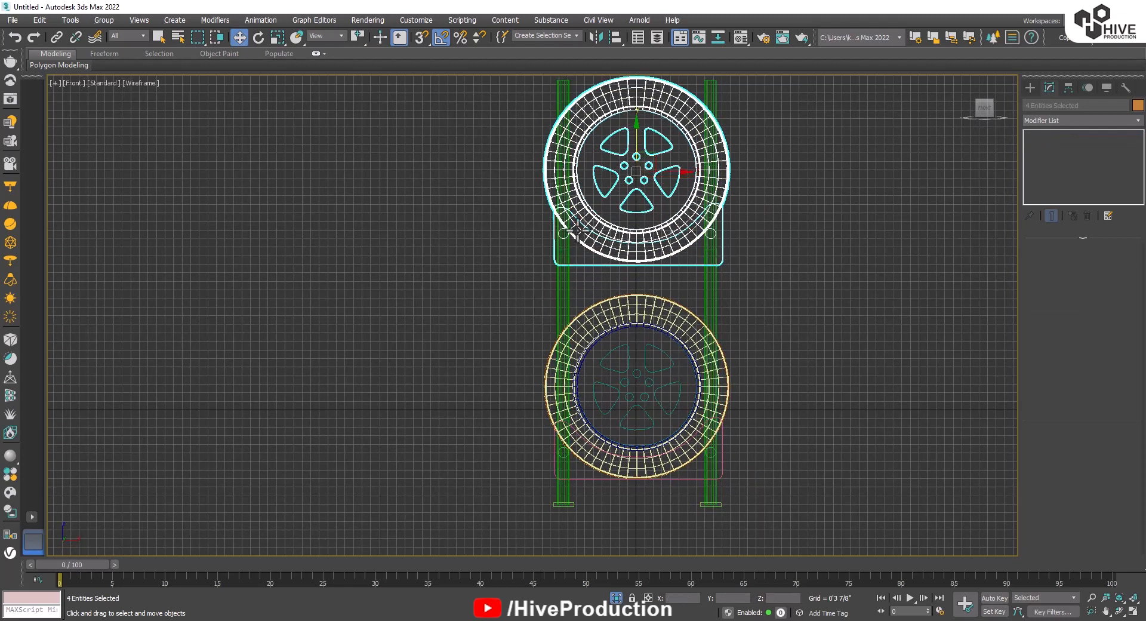
left_click_drag(638, 132, 643, 151)
left_click(840, 257)
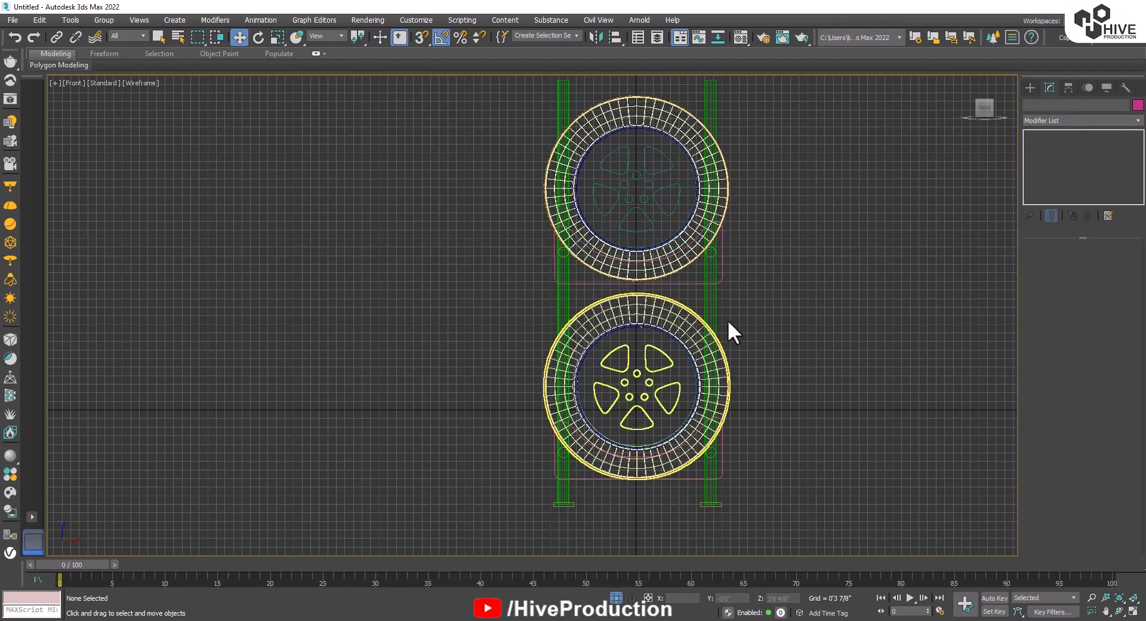
middle_click_drag(747, 193, 739, 302)
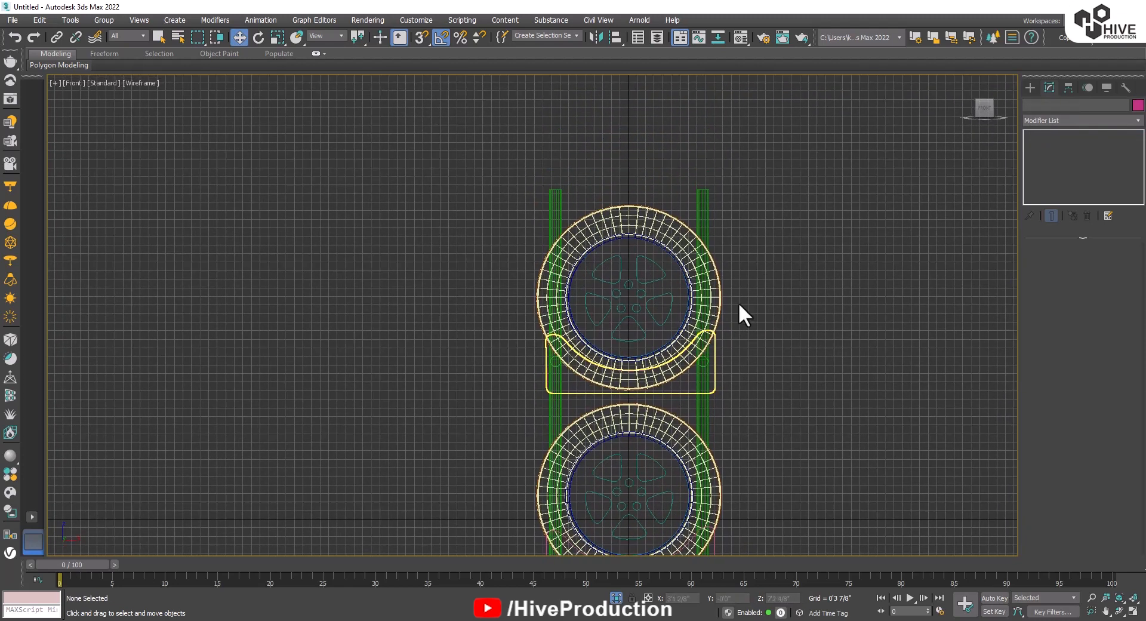
Start the Line tool and examine the stacked wheels, pegs and front plates from the side and front in the perspective view.
left_click(1030, 88)
left_click(1045, 107)
left_click(1037, 182)
key("alt+w")
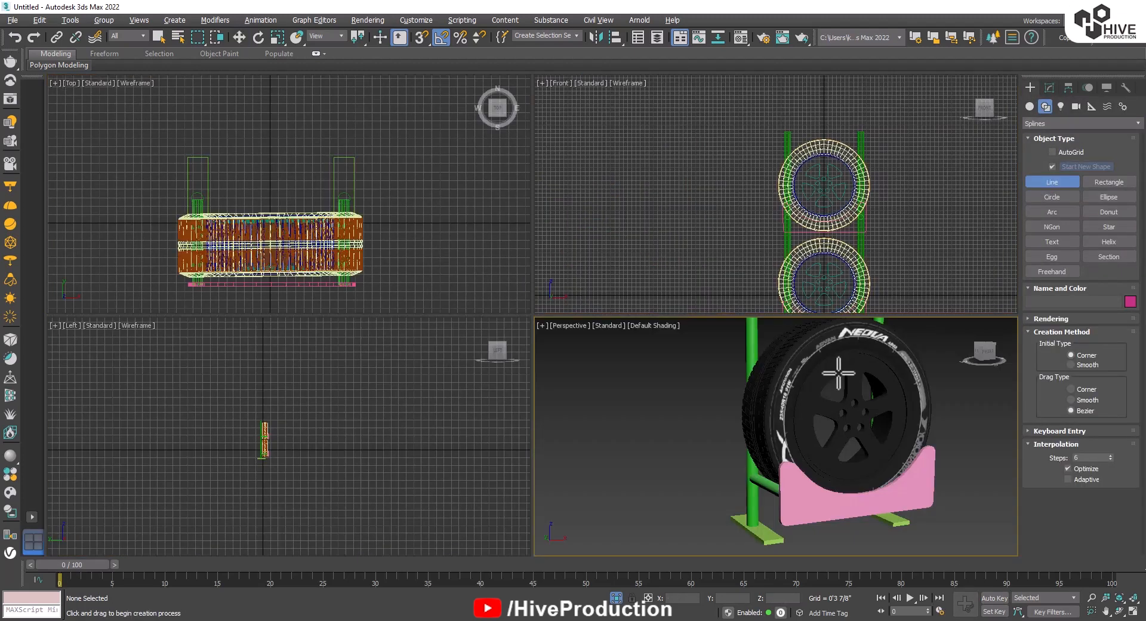
key("alt+w")
scroll(771, 334, "down", 6)
middle_click_drag(772, 327, 793, 340, "alt")
scroll(737, 376, "up", 5)
middle_click_drag(754, 264, 812, 359)
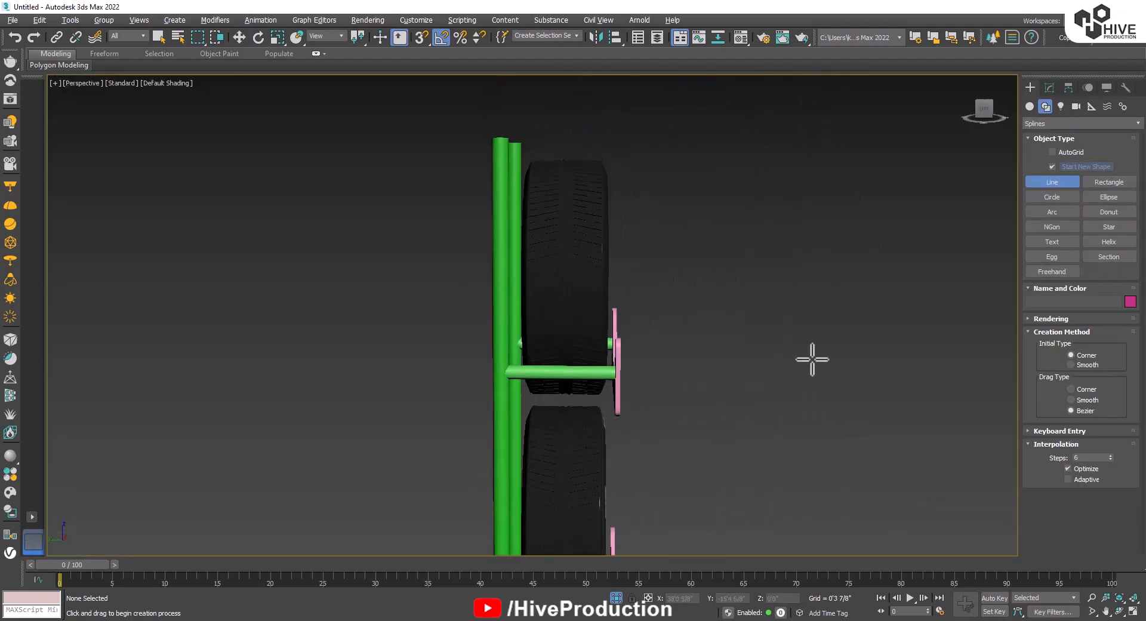
middle_click_drag(658, 422, 718, 154)
scroll(718, 154, "down", 3)
middle_click_drag(707, 269, 675, 279, "alt")
scroll(659, 341, "down", 3)
middle_click_drag(657, 326, 501, 301)
scroll(685, 398, "up", 3)
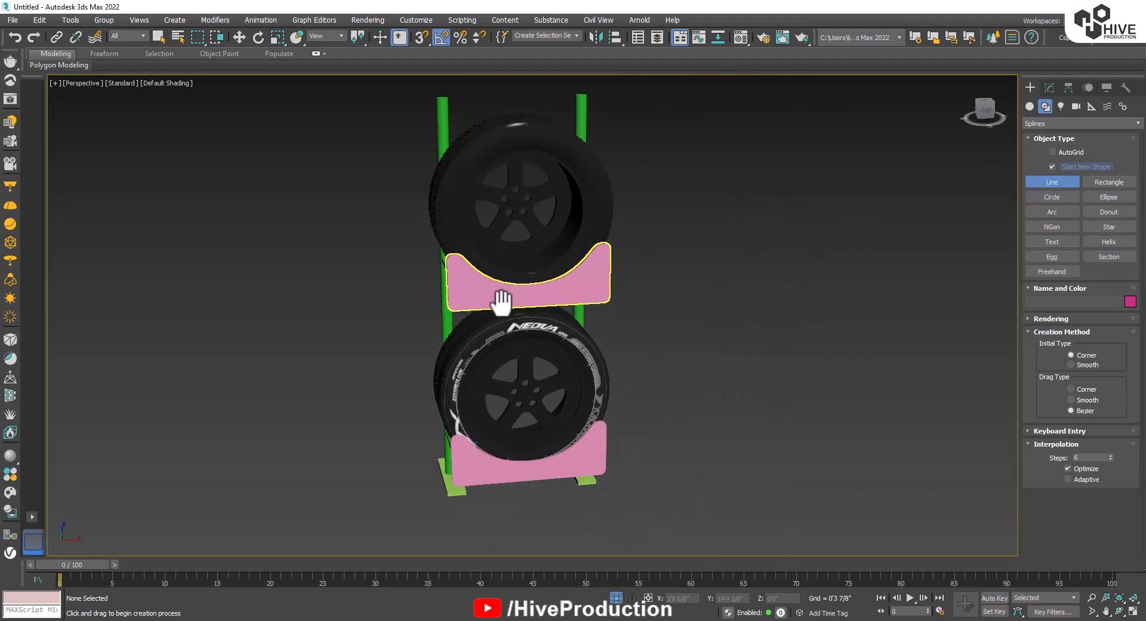
middle_click_drag(520, 237, 556, 343)
key("alt+w")
Draw a closed line about 13'1" tall in the front view, from the left post outward, with an inward-curving outer edge and a straight base.
right_click(920, 119)
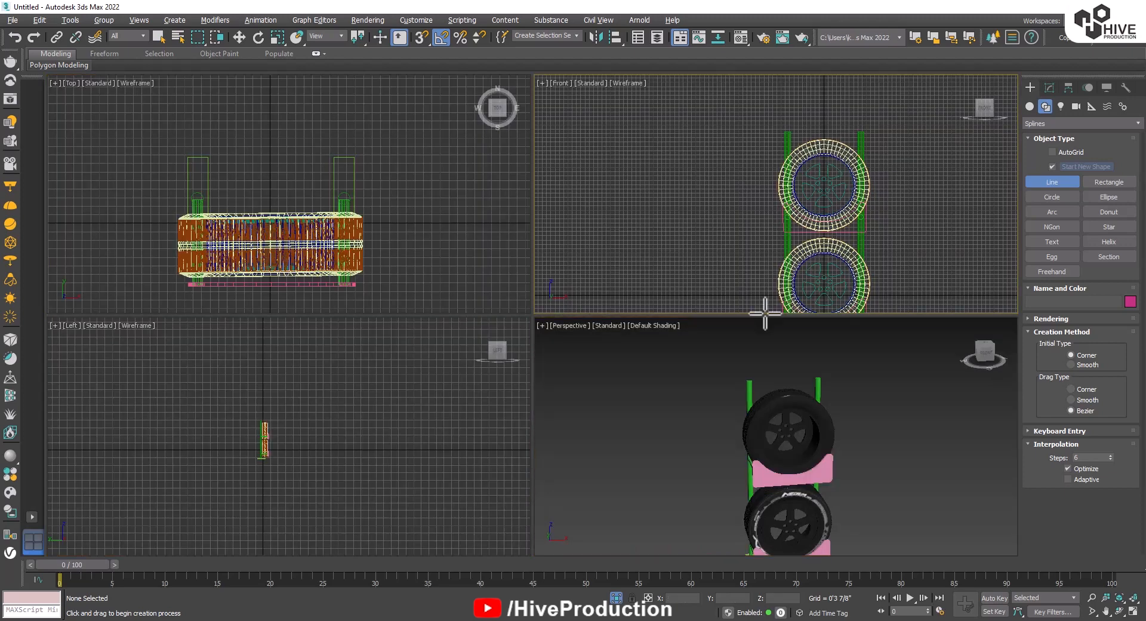
key("alt+w")
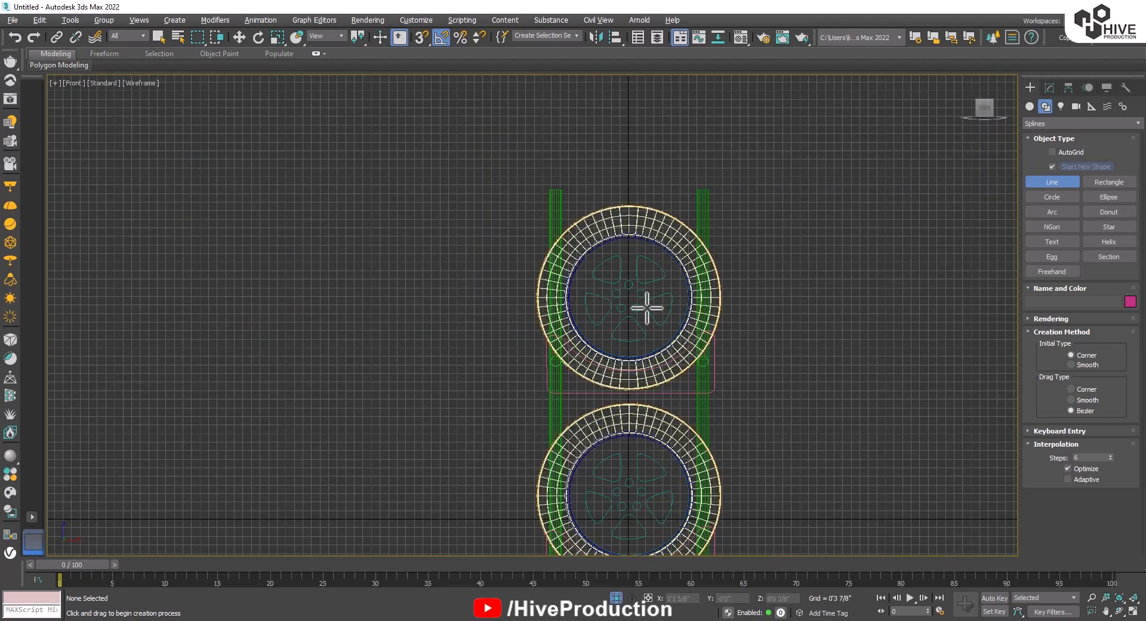
middle_click_drag(646, 307, 701, 256)
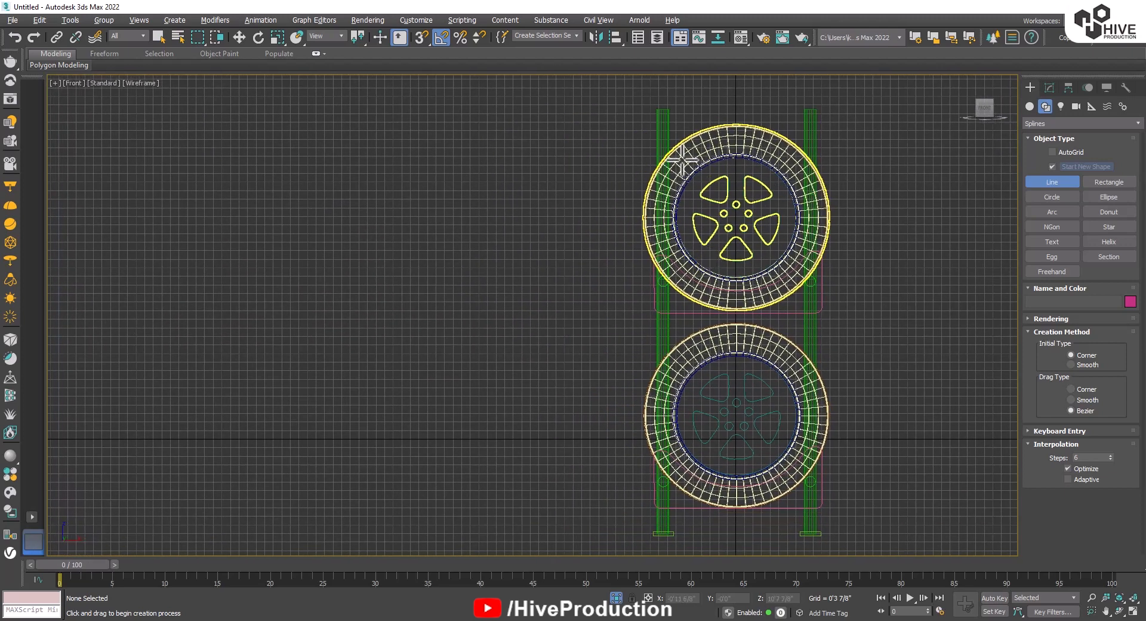
left_click(662, 151)
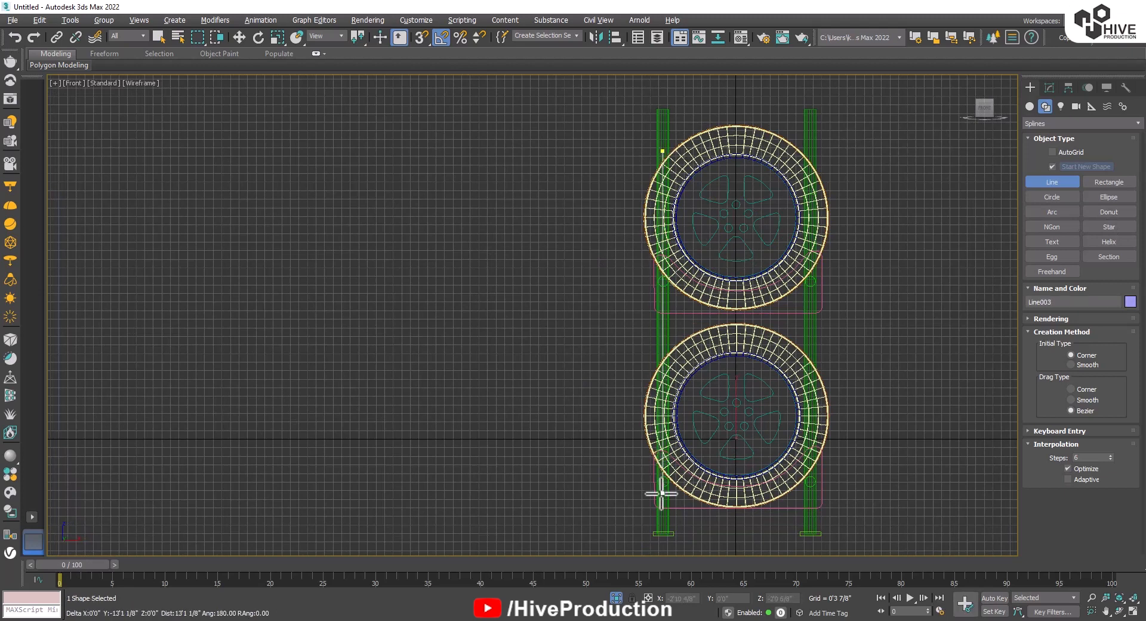
left_click(663, 493)
left_click(585, 493)
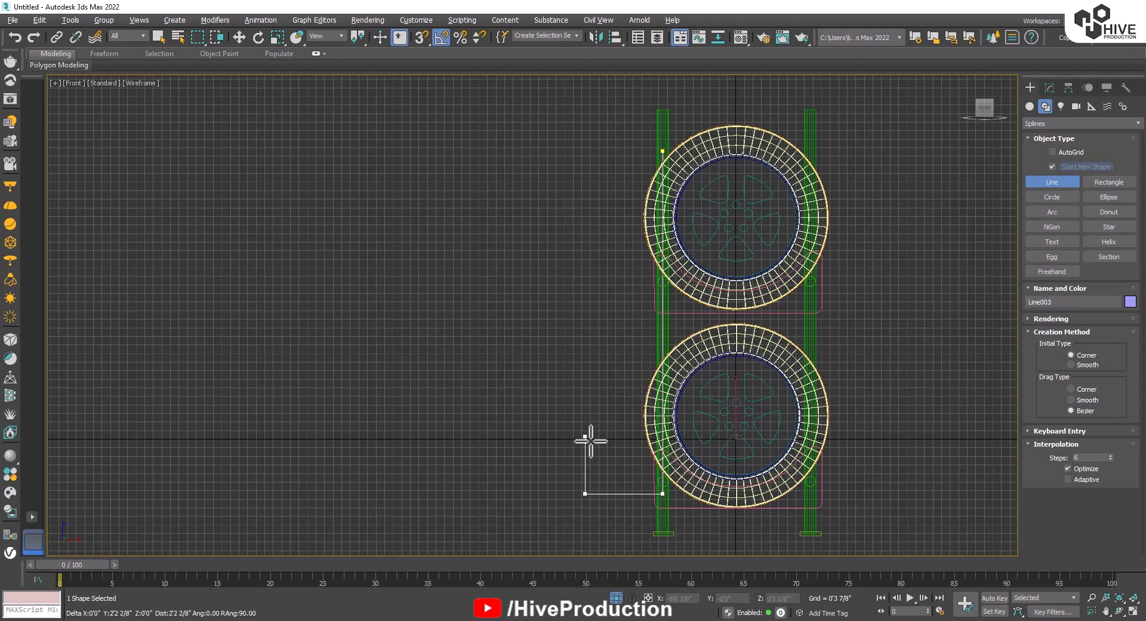
left_click(585, 444)
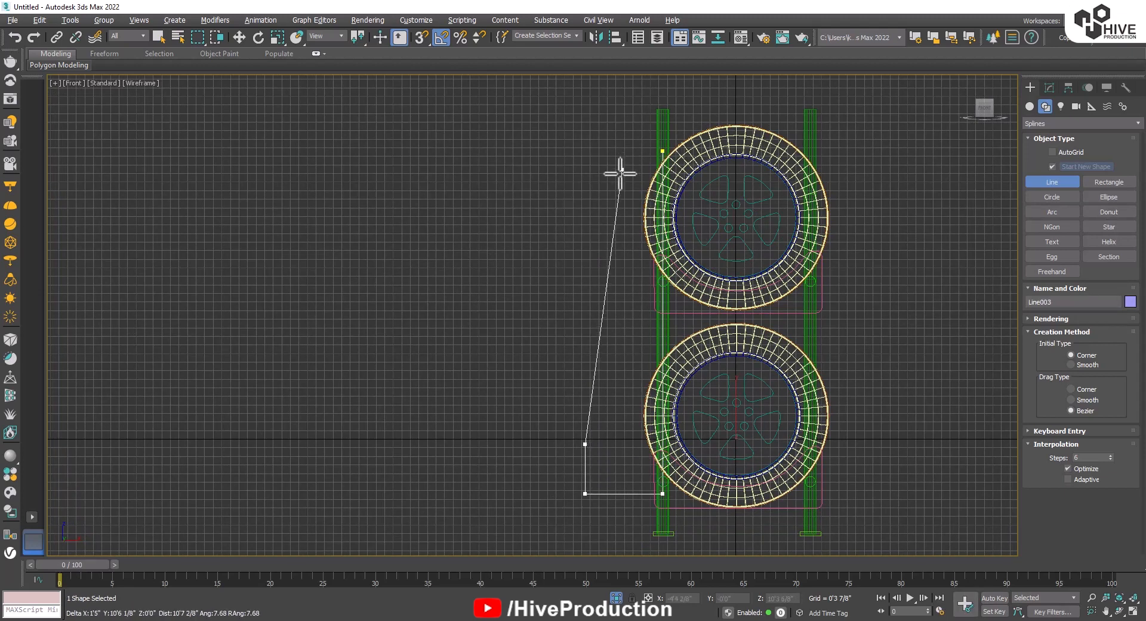
left_click_drag(629, 300, 622, 225)
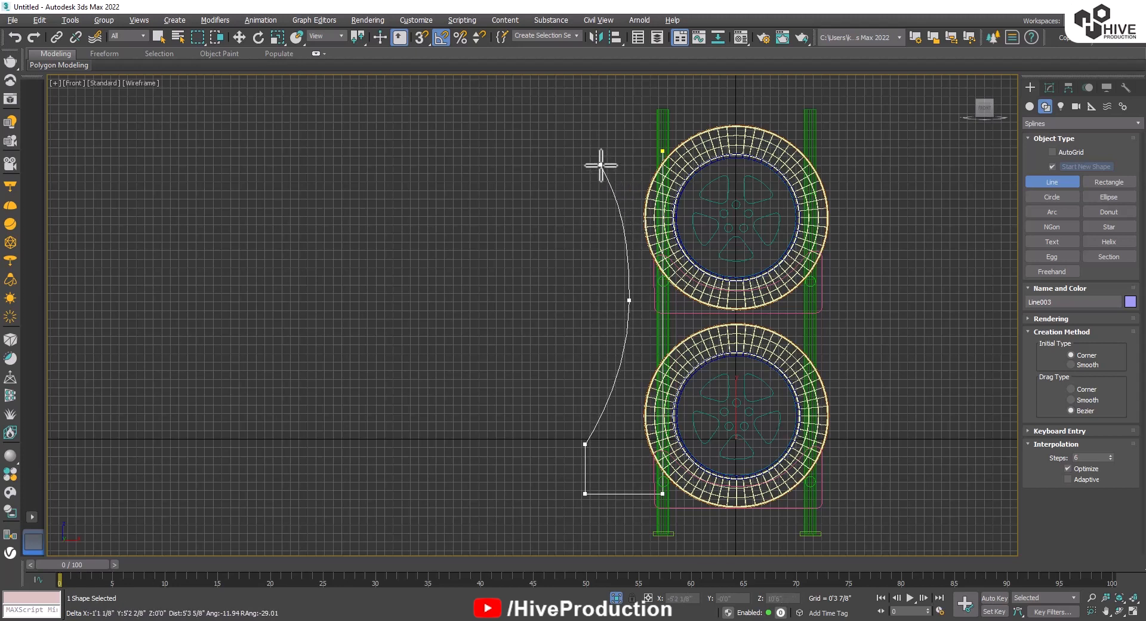
left_click(601, 164)
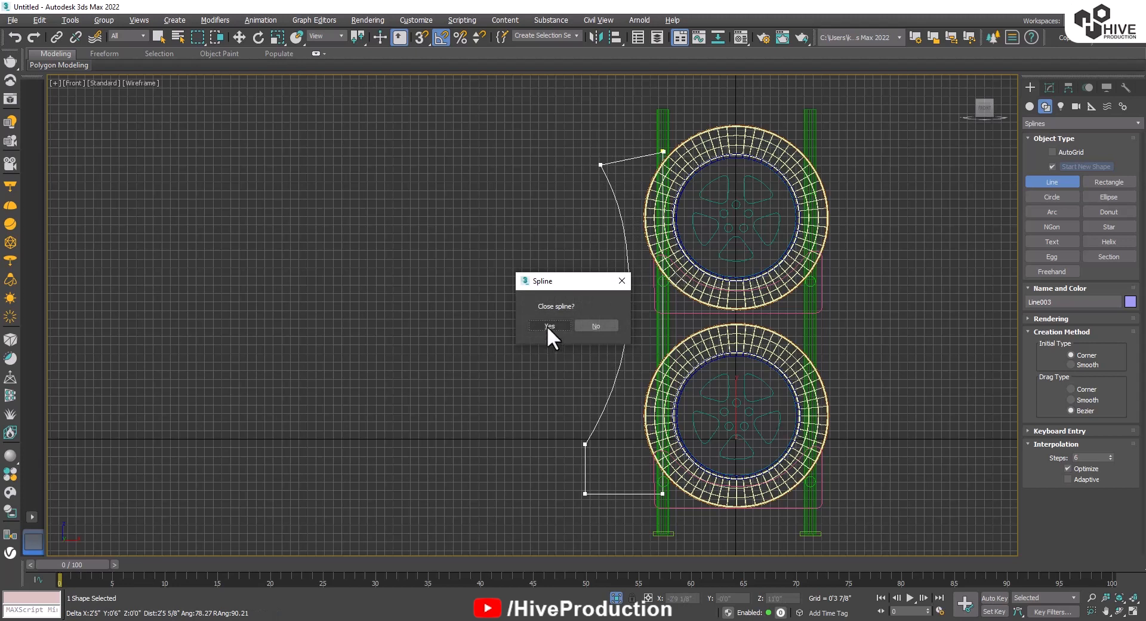
left_click(548, 326)
Raise the closed line's upper outer vertex until the top edge is level, and move the curve's middle vertex slightly toward the post.
key("w")
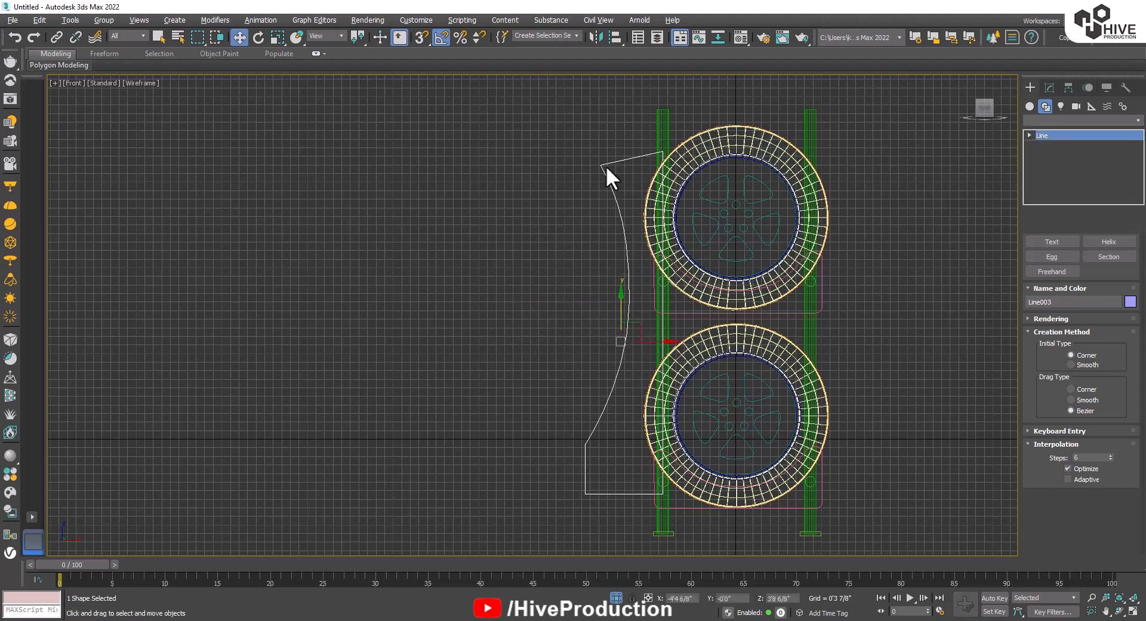
key("1")
left_click(600, 162)
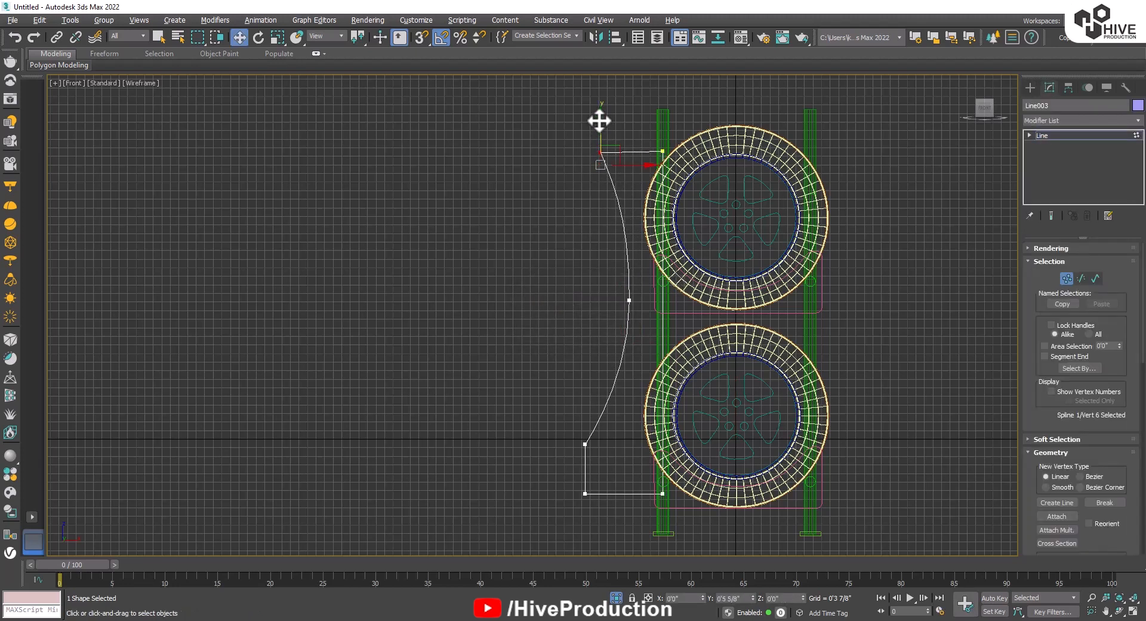
left_click(629, 300)
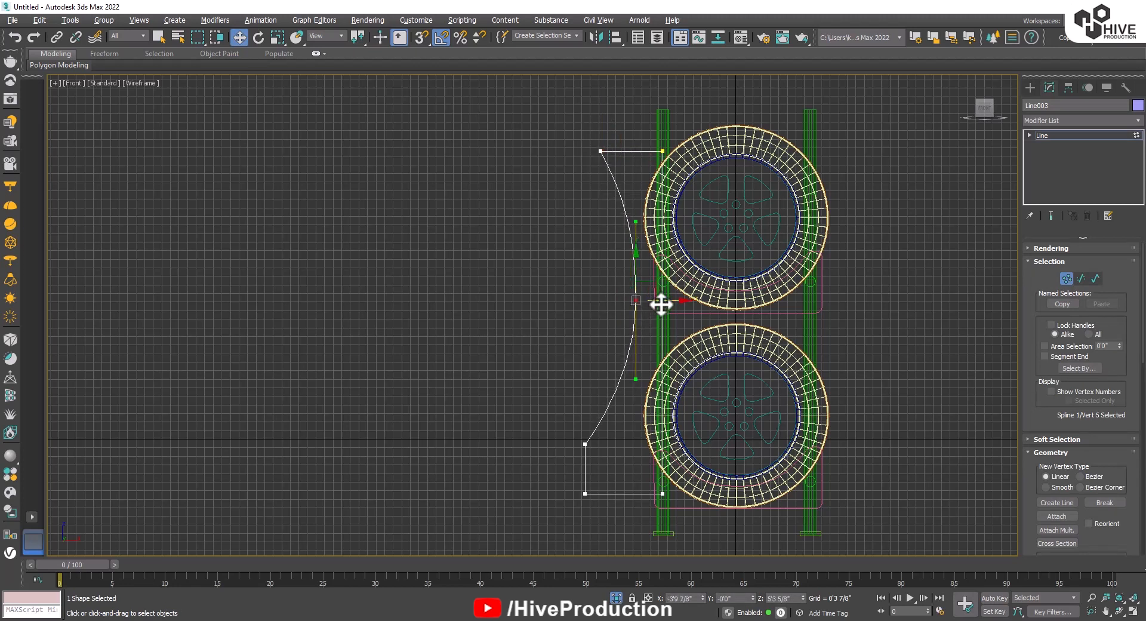
middle_click_drag(664, 299, 636, 356)
Draw a second closed line above the upper wheel, with a sweeping curved top, a straight right side and an arch over the tire.
left_click(1029, 88)
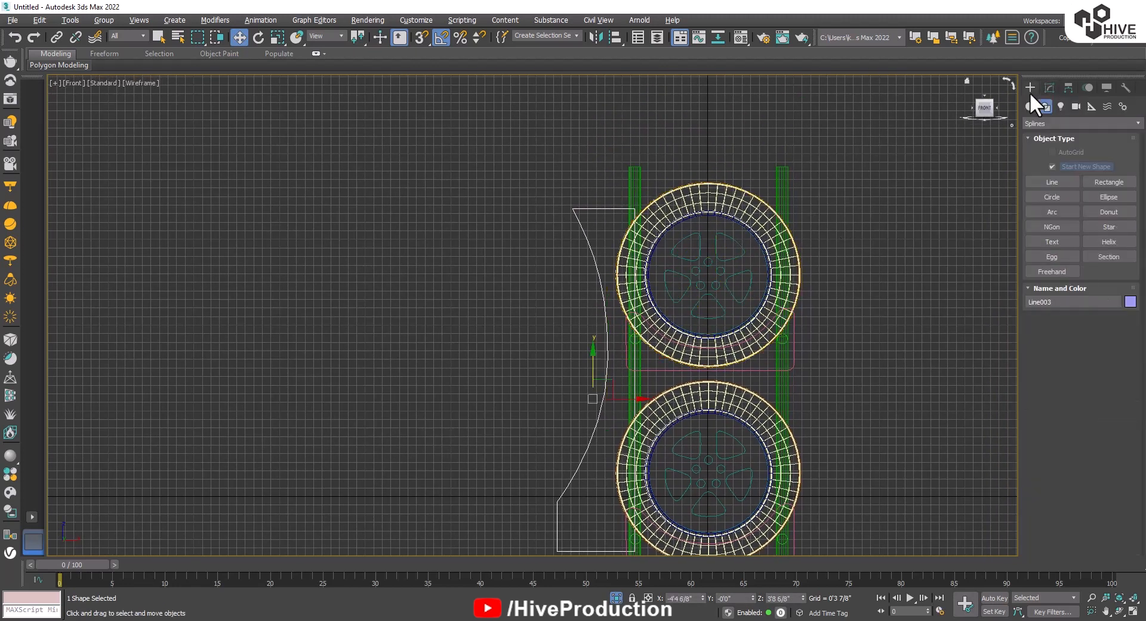
left_click(1046, 182)
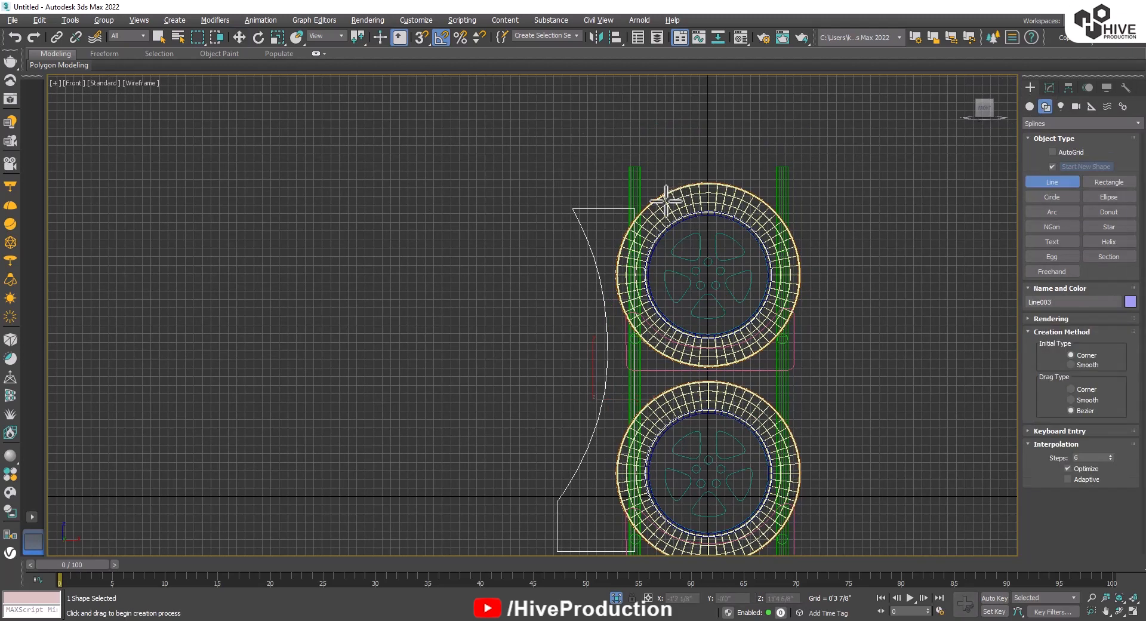
left_click(625, 203)
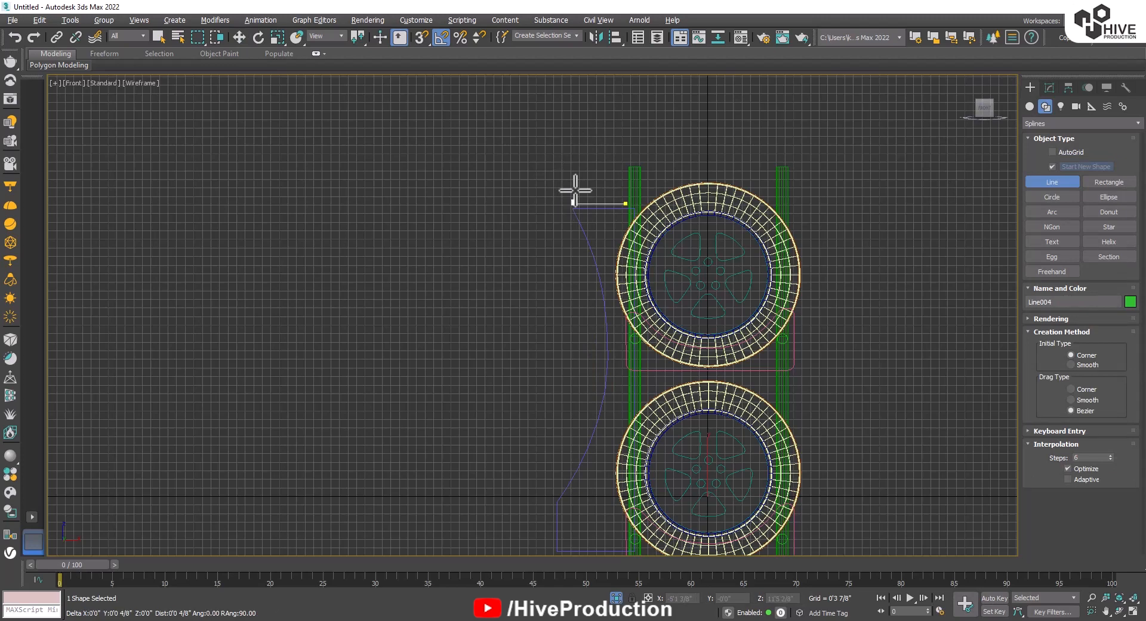
left_click(572, 161)
middle_click_drag(579, 162, 476, 316)
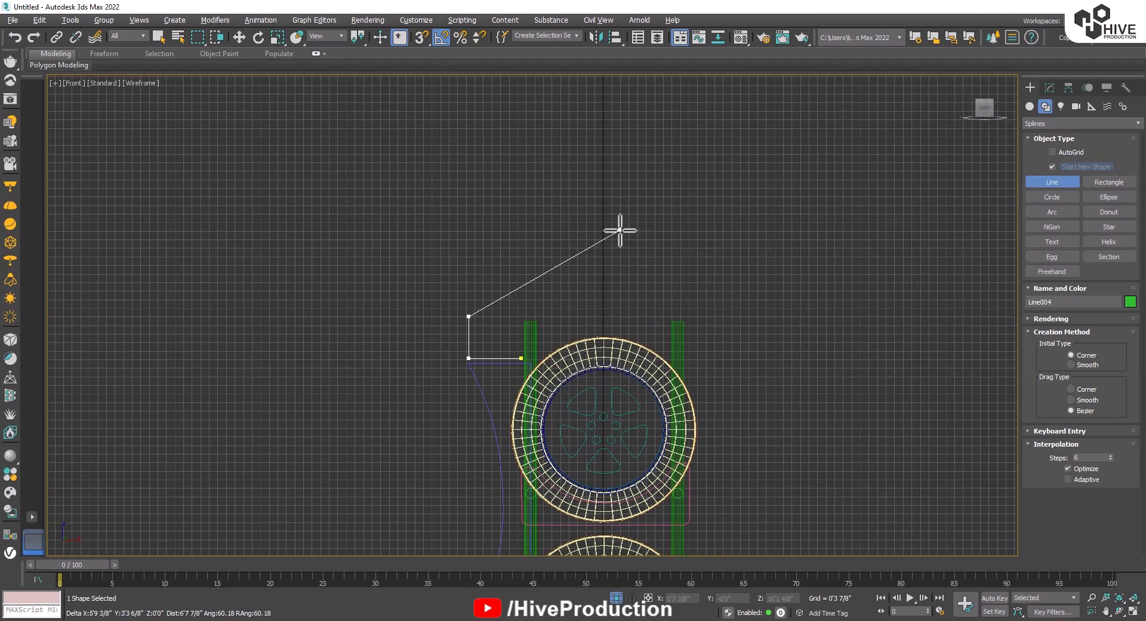
left_click_drag(622, 217, 662, 138)
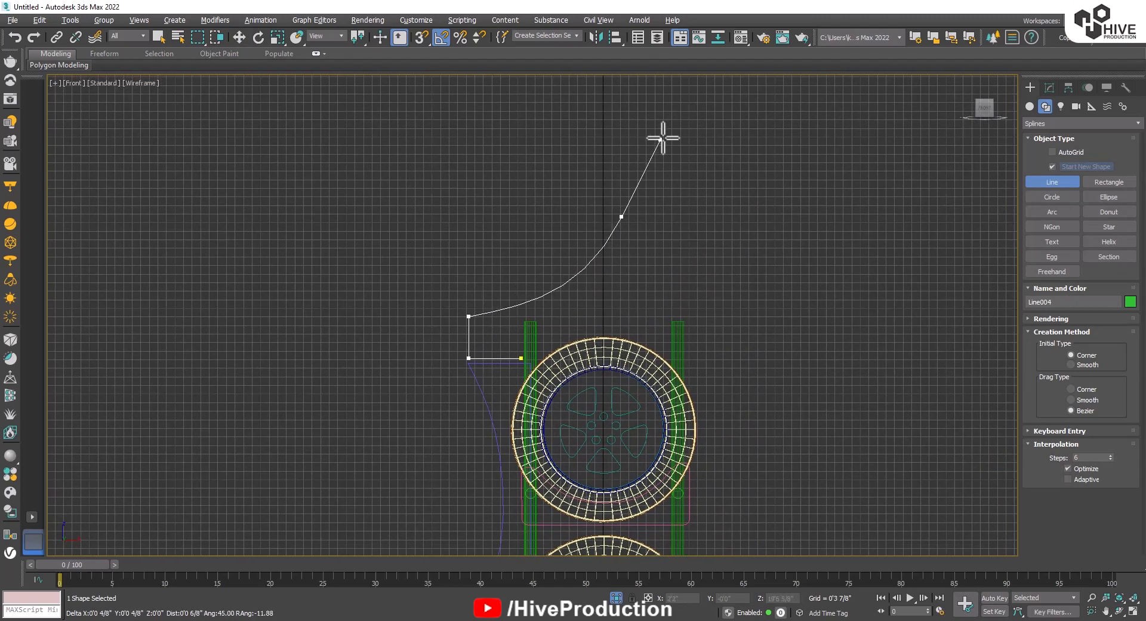
left_click(701, 215)
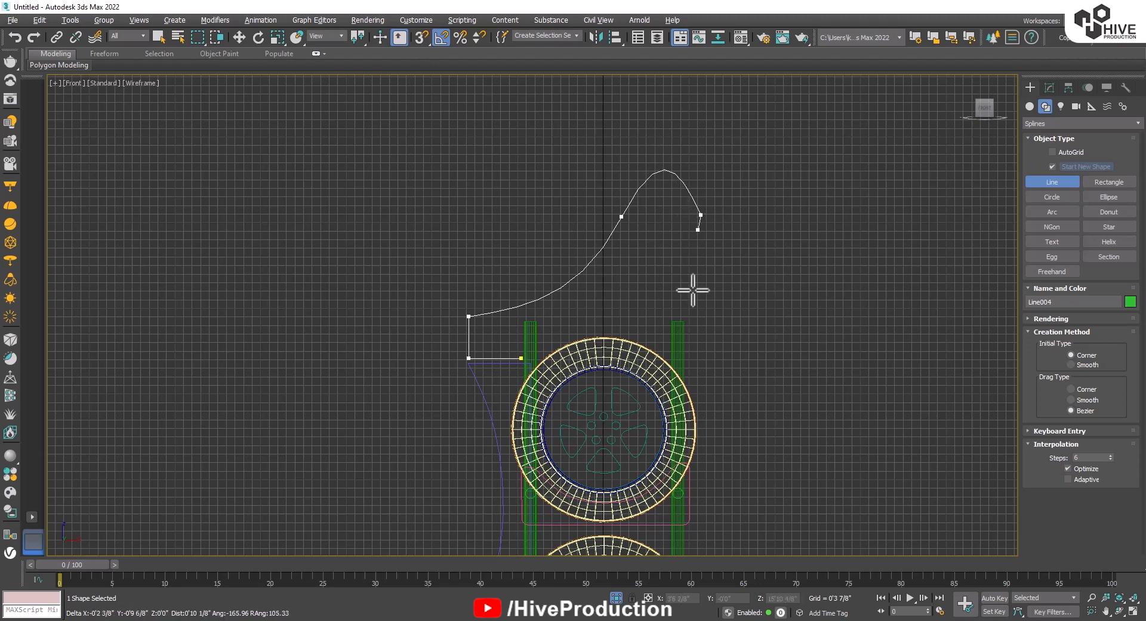
left_click(701, 356)
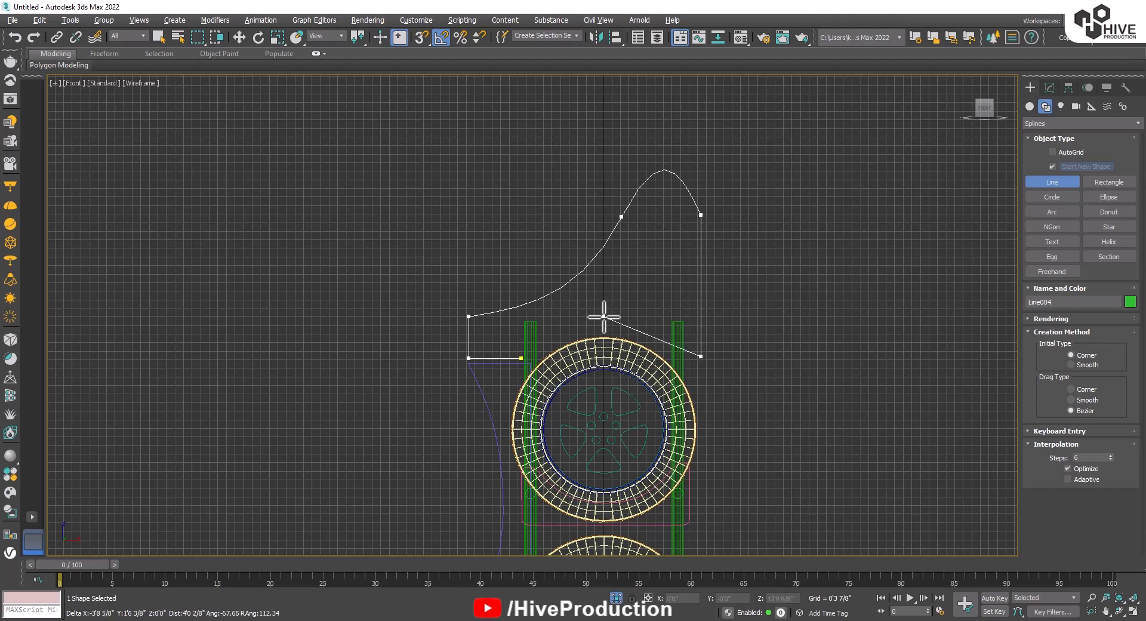
left_click_drag(604, 318, 583, 320)
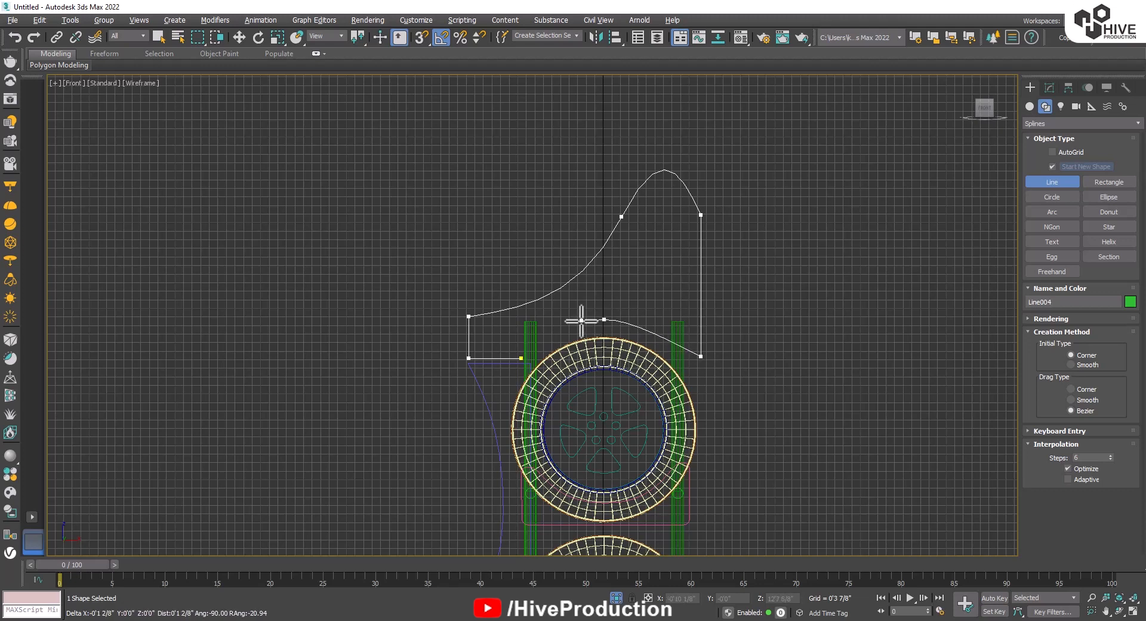
left_click(522, 358)
left_click(545, 327)
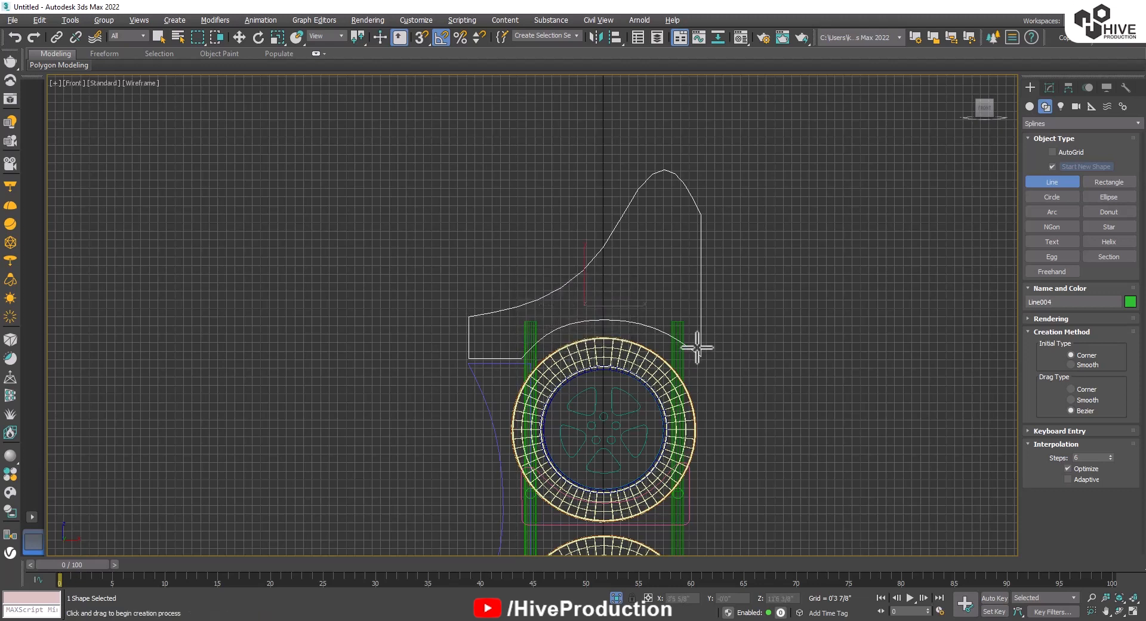
Convert the second line's upper right vertex to Bezier Corner and swing its upper handle inward until it is nearly horizontal.
right_click(700, 247)
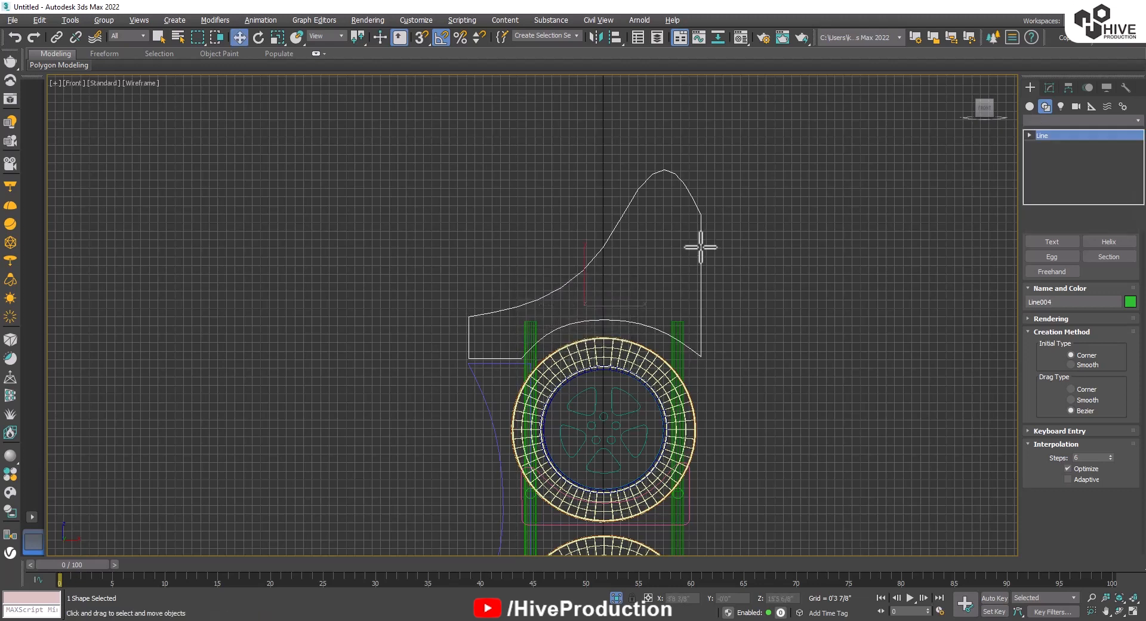
key("1")
right_click(701, 211)
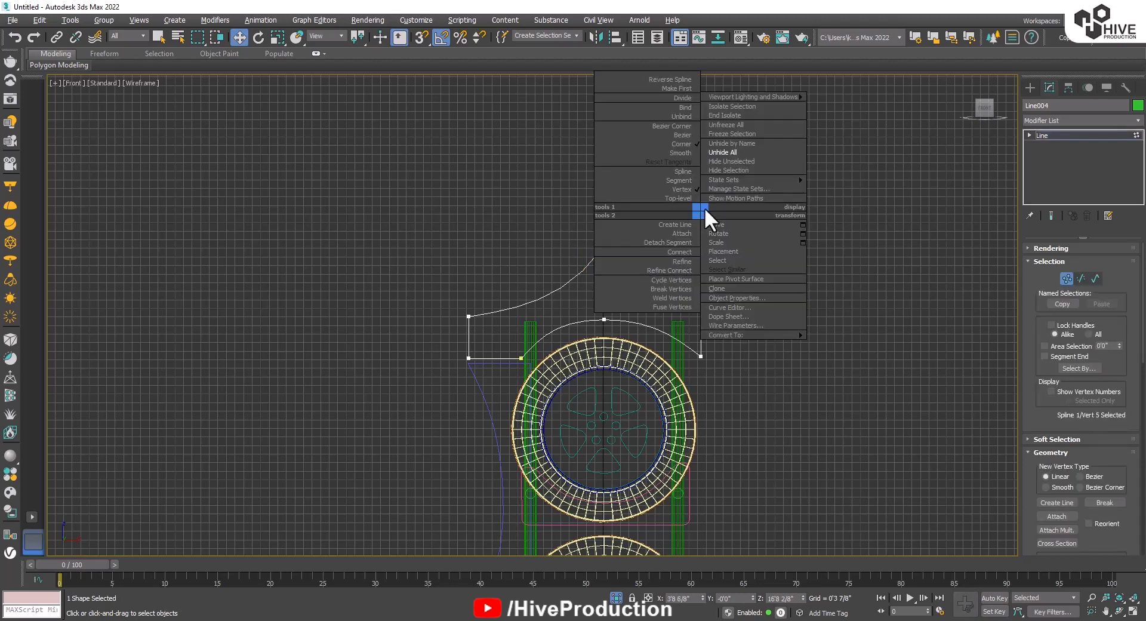
left_click(669, 134)
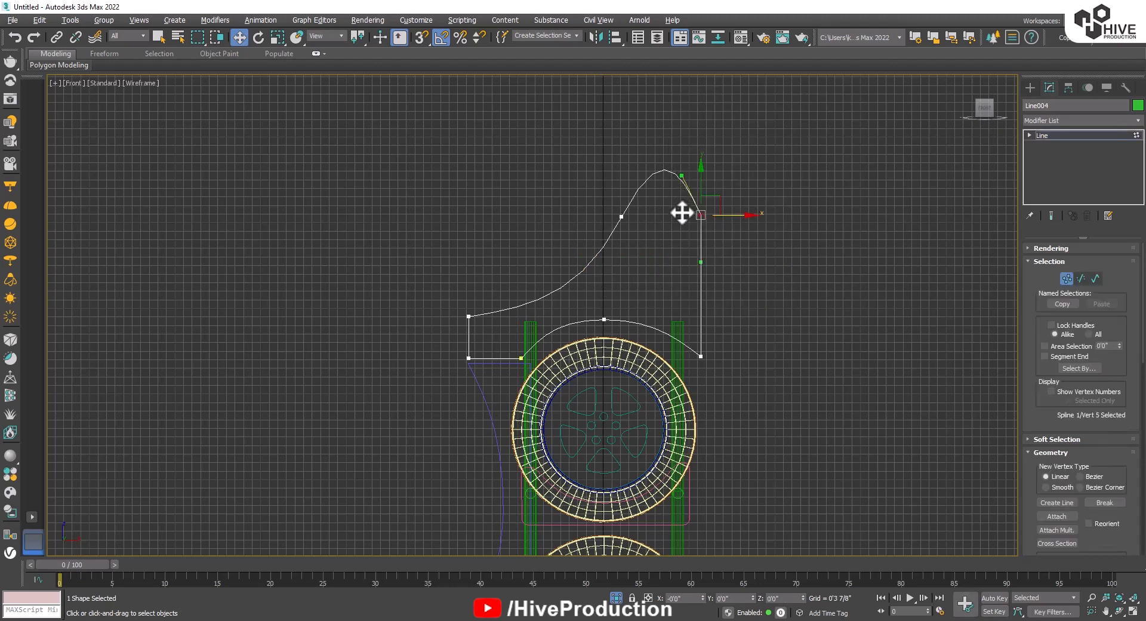
left_click_drag(683, 179, 679, 222)
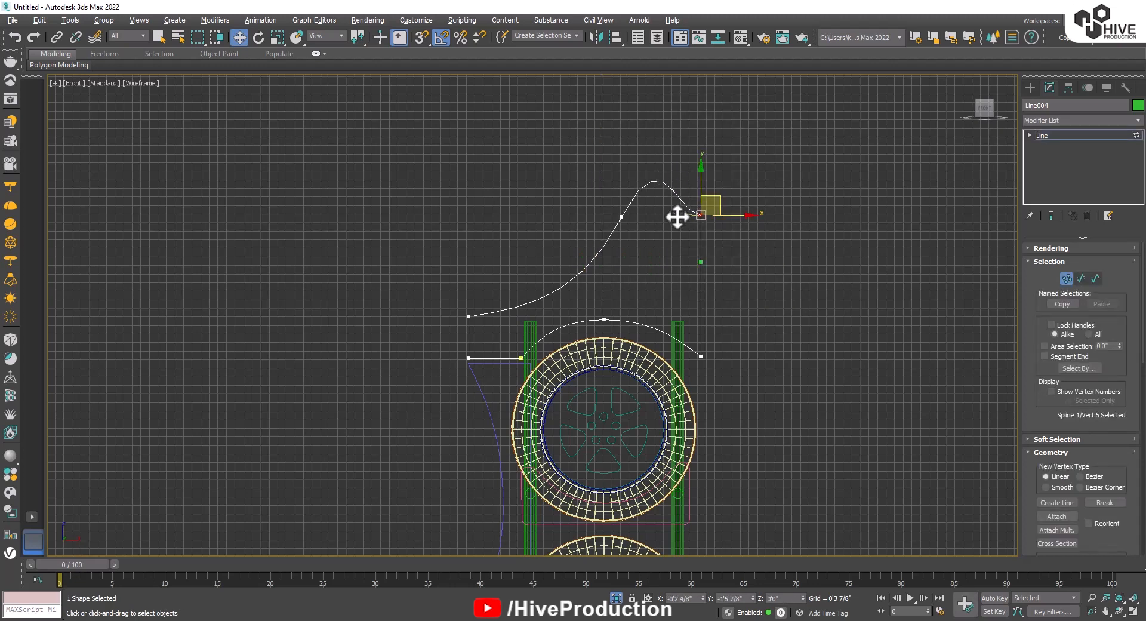
Convert the vertex atop the sweeping curve to Bezier Corner, flatten the adjoining top edge with its handle, and raise the vertex slightly.
left_click(623, 217)
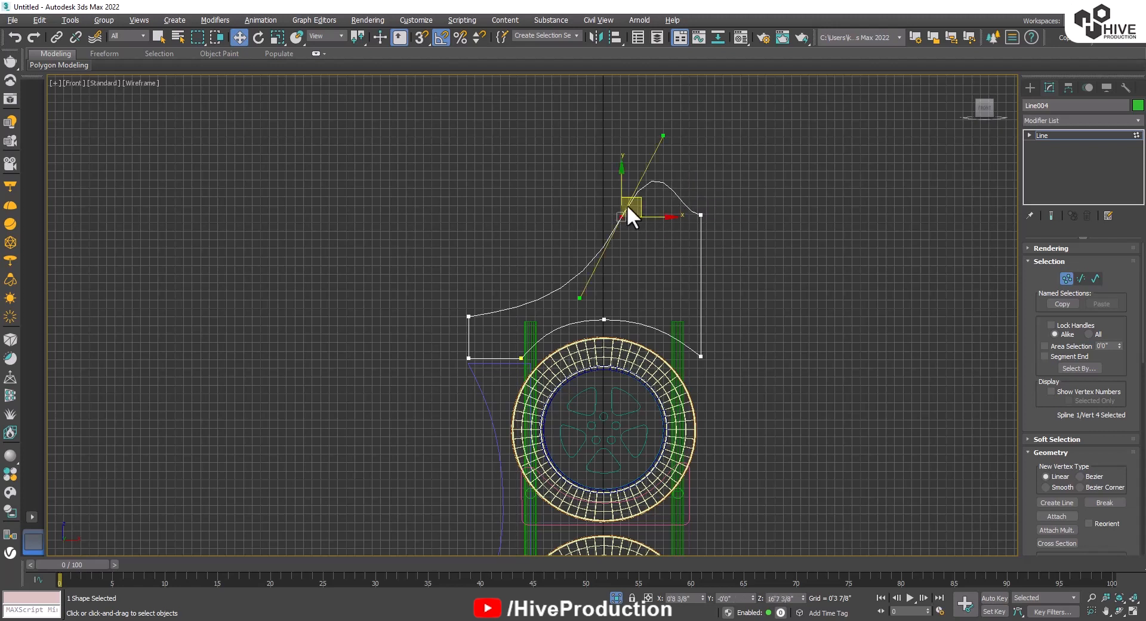
right_click(627, 214)
left_click(597, 128)
left_click_drag(663, 136, 676, 215)
scroll(658, 216, "up", 5)
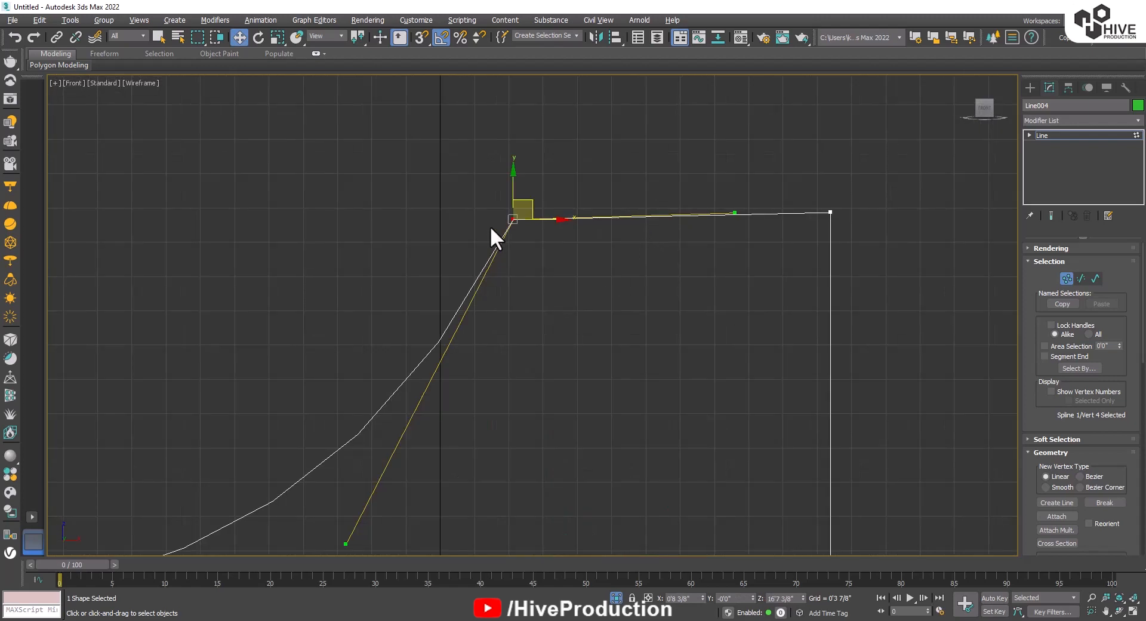
left_click_drag(517, 194, 514, 186)
scroll(590, 328, "down", 6)
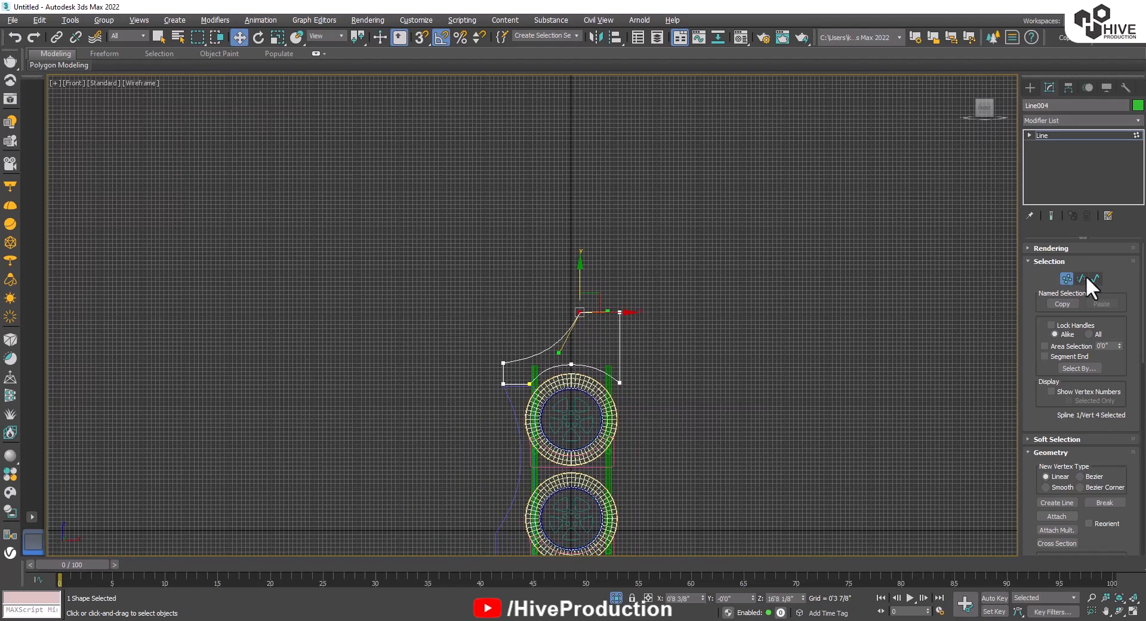
Set the interpolation of the line above the upper wheel to 20 steps.
left_click(1063, 261)
left_click(1066, 287)
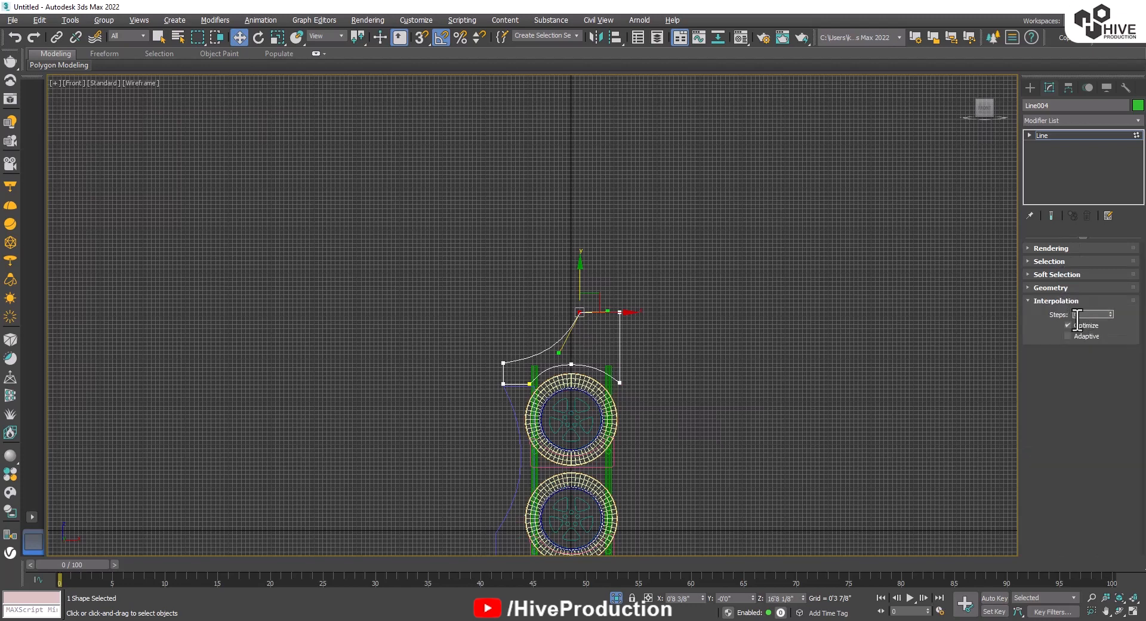
double_click(1076, 315)
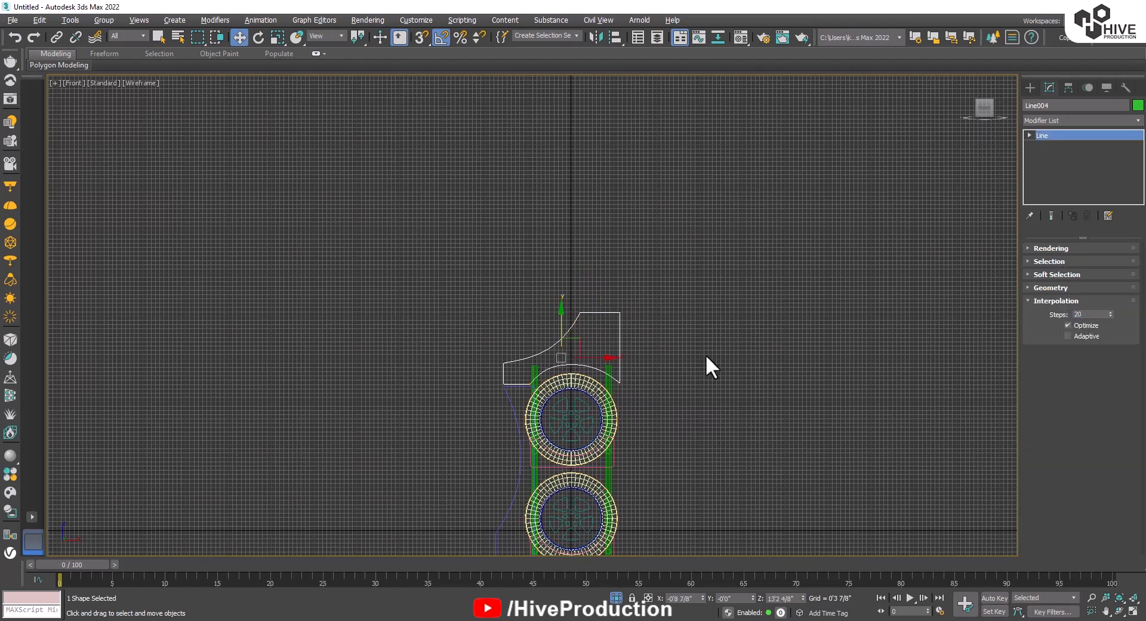
left_click(705, 294)
Extrude the outline above the upper wheel by 0'1 4/8" and move the panel back to the posts.
scroll(588, 317, "up", 5)
left_click_drag(648, 265, 698, 288)
left_click(1044, 119)
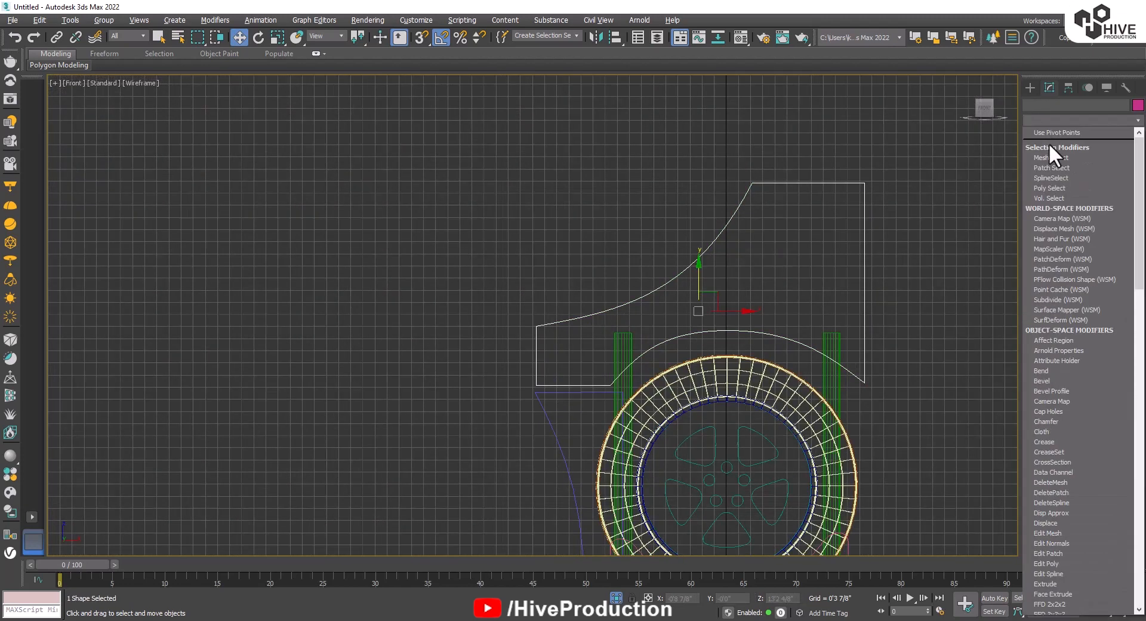
scroll(1049, 167, "down", 5)
left_click(1051, 184)
key("p")
middle_click_drag(600, 361, 660, 353, "alt")
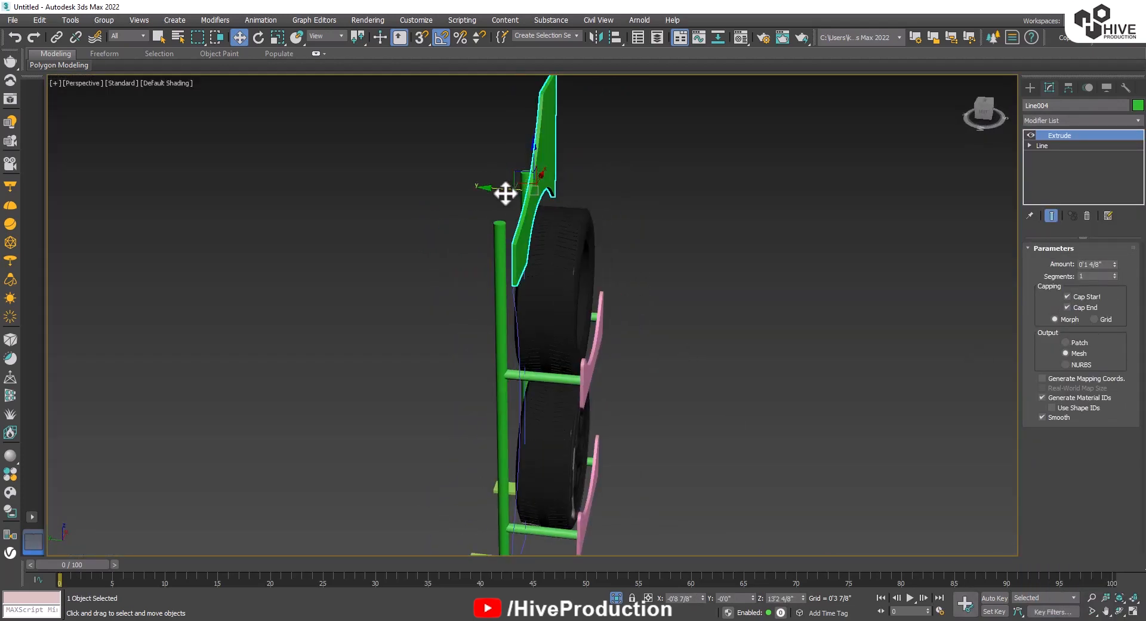
left_click_drag(505, 193, 489, 192)
middle_click_drag(489, 192, 510, 243, "alt")
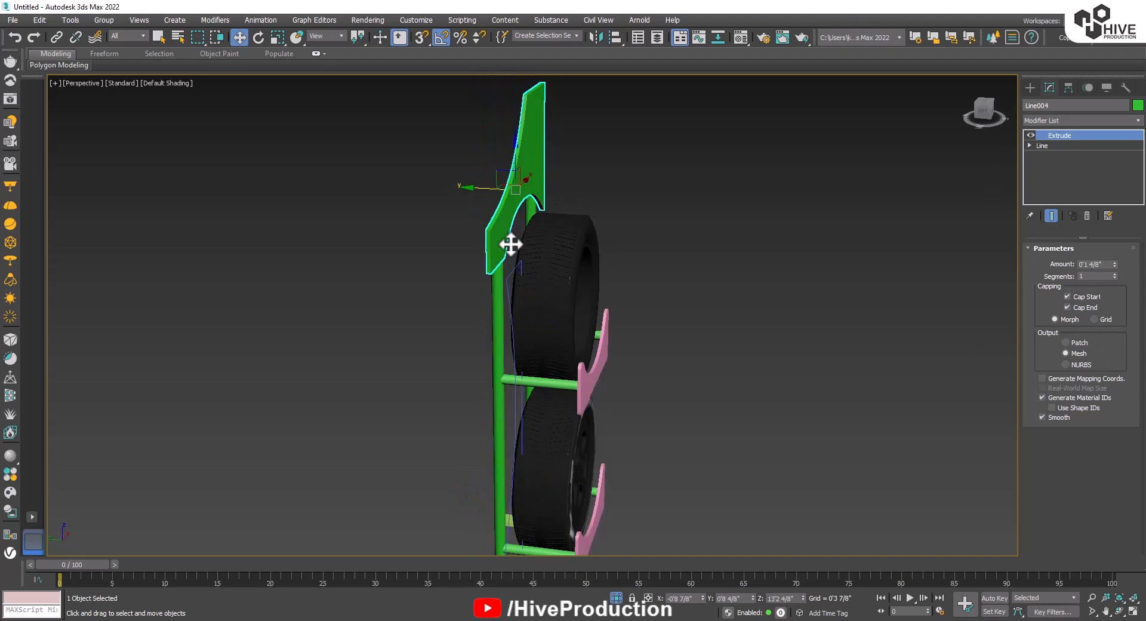
key("ctrl+z")
Extrude the curved side outline by 0'1 4/8" and move the panel back behind the posts.
left_click(1044, 120)
scroll(1056, 173, "down", 5)
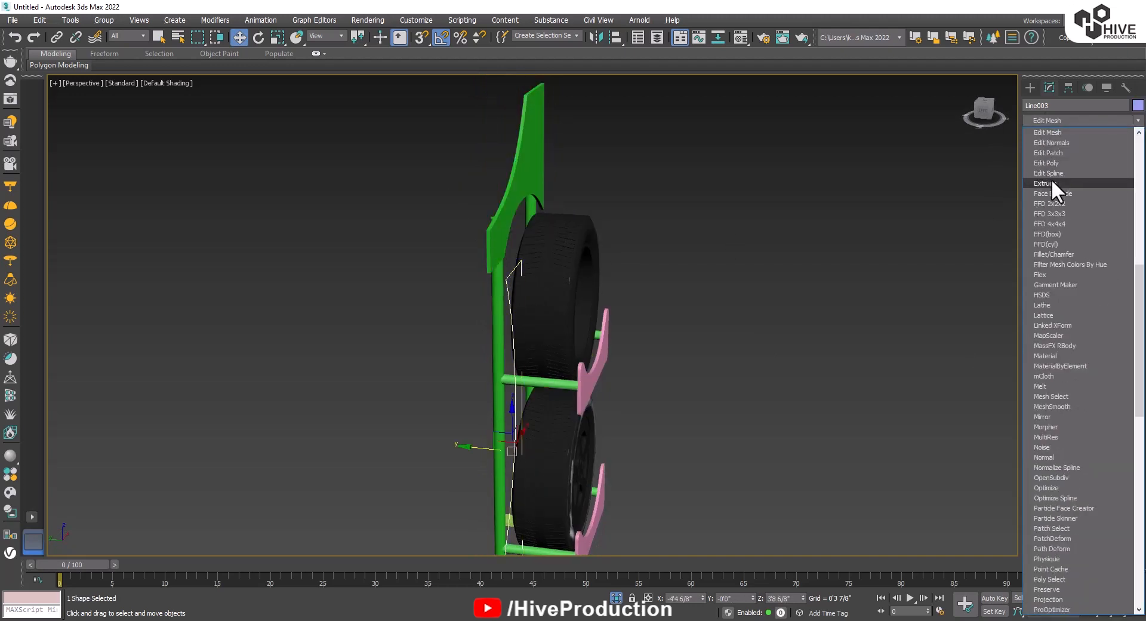
left_click(1056, 185)
left_click_drag(473, 448, 450, 451)
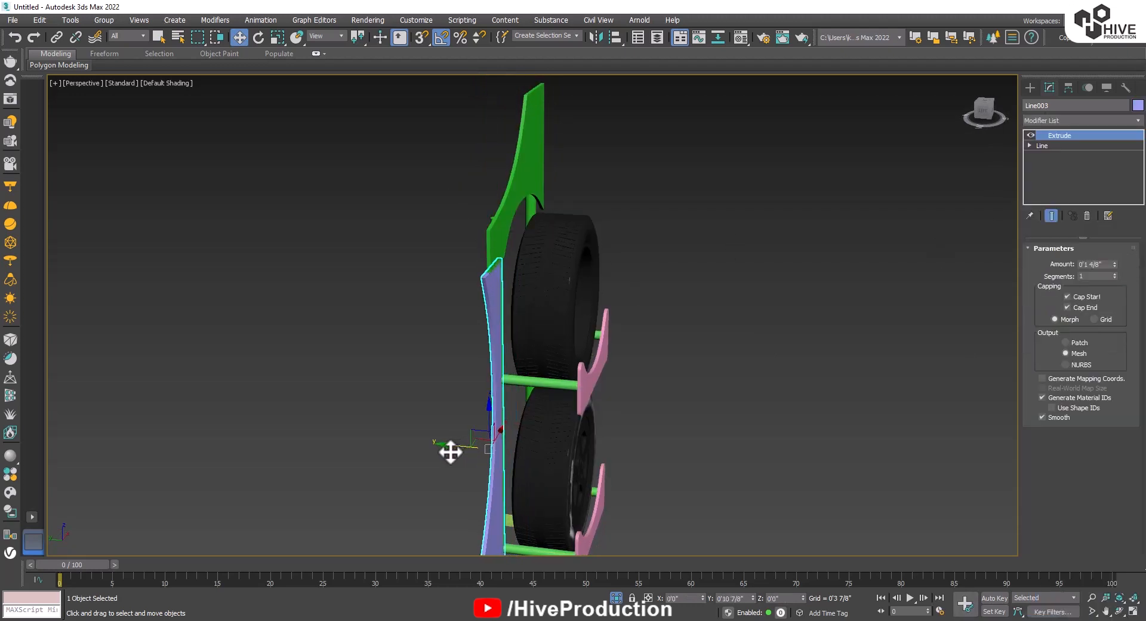
middle_click_drag(545, 403, 465, 373, "alt")
middle_click_drag(469, 367, 492, 398)
scroll(471, 360, "down", 5)
left_click(476, 372)
Rotate the upper wheel group 180 degrees about its vertical axis.
scroll(492, 394, "up", 5)
left_click(704, 231)
key("e")
left_click_drag(729, 184, 605, 188)
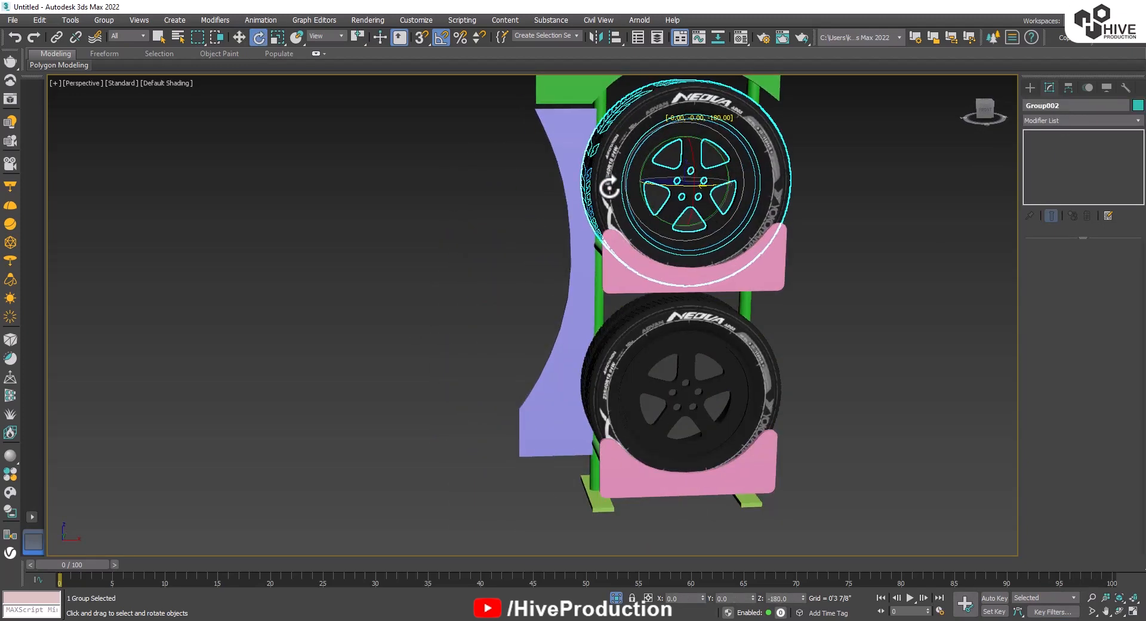
left_click(801, 366)
middle_click_drag(801, 366, 648, 395)
left_click(543, 352)
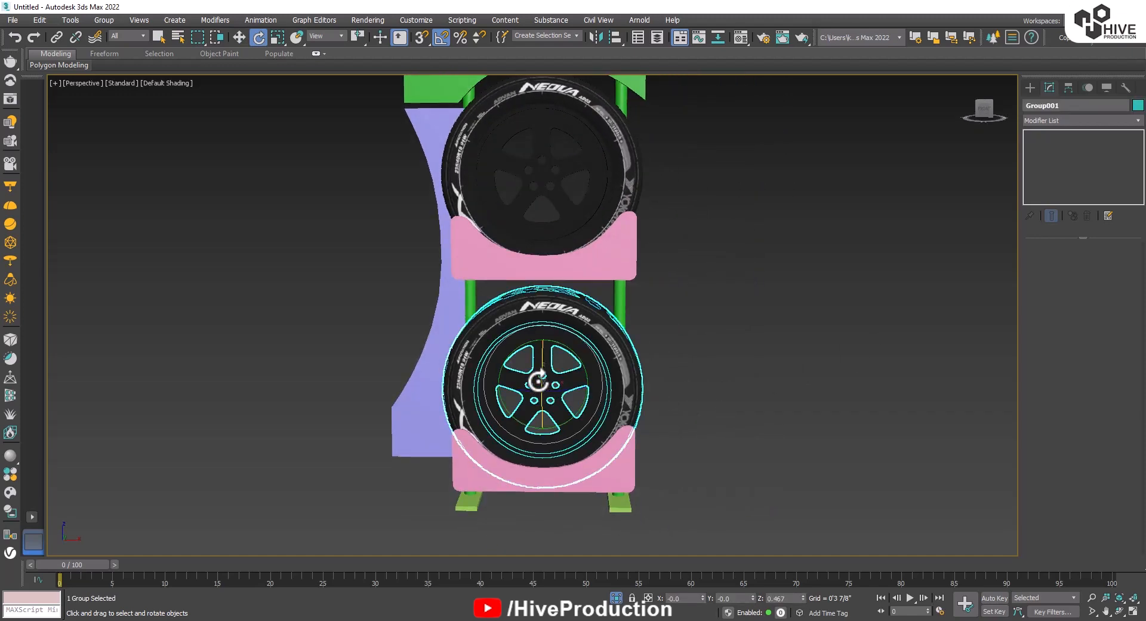
key("w")
In the front view, raise the upper wheel slightly together with its front plate and supporting pegs.
key("f")
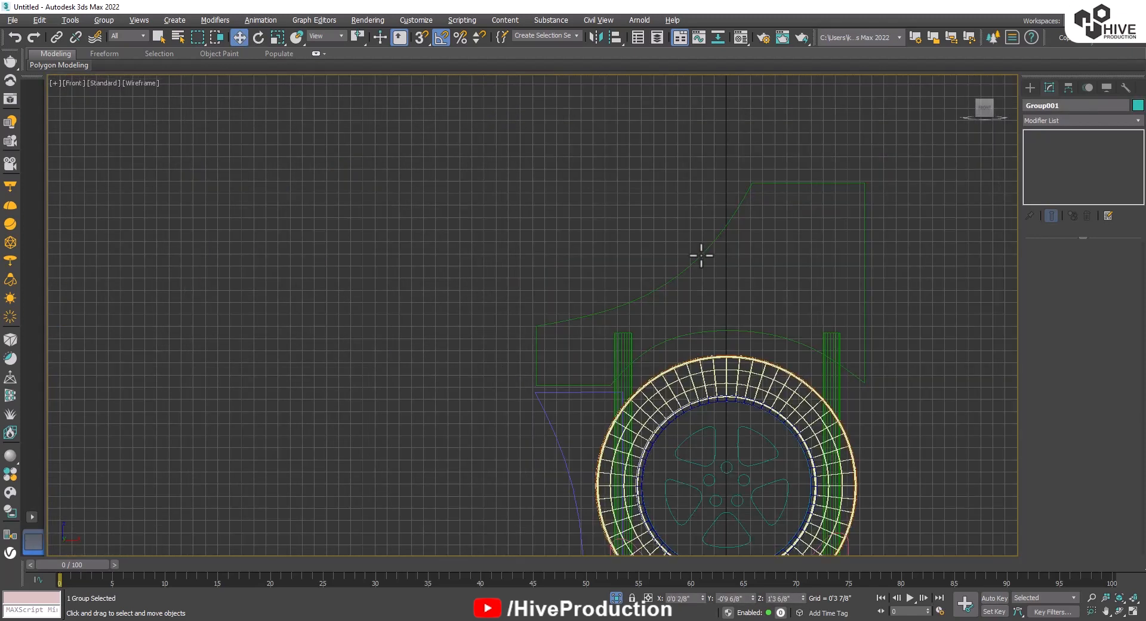
key("F3")
scroll(710, 352, "down", 4)
middle_click_drag(674, 471, 609, 274)
scroll(650, 276, "up", 2)
left_click(665, 267)
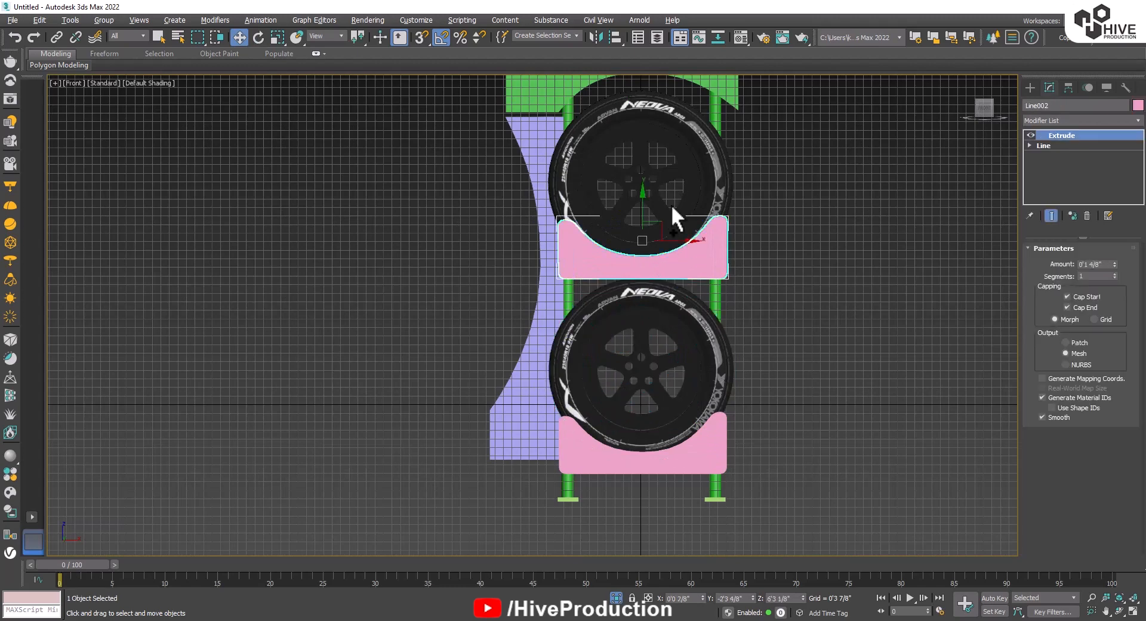
left_click(703, 209, "ctrl")
key("F3")
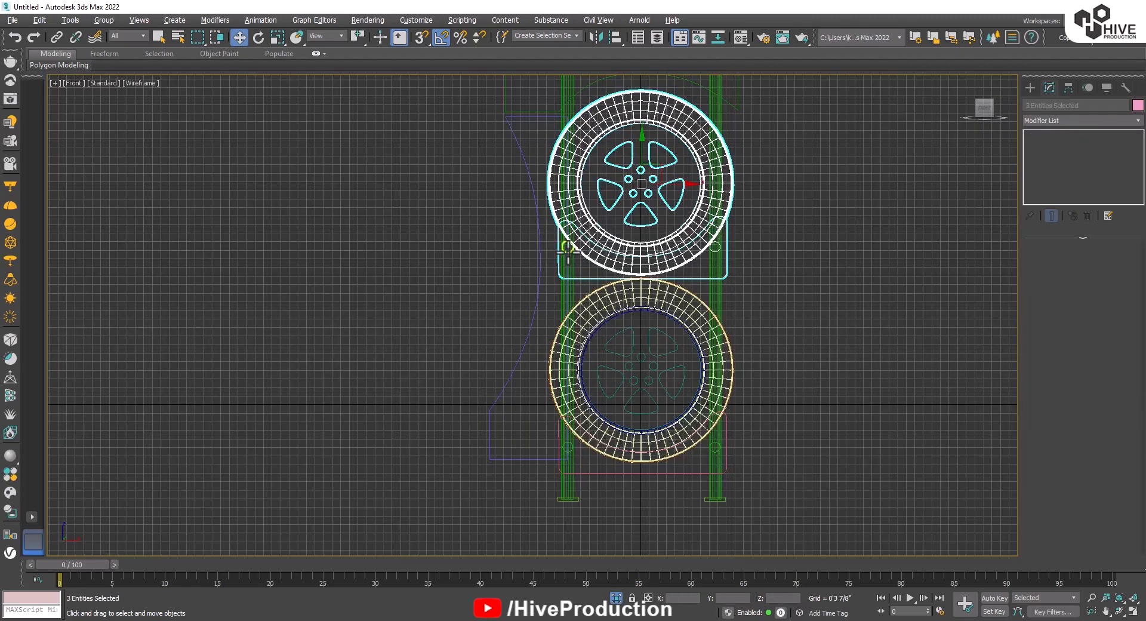
left_click(567, 252, "ctrl")
middle_click_drag(643, 180, 615, 251)
left_click_drag(612, 224, 611, 197)
left_click(614, 206)
Raise the top panel slightly so its arch clears the upper tire.
key("F3")
middle_click_drag(780, 277, 775, 357)
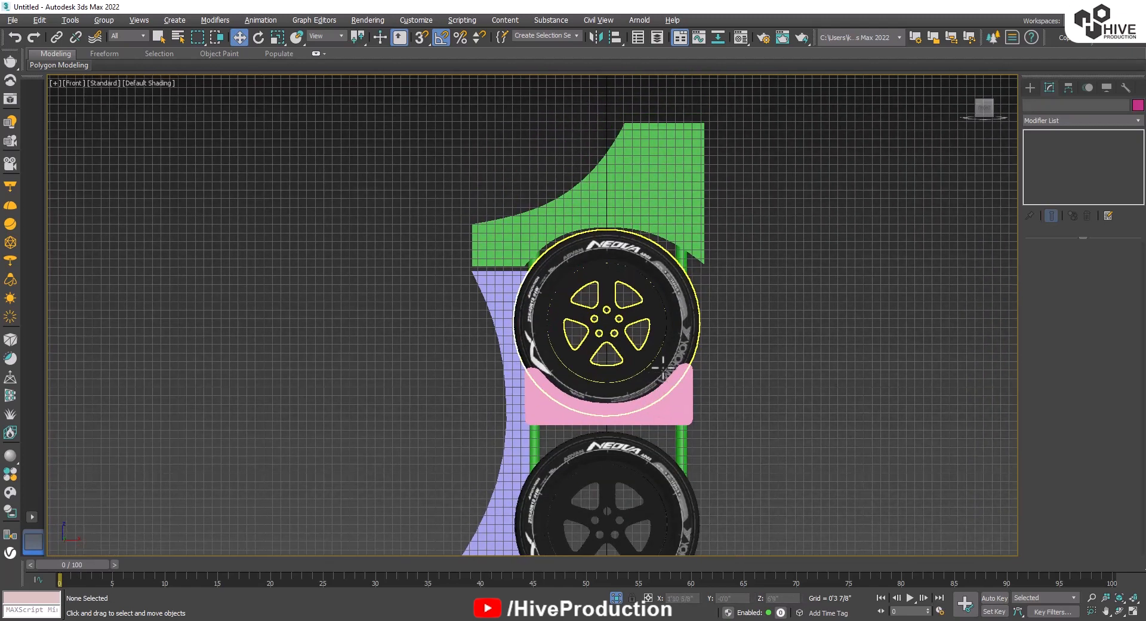
left_click(609, 191)
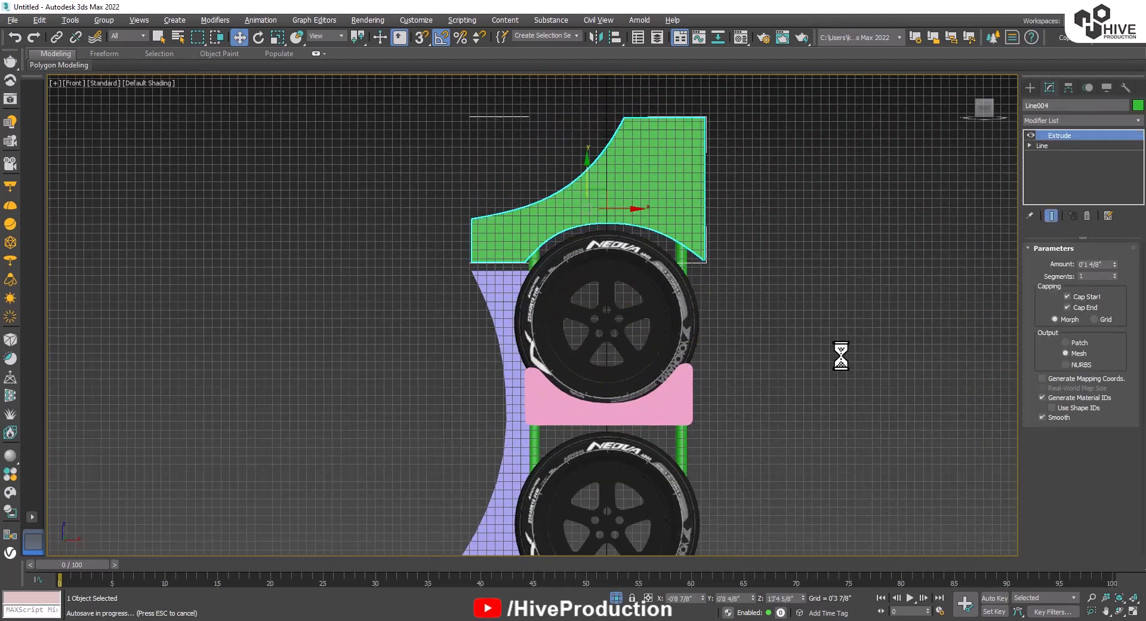
left_click(836, 358)
scroll(836, 358, "down", 4)
Lengthen both base feet by scaling them along their length, and shift them back under the posts.
key("p")
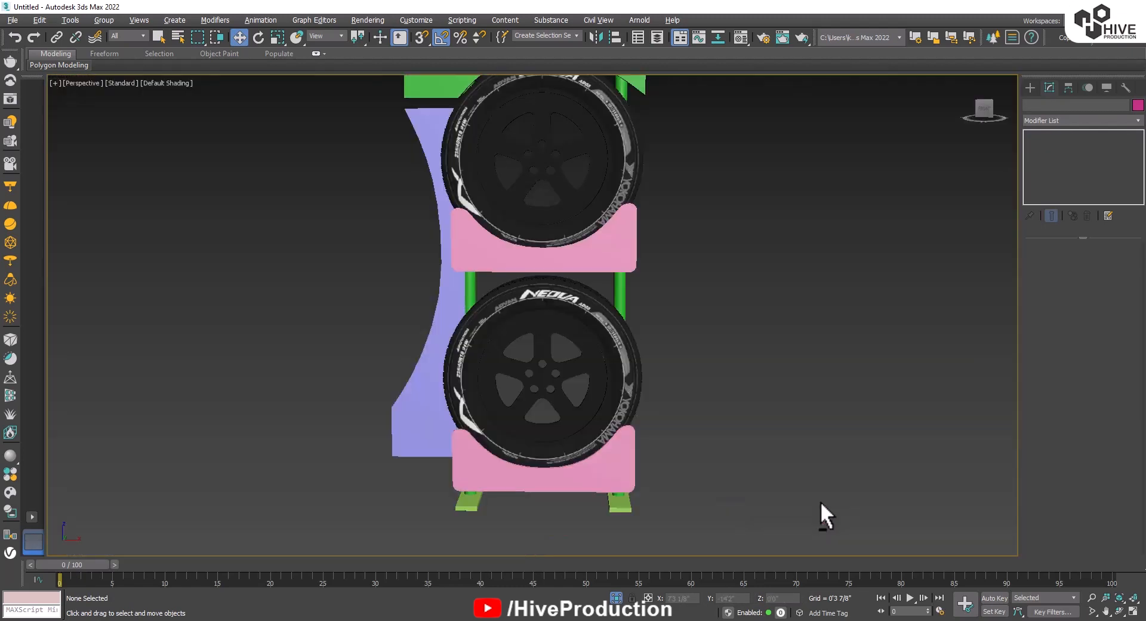
left_click(603, 493)
middle_click_drag(603, 491, 576, 474, "alt")
left_click(570, 472, "ctrl")
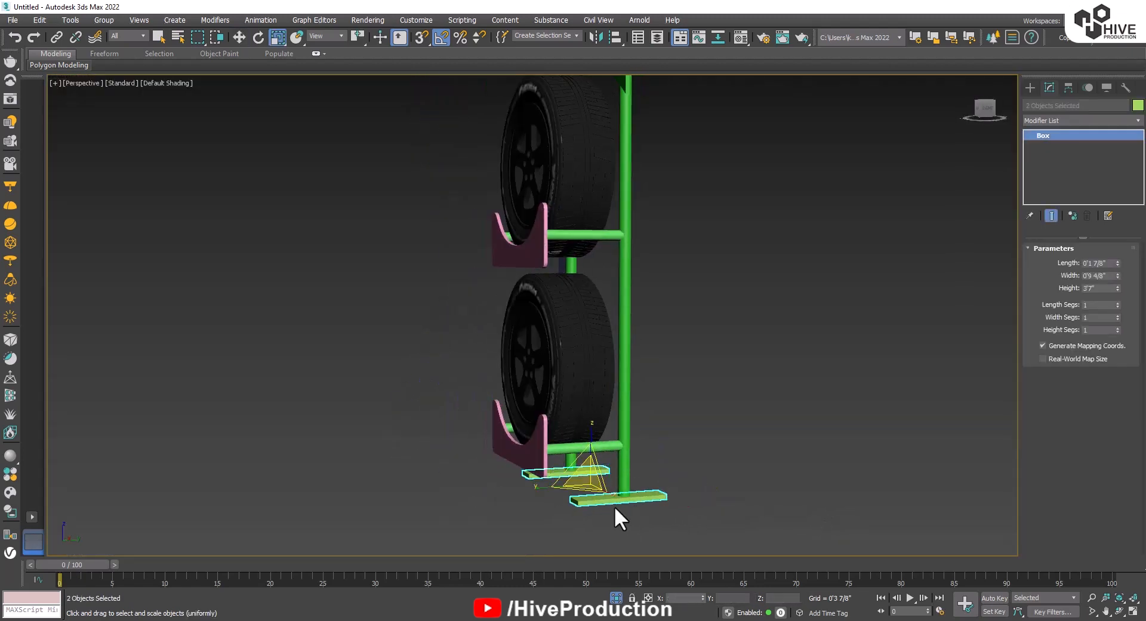
left_click_drag(614, 487, 626, 492)
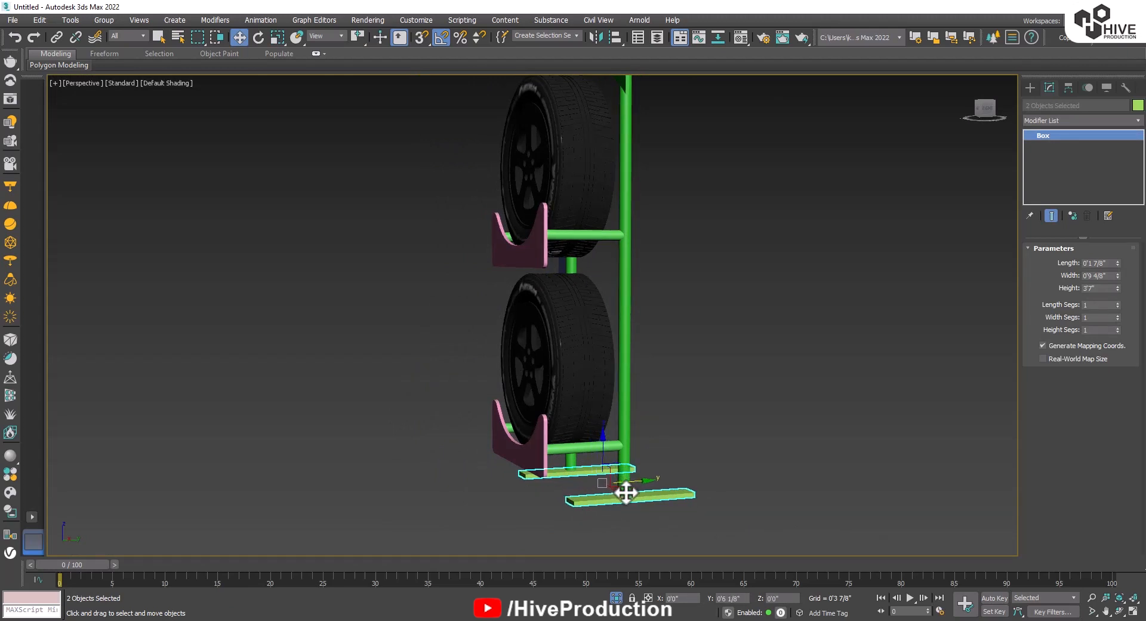
left_click(749, 515)
Assign the existing Material #26 to the two posts, four pegs and two base feet of the stand.
middle_click_drag(635, 469, 614, 437)
middle_click_drag(471, 451, 578, 467, "alt")
middle_click_drag(650, 388, 645, 474)
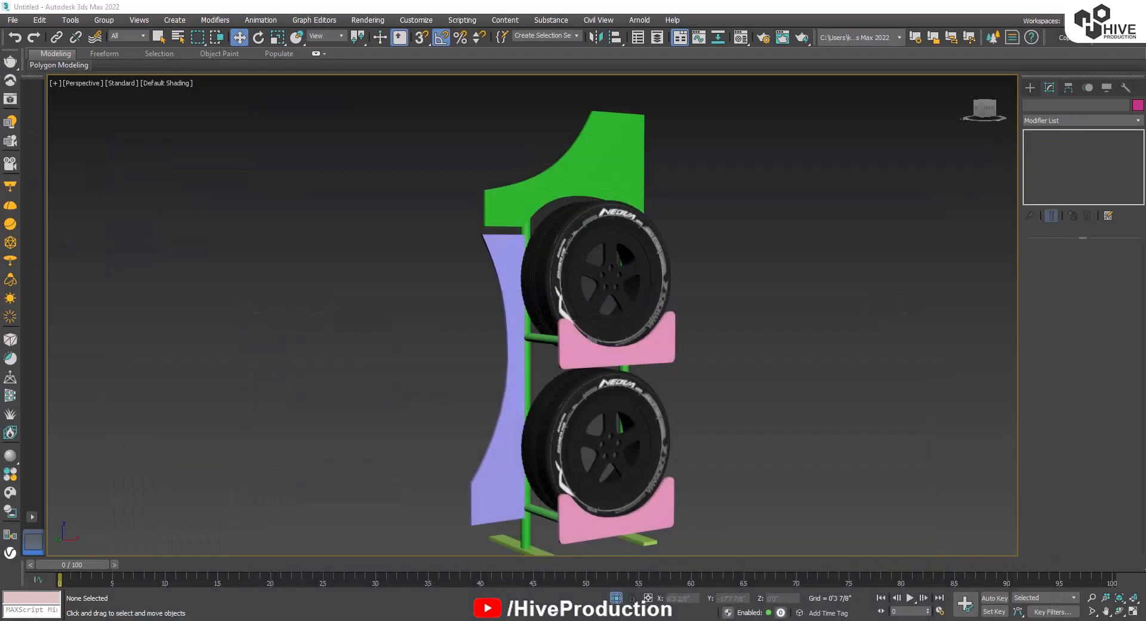
scroll(543, 312, "down", 3)
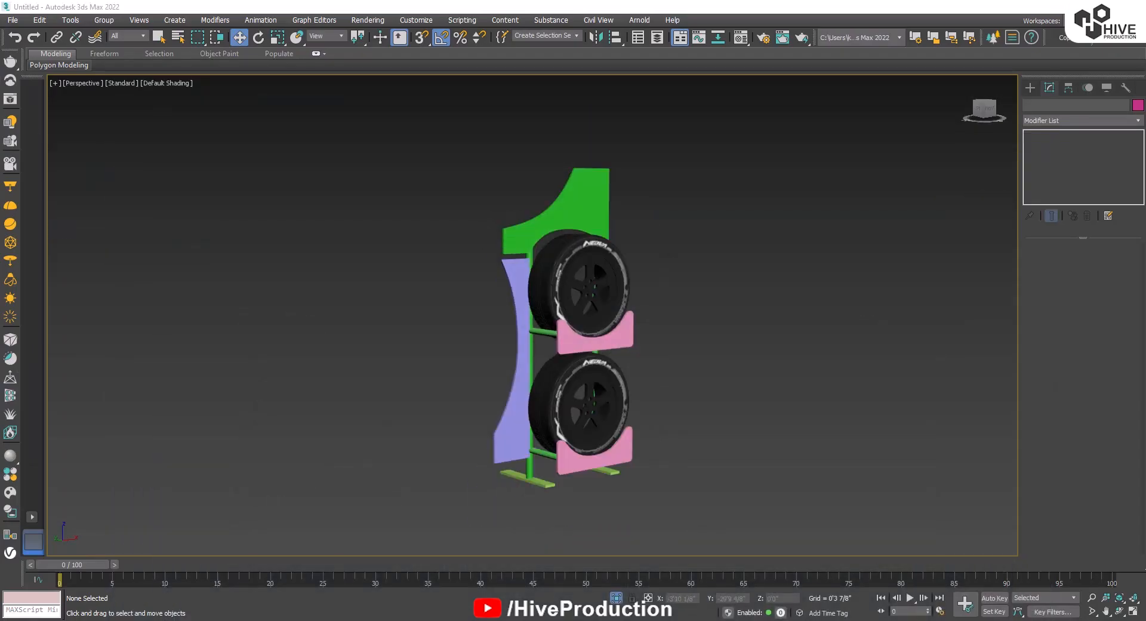
left_click(735, 40)
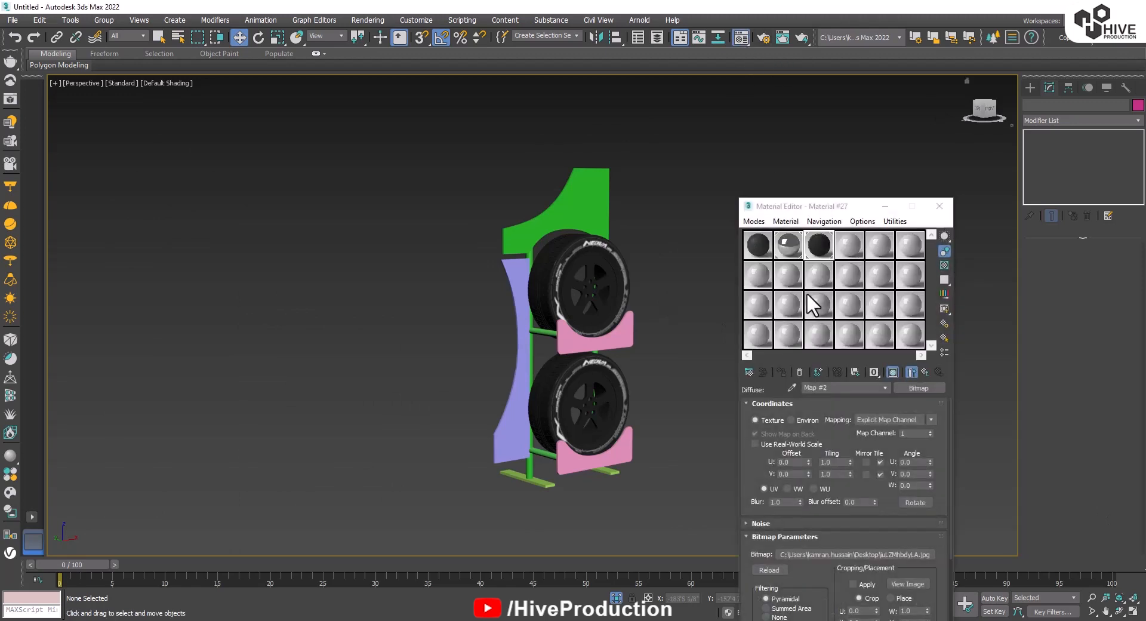
left_click(792, 251)
left_click(543, 332)
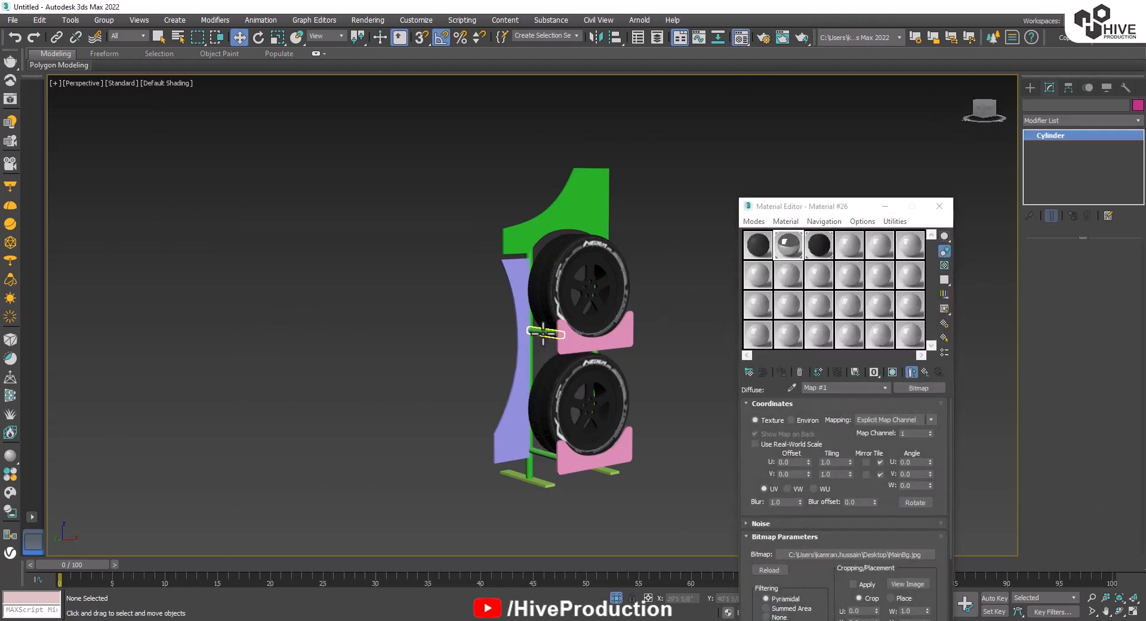
left_click(532, 379, "ctrl")
left_click(540, 479, "ctrl")
left_click(544, 454, "ctrl")
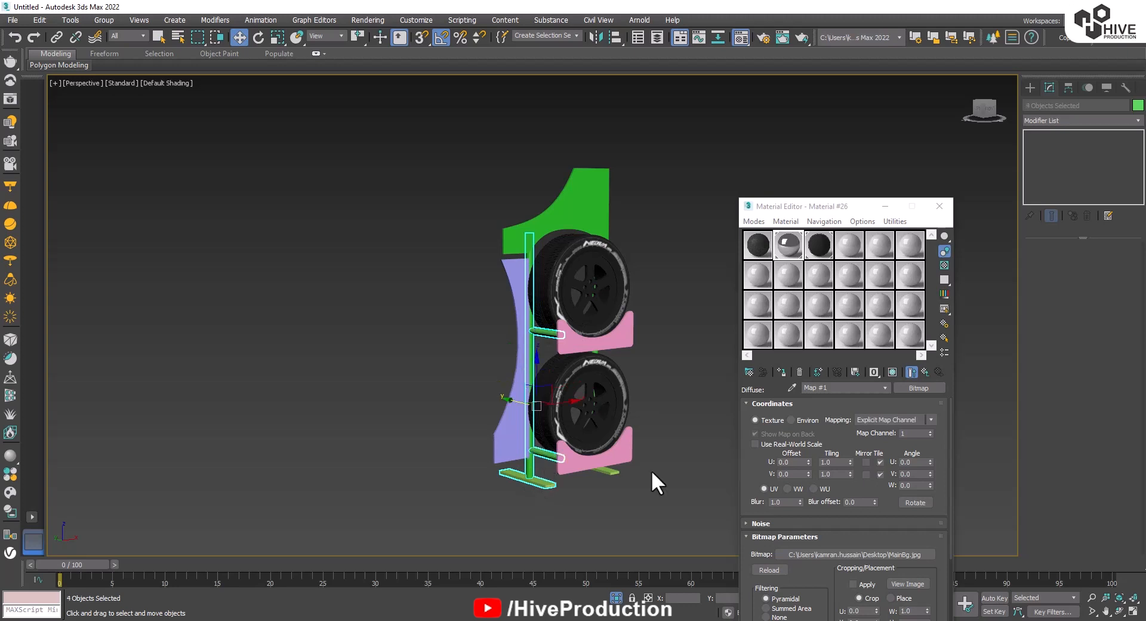
middle_click_drag(652, 480, 529, 465, "alt")
left_click(583, 470, "ctrl")
left_click(570, 462, "ctrl")
left_click(571, 333, "ctrl")
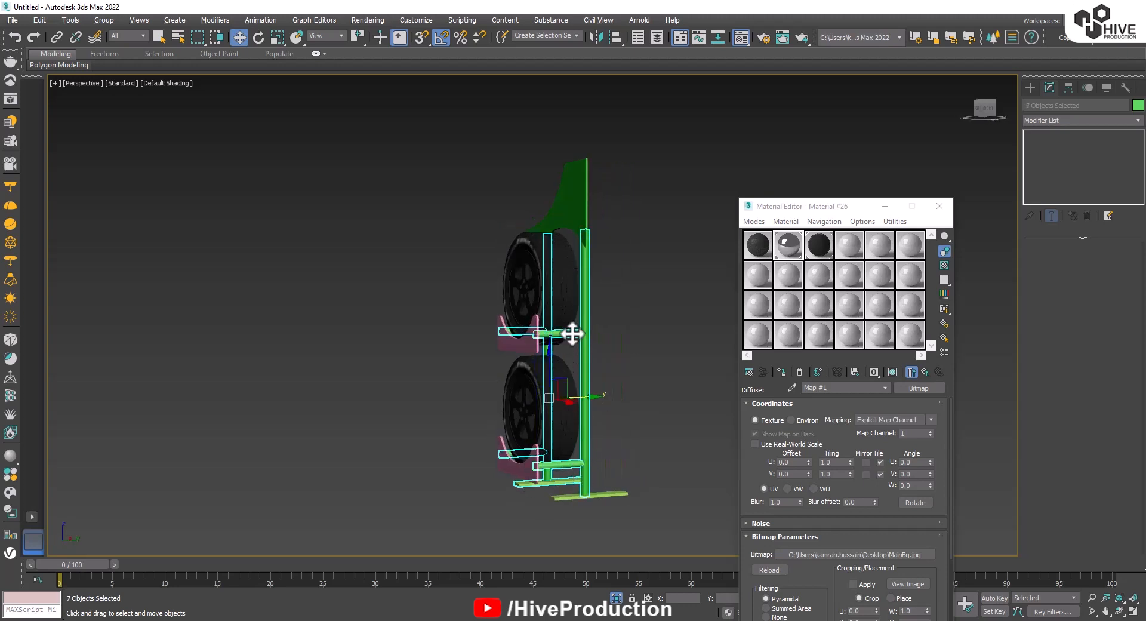
left_click(611, 494, "ctrl")
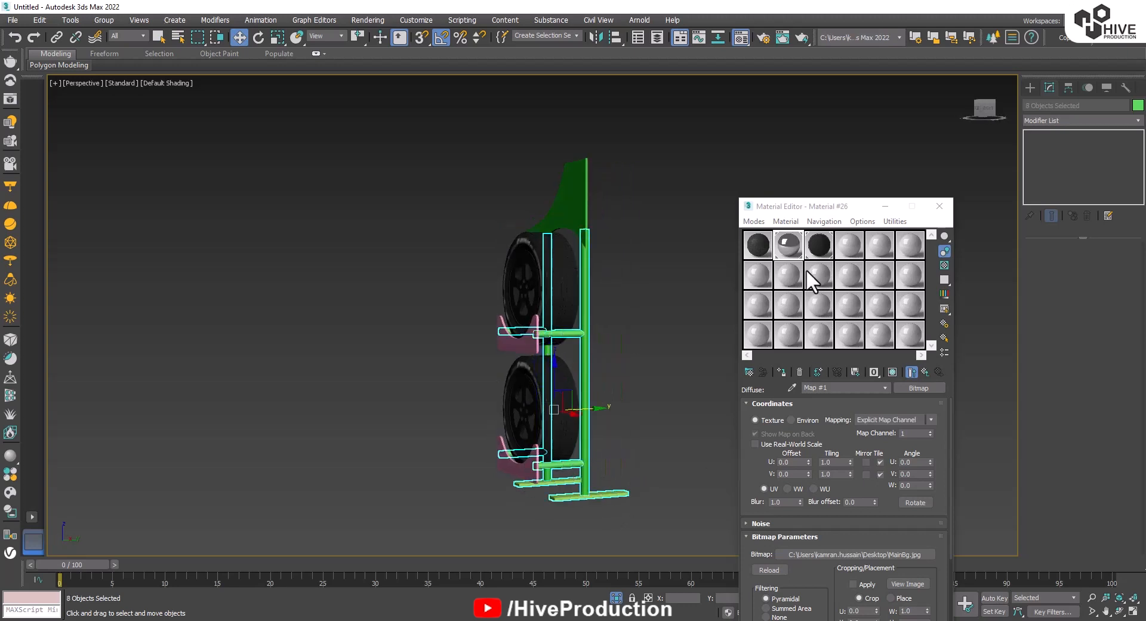
left_click(763, 371)
left_click(659, 355)
Create a VRayMtl in the fourth material slot and assign it to the curved side panel.
middle_click_drag(477, 364, 611, 370, "alt")
left_click(520, 287)
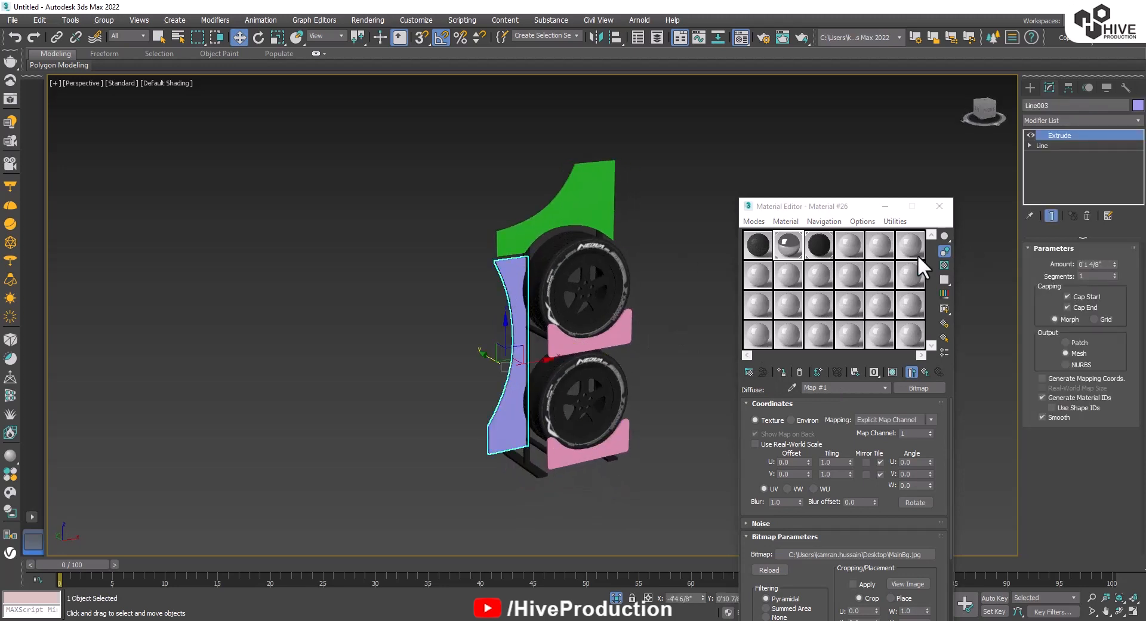
left_click(848, 246)
left_click(749, 372)
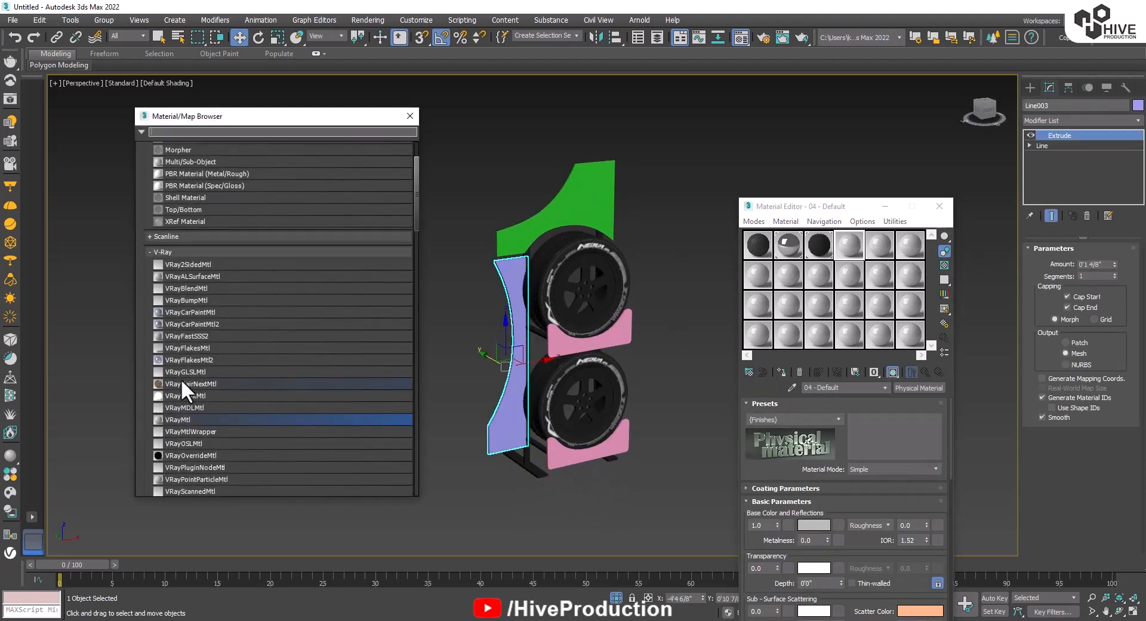
double_click(184, 419)
left_click(817, 372)
Set the side panel material's diffuse color to RGB 10, 10, 10.
left_click(805, 416)
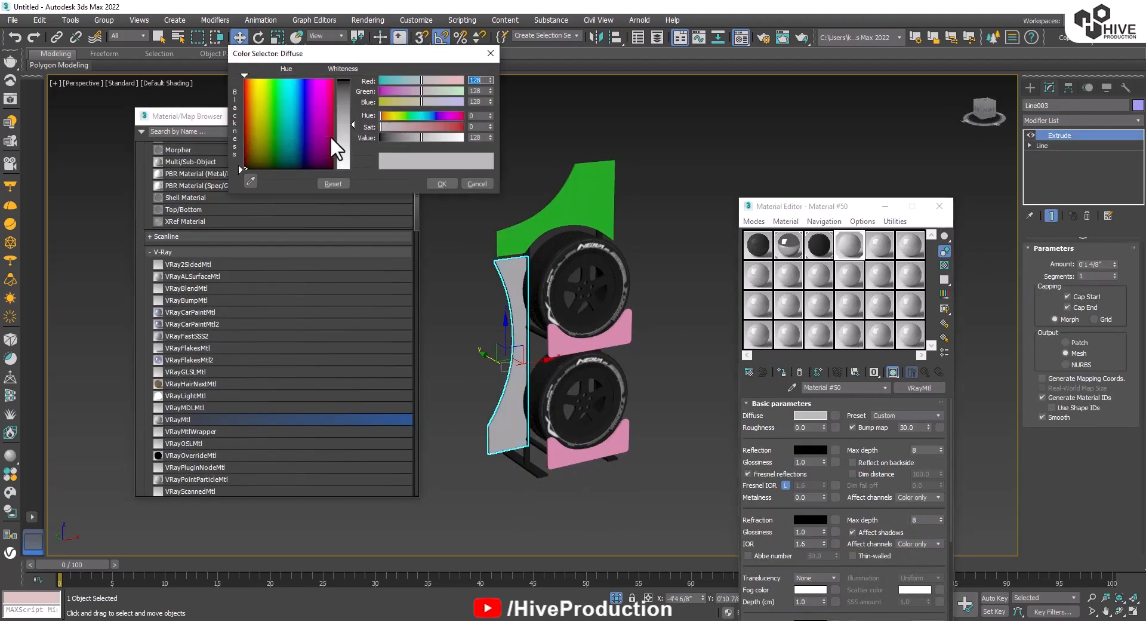
type("10")
key("Tab")
type("10")
key("Tab")
type("10")
key("Return")
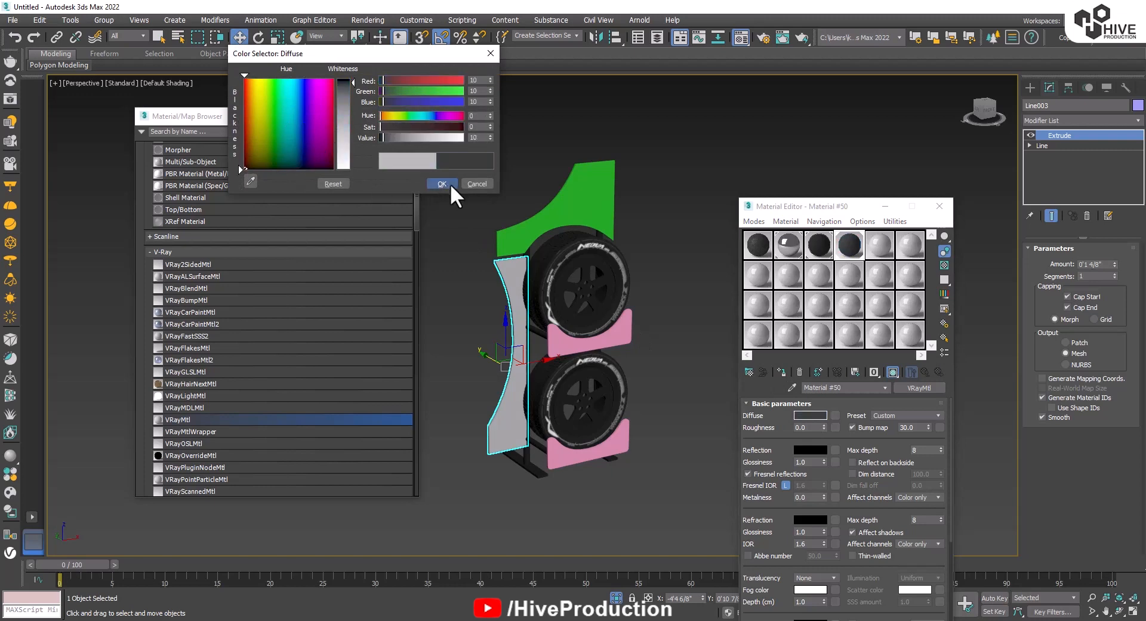
left_click(444, 184)
Set the side panel material's reflection color to a gray of RGB 60, 60, 60.
left_click(812, 450)
left_click_drag(344, 99, 344, 102)
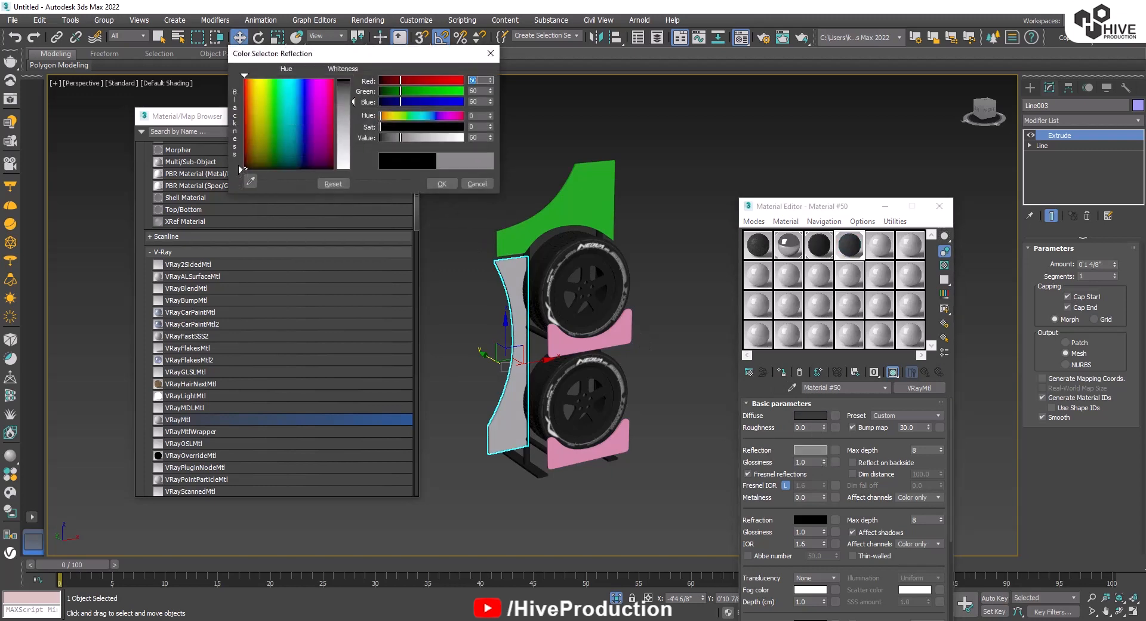
left_click(441, 186)
left_click(475, 216)
Create another VRayMtl in the fifth slot and assign it to the top panel and both front plates.
left_click(567, 214)
left_click(618, 334, "ctrl")
left_click(628, 439, "ctrl")
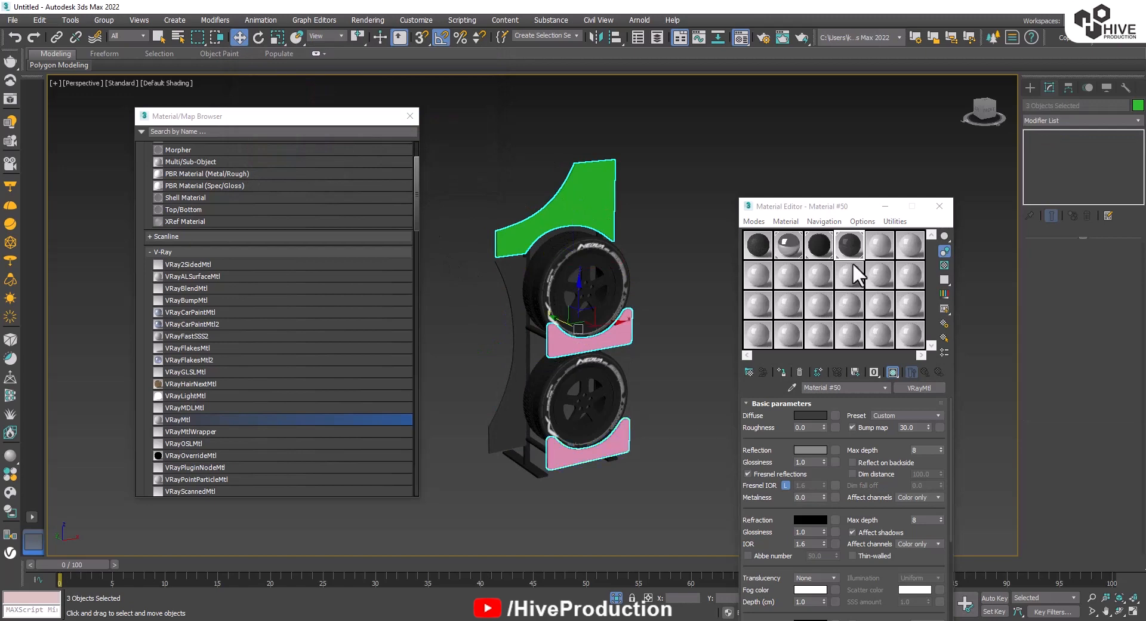
left_click(876, 249)
double_click(218, 419)
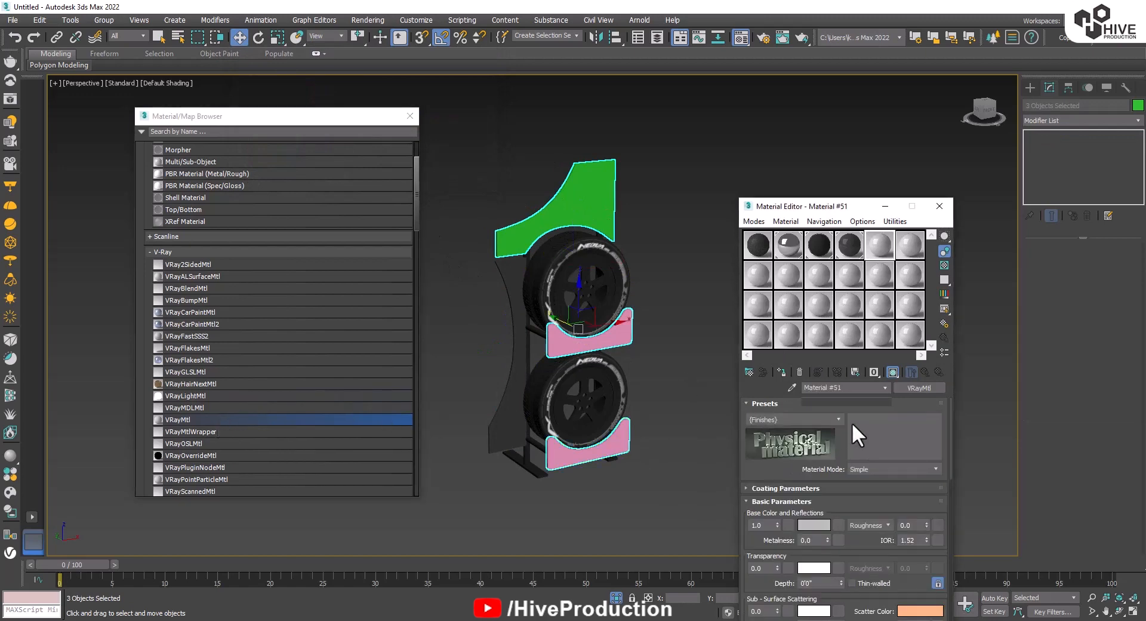
left_click(782, 373)
Set the new material's diffuse color to a slightly darkened pure red and close the material browser.
left_click(809, 415)
left_click(332, 90)
left_click_drag(344, 101, 343, 78)
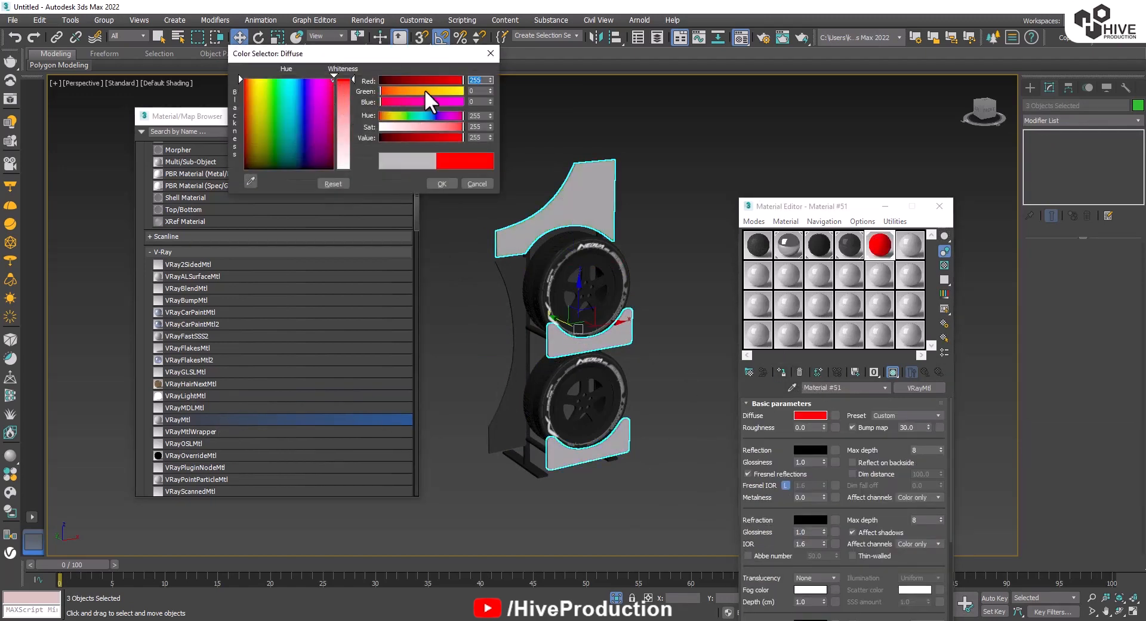
left_click(430, 81)
left_click(441, 184)
left_click(482, 357)
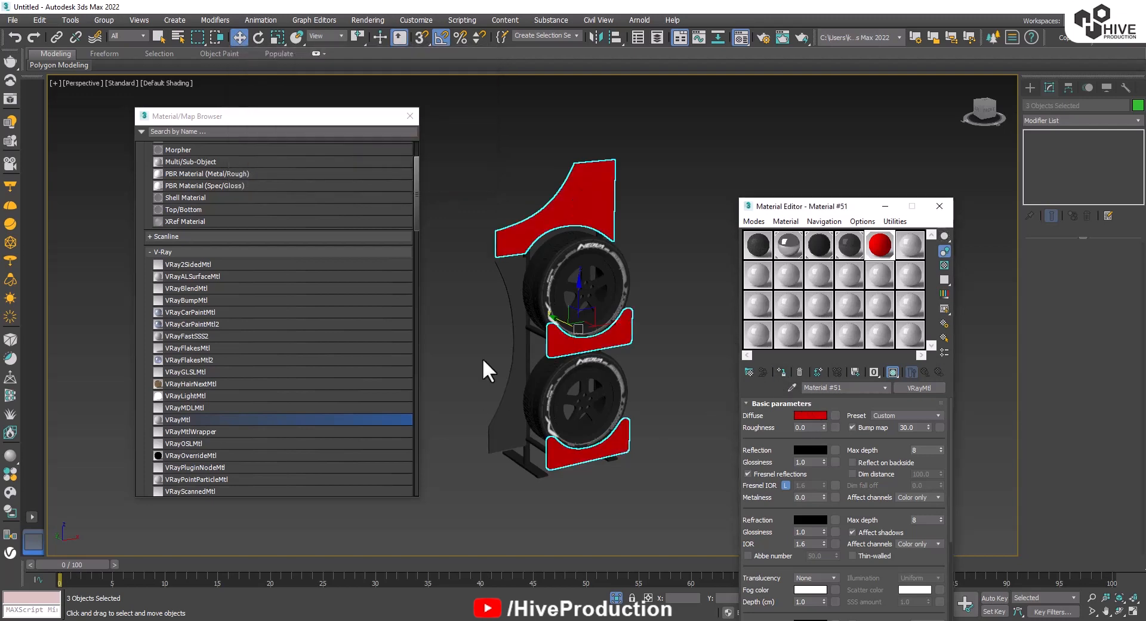
left_click(413, 116)
Create the spline text "DREAM TIRE" in Arial, size 3'3 2/8", and place it beside the top panel in the front view.
left_click(1029, 87)
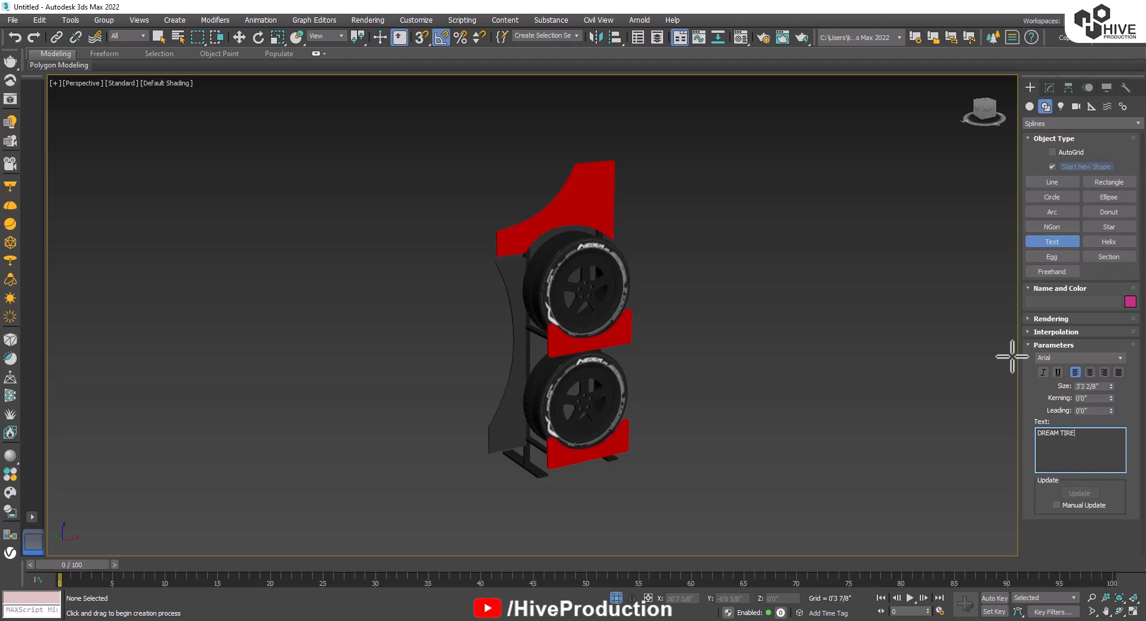
key("f")
left_click(764, 267)
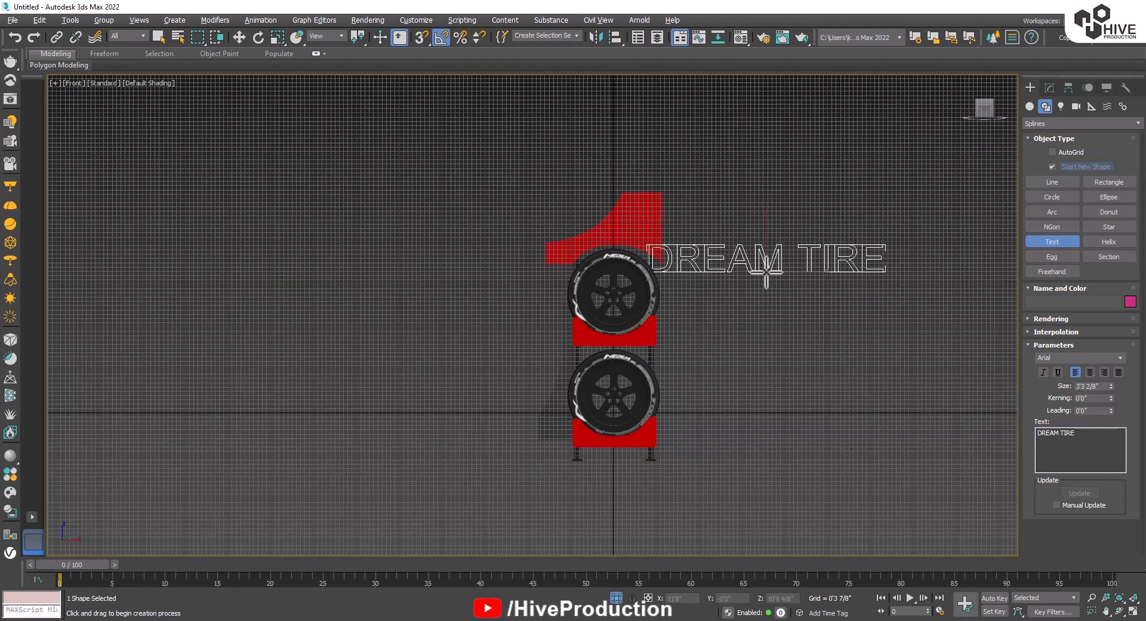
Scale down the DREAM TIRE text and change its font to Arial Black.
key("r")
left_click_drag(771, 256, 802, 445)
left_click(1048, 88)
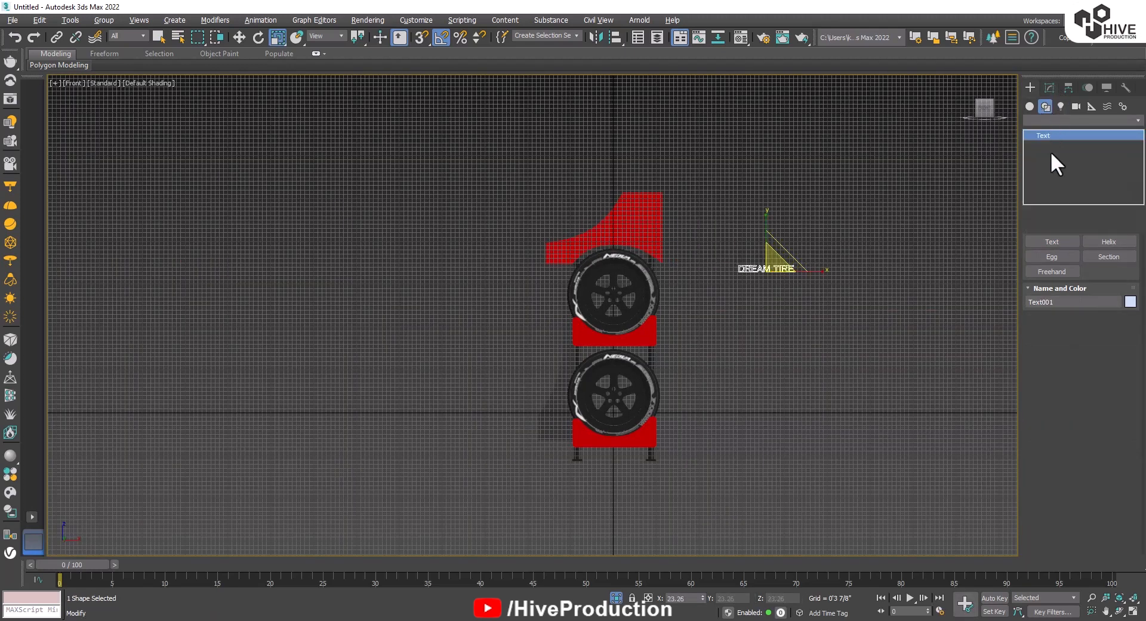
left_click(1126, 289)
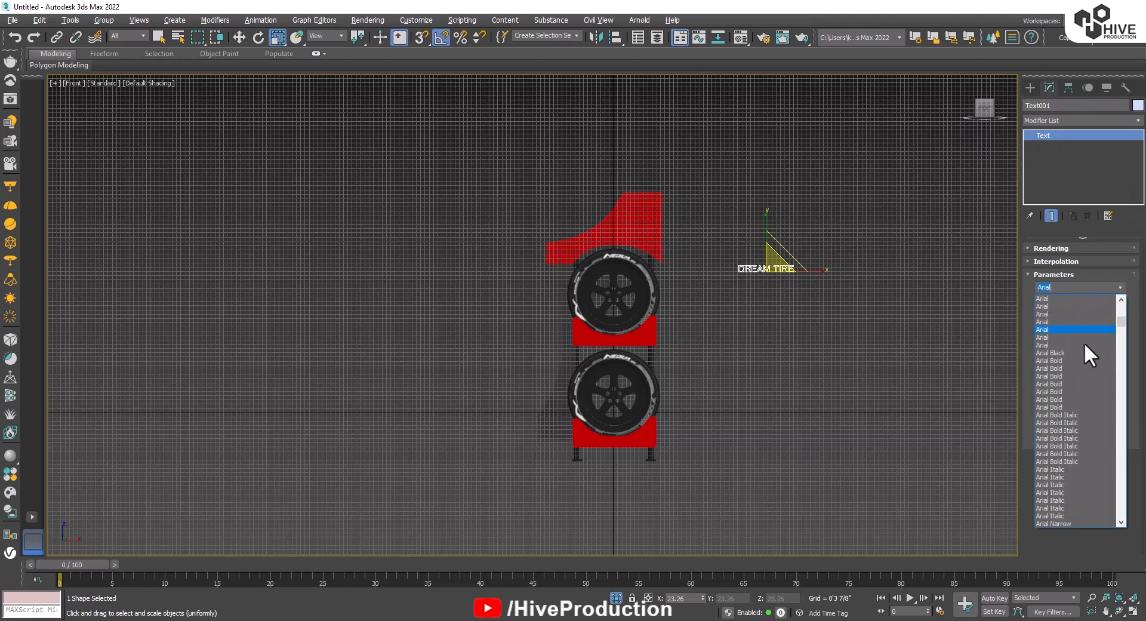
left_click(1075, 357)
scroll(779, 289, "up", 4)
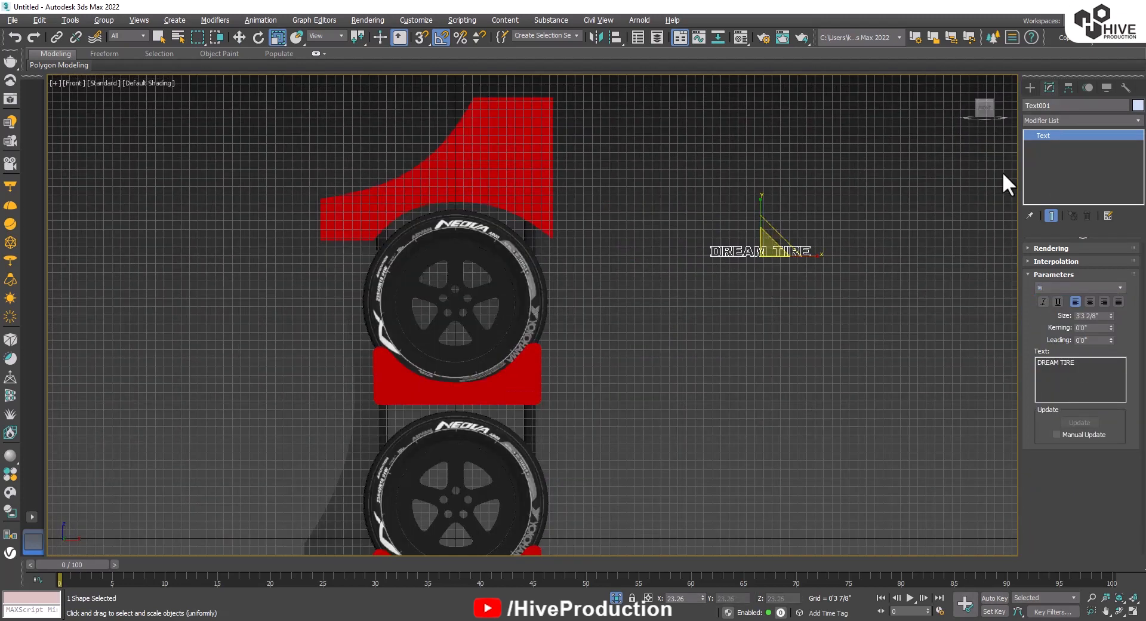
Extrude the text by 0'1 4/8" and move it over the upper front plate in the front view.
left_click(1068, 120)
key("Return")
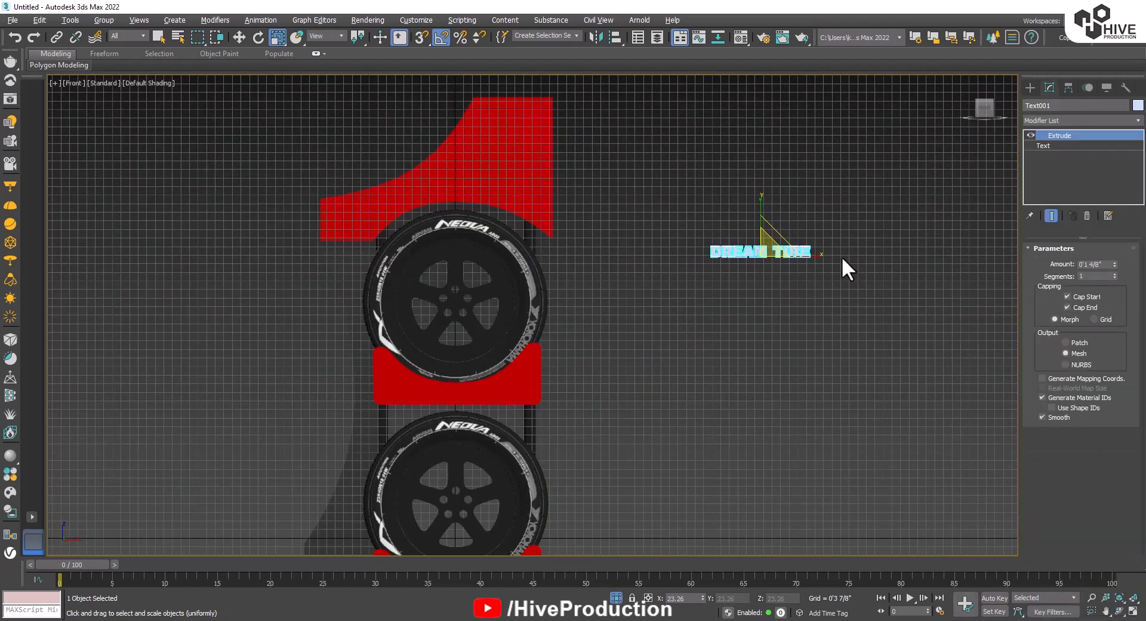
key("p")
key("alt+w")
key("w")
left_click(900, 158)
left_click_drag(903, 152, 724, 229)
scroll(740, 235, "up", 6)
key("r")
key("w")
Move the extruded lettering forward so it sits on the outer face of the upper front plate.
right_click(259, 419)
right_click(801, 493)
key("z")
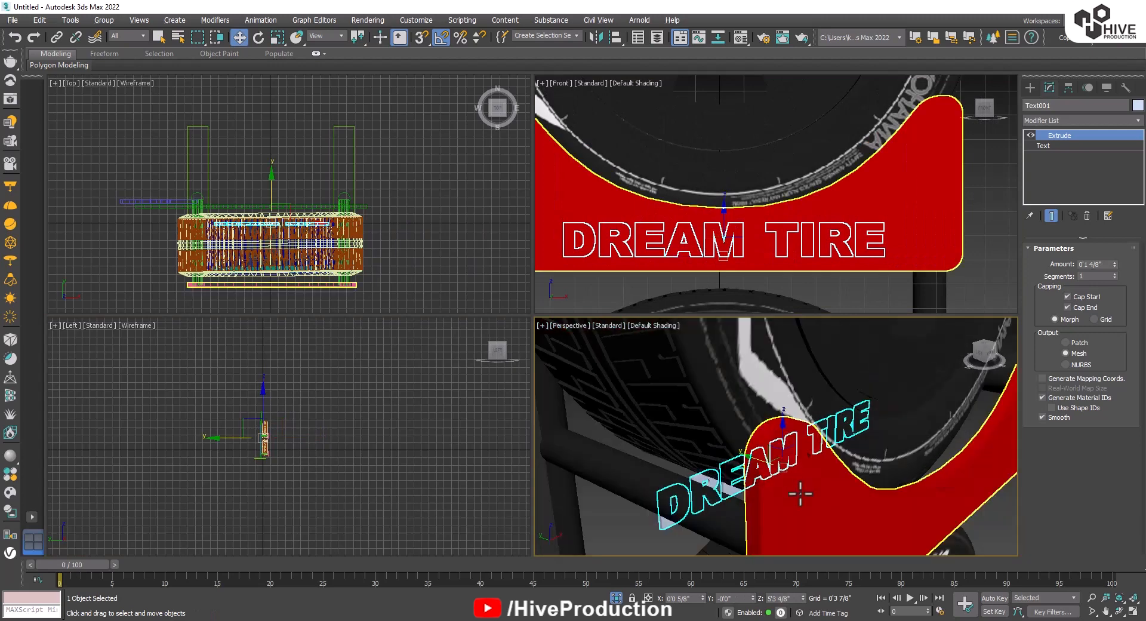
left_click_drag(755, 463, 925, 534)
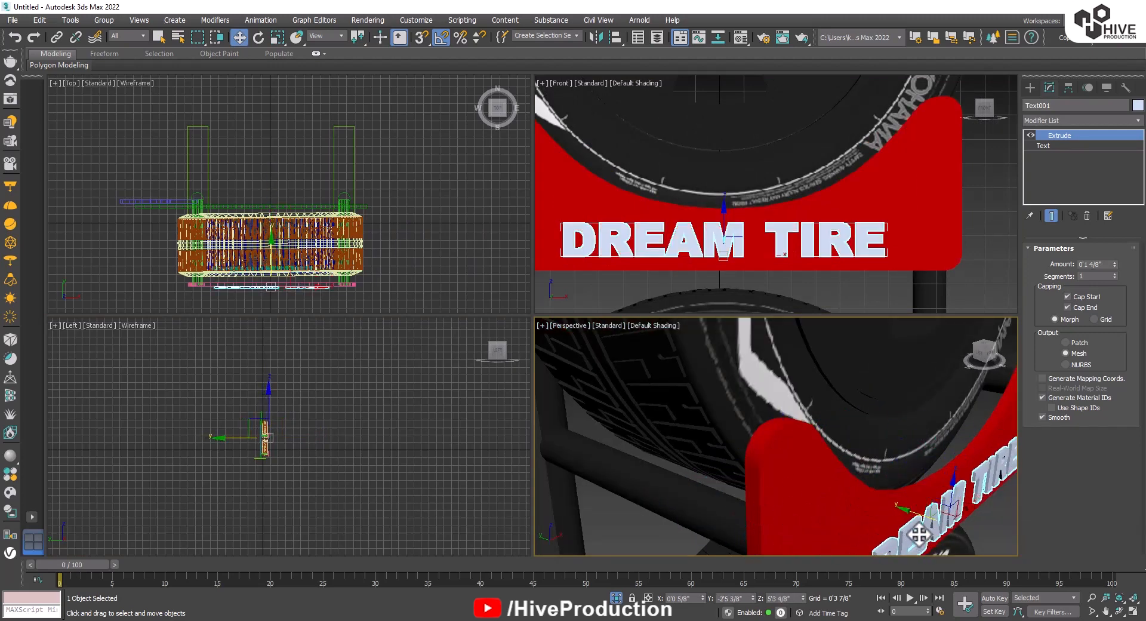
middle_click_drag(925, 534, 595, 251, "alt")
key("alt+w")
scroll(664, 382, "down", 4)
scroll(604, 302, "up", 2)
middle_click_drag(603, 302, 612, 251)
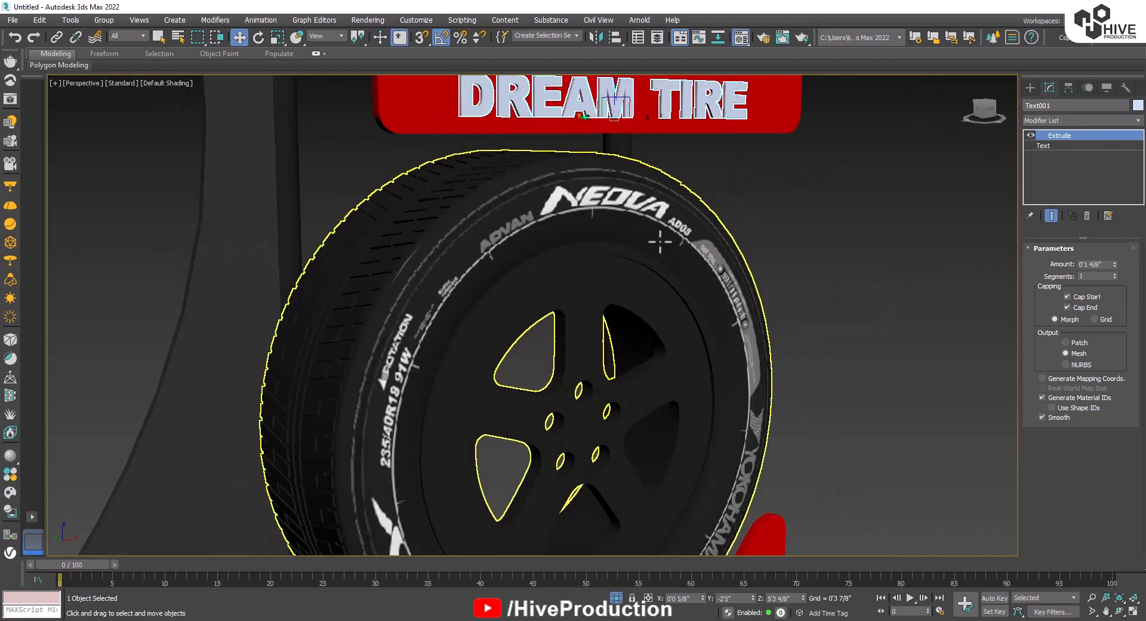
Create a VRayLightMtl in the sixth slot with an intensity of 5.0, assign it to the lettering, and close the material windows.
key("m")
left_click(910, 245)
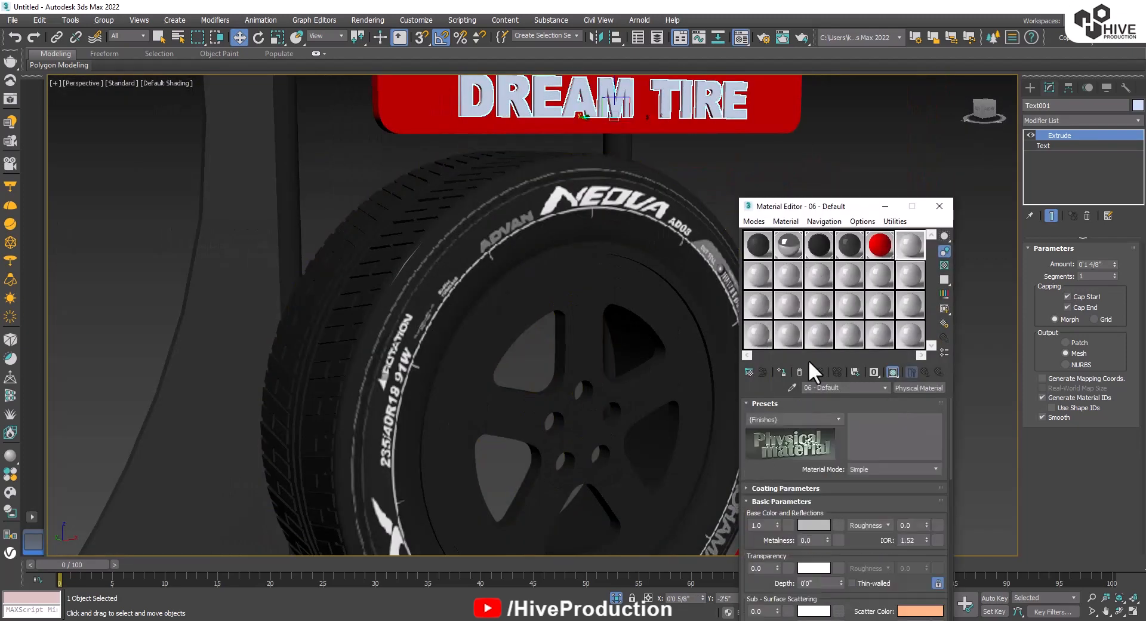
left_click(749, 371)
double_click(184, 396)
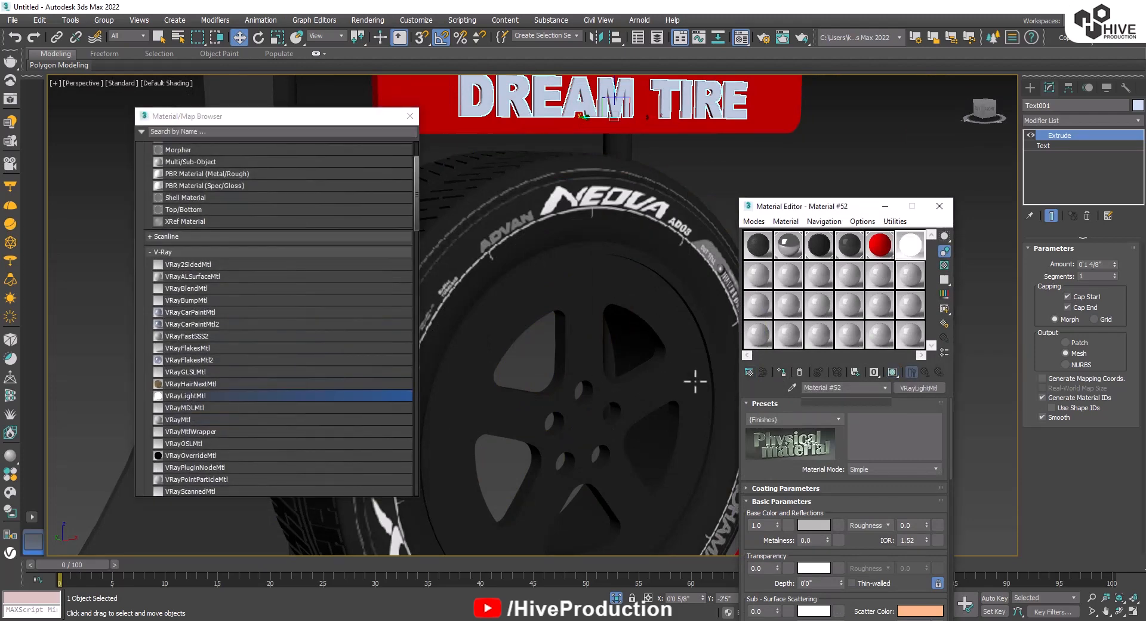
left_click(779, 372)
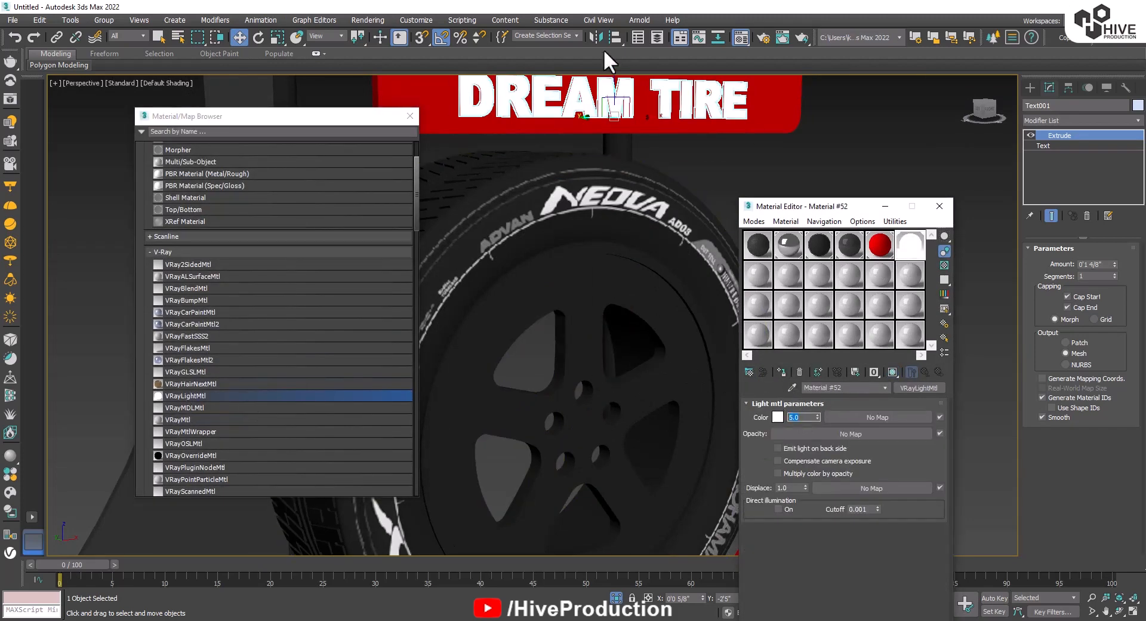
left_click(410, 115)
left_click(938, 206)
left_click(871, 203)
Scale down the DREAM TIRE lettering slightly and clone it down to the lower front plate.
scroll(836, 221, "down", 5)
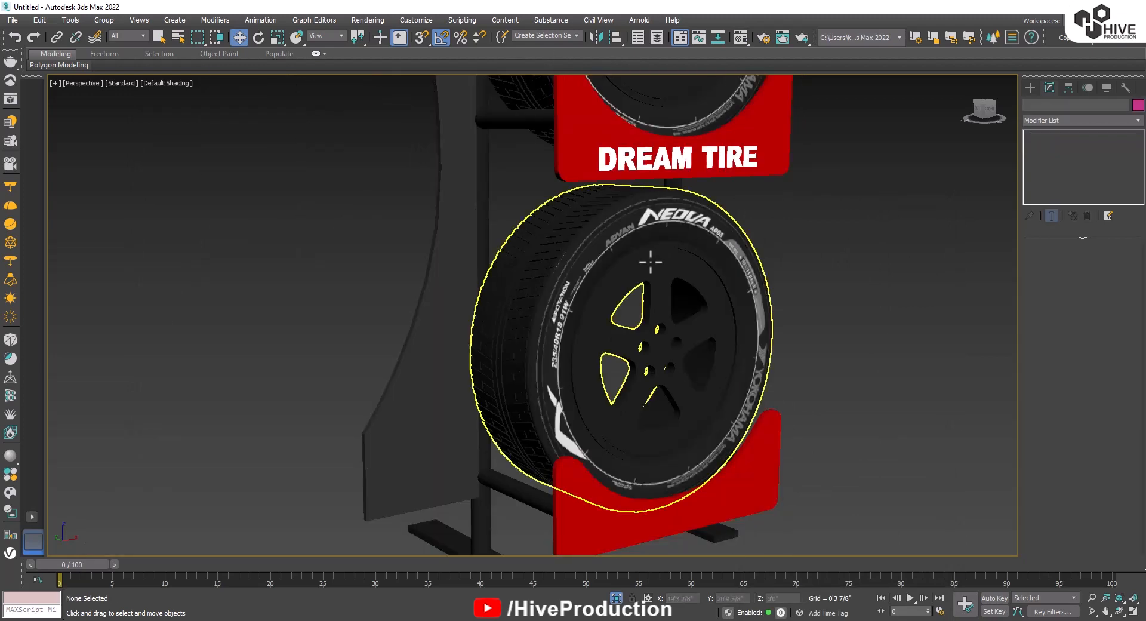
scroll(650, 261, "down", 5)
left_click(761, 236)
key("r")
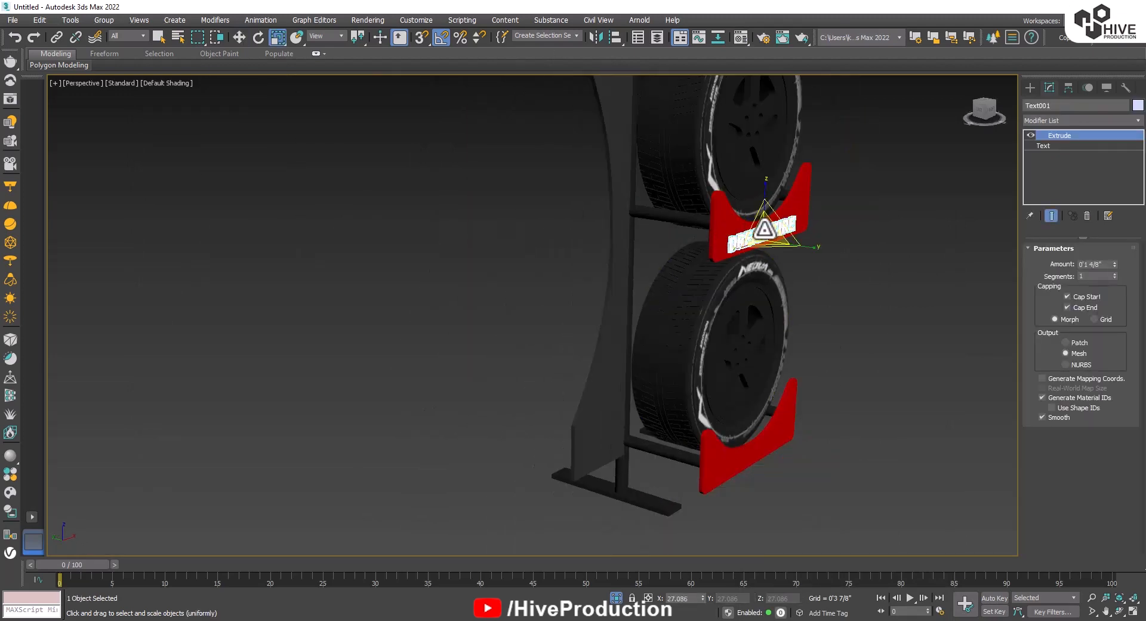
middle_click_drag(770, 182, 713, 123)
key("w")
left_click_drag(724, 135, 719, 350, "shift")
key("Return")
Adjust the cloned lettering's height on the lower front plate in the front view.
key("alt+w")
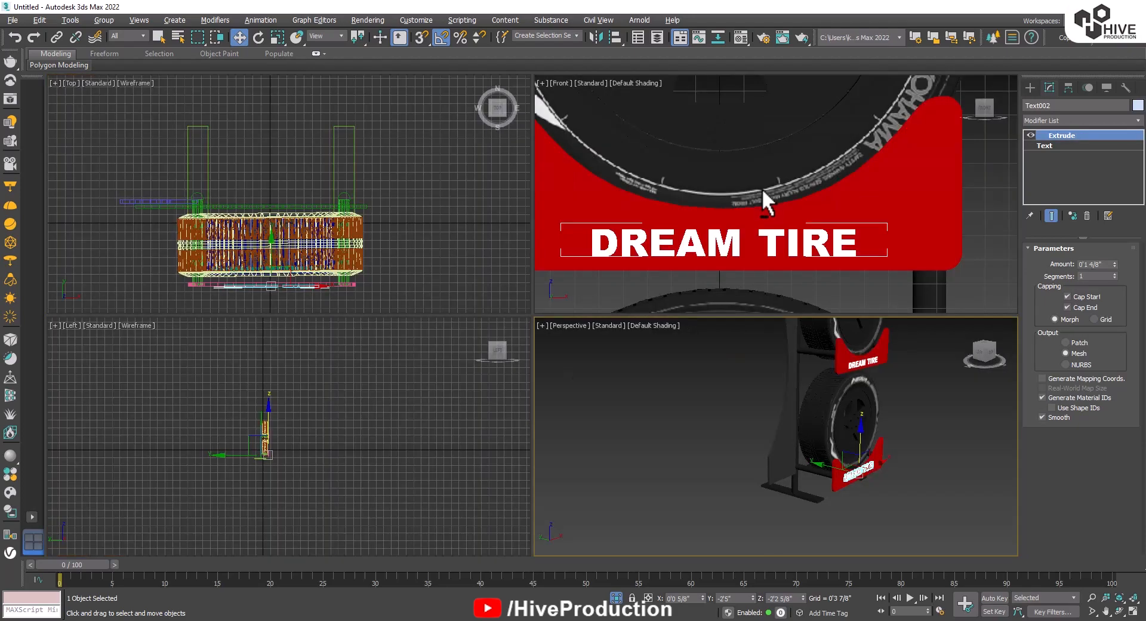
middle_click(762, 188)
key("alt+w")
scroll(623, 328, "down", 5)
scroll(579, 490, "down", 4)
middle_click_drag(577, 491, 595, 256)
left_click_drag(589, 364, 589, 367)
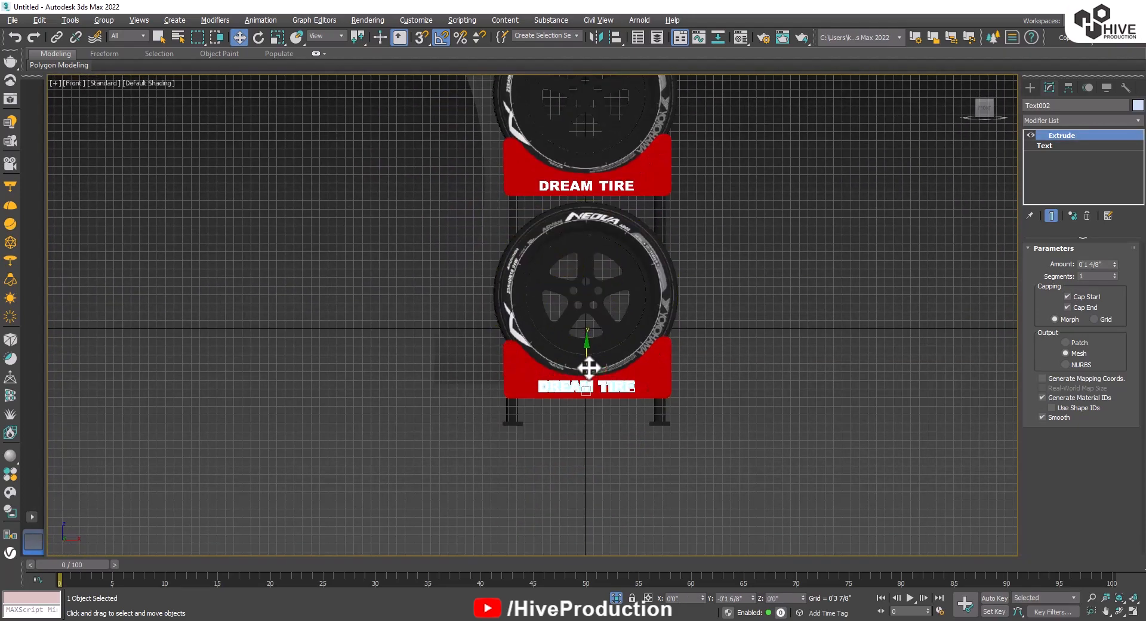
Clone the lettering as an independent copy over the top panel and scale the copy up.
scroll(583, 346, "down", 5)
left_click_drag(583, 460, 589, 230, "shift")
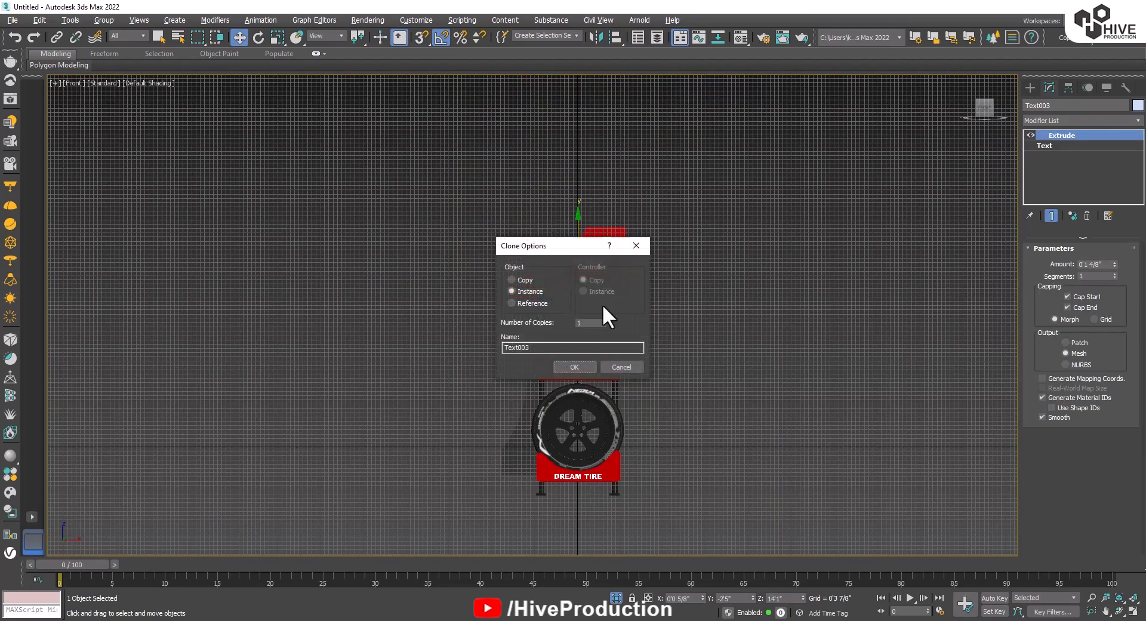
left_click(517, 276)
left_click(574, 365)
scroll(602, 268, "up", 5)
key("r")
left_click_drag(504, 241, 505, 210)
Split the top lettering into two right-aligned lines, DREAM and TIRE, with size 3'9 5/8" and leading about -1'4 5/8".
left_click(1050, 146)
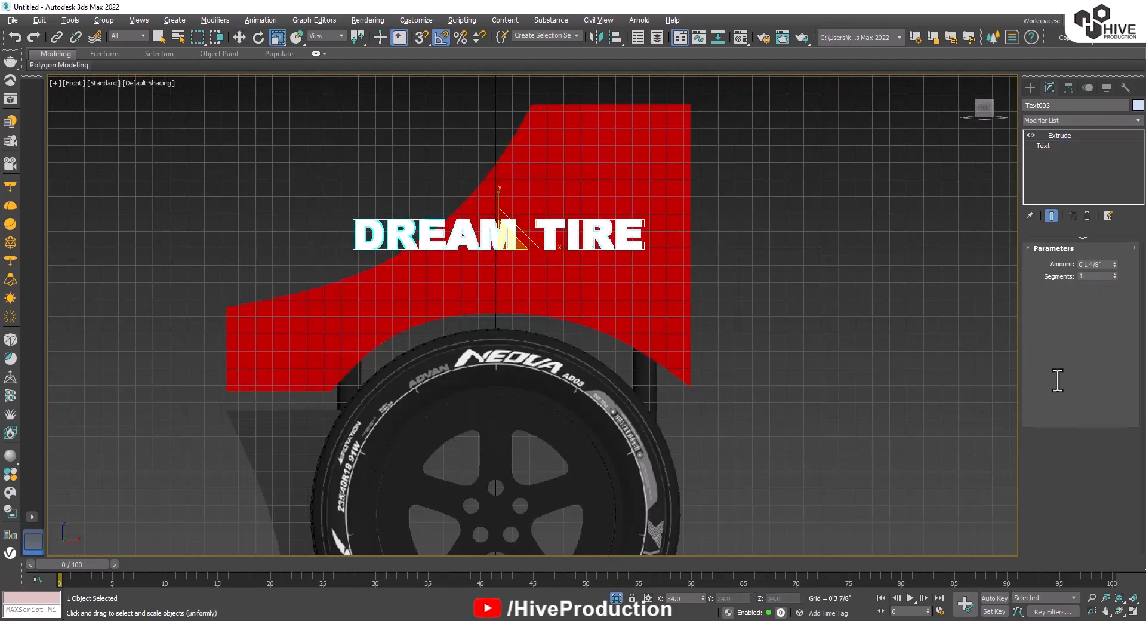
left_click(1061, 363)
key("Return")
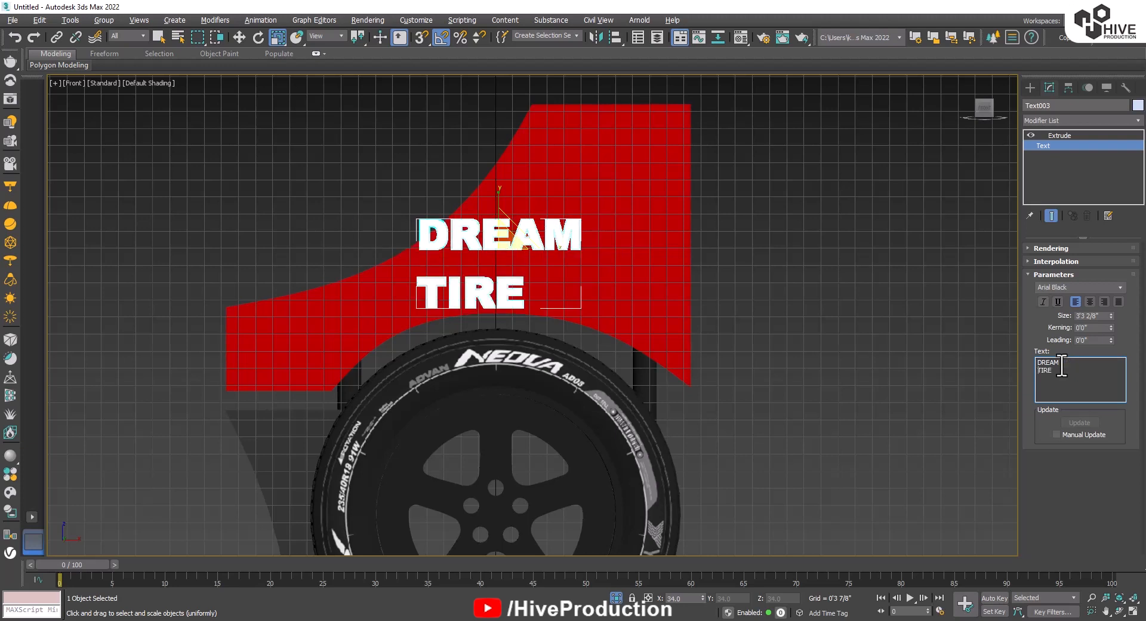
left_click(1104, 301)
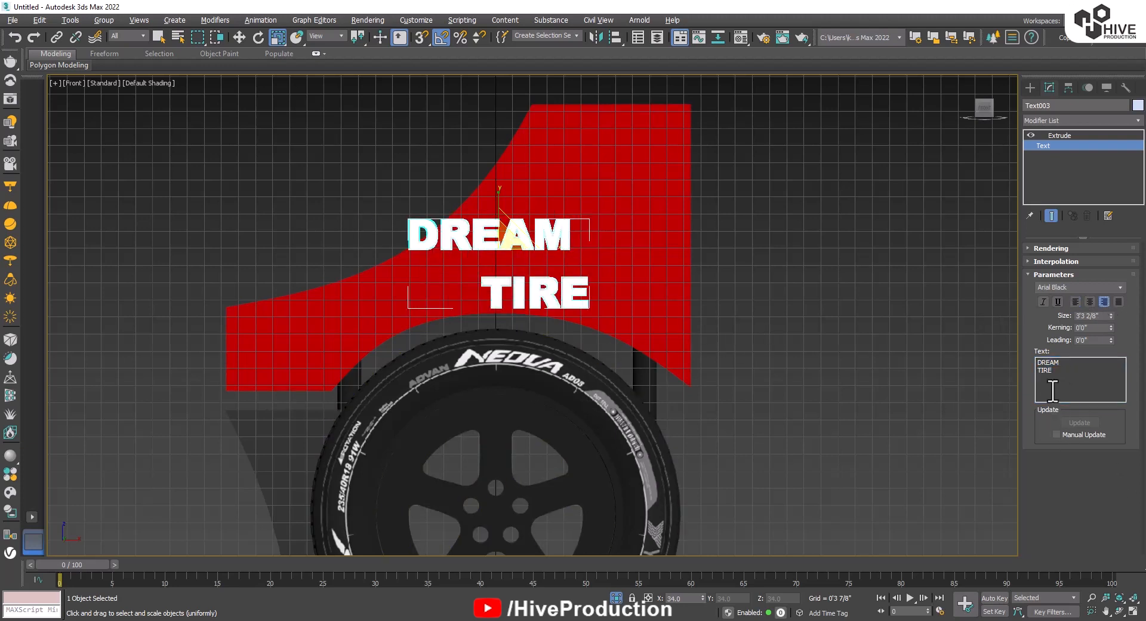
key("BackSpace")
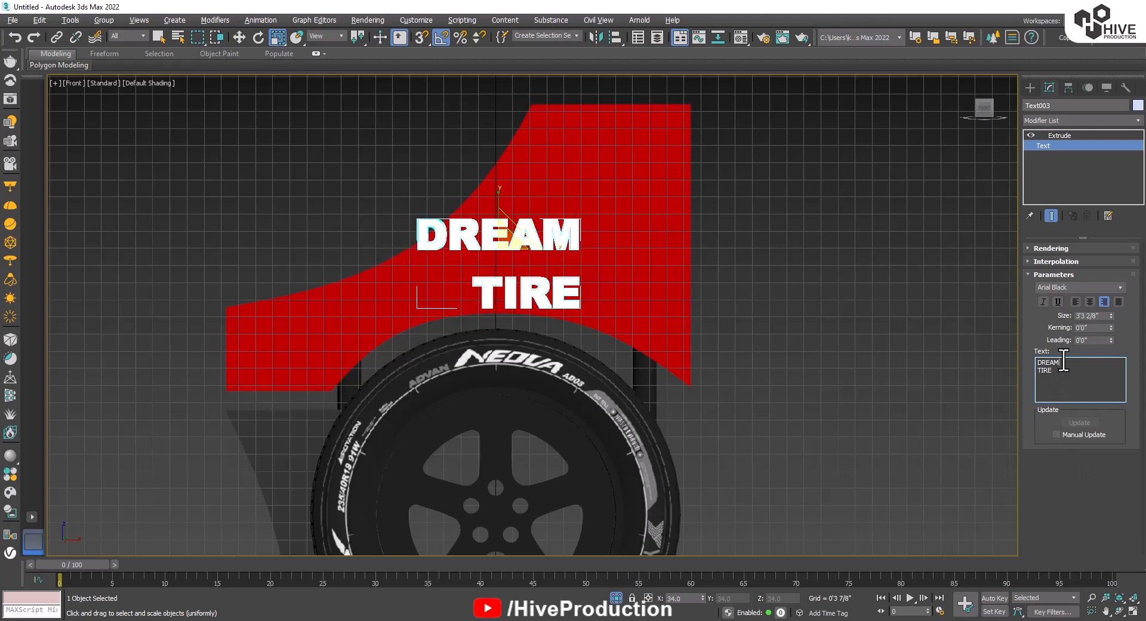
left_click_drag(1103, 317, 1108, 320)
left_click_drag(1083, 383, 701, 428)
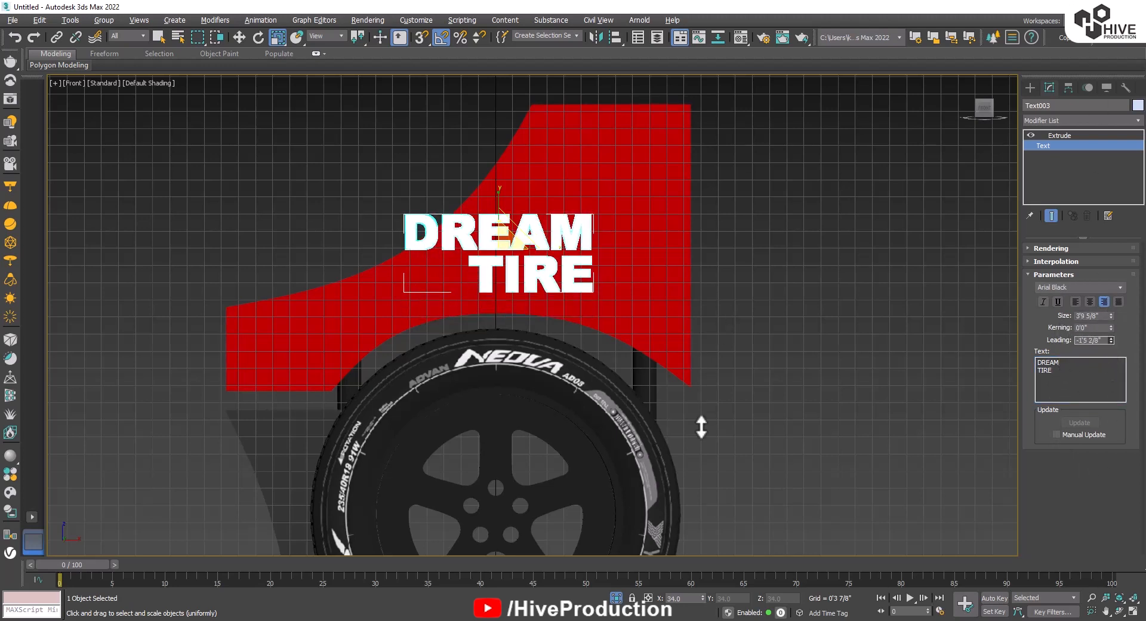
Move the two-line lettering to the upper right part of the top panel in the front view.
key("w")
left_click_drag(517, 237, 597, 219)
key("alt+w")
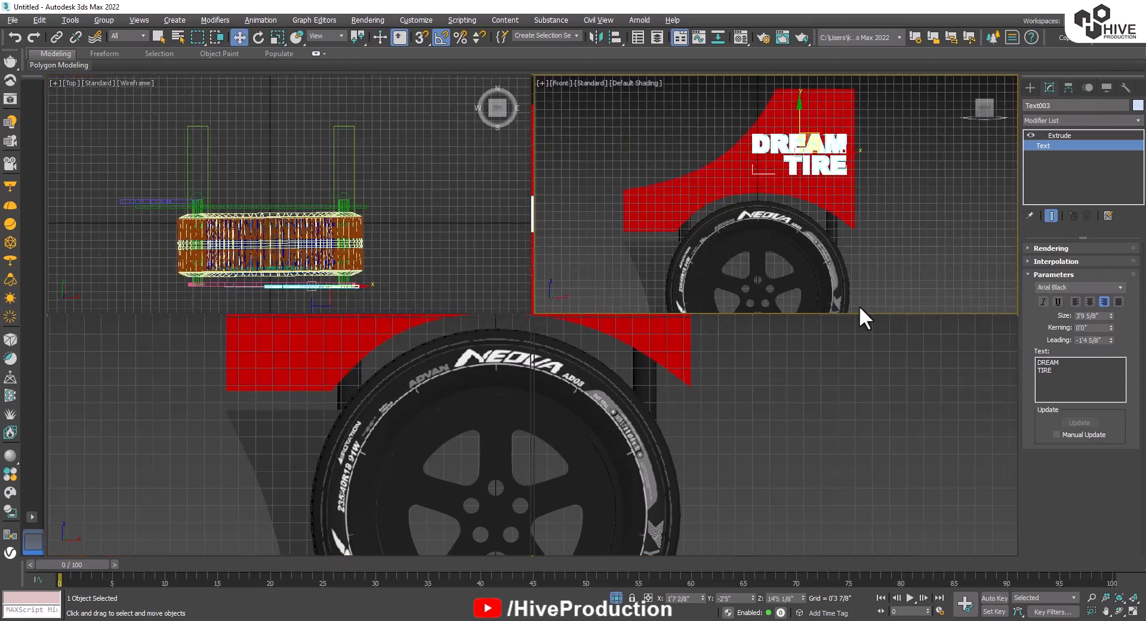
Shift the two-line lettering in depth so it sits against the top panel's front face.
middle_click(830, 335)
key("alt+w")
key("z")
middle_click_drag(572, 319, 655, 316, "alt")
middle_click_drag(551, 280, 560, 335, "alt")
scroll(560, 335, "down", 3)
left_click_drag(508, 321, 234, 317)
left_click(532, 314)
scroll(427, 356, "down", 5)
middle_click_drag(532, 314, 510, 304, "alt")
Select all objects of the stand and group them as Shelf_tire.
key("ctrl+a")
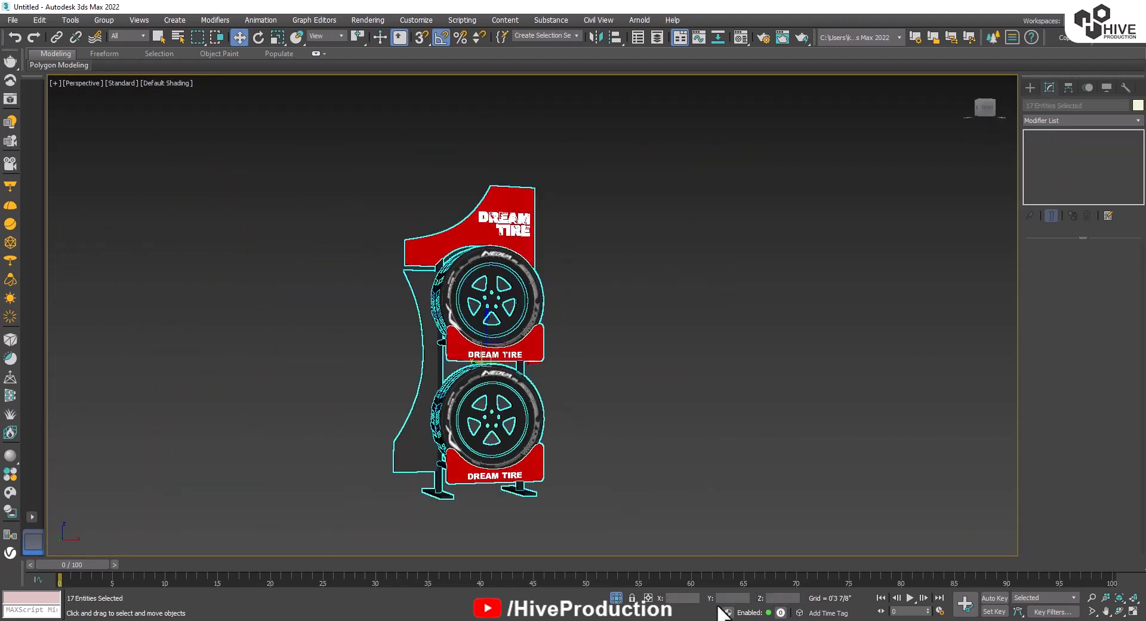
left_click(99, 19)
left_click(104, 37)
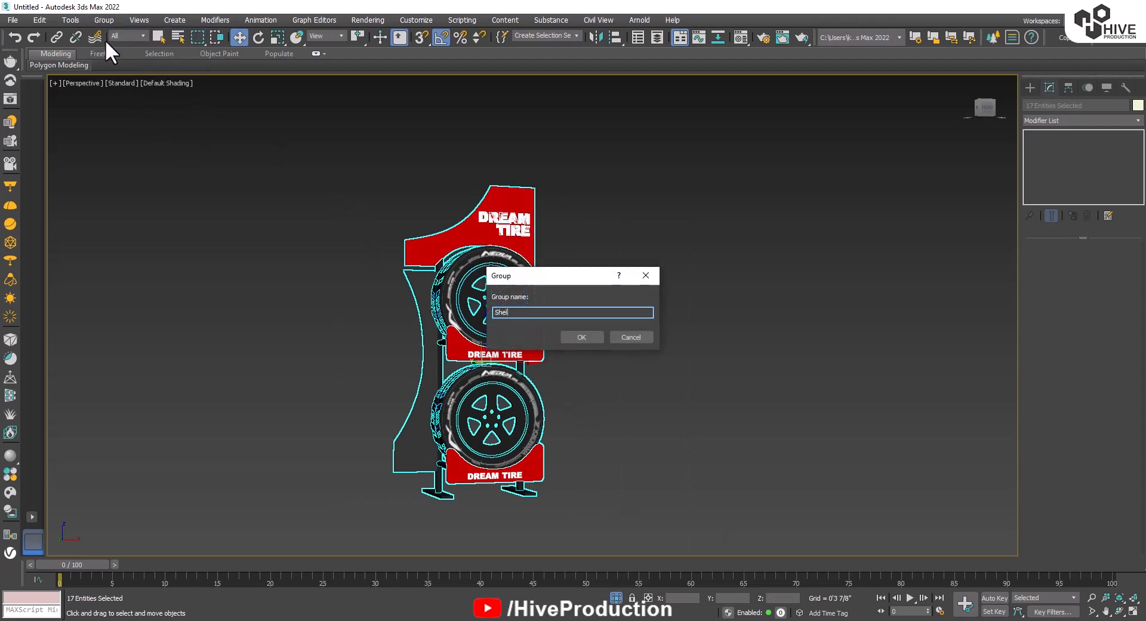
type("Shelf_tire")
key("Return")
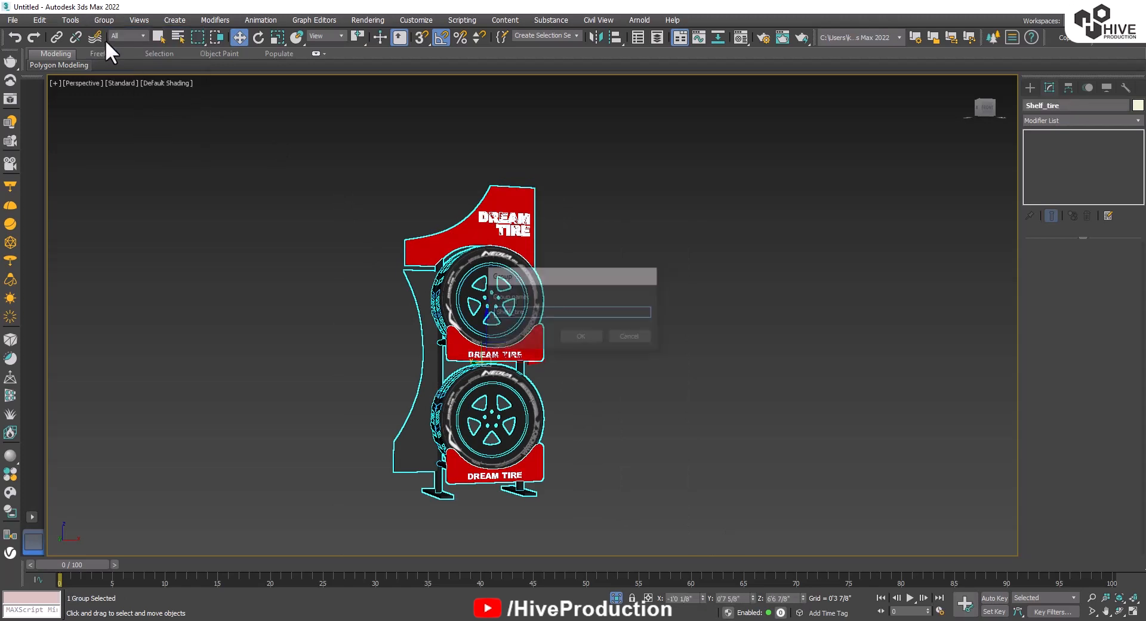
left_click_drag(986, 108, 970, 114)
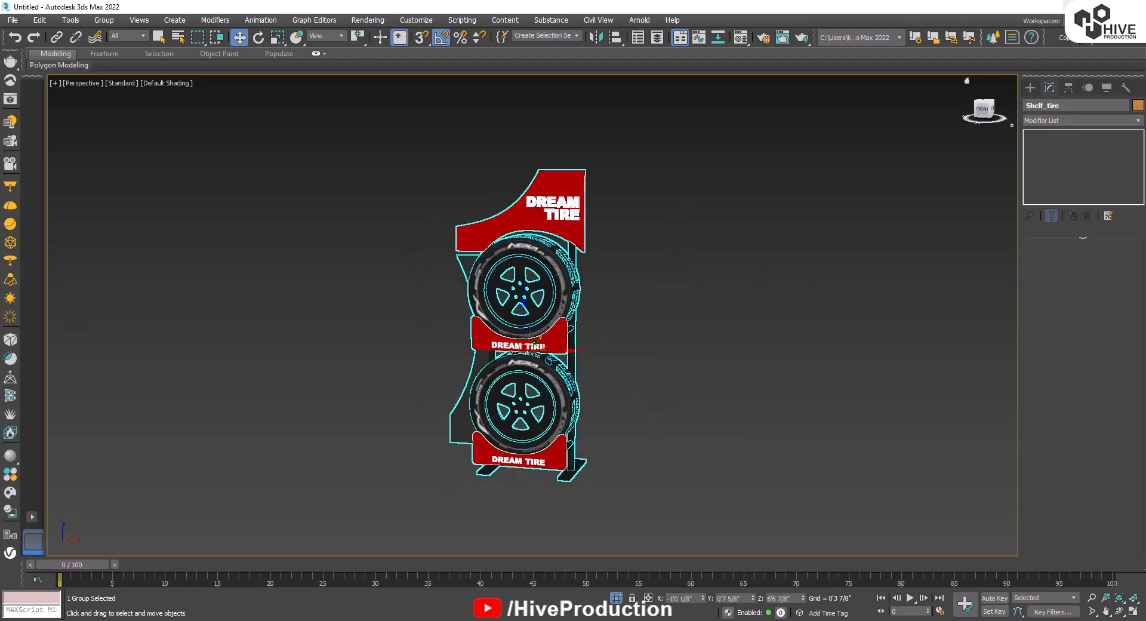
left_click_drag(557, 350, 710, 373)
key("ctrl+z")
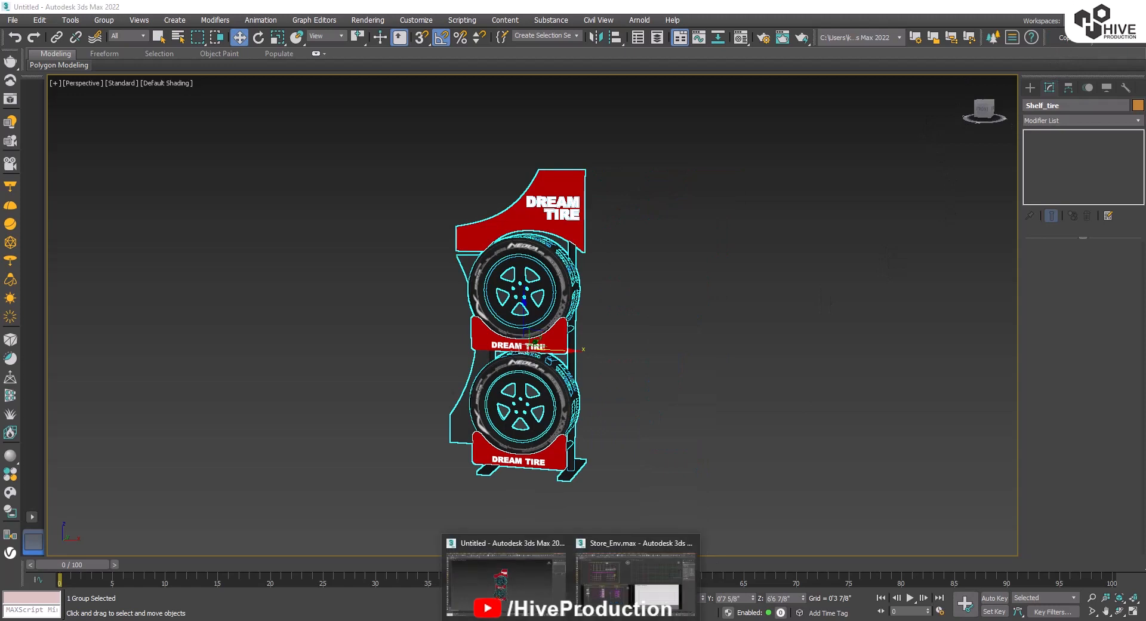
Switch to the Store_Env.max scene and scale the Shelf_tire group down to about 38.5 percent.
left_click(626, 552)
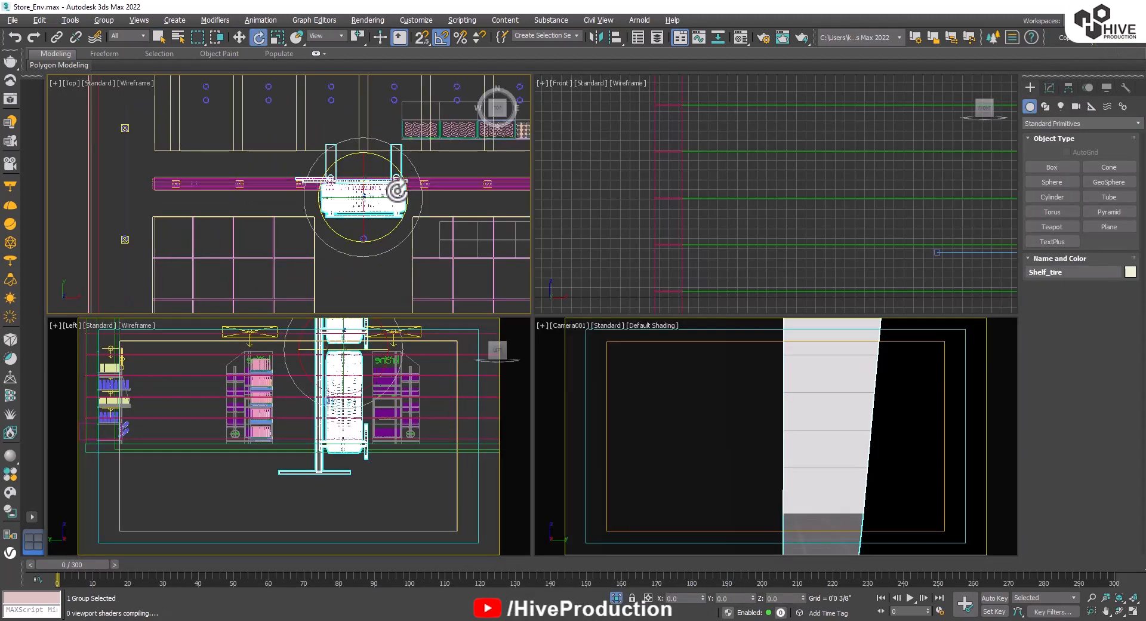
key("r")
left_click_drag(371, 189, 367, 302)
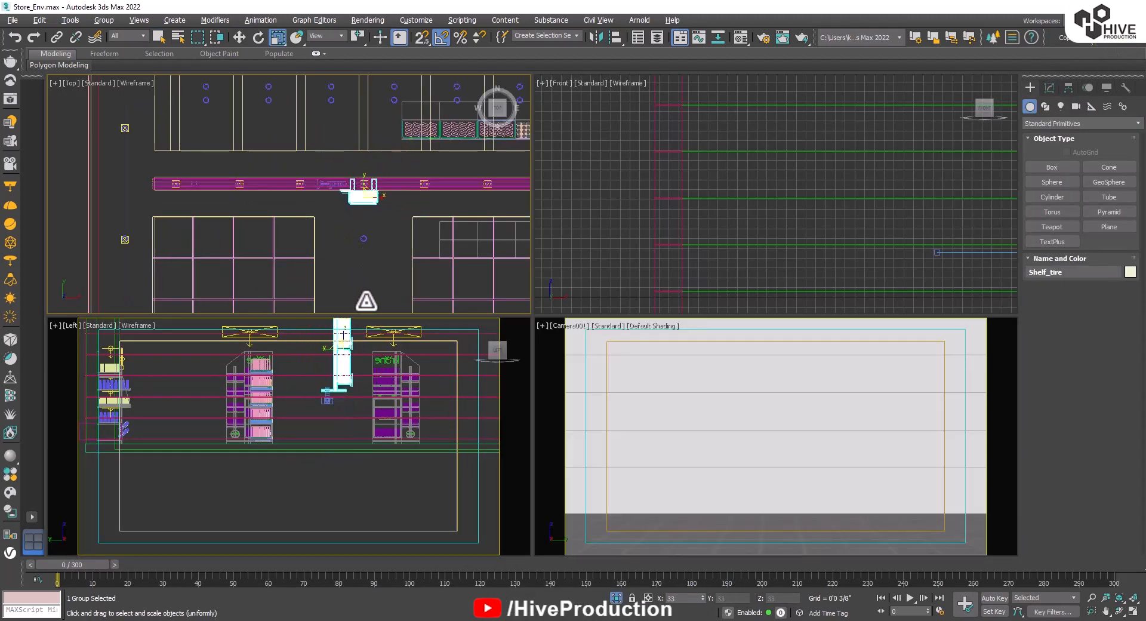
Lower the Shelf_tire group to near floor level inside the store in the left view.
scroll(344, 471, "down", 4)
key("w")
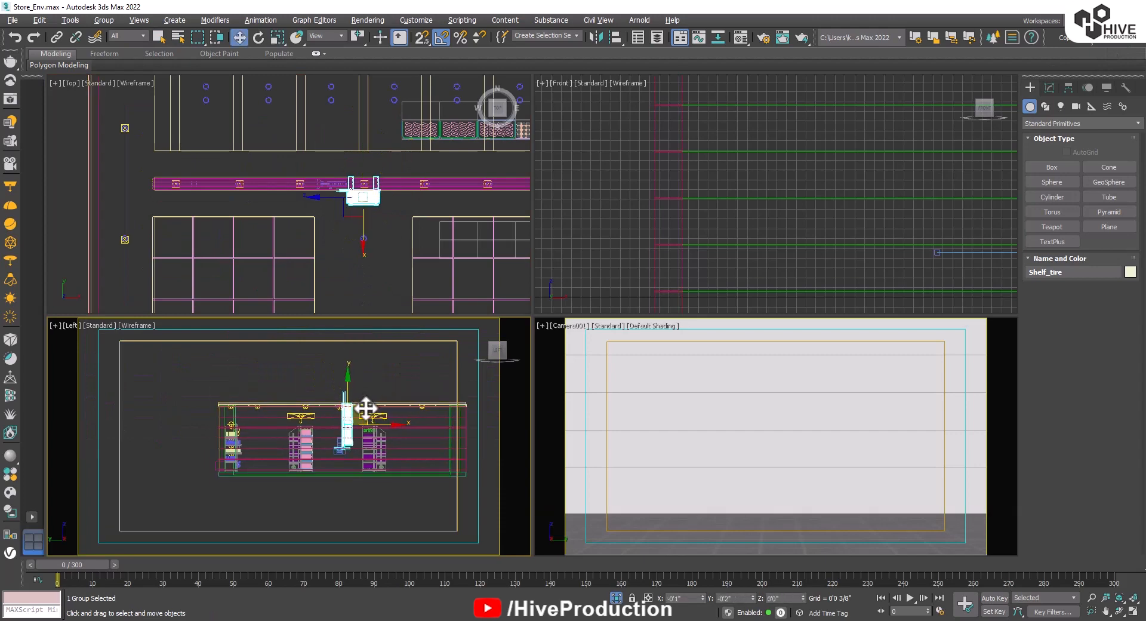
left_click_drag(365, 407, 248, 429)
key("r")
scroll(281, 124, "down", 4)
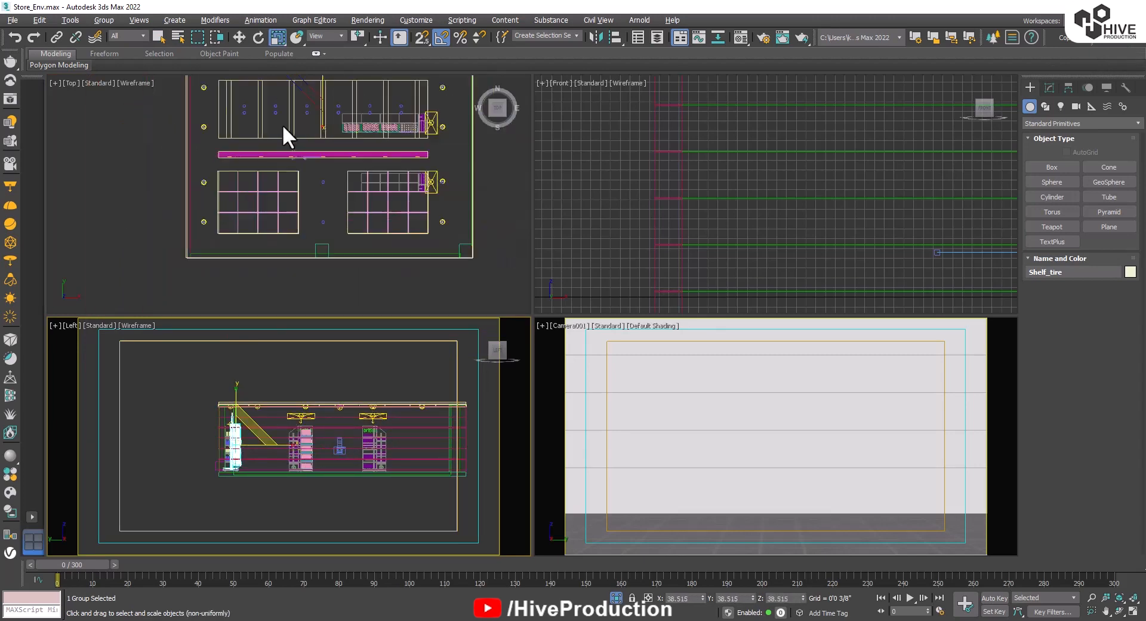
Move the Shelf_tire group in the top view to beside the wall, at the end of the long magenta strip.
scroll(332, 286, "down", 3)
key("w")
left_click_drag(344, 239, 309, 259)
scroll(306, 263, "up", 4)
middle_click_drag(306, 199, 332, 97)
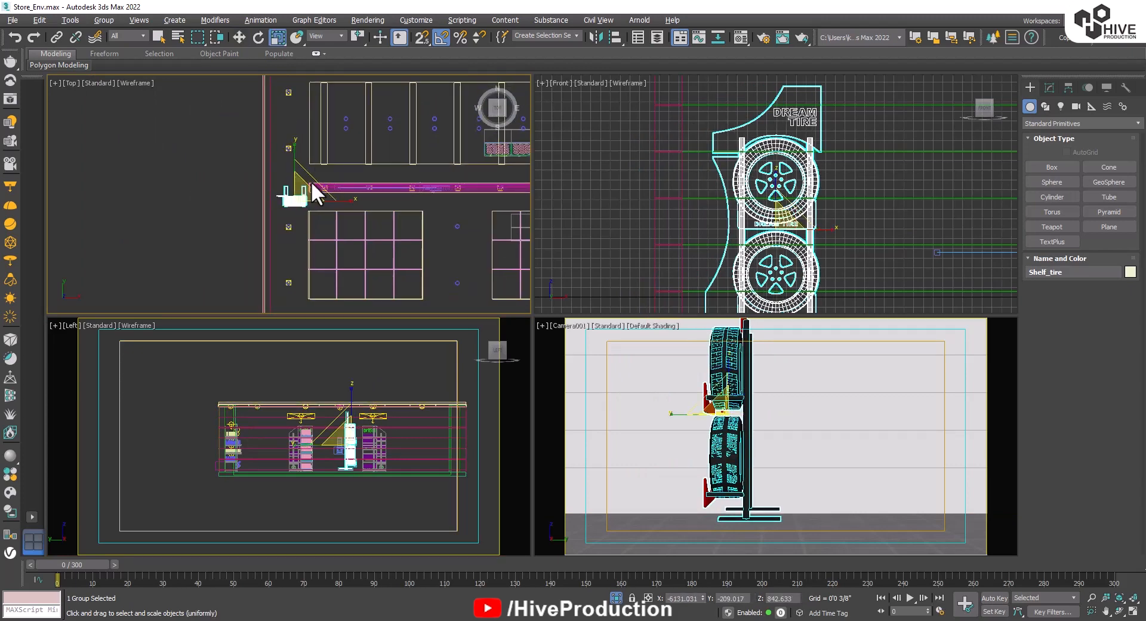
Rotate the Shelf_tire group 90 degrees about the vertical axis and lower it onto the store floor.
key("e")
left_click_drag(337, 158, 302, 115)
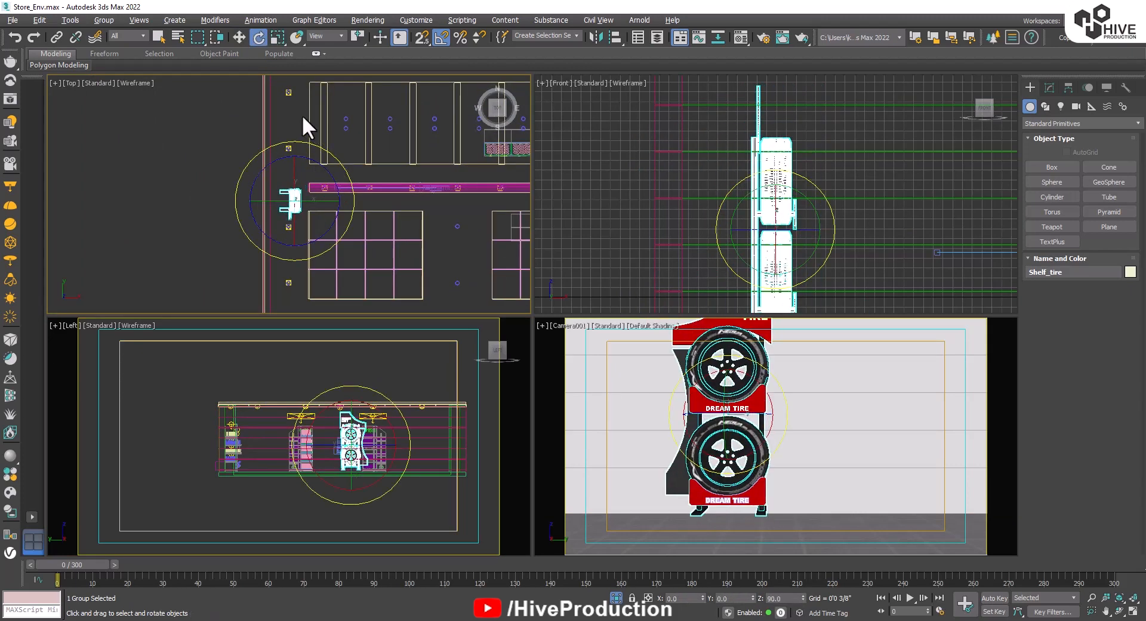
right_click(716, 232)
key("w")
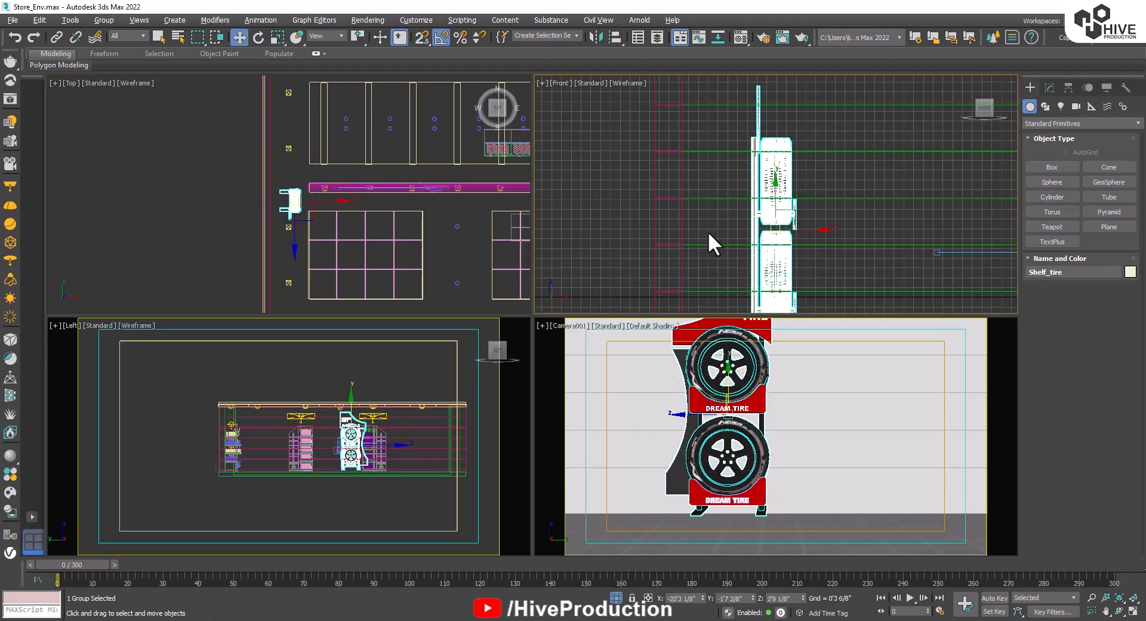
scroll(769, 191, "down", 4)
middle_click_drag(769, 191, 729, 171)
left_click_drag(734, 155, 735, 161)
Scale the Shelf_tire group down slightly and uniformly so the whole stand fits inside the camera frame.
key("r")
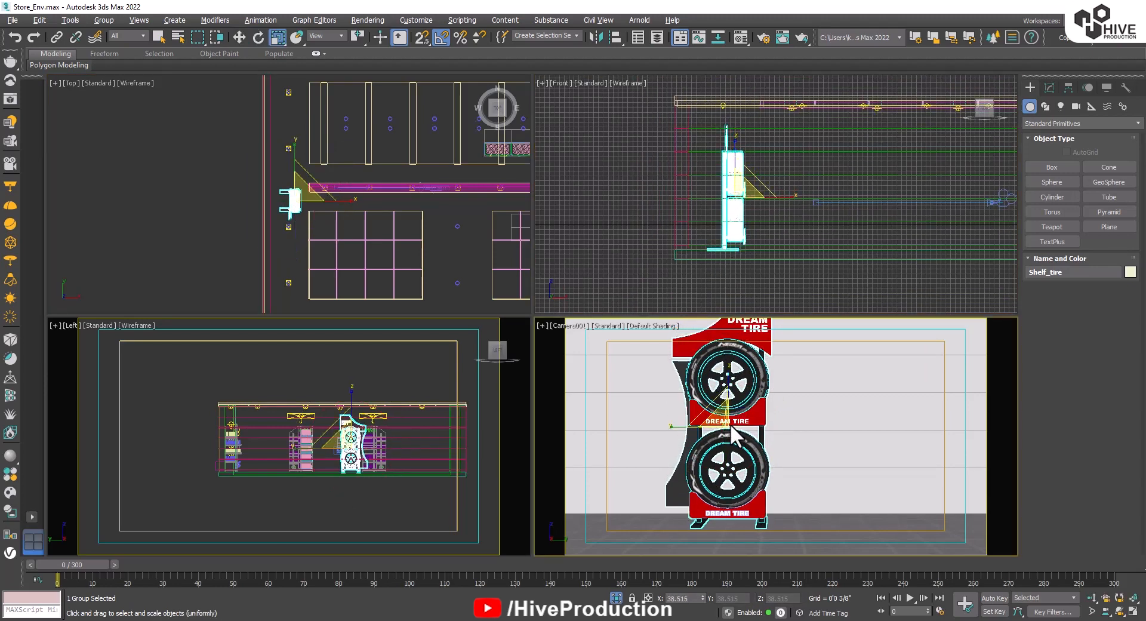
left_click_drag(724, 419, 736, 448)
key("w")
left_click(736, 174)
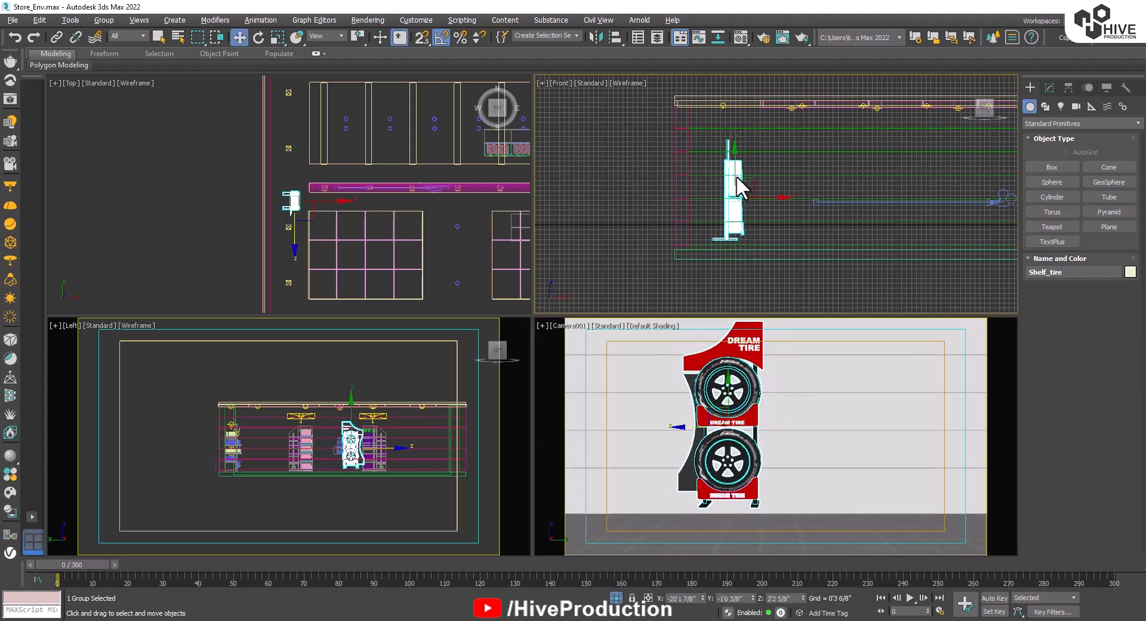
Lower the Shelf_tire group in the front view and fine-tune its height so the base plate rests on the store floor line.
scroll(736, 179, "up", 2)
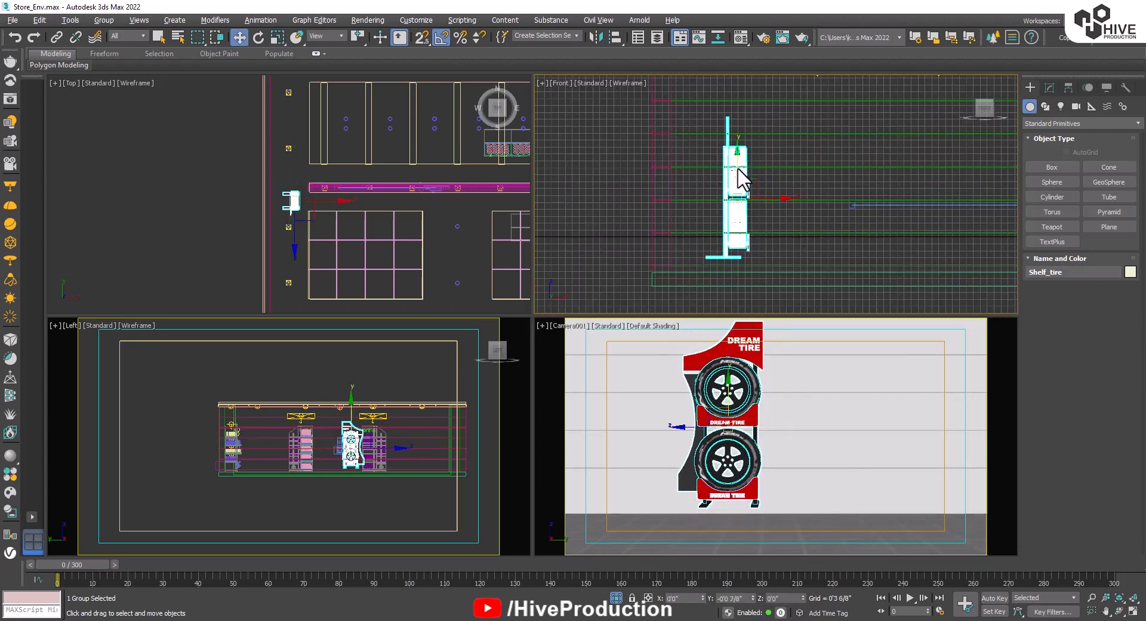
left_click_drag(737, 169, 740, 179)
scroll(731, 286, "up", 7)
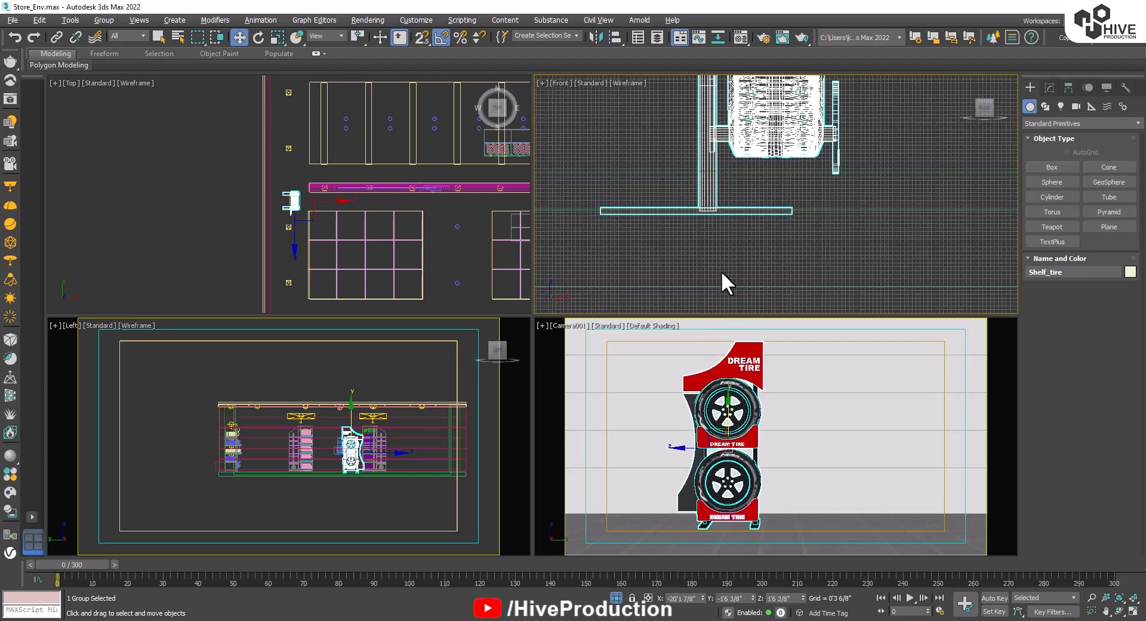
scroll(721, 270, "up", 3)
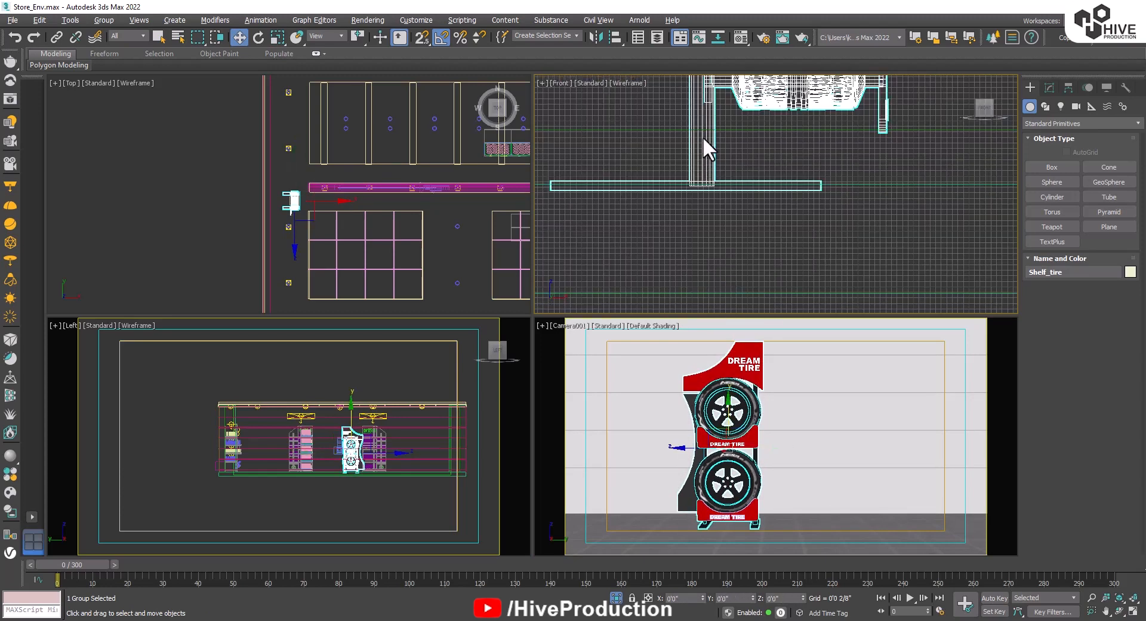
scroll(713, 197, "down", 4)
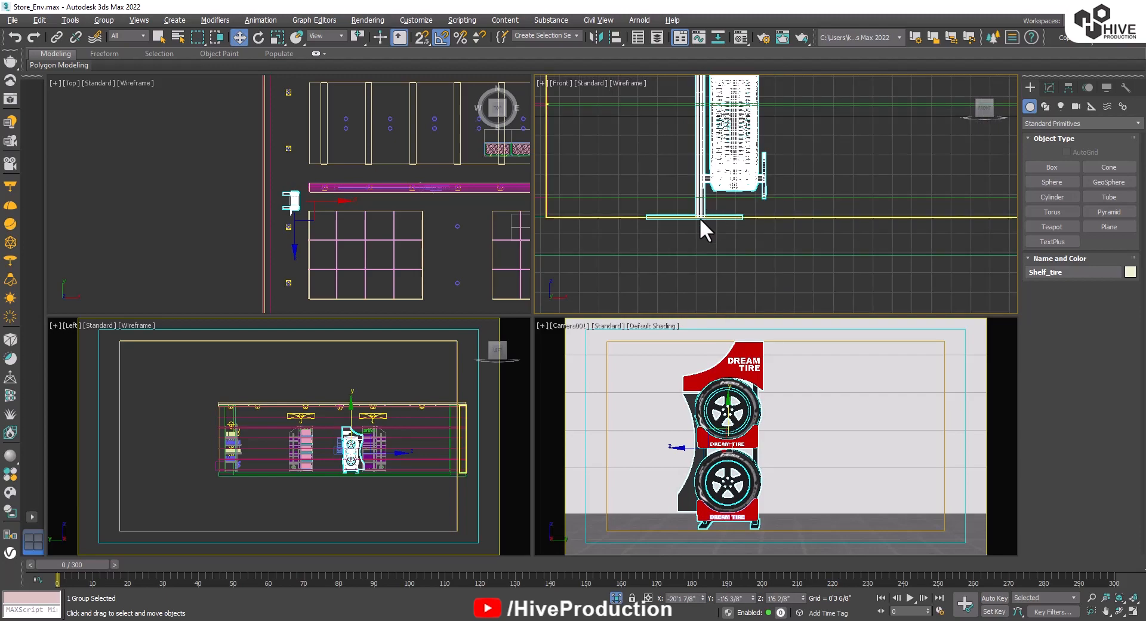
key("alt+w")
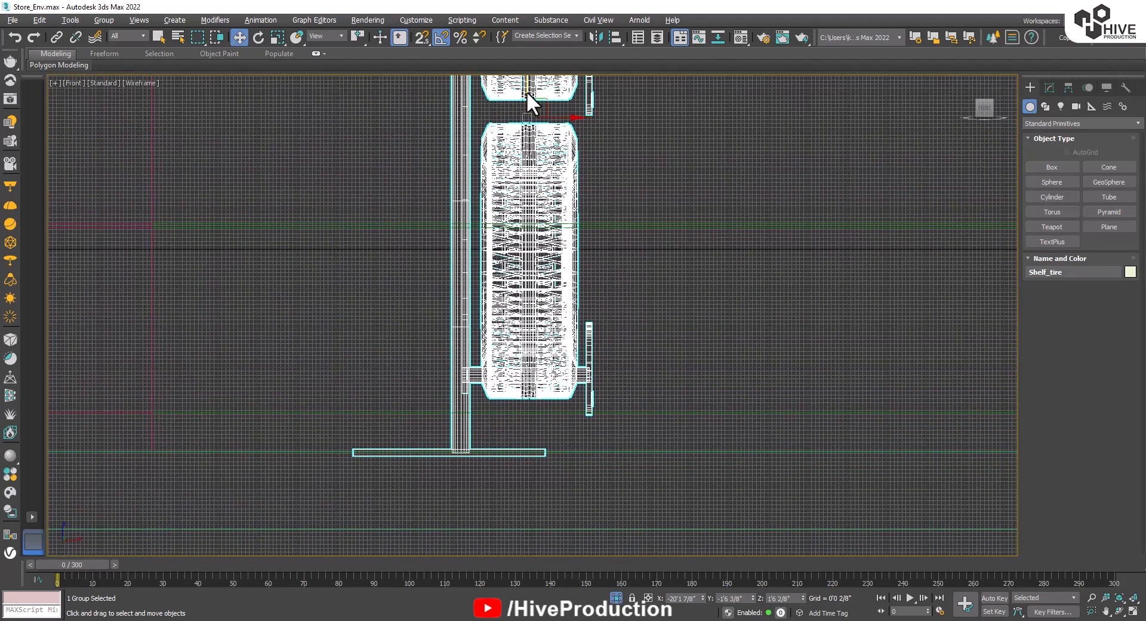
left_click_drag(526, 90, 525, 87)
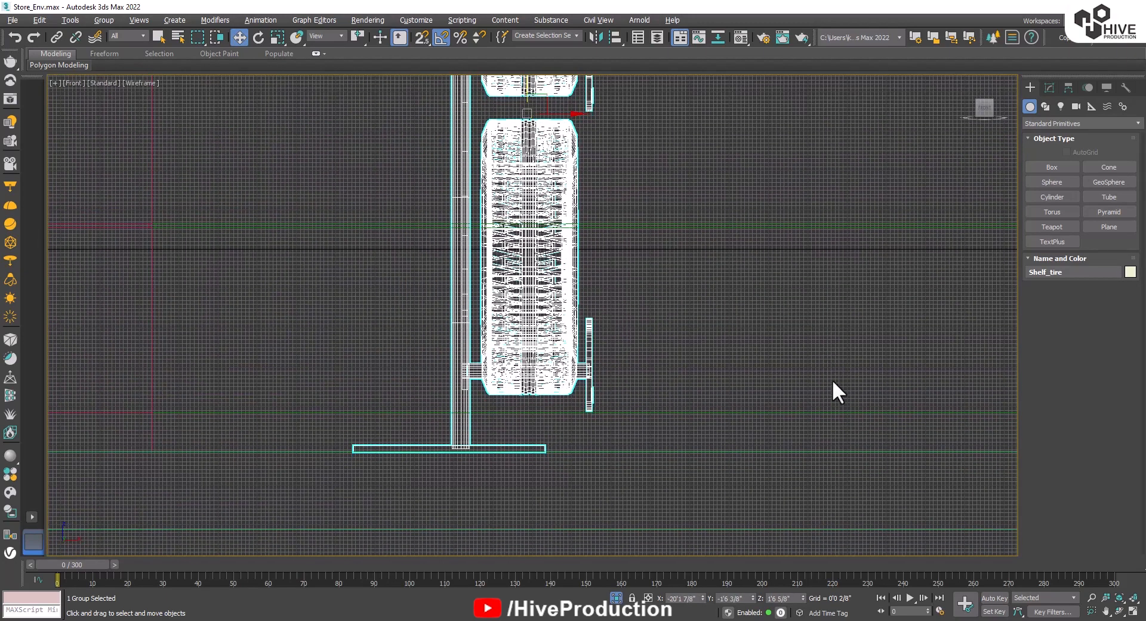
In the maximized camera view, rotate the Shelf_tire group about the vertical axis to 60 degrees so it stands at an angle.
key("alt+w")
right_click(733, 470)
key("alt+w")
left_click_drag(459, 340, 576, 340)
key("e")
key("w")
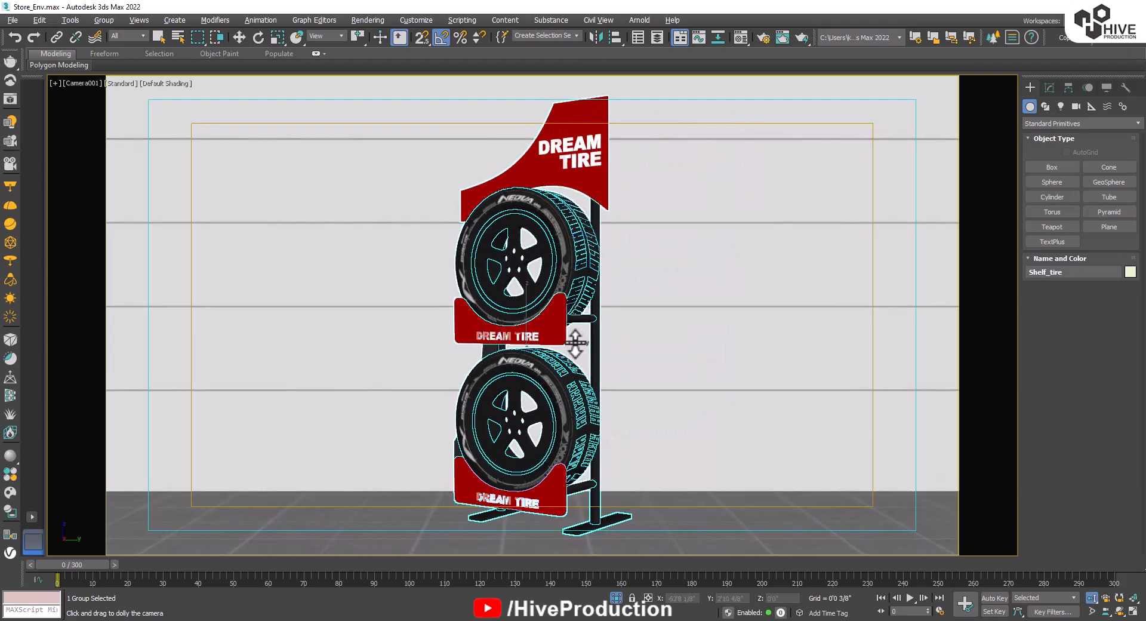
key("e")
left_click_drag(556, 346, 560, 351)
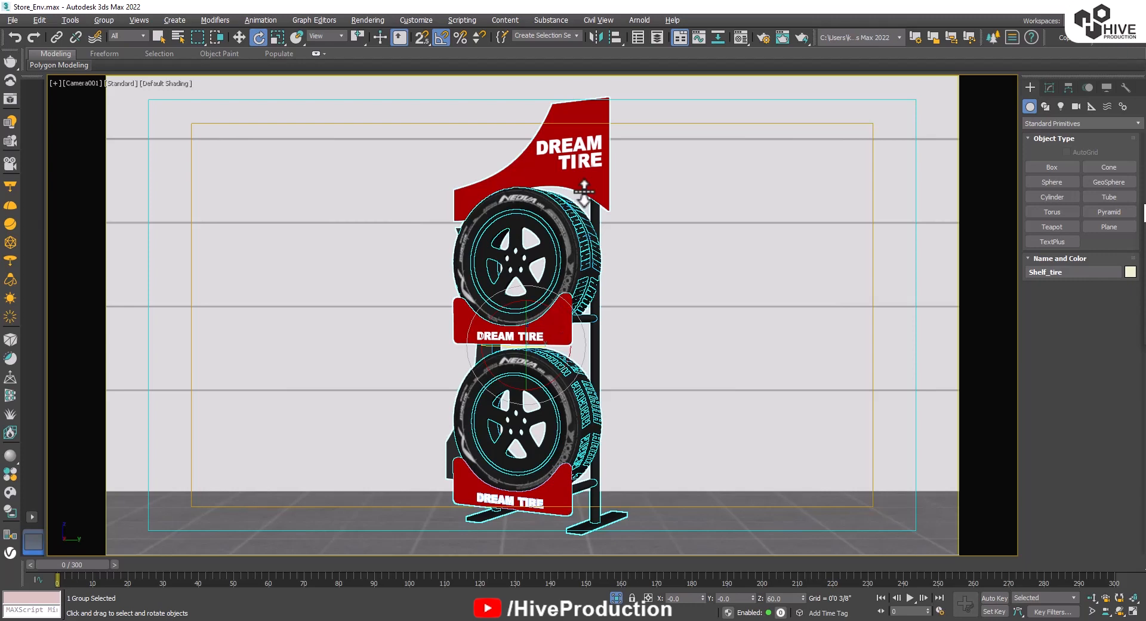
key("w")
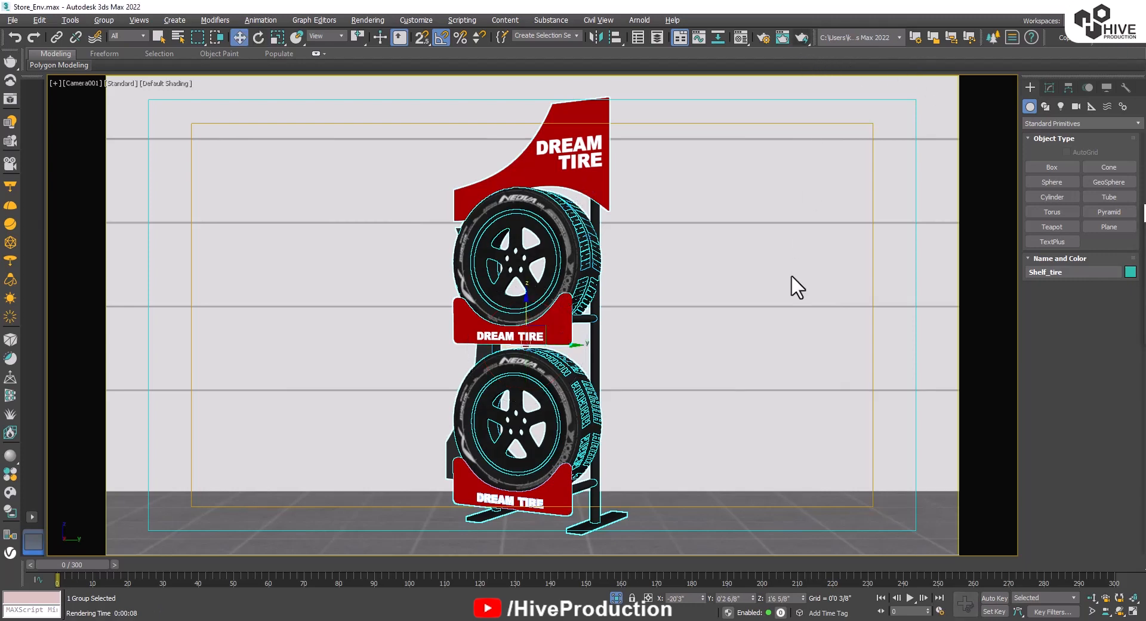
Render the camera view with V-Ray and inspect the tire stand in the frame buffer.
key("shift+q")
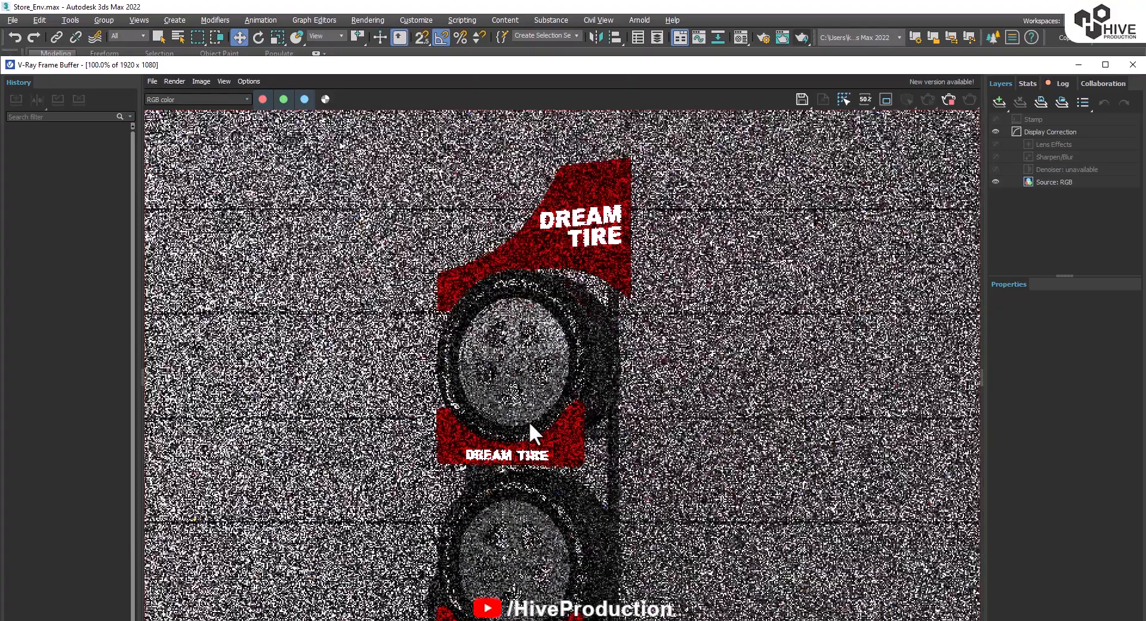
middle_click_drag(528, 418, 565, 323)
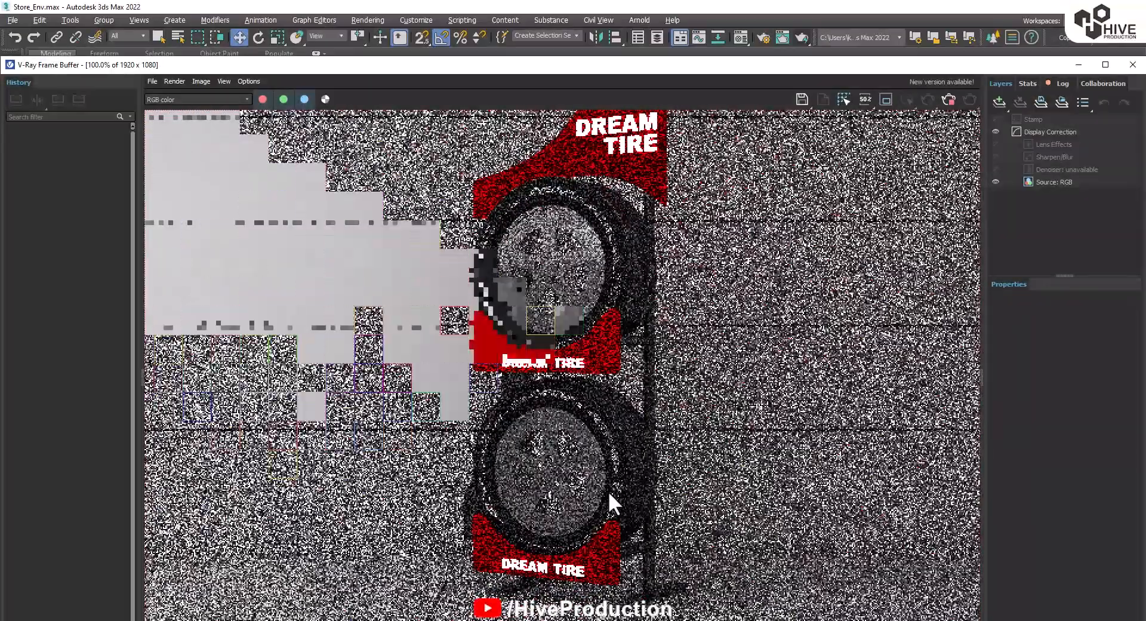